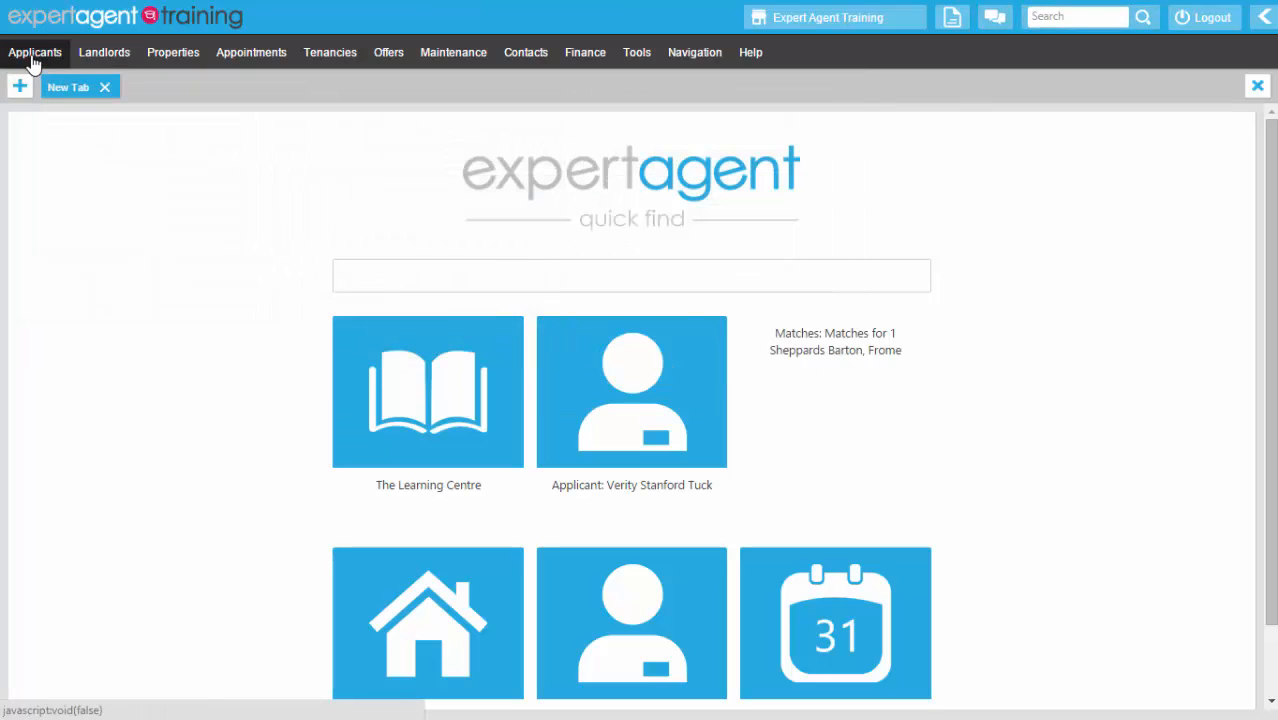
# - Pick Add a New Applicant from the Applicants menu to get a blank applicant form
pyautogui.moveTo(34, 54)
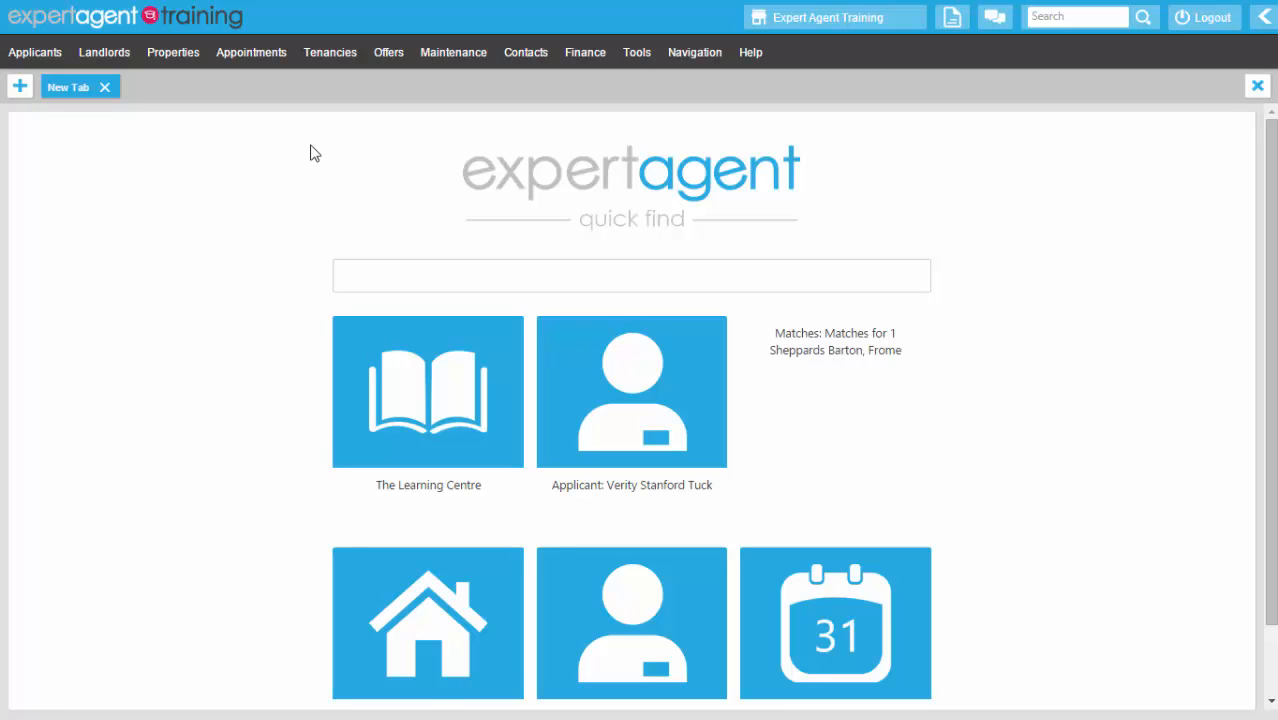
pyautogui.click(30, 58)
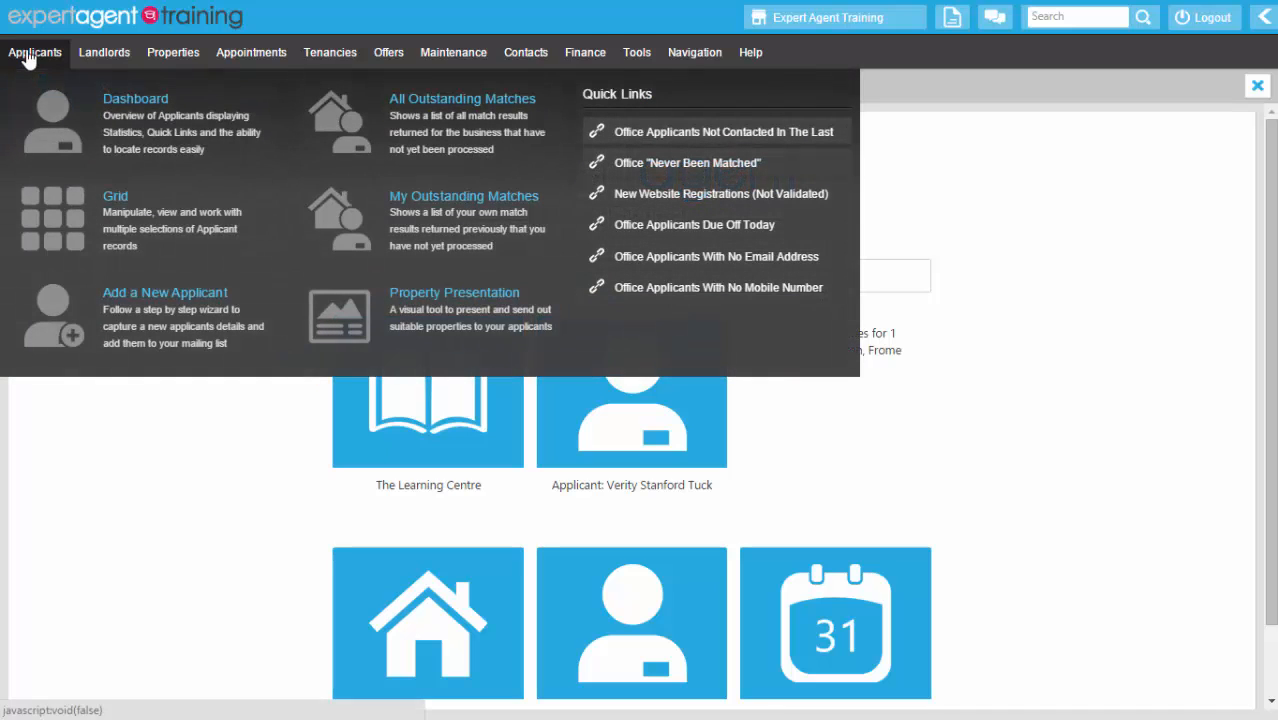
pyautogui.click(35, 346)
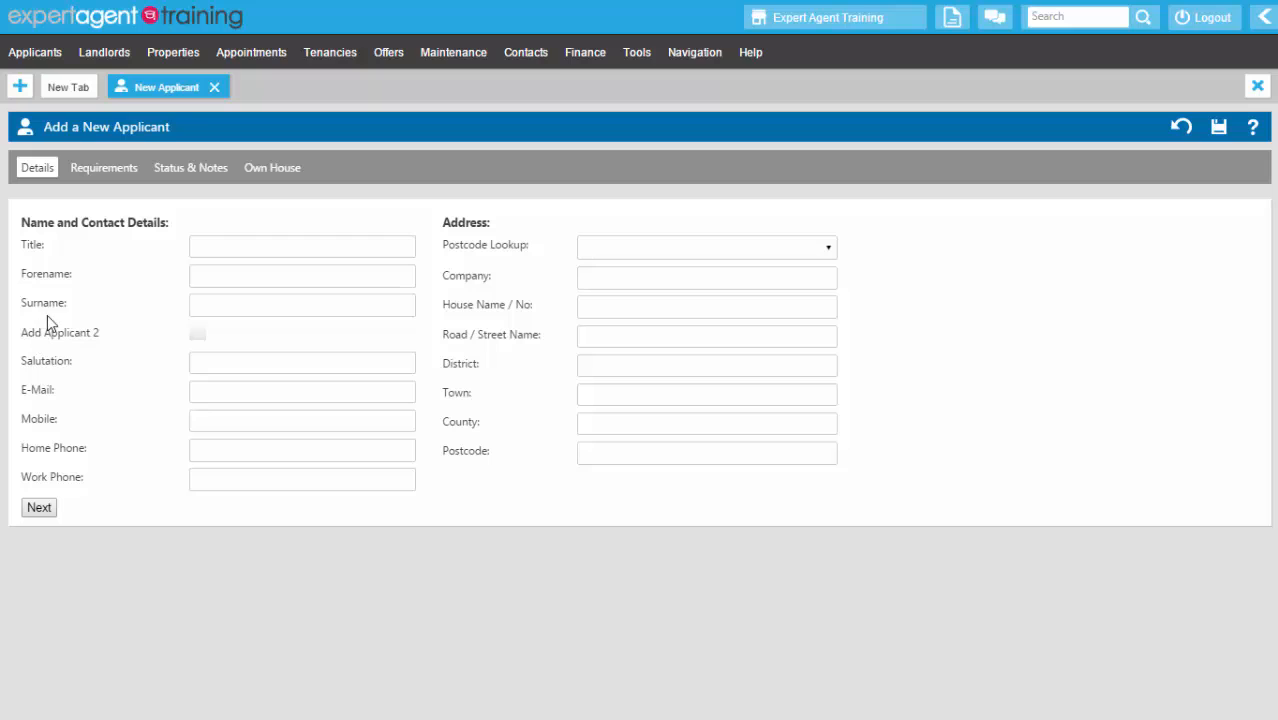
# - Enter title Mr and the applicant's forename and surname so the salutation fills in
pyautogui.click(233, 243)
pyautogui.write('Mr')
pyautogui.press('Tab')
pyautogui.write('Rob')
pyautogui.press('BackSpace')
pyautogui.write('n')
pyautogui.press('Tab')
pyautogui.write('Snop')
pyautogui.press('BackSpace')
pyautogui.write('w')
pyautogui.click(204, 365)
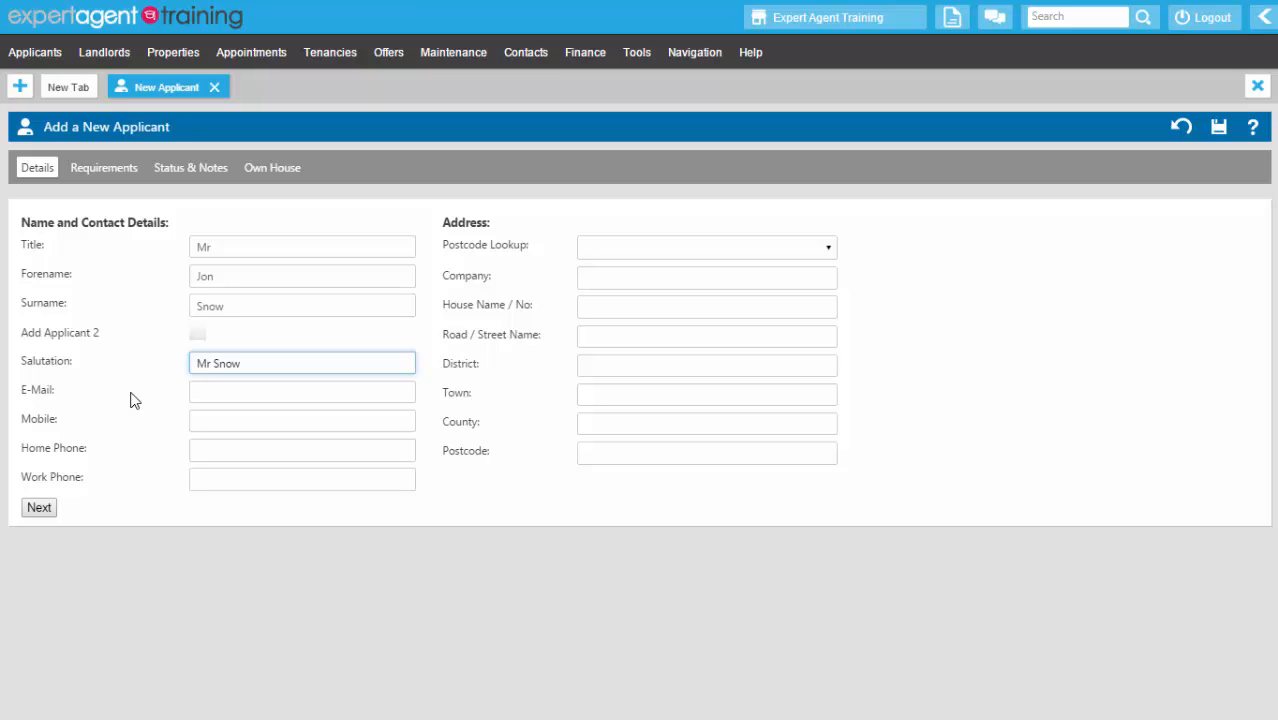
# - Add the second-applicant fields, then remove them again
pyautogui.click(198, 334)
pyautogui.click(222, 362)
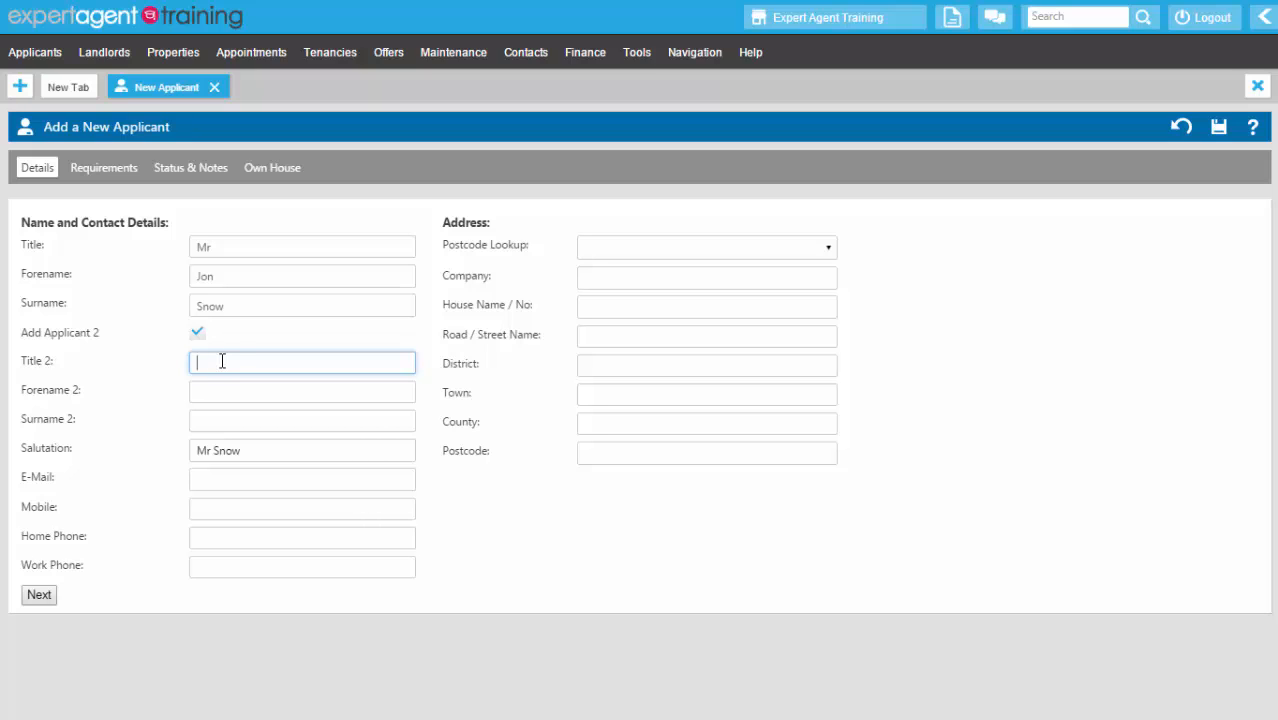
pyautogui.click(195, 334)
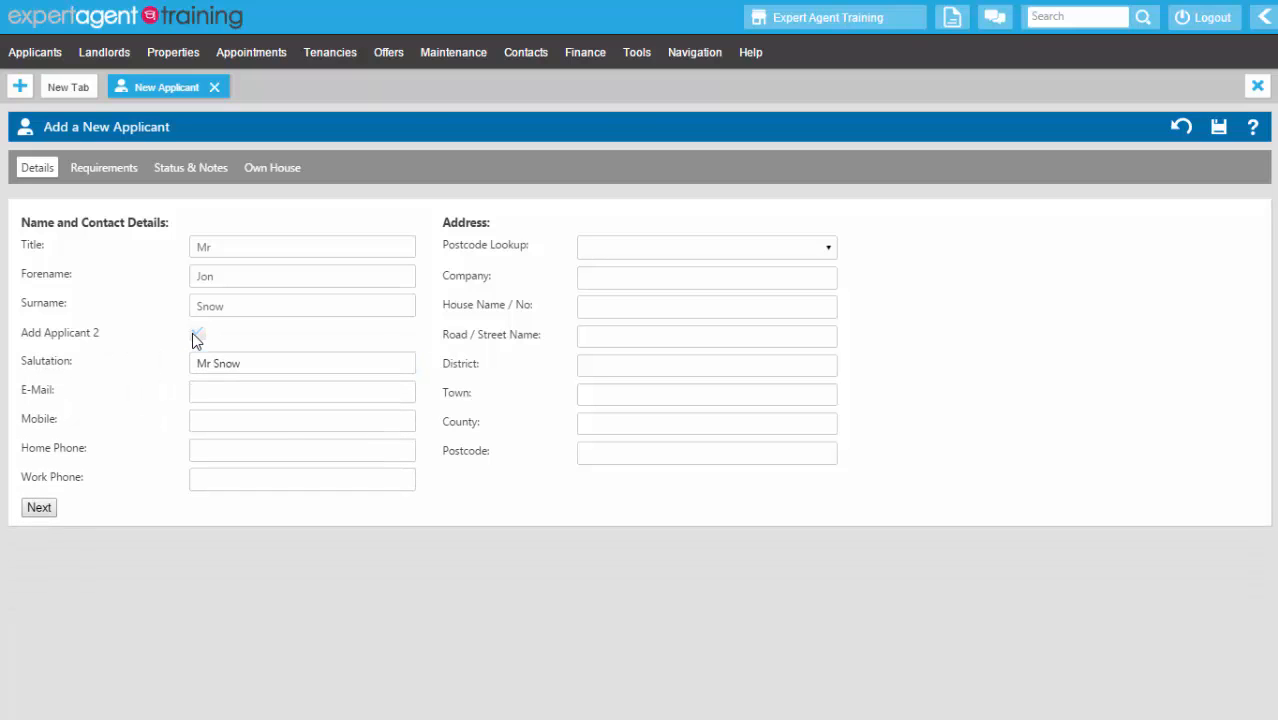
# - Fill in the applicant's e-mail address and mobile, home and work phone numbers
pyautogui.click(207, 394)
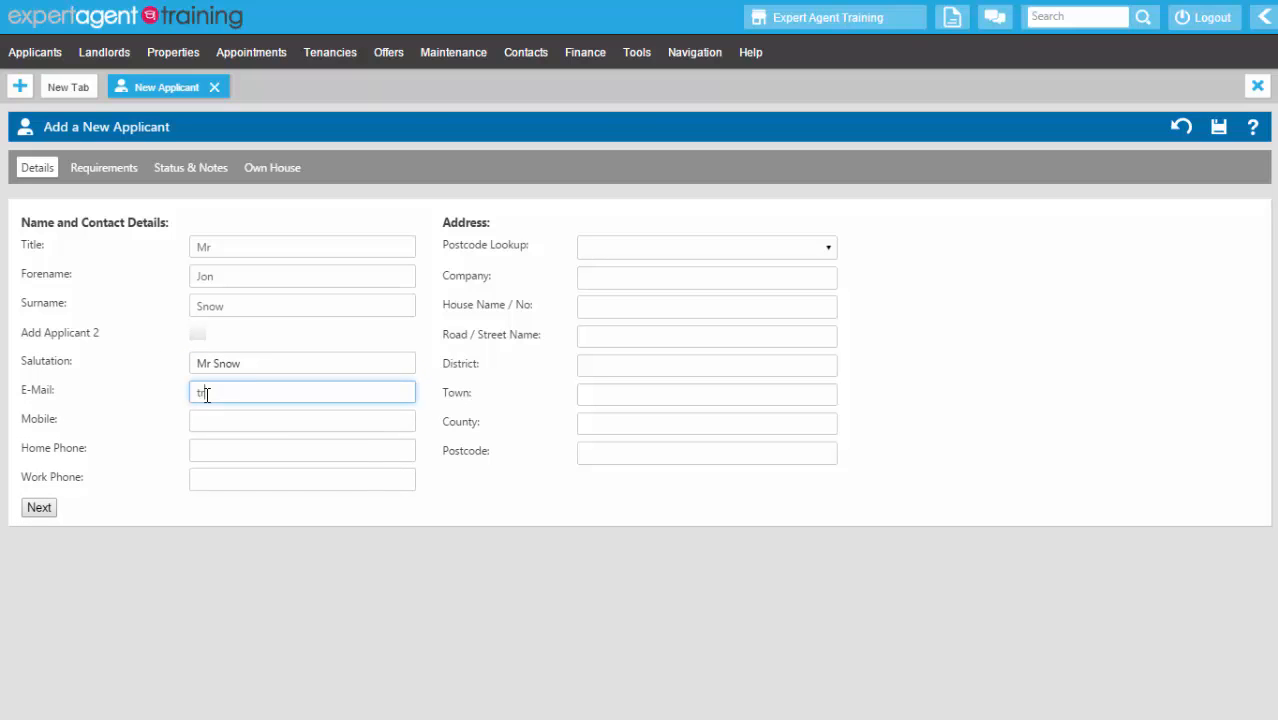
pyautogui.click(213, 425)
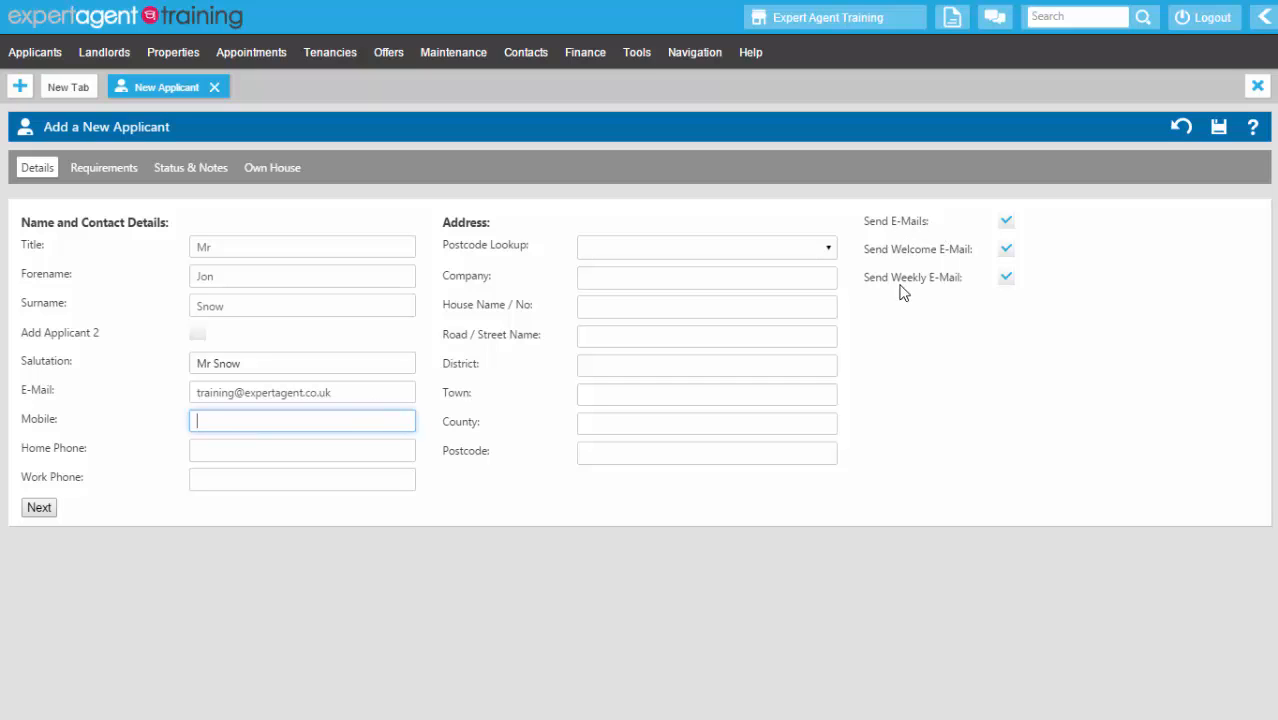
pyautogui.write('07777777777')
pyautogui.click(297, 455)
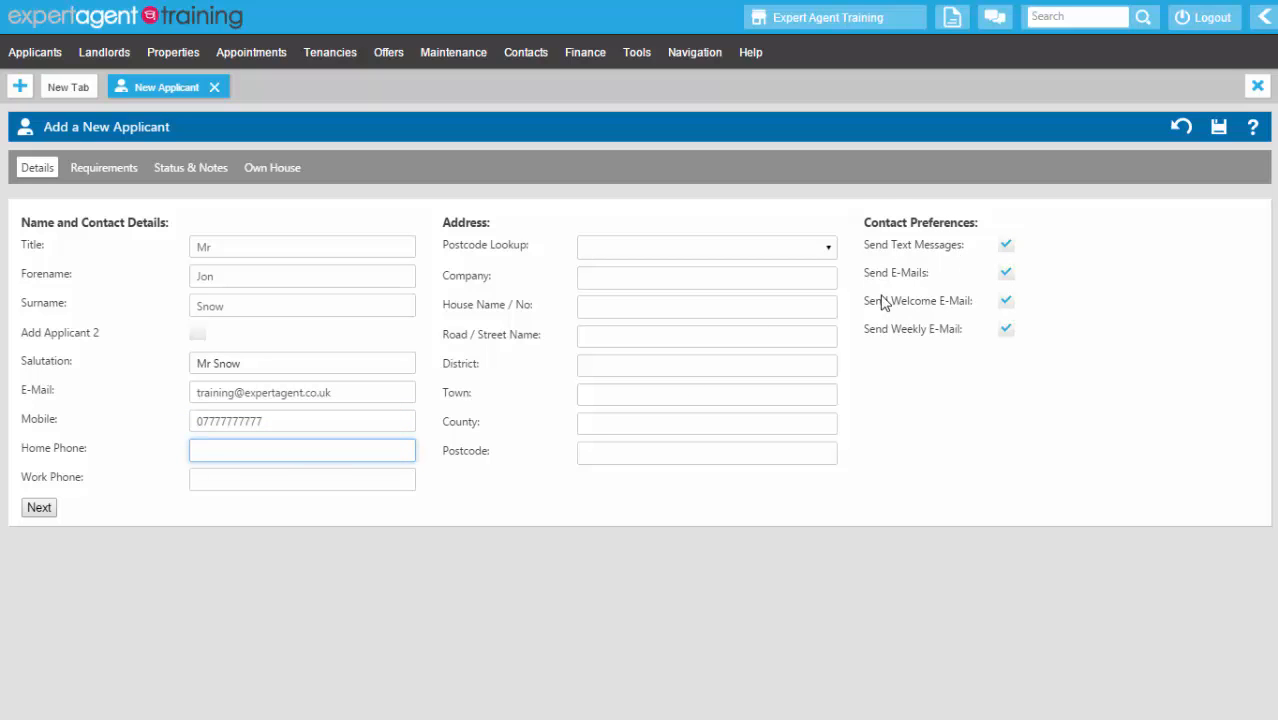
pyautogui.click(244, 480)
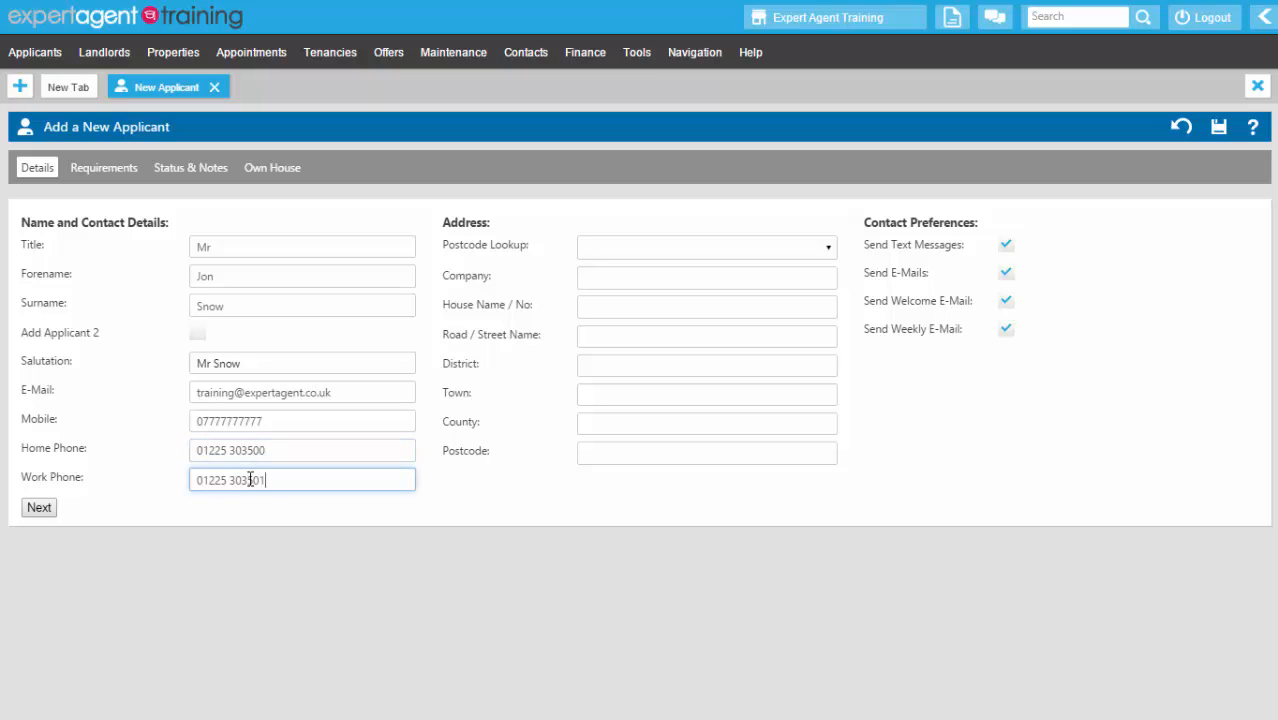
pyautogui.click(619, 247)
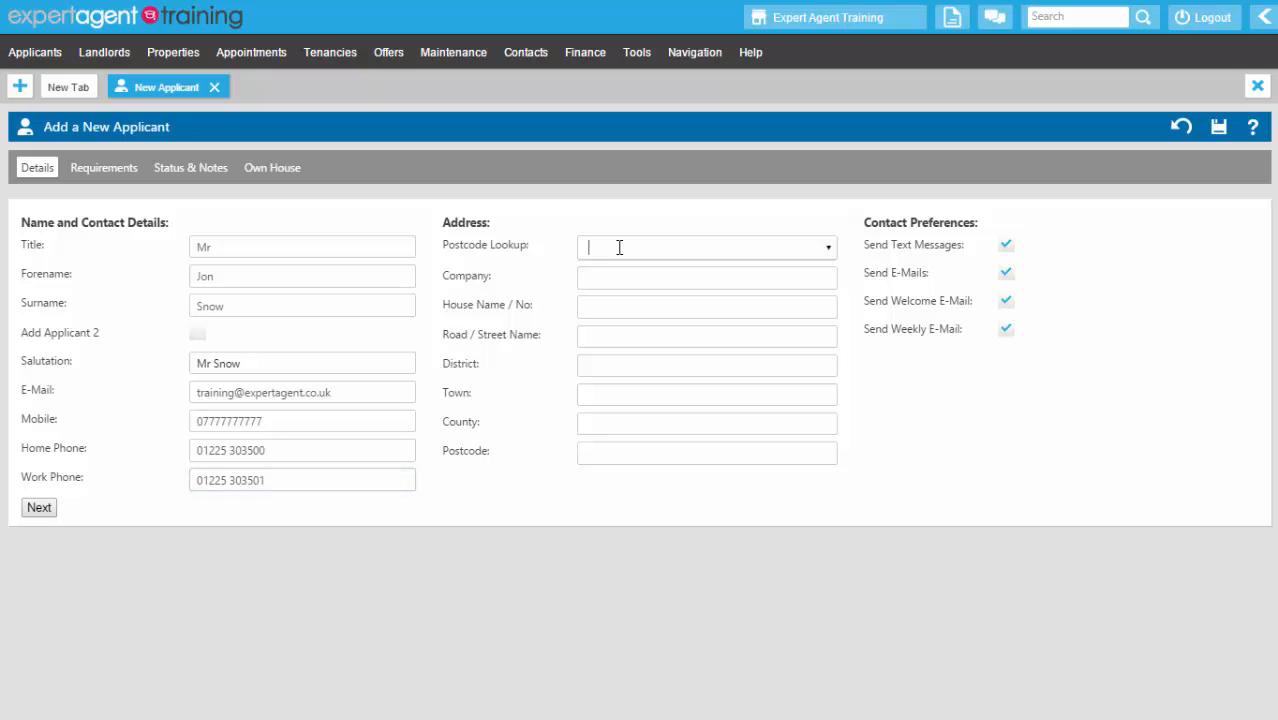
# - Look up the applicant's postcode, choose their house from the results, then go to Requirements
pyautogui.write('ba11 1e')
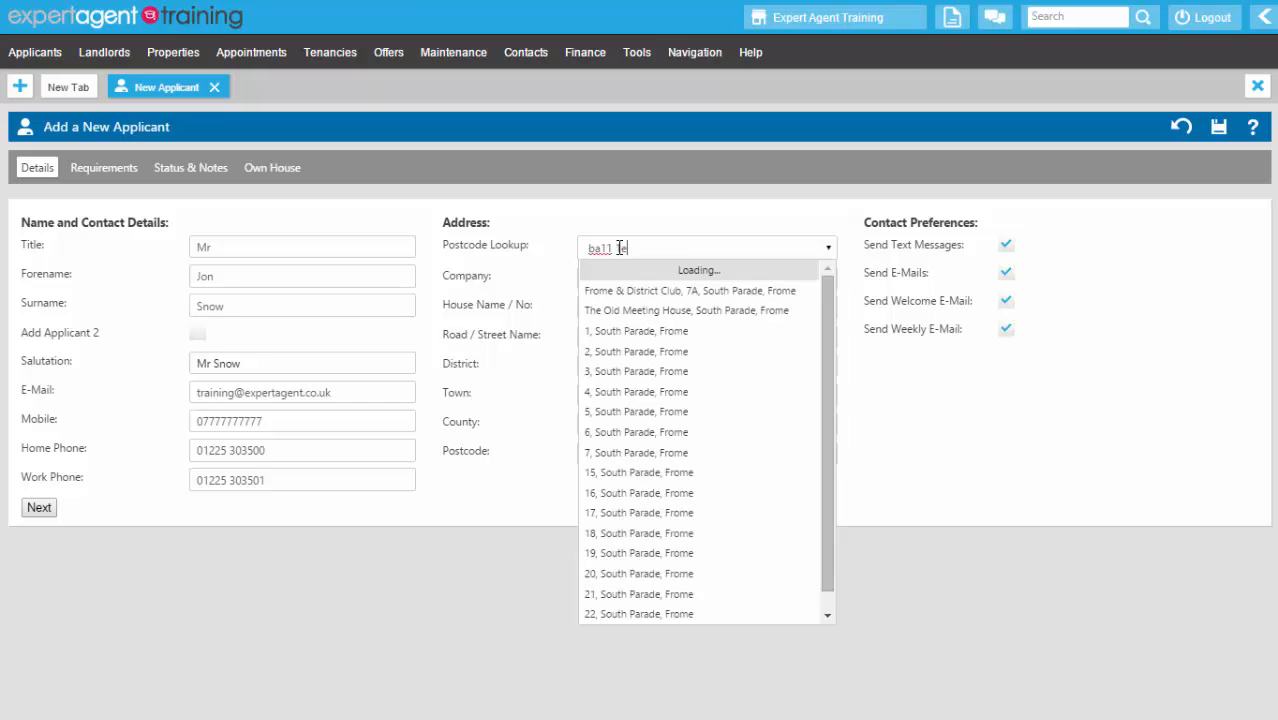
pyautogui.write('j')
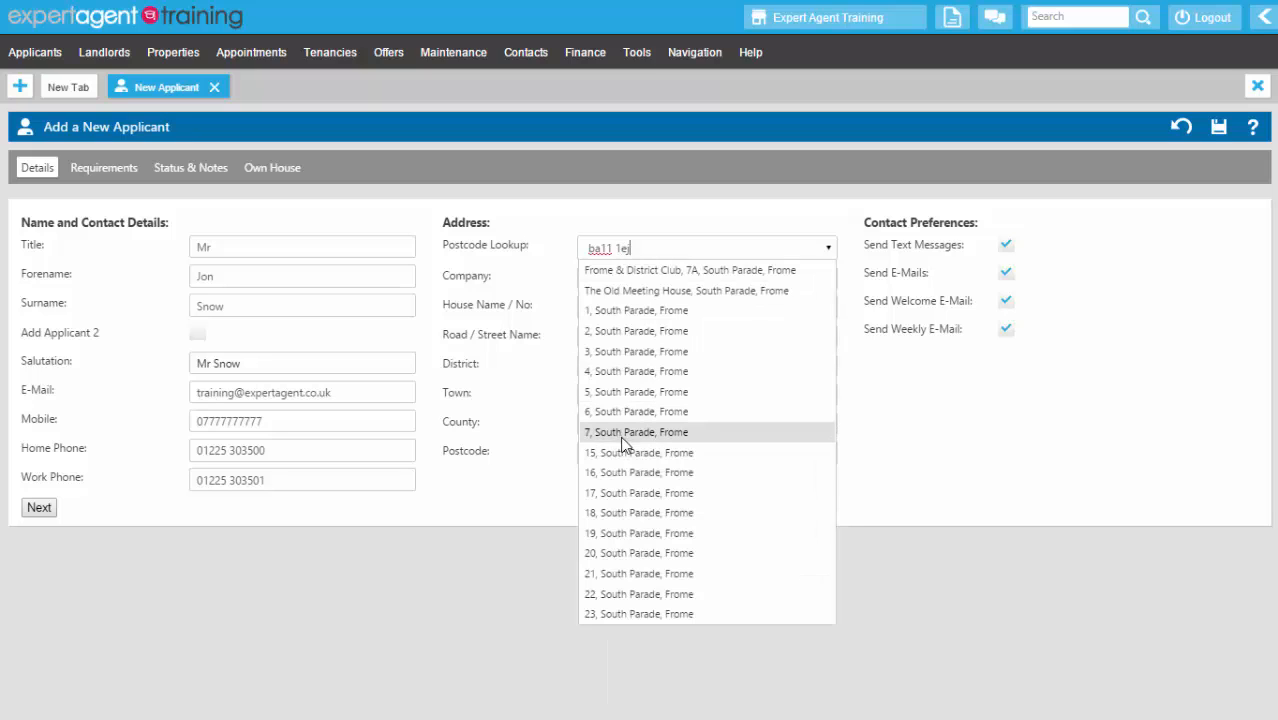
pyautogui.click(614, 532)
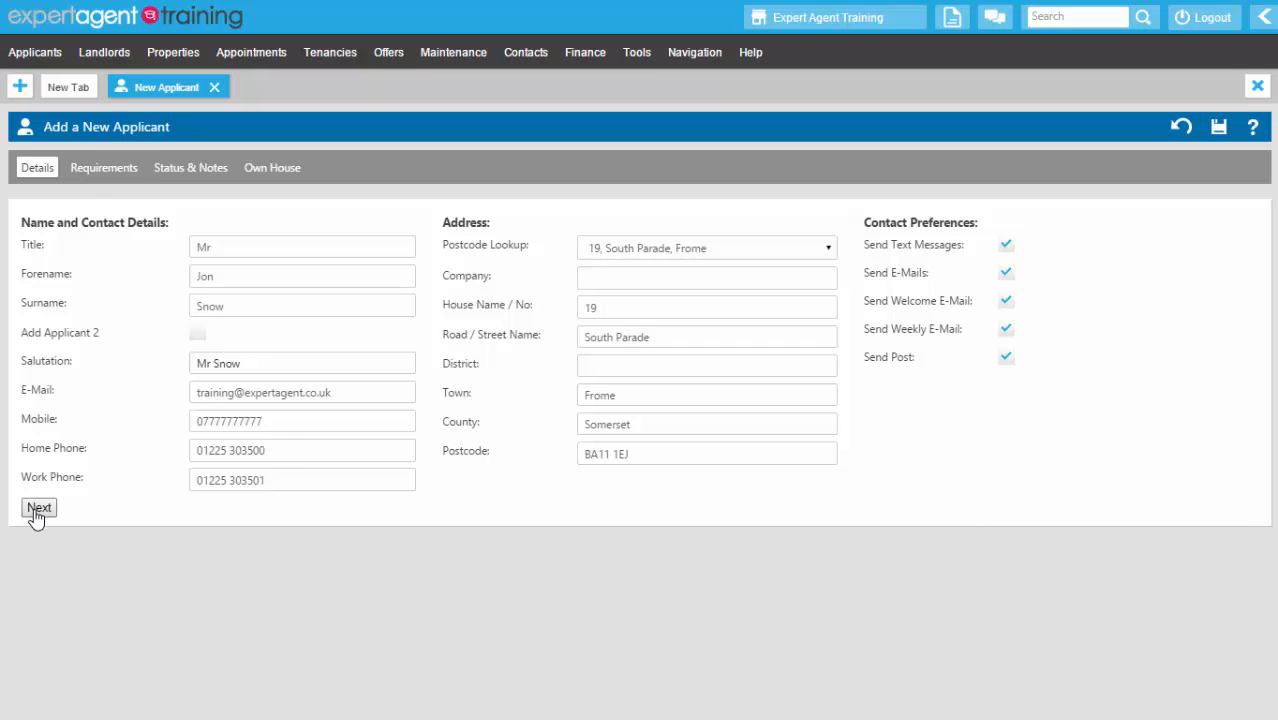
pyautogui.click(90, 166)
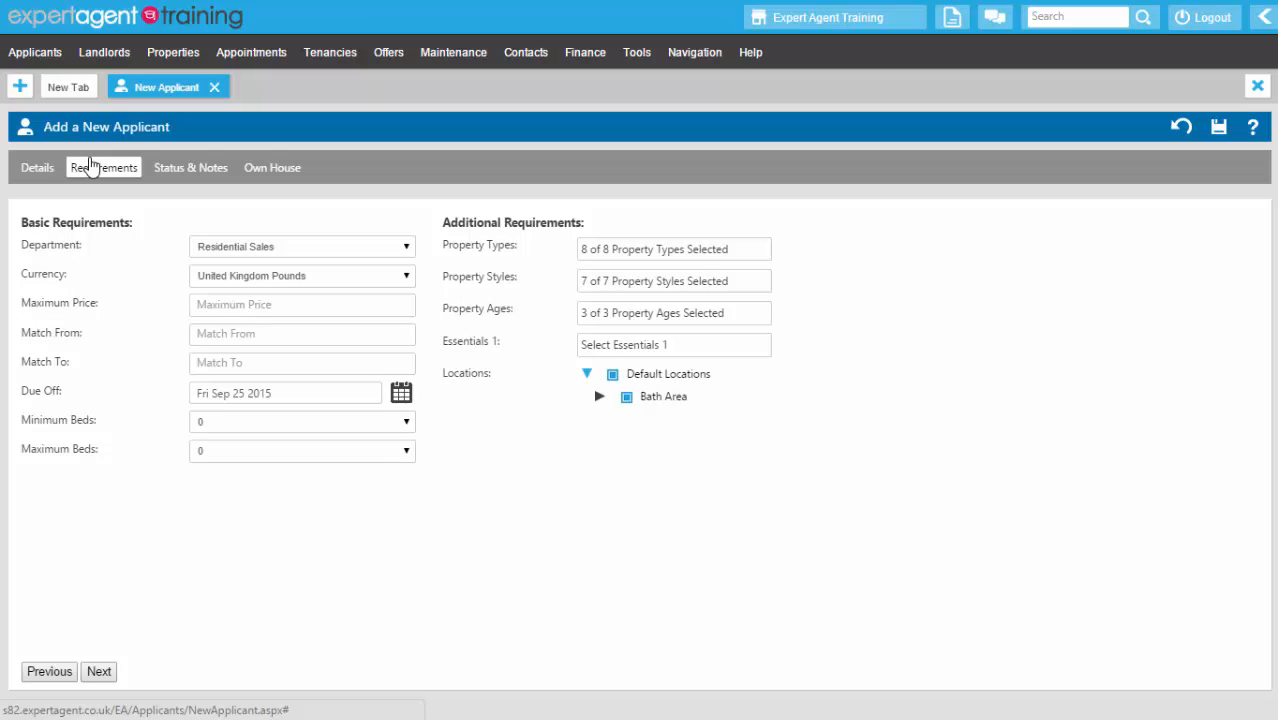
# - Keep the department as Residential Sales after briefly switching to Residential Lettings
pyautogui.click(252, 256)
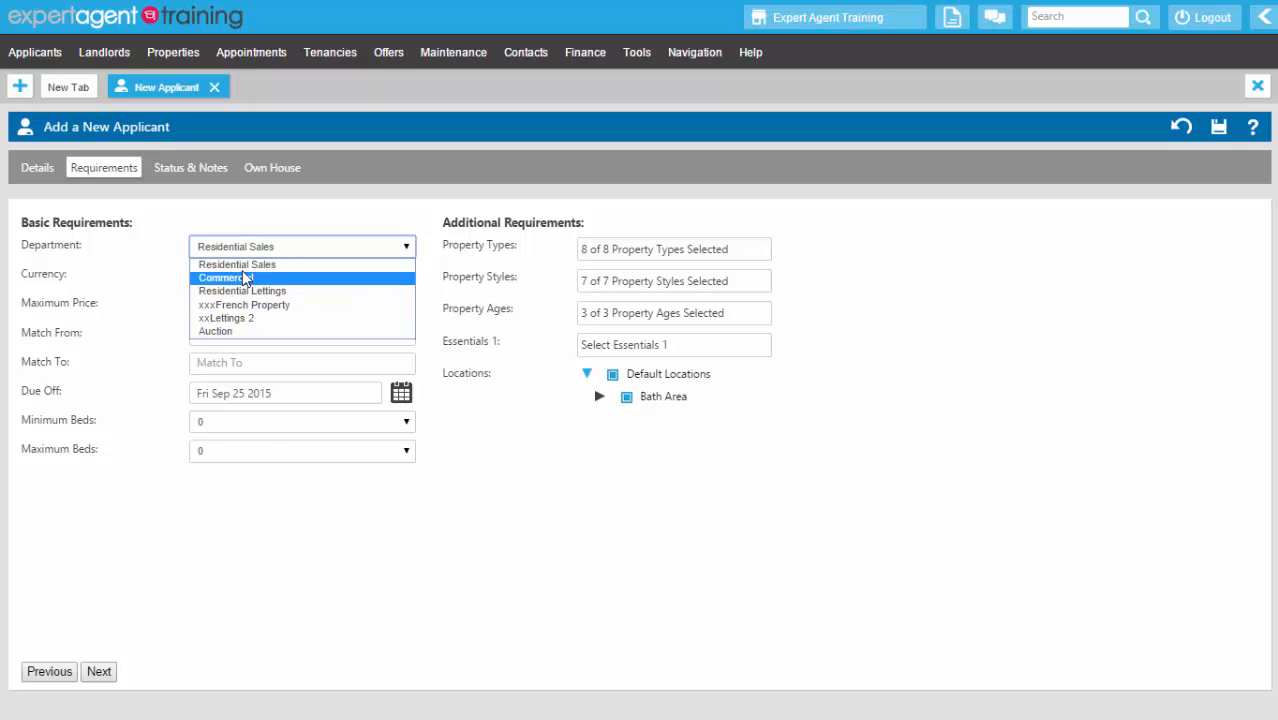
pyautogui.click(241, 266)
pyautogui.click(229, 253)
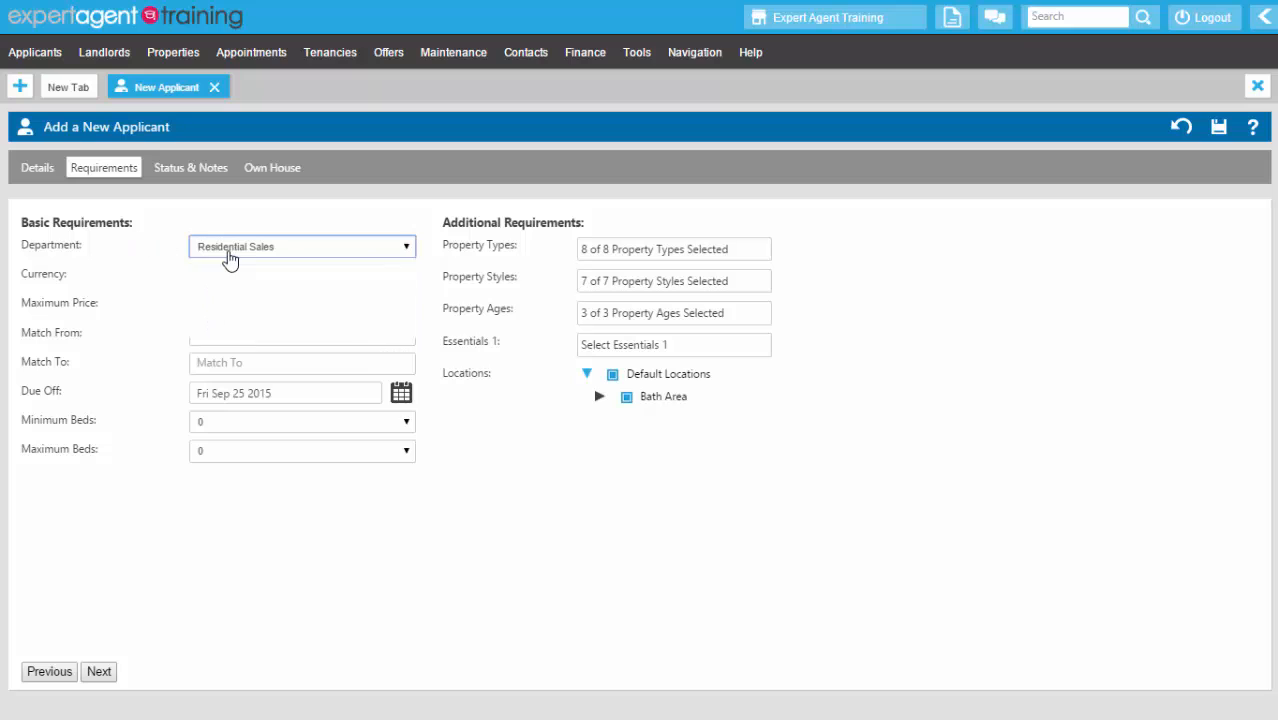
pyautogui.click(224, 290)
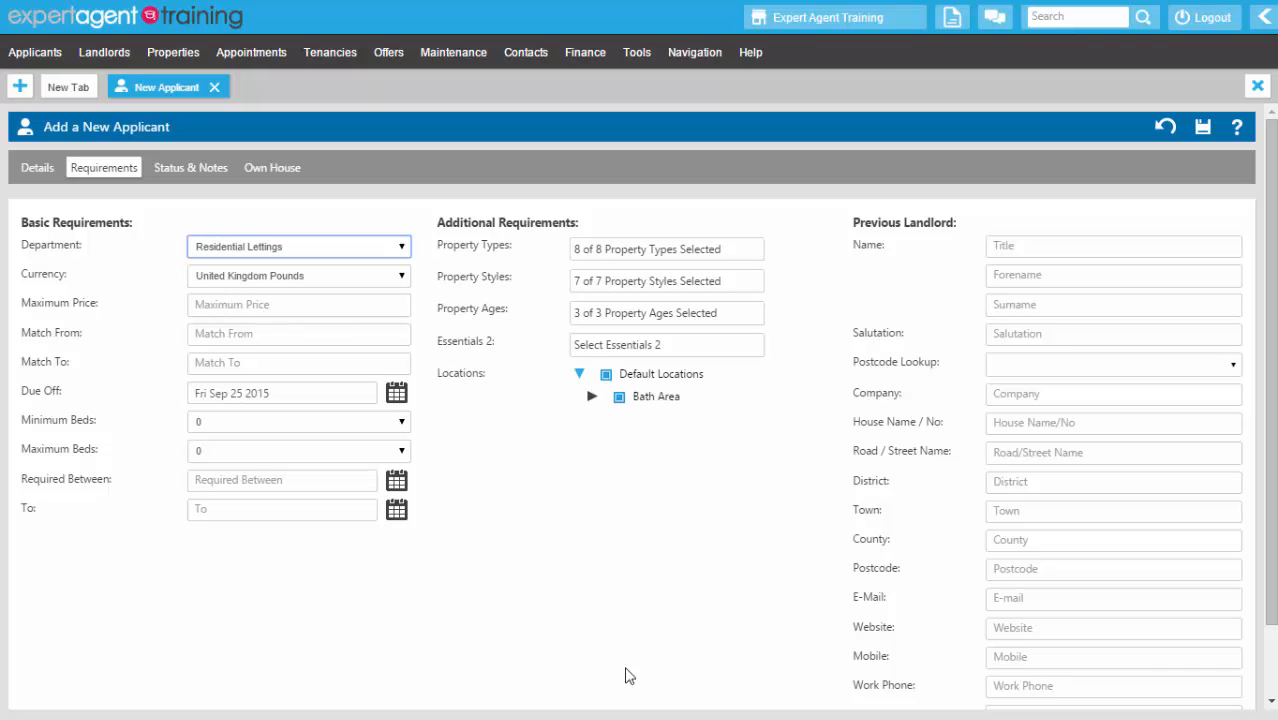
pyautogui.click(238, 255)
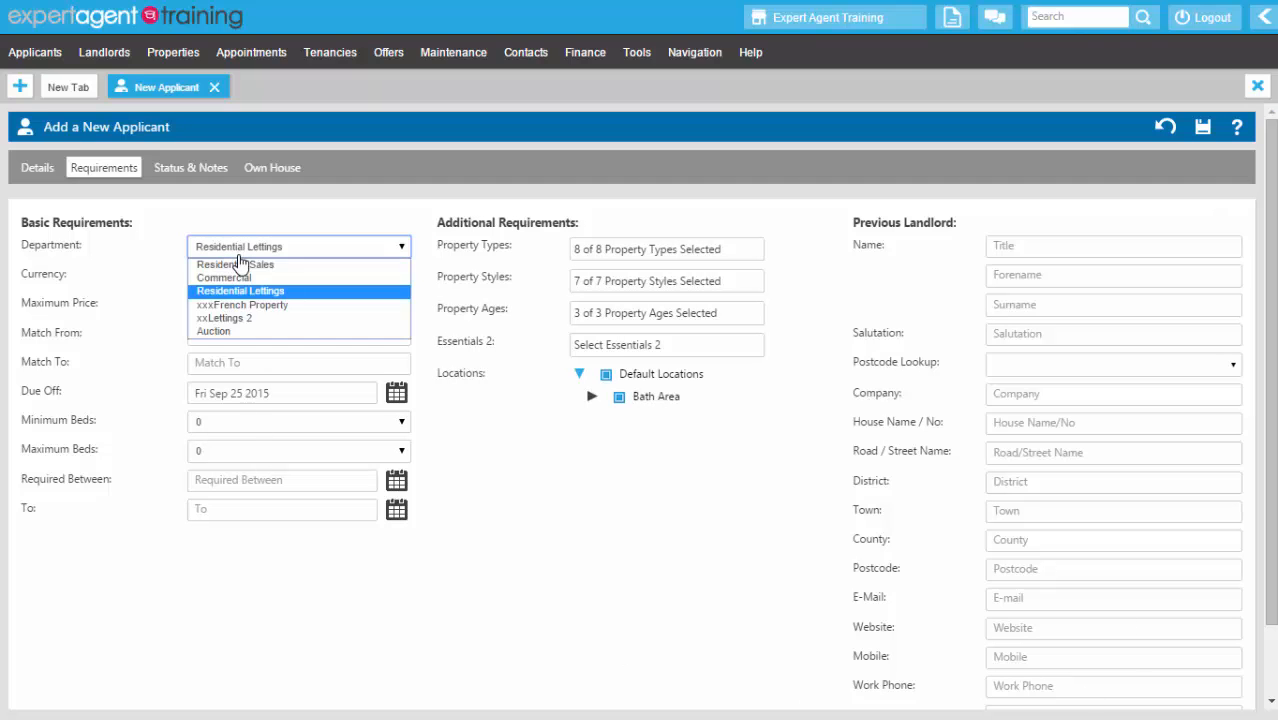
pyautogui.click(239, 265)
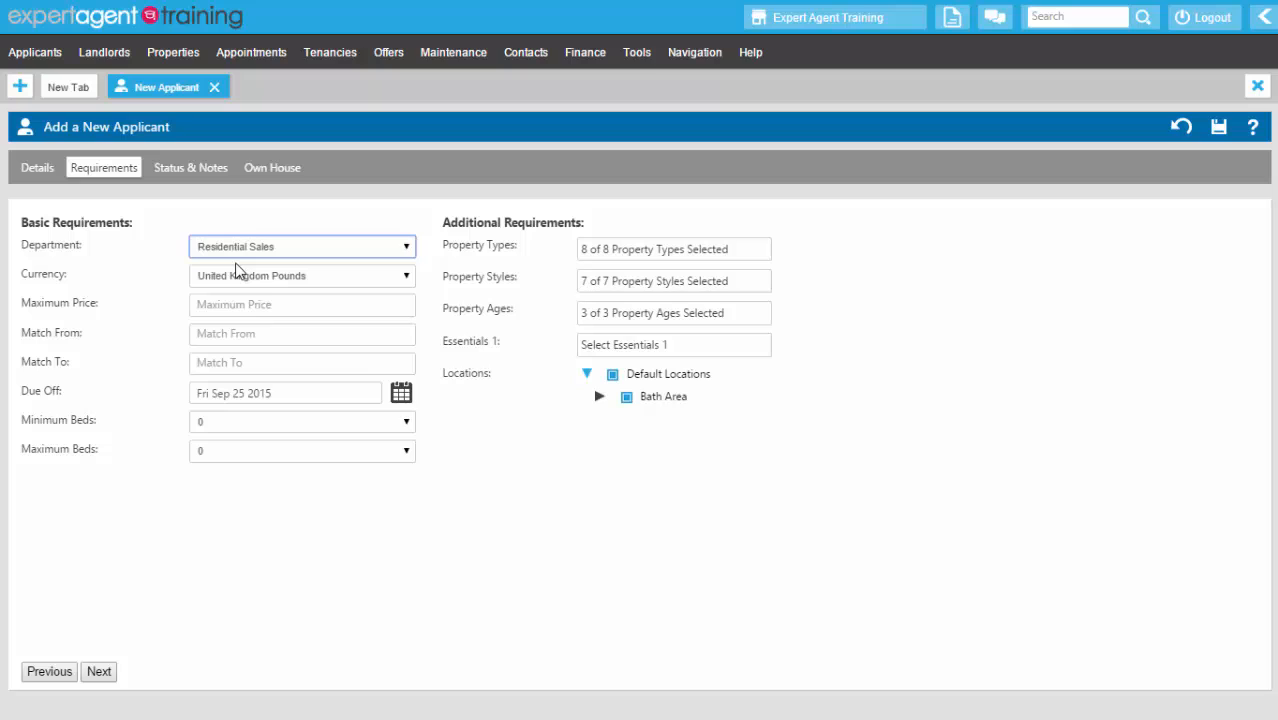
# - Set maximum price 325000 so the match range becomes 260000 to 357500
pyautogui.click(233, 304)
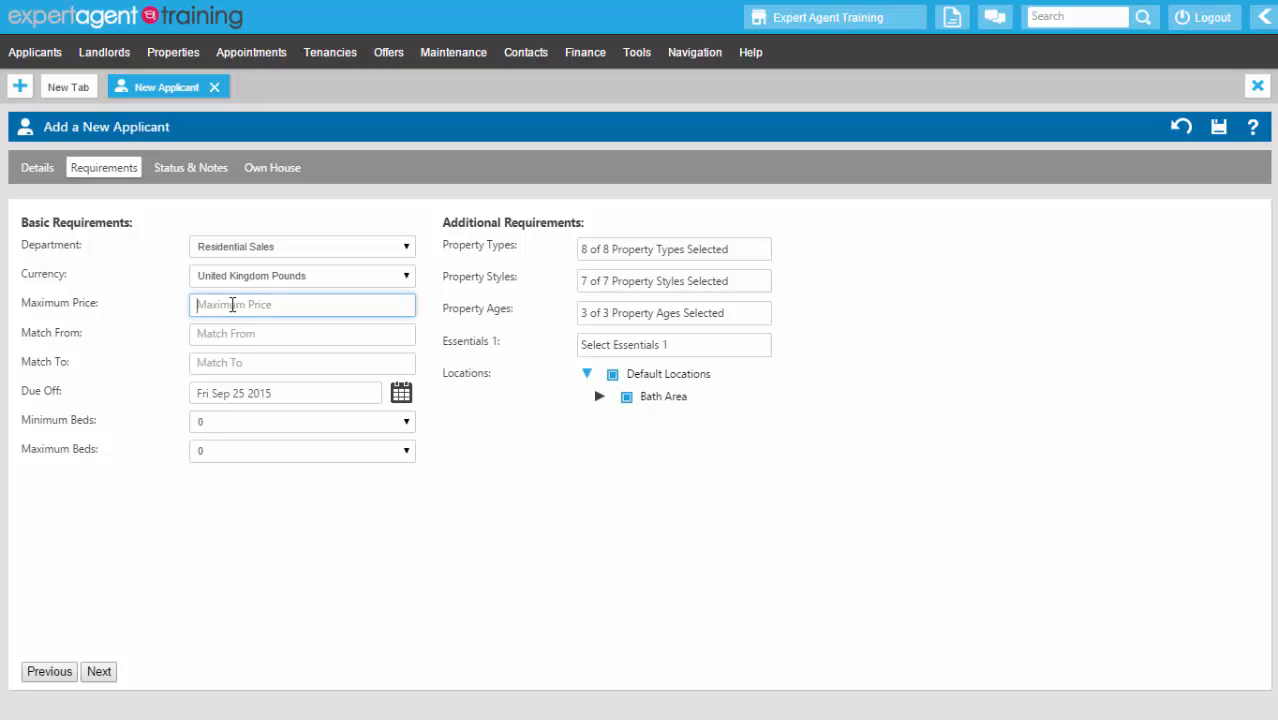
pyautogui.write('325000')
pyautogui.press('Tab')
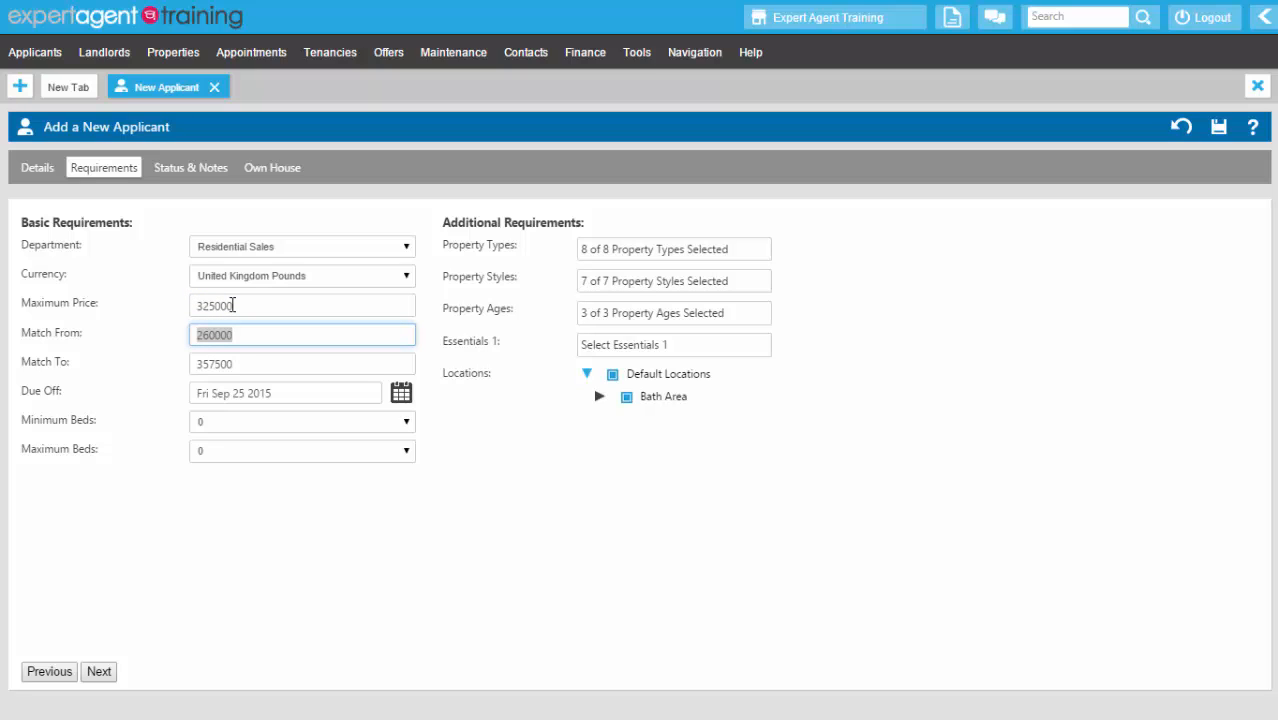
pyautogui.press('Tab')
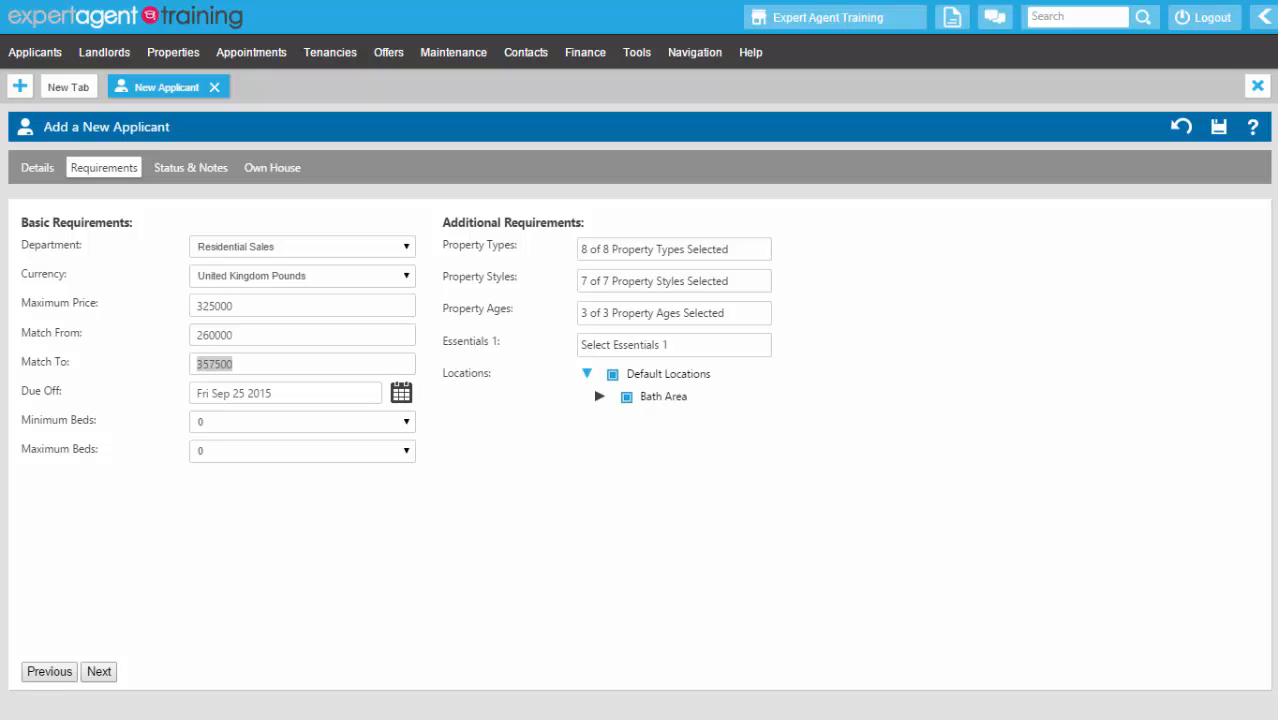
pyautogui.click(244, 392)
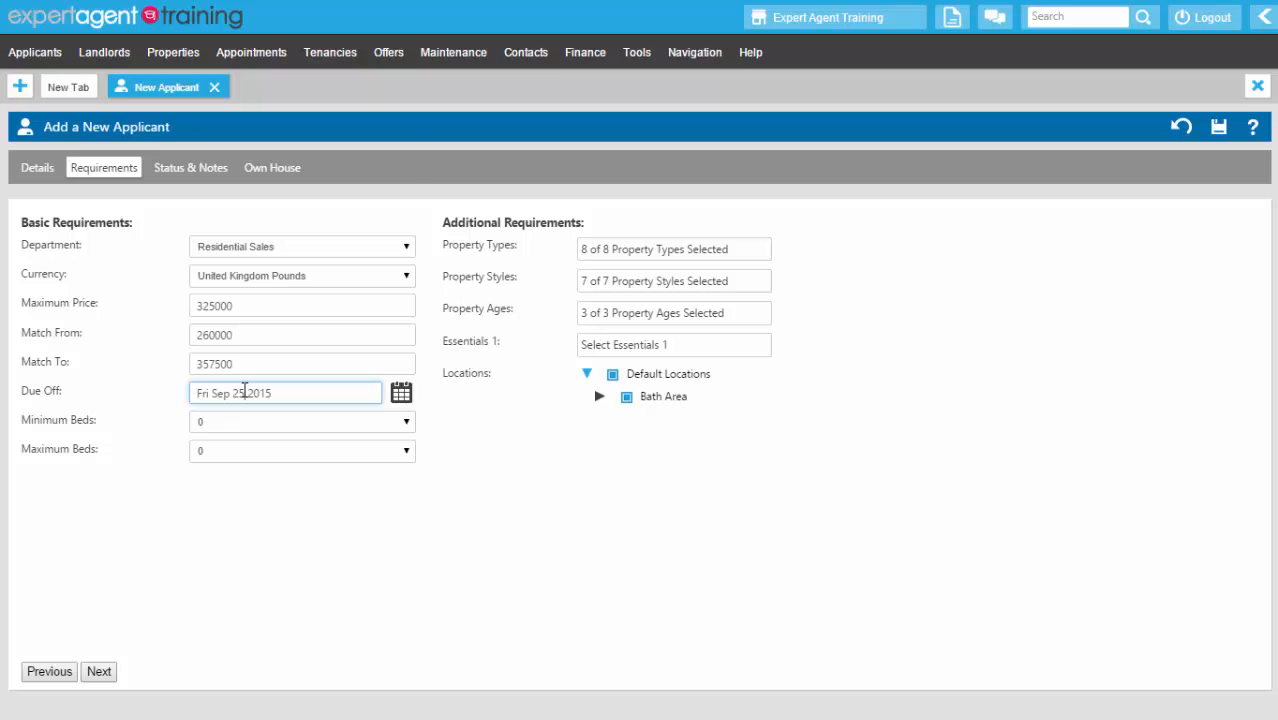
# - Set bedrooms from 2 to 20 and exclude Bungalow from the property types
pyautogui.click(232, 424)
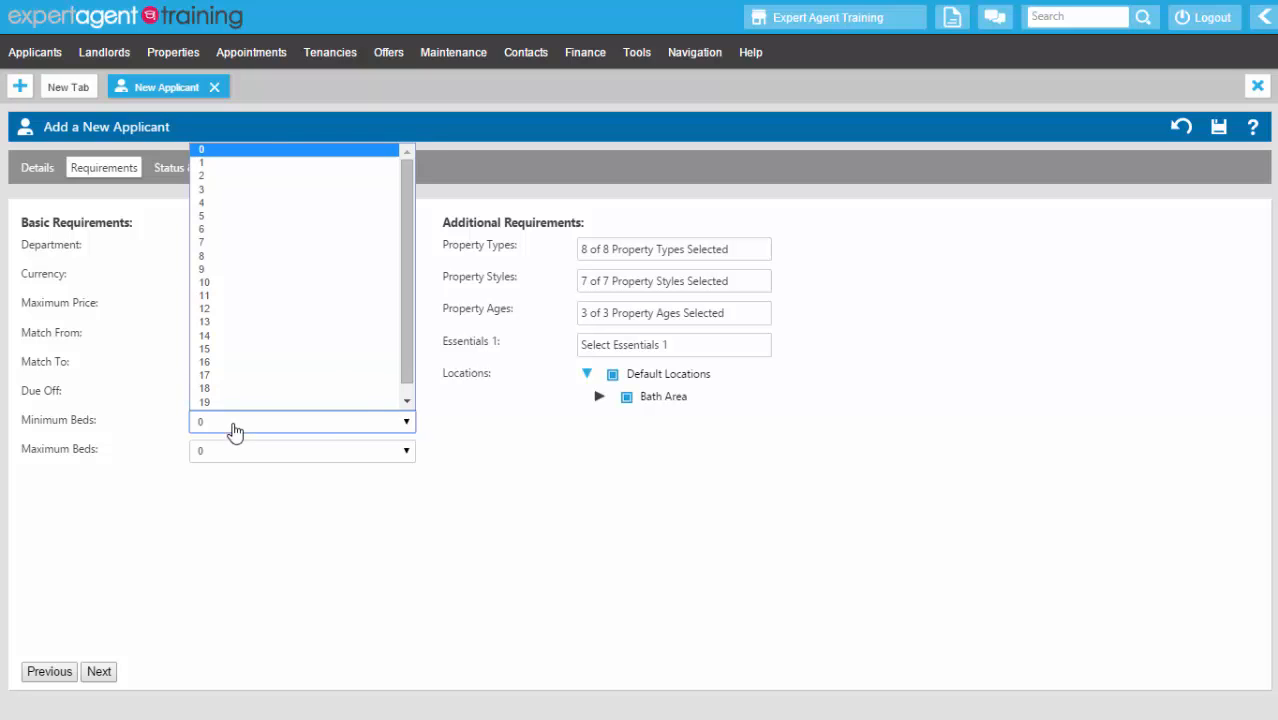
pyautogui.click(204, 177)
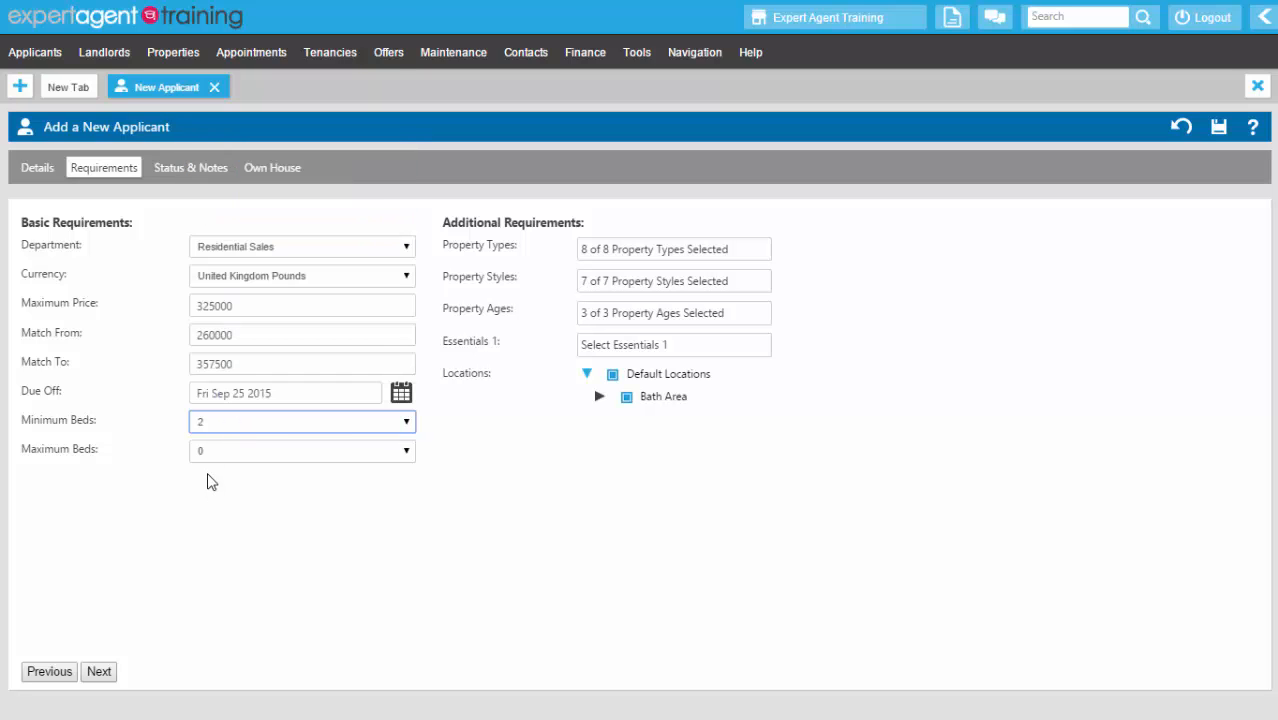
pyautogui.click(214, 452)
pyautogui.click(230, 426)
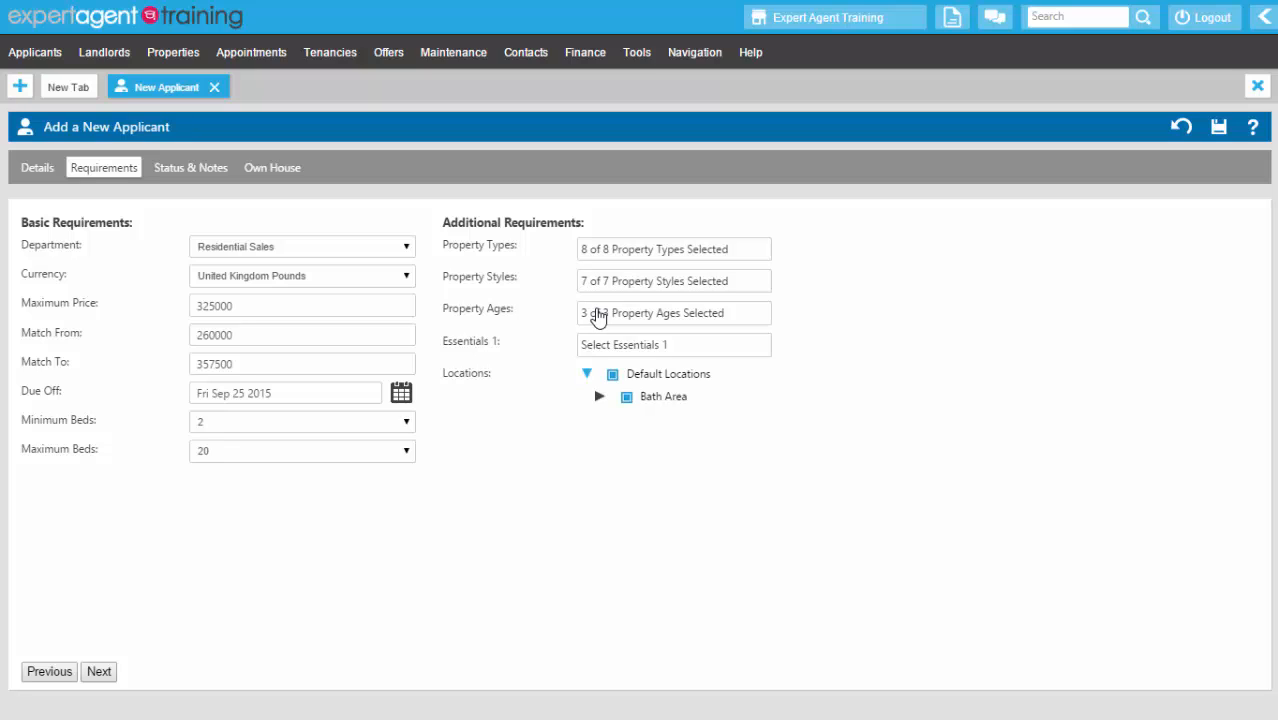
pyautogui.click(593, 254)
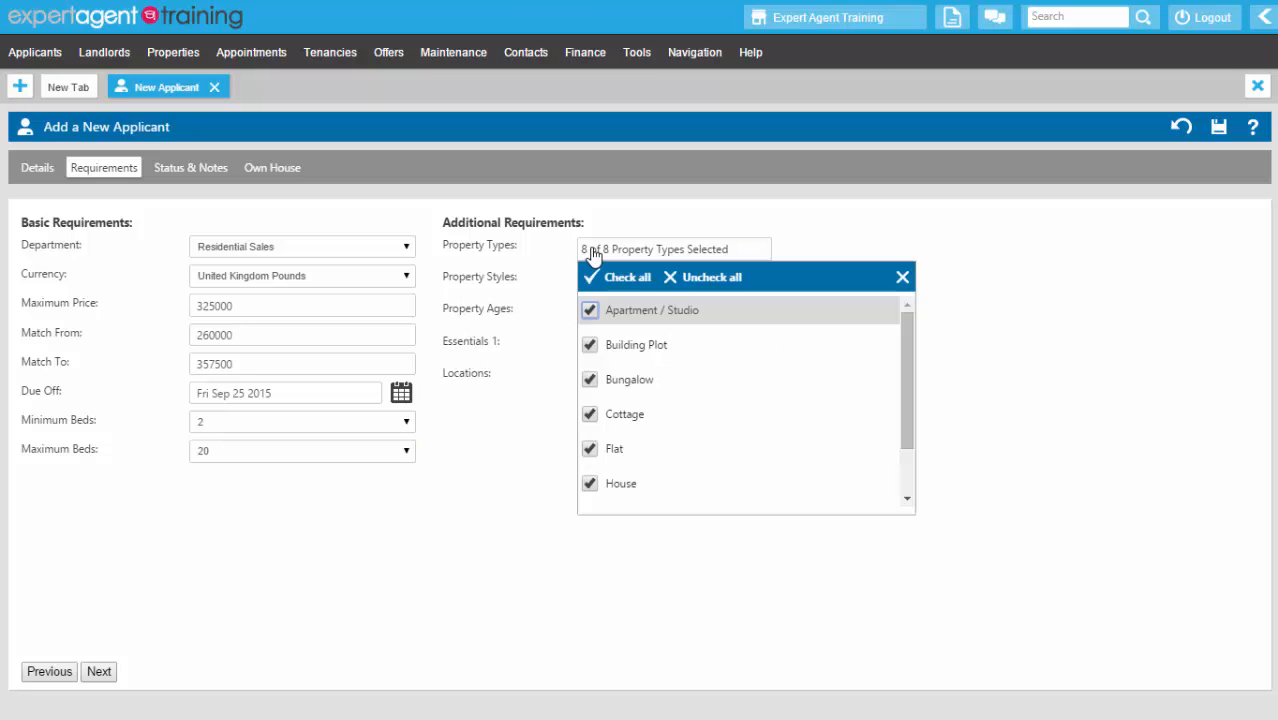
pyautogui.click(590, 381)
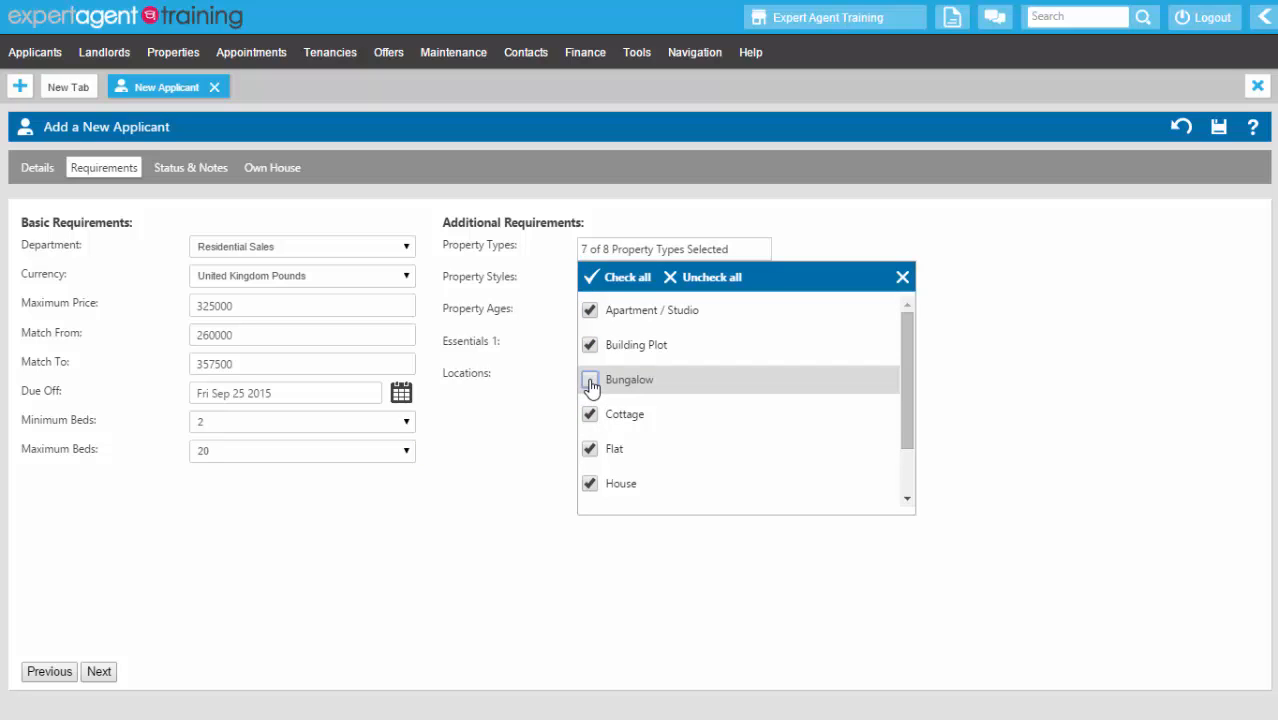
pyautogui.click(519, 433)
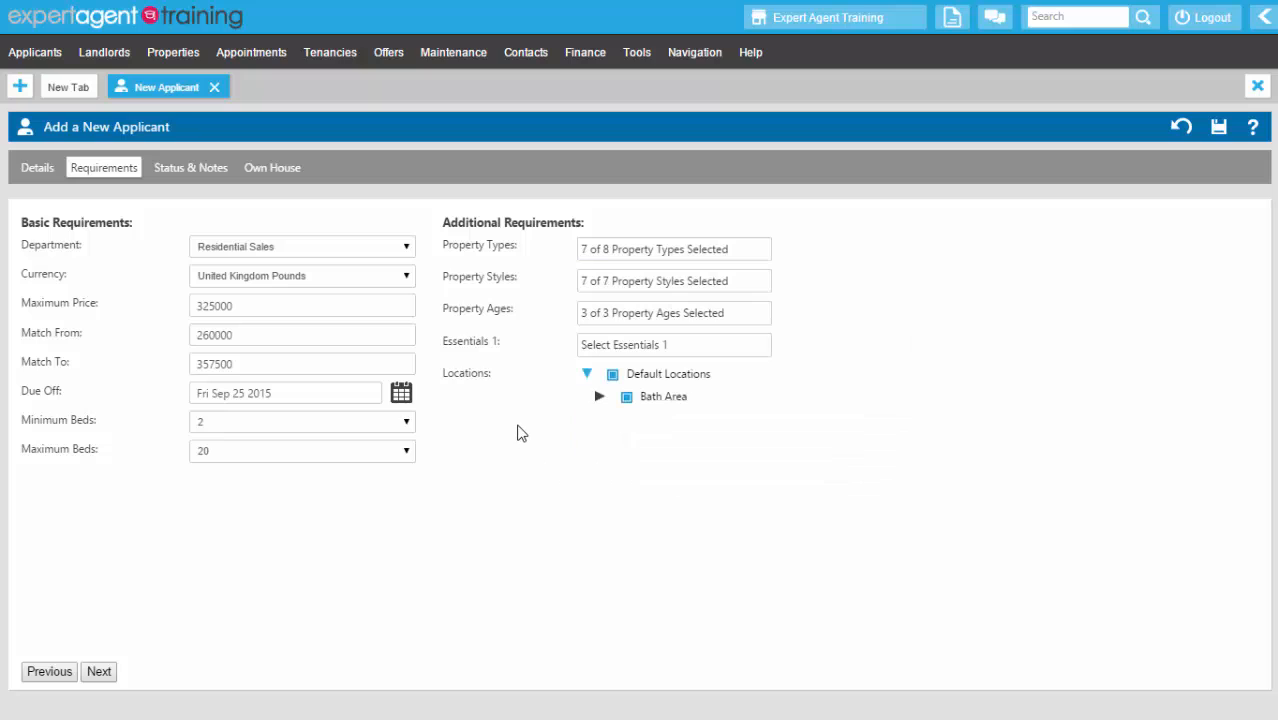
# - Leave Essentials unselected and move on to Status & Notes
pyautogui.click(588, 347)
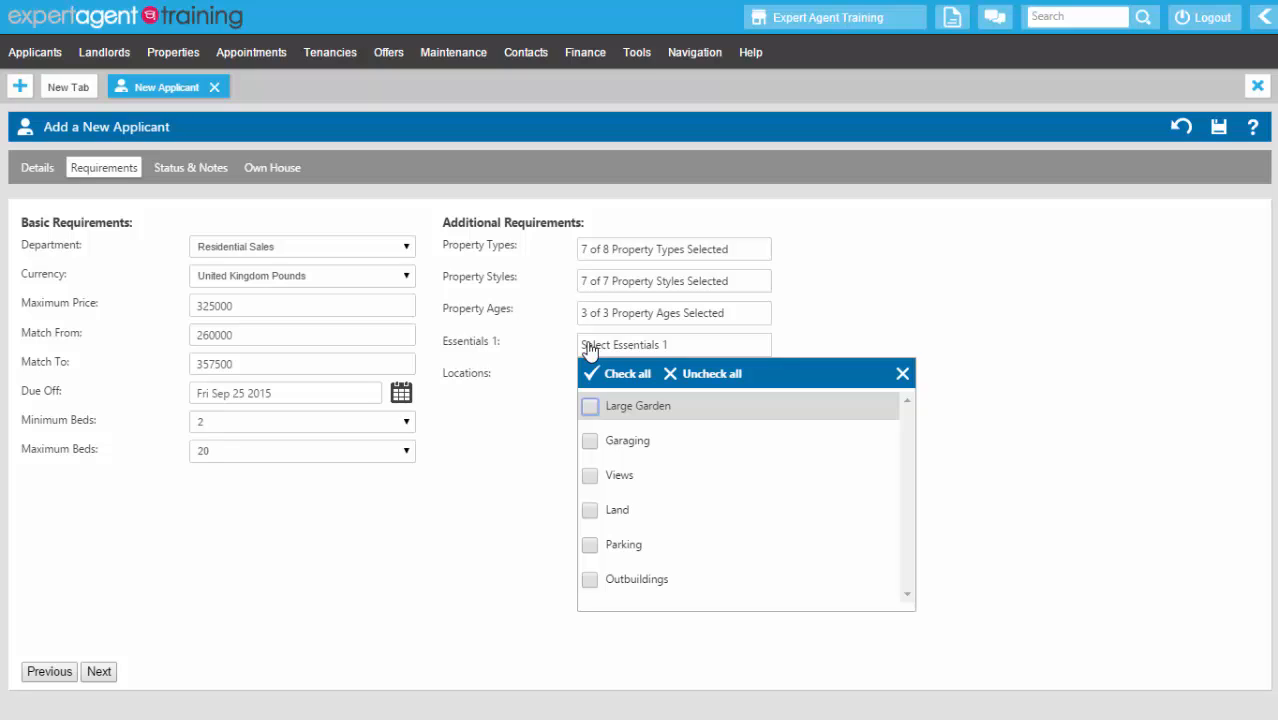
pyautogui.click(487, 434)
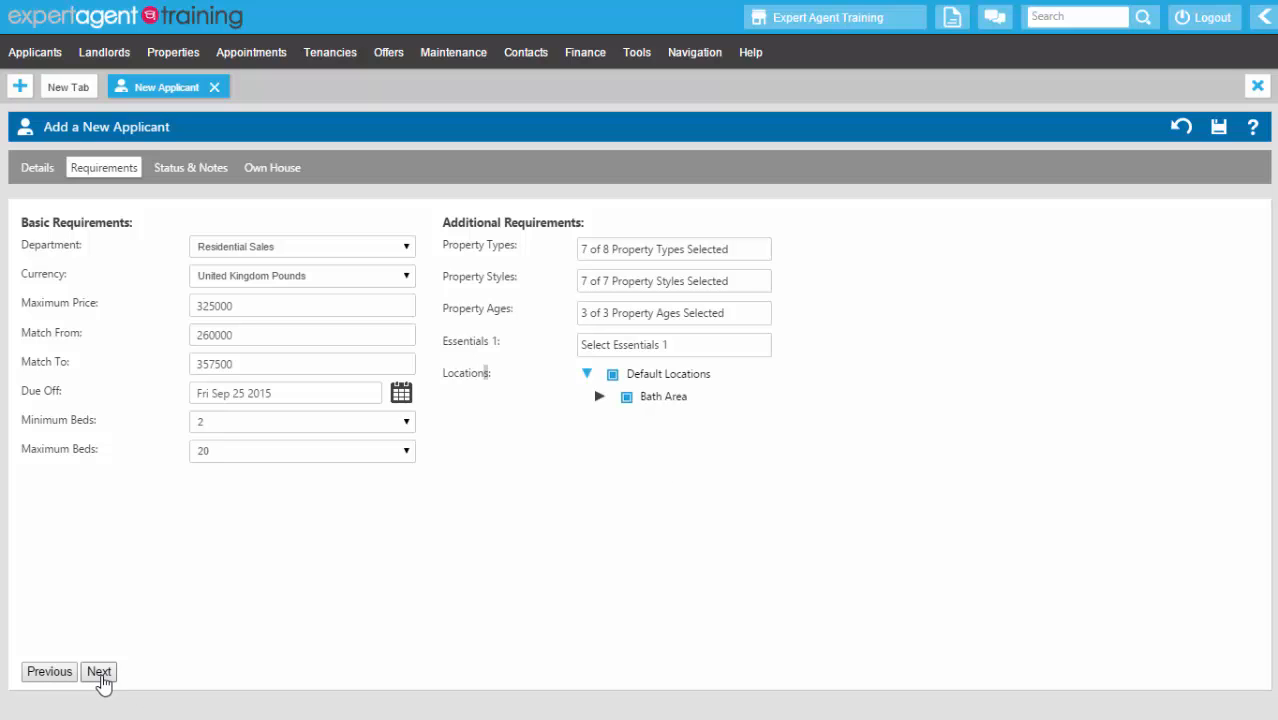
pyautogui.click(184, 172)
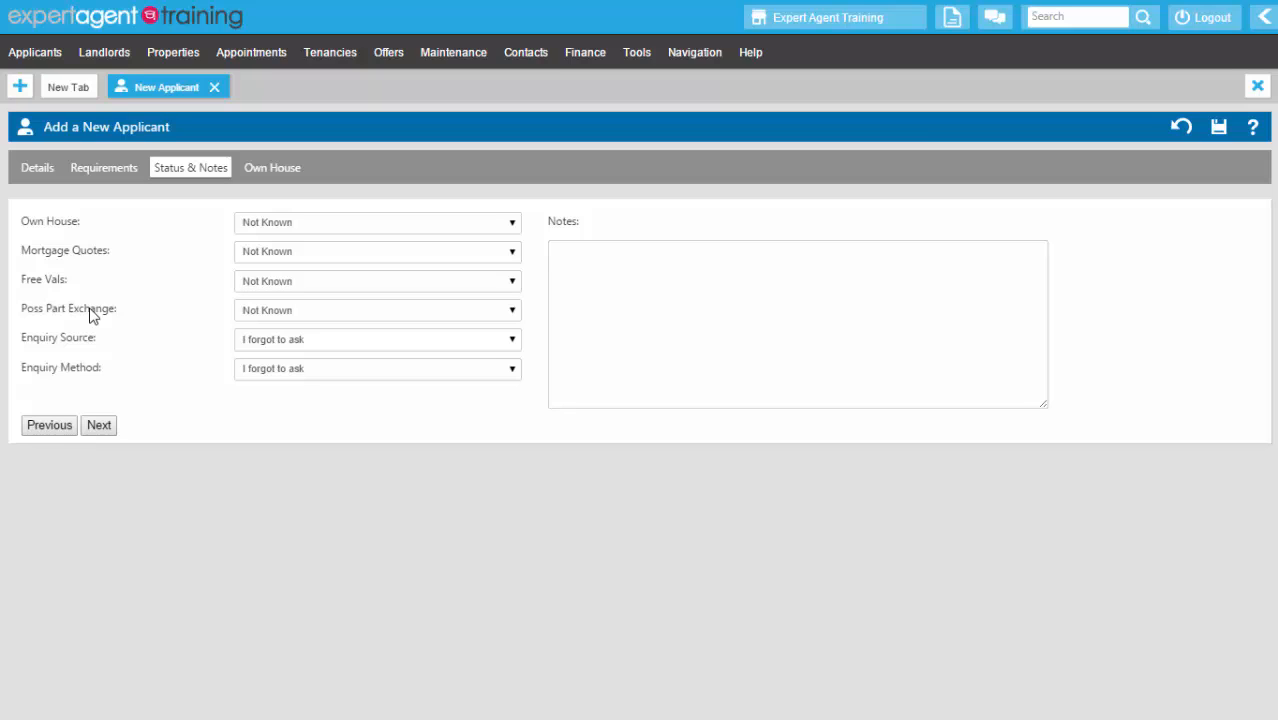
# - Set Potential Vendor, Mortgage Quotes Not Needed, Arrange a Valuation, Recommendation and Website
pyautogui.click(284, 226)
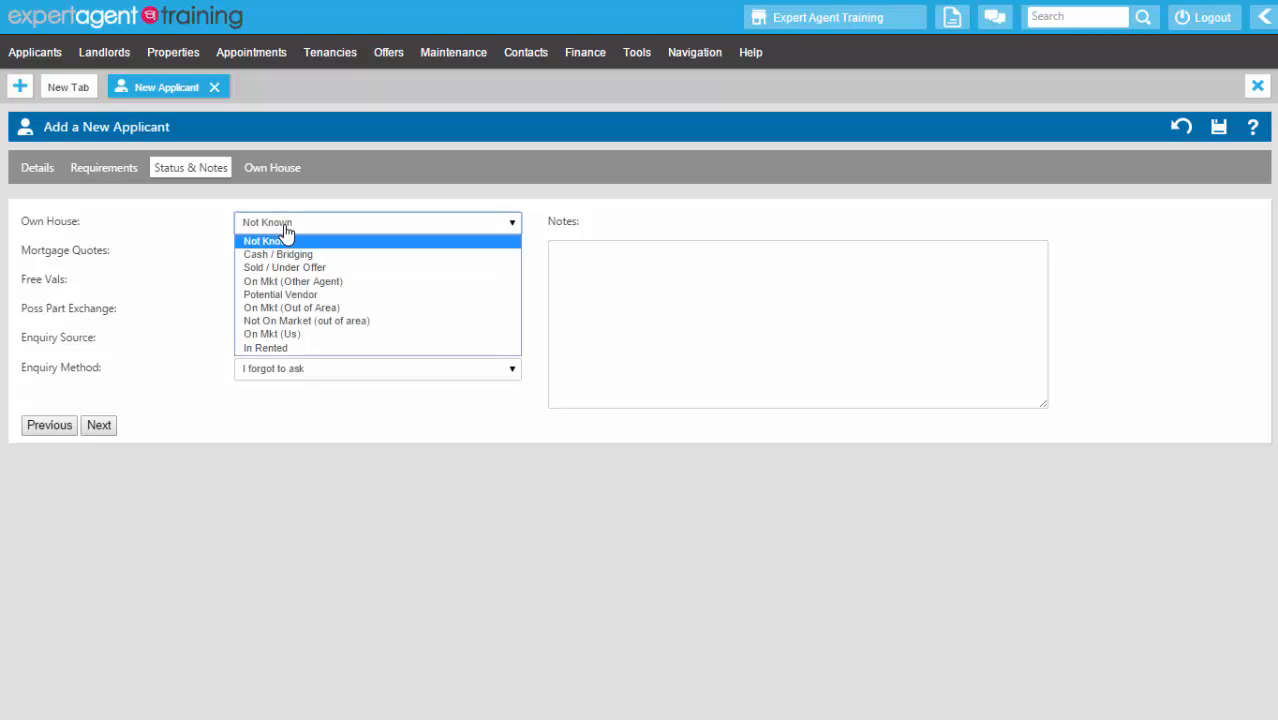
pyautogui.click(288, 294)
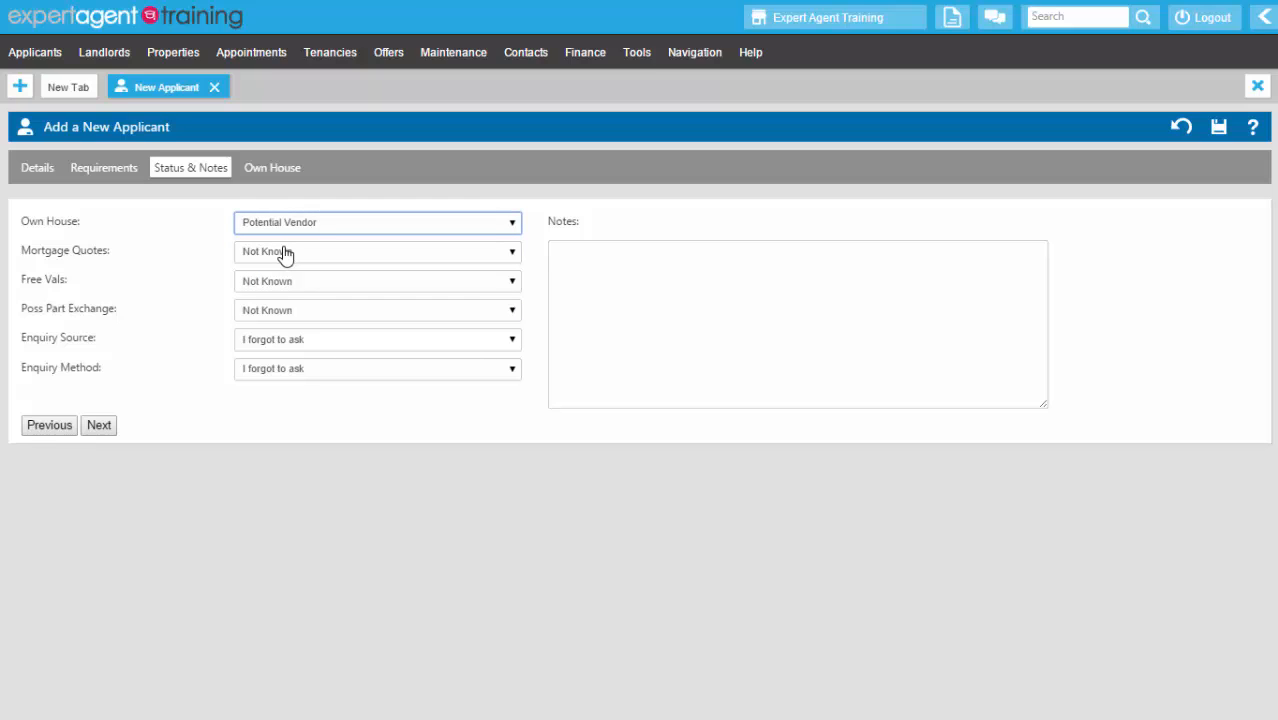
pyautogui.click(285, 255)
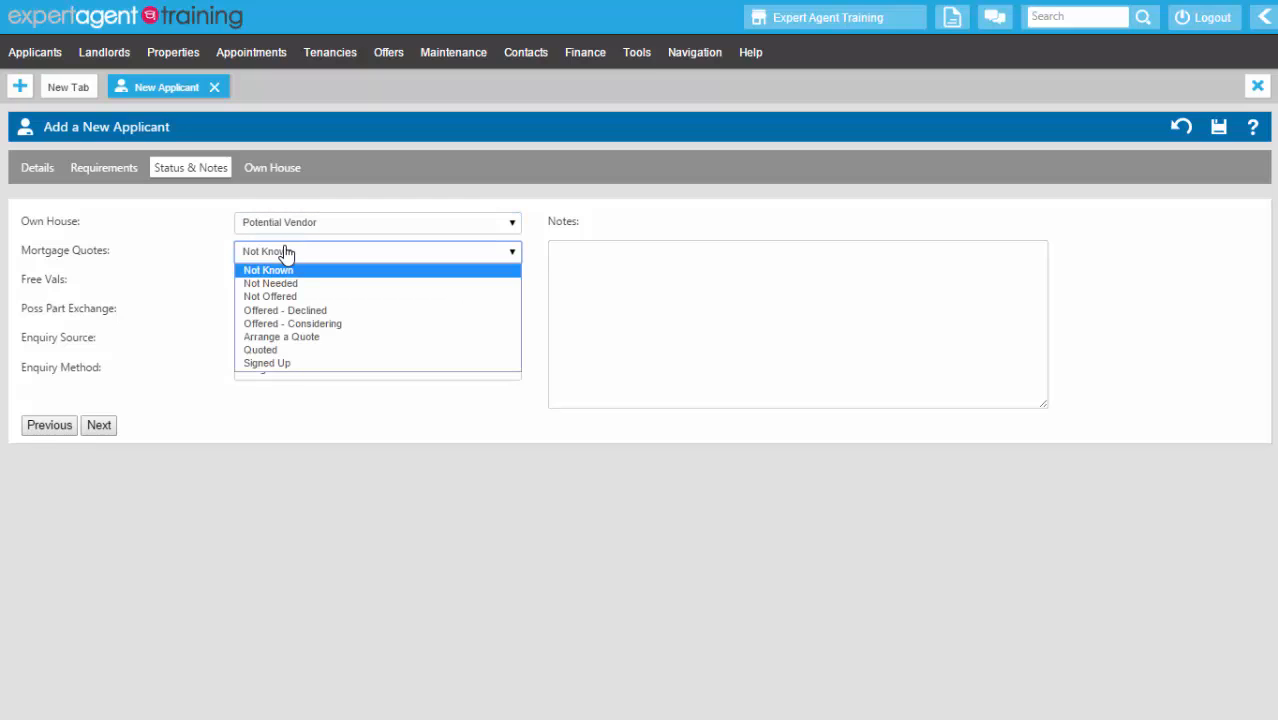
pyautogui.click(270, 284)
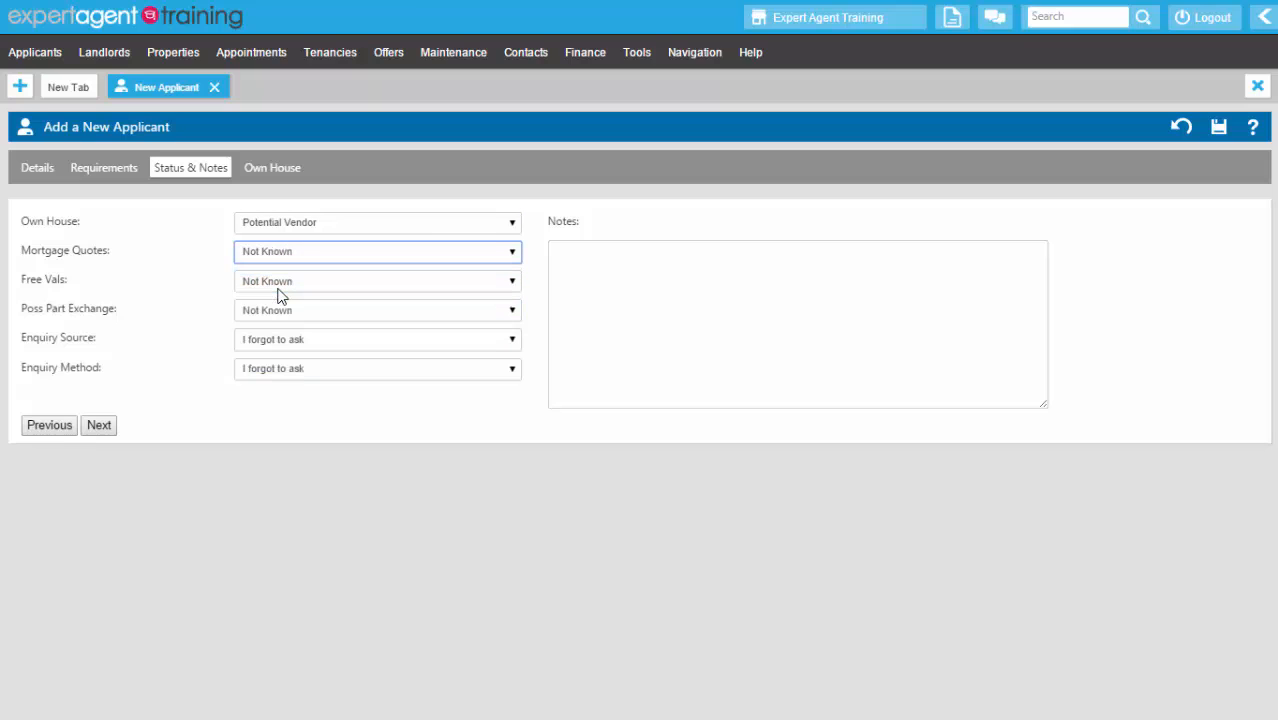
pyautogui.click(277, 287)
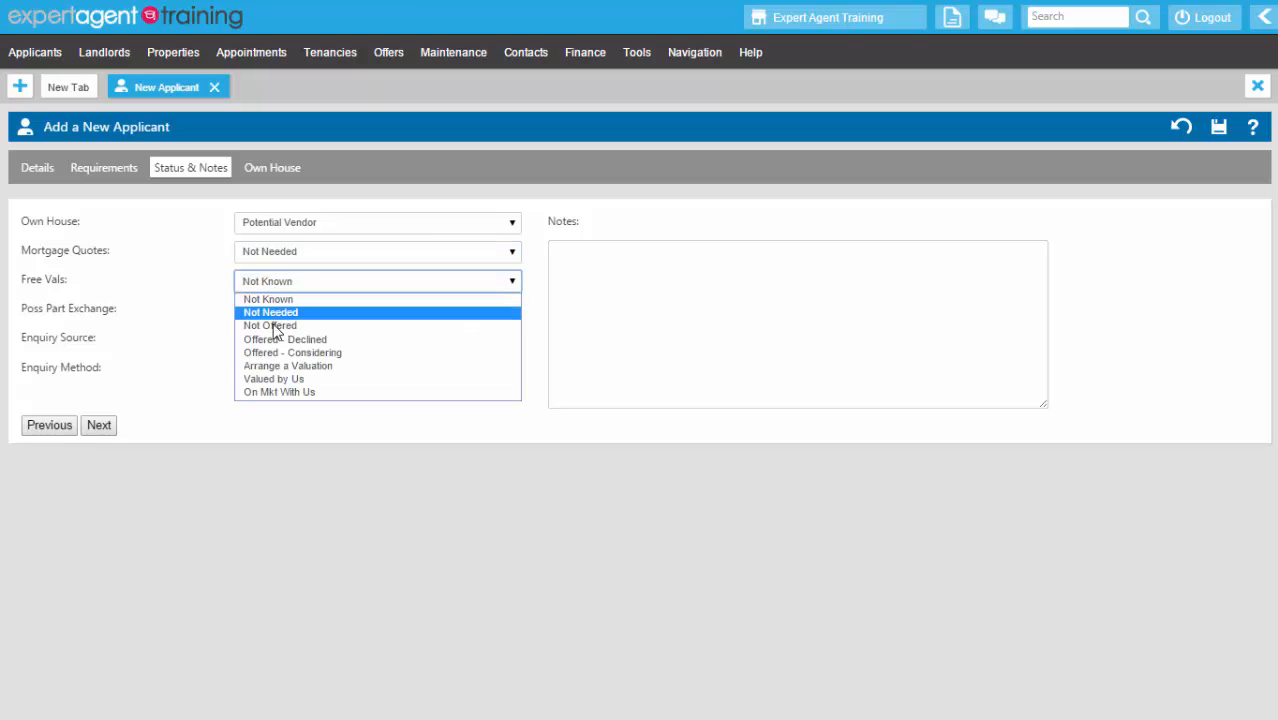
pyautogui.click(273, 365)
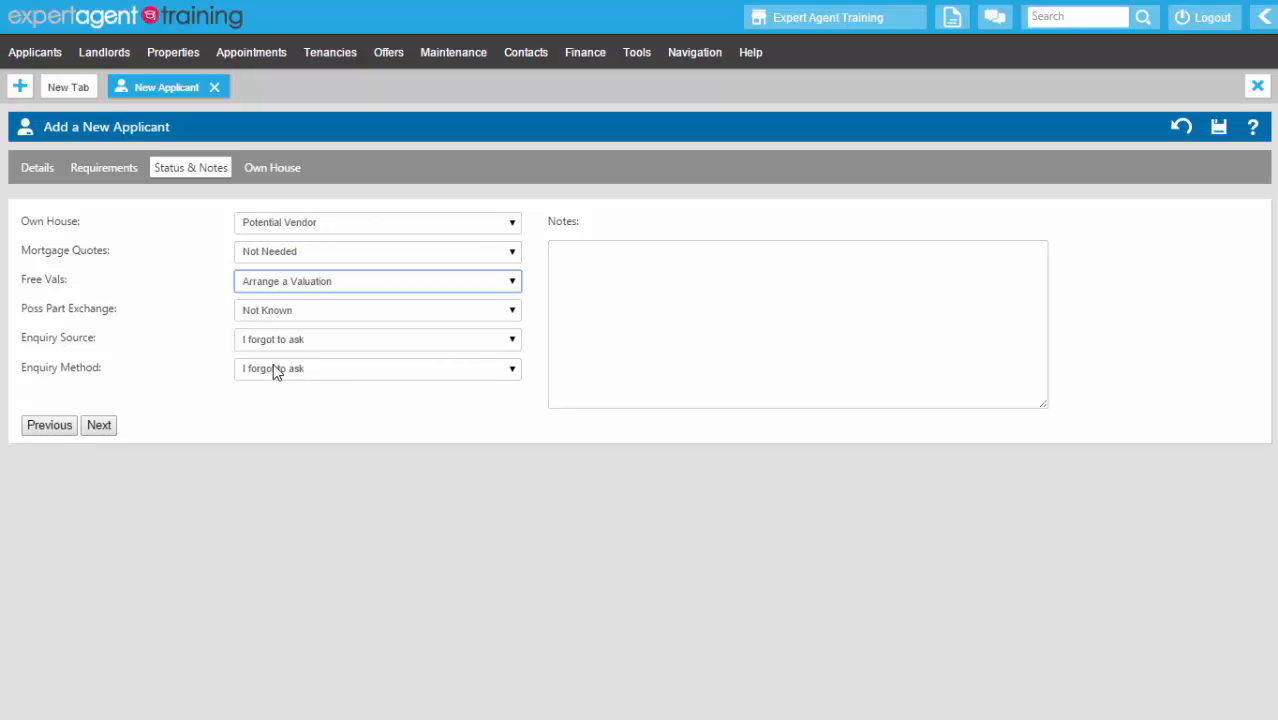
pyautogui.click(271, 316)
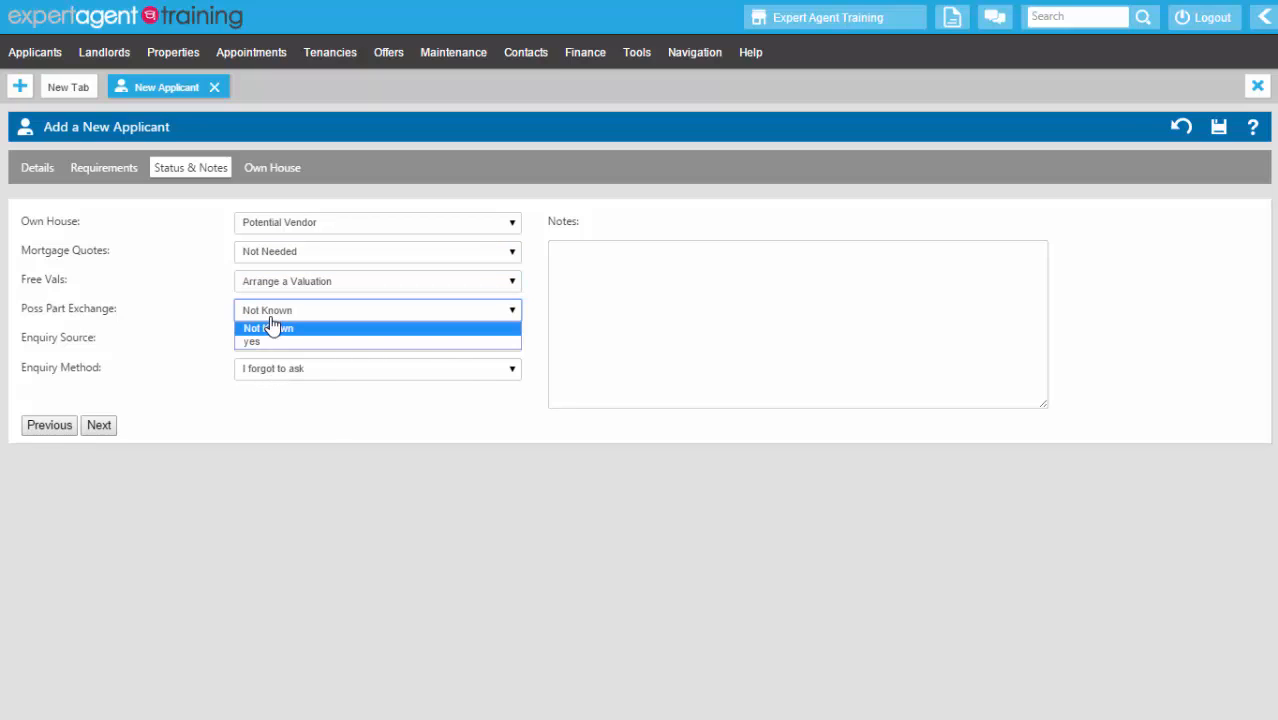
pyautogui.click(274, 330)
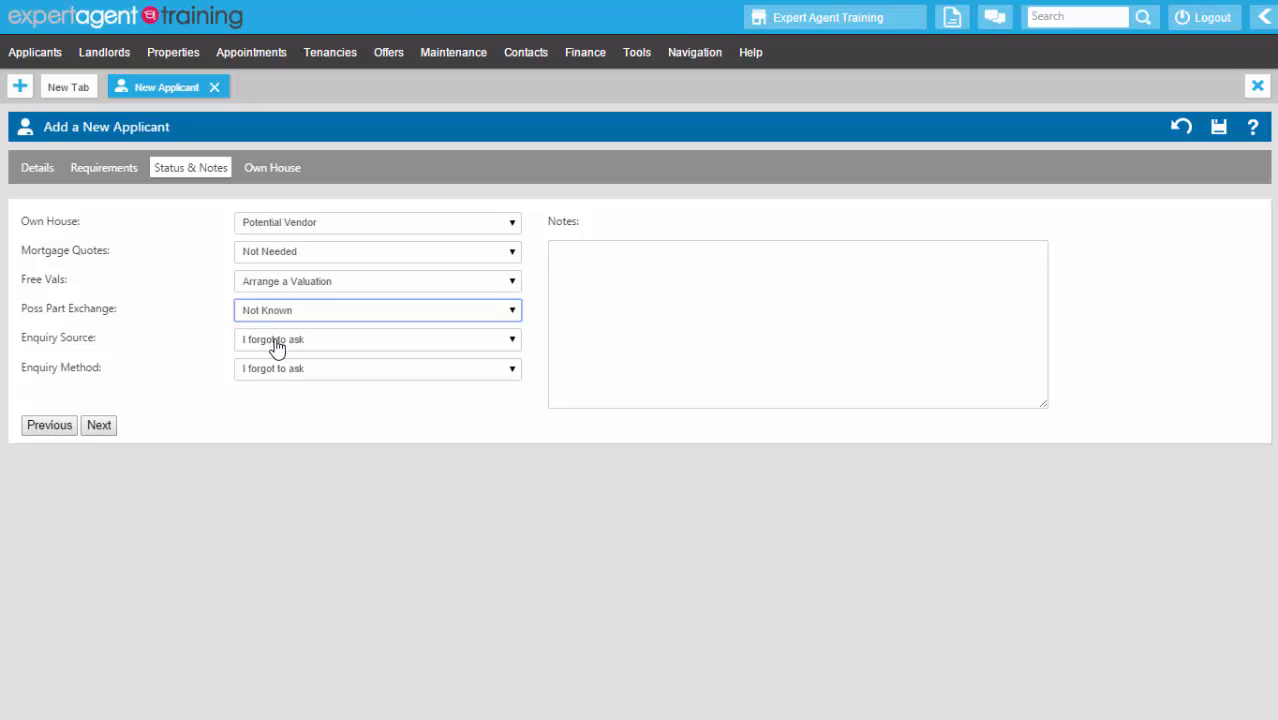
pyautogui.click(277, 342)
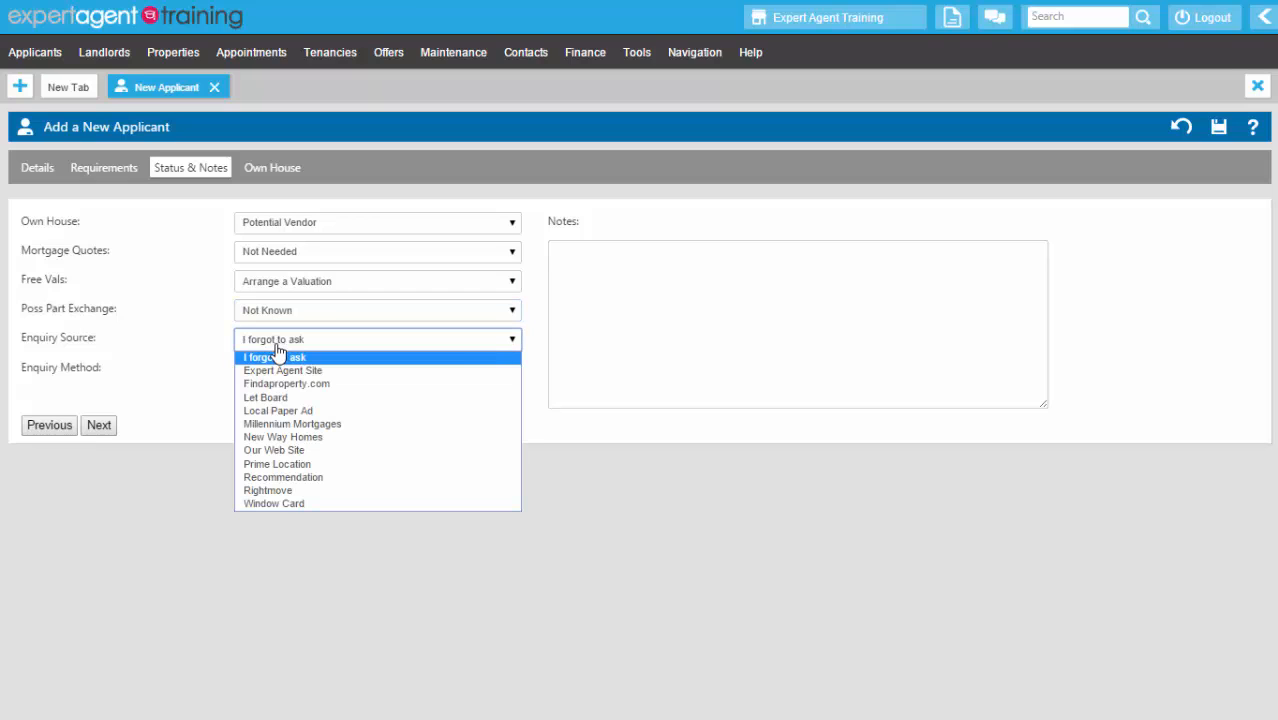
pyautogui.click(281, 478)
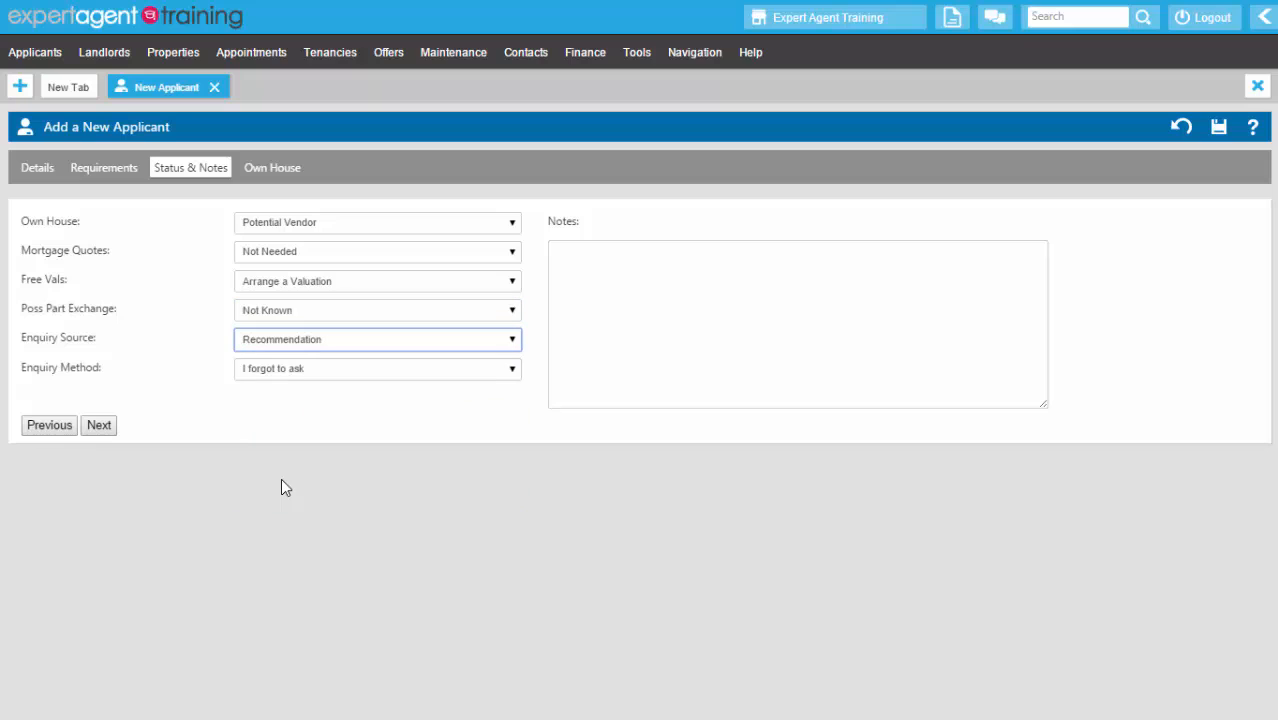
pyautogui.click(262, 369)
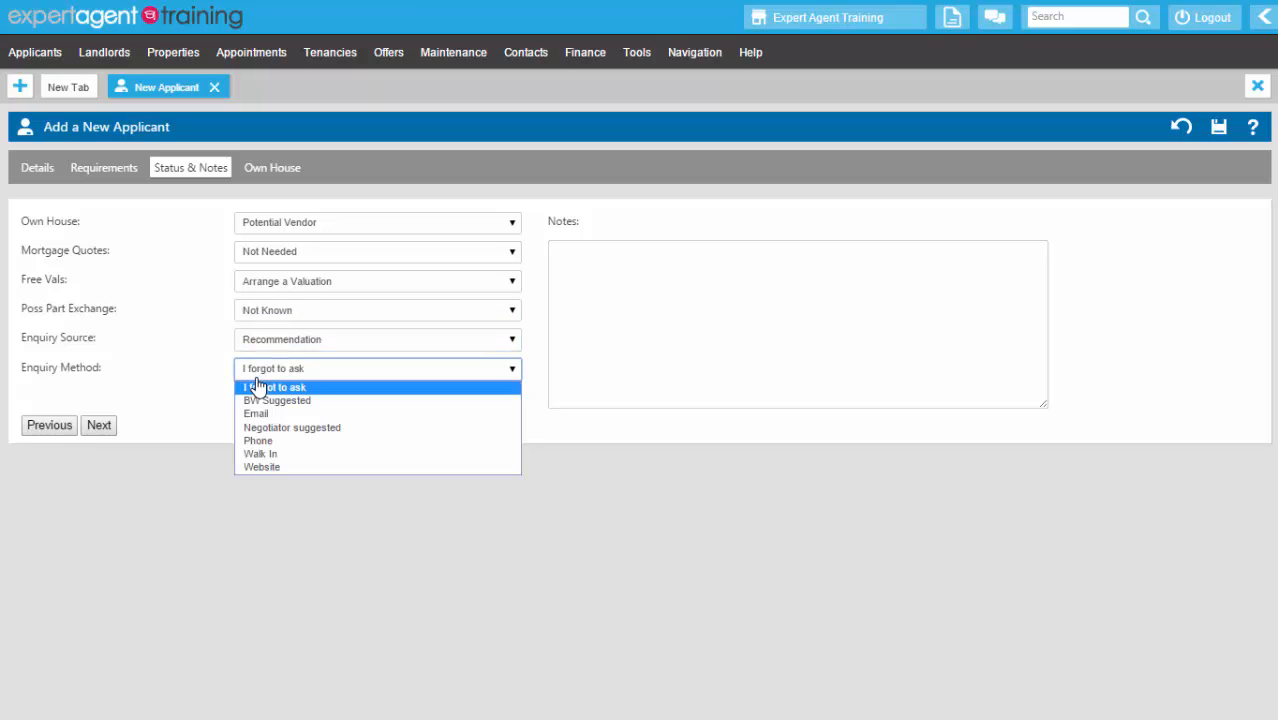
pyautogui.click(281, 467)
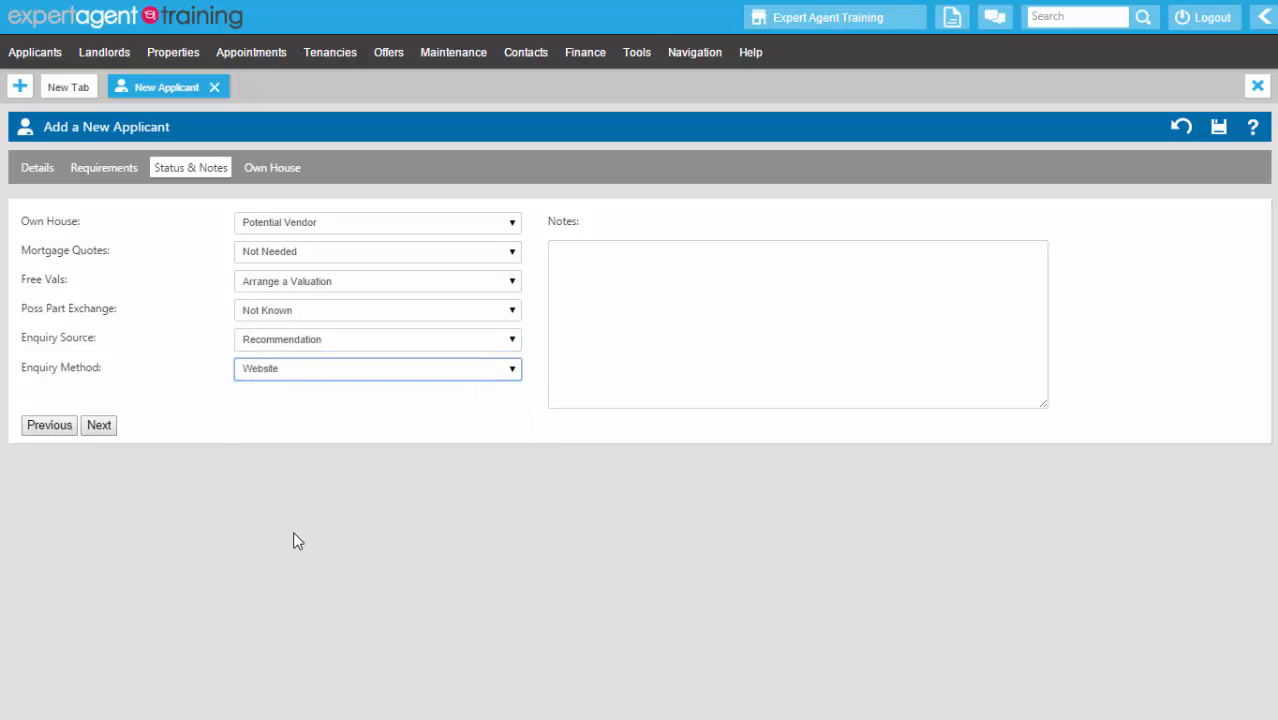
# - Add a note: prefers a garden, works full time, contact by e-mail first
pyautogui.click(777, 260)
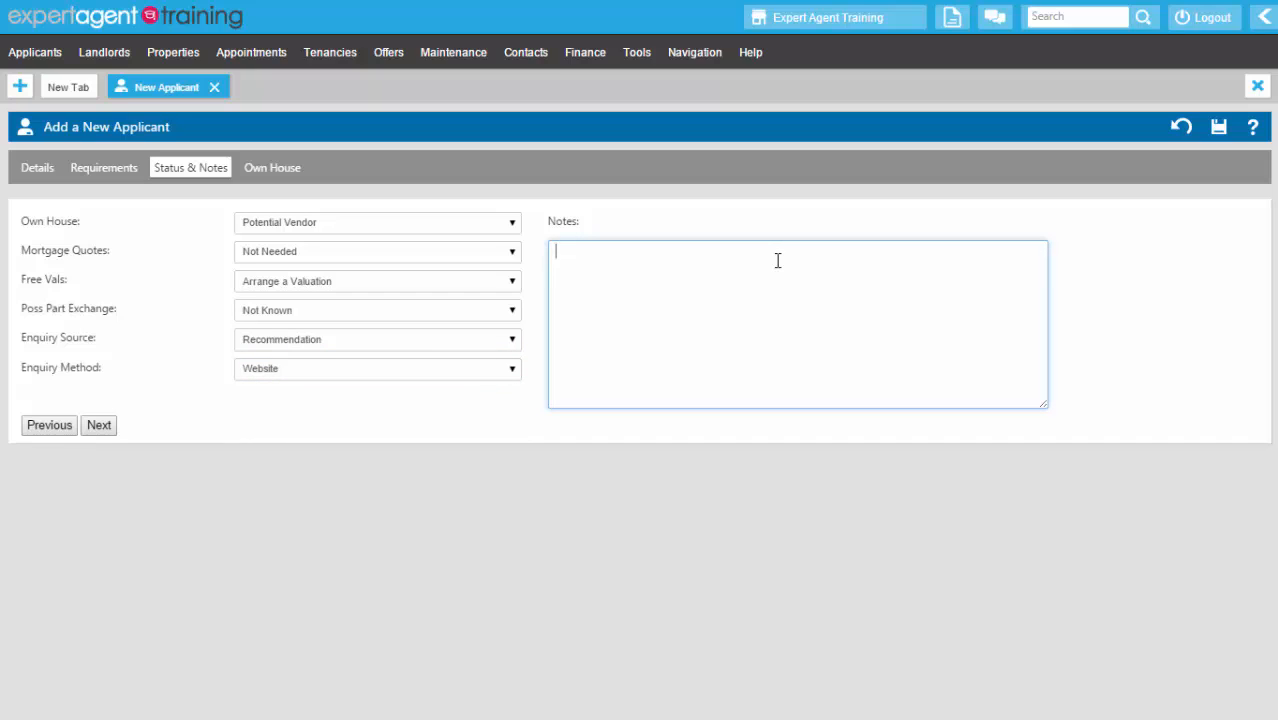
pyautogui.write('Would prefer a garden but its not essent')
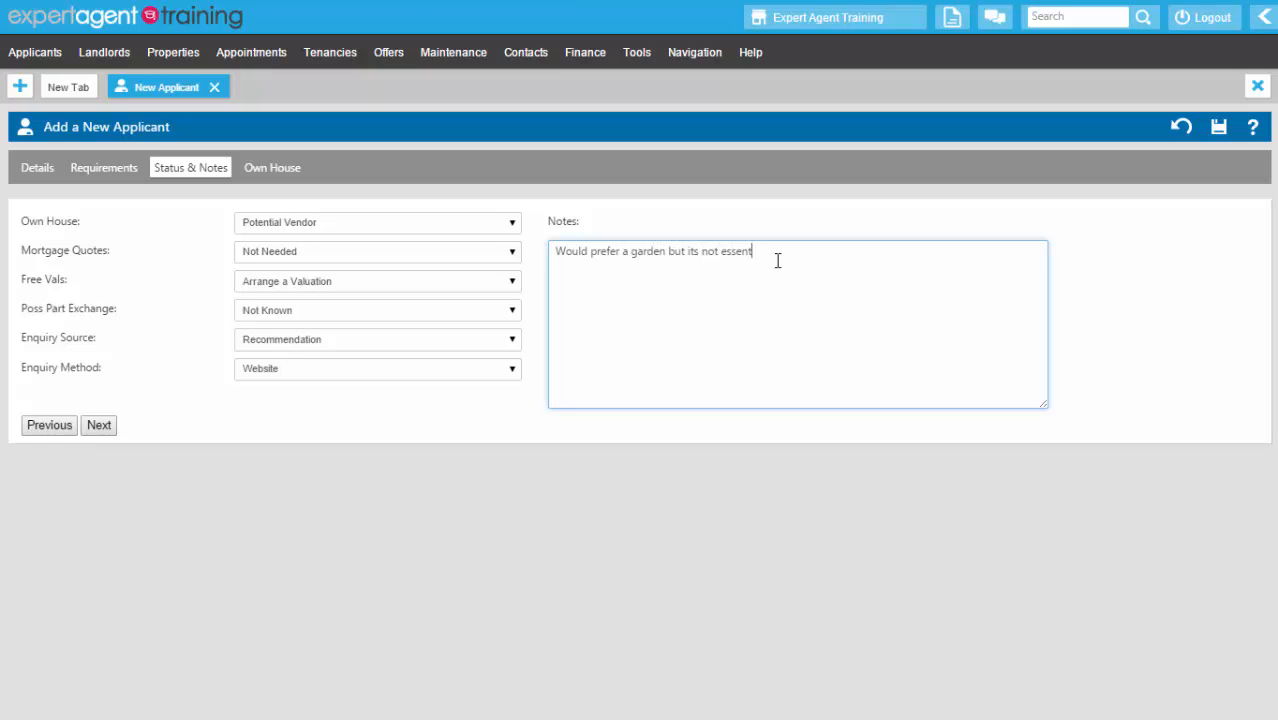
pyautogui.write('ial.  Works full time so please use email as first poin')
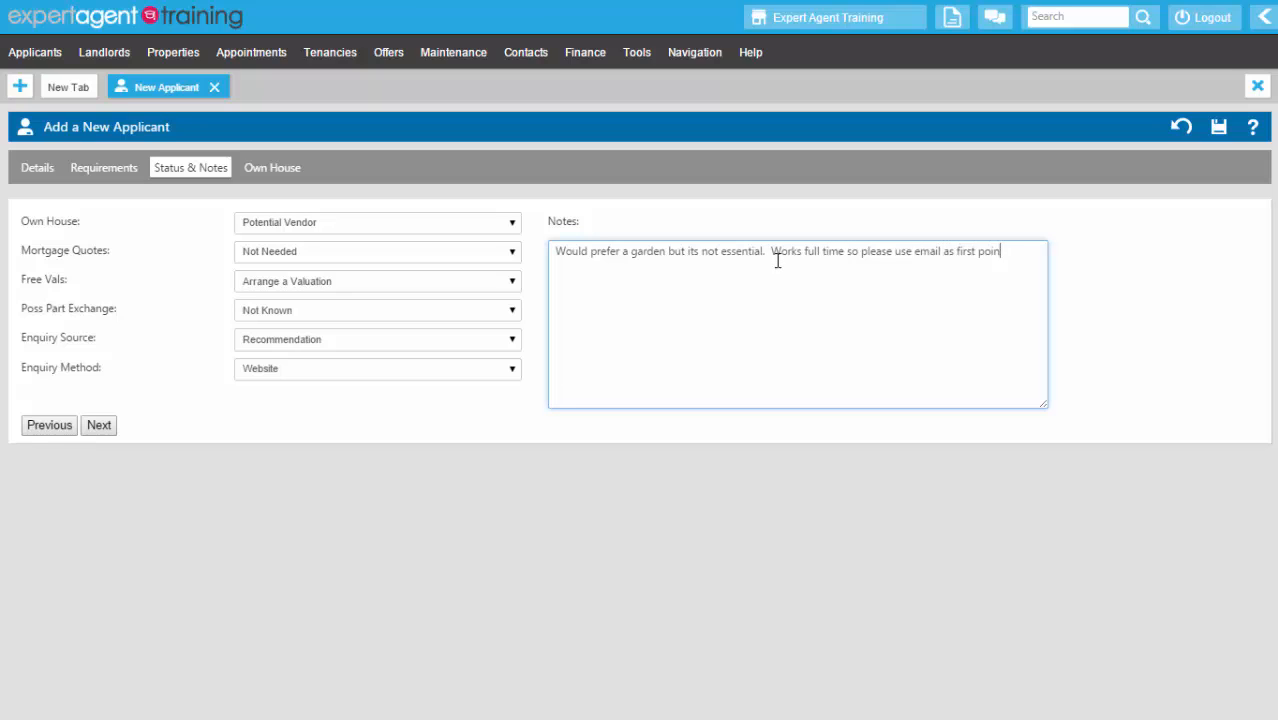
pyautogui.write('t of contact as cant always answer t')
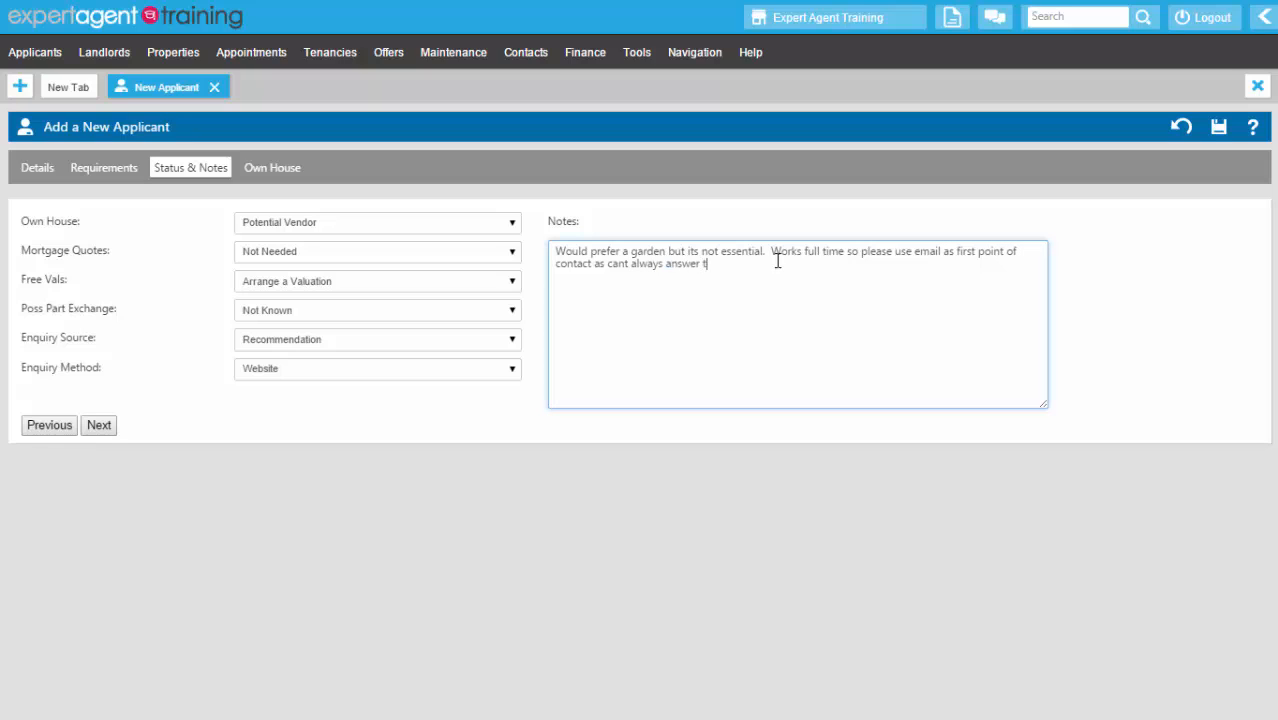
pyautogui.write('he hhone.')
pyautogui.click(275, 170)
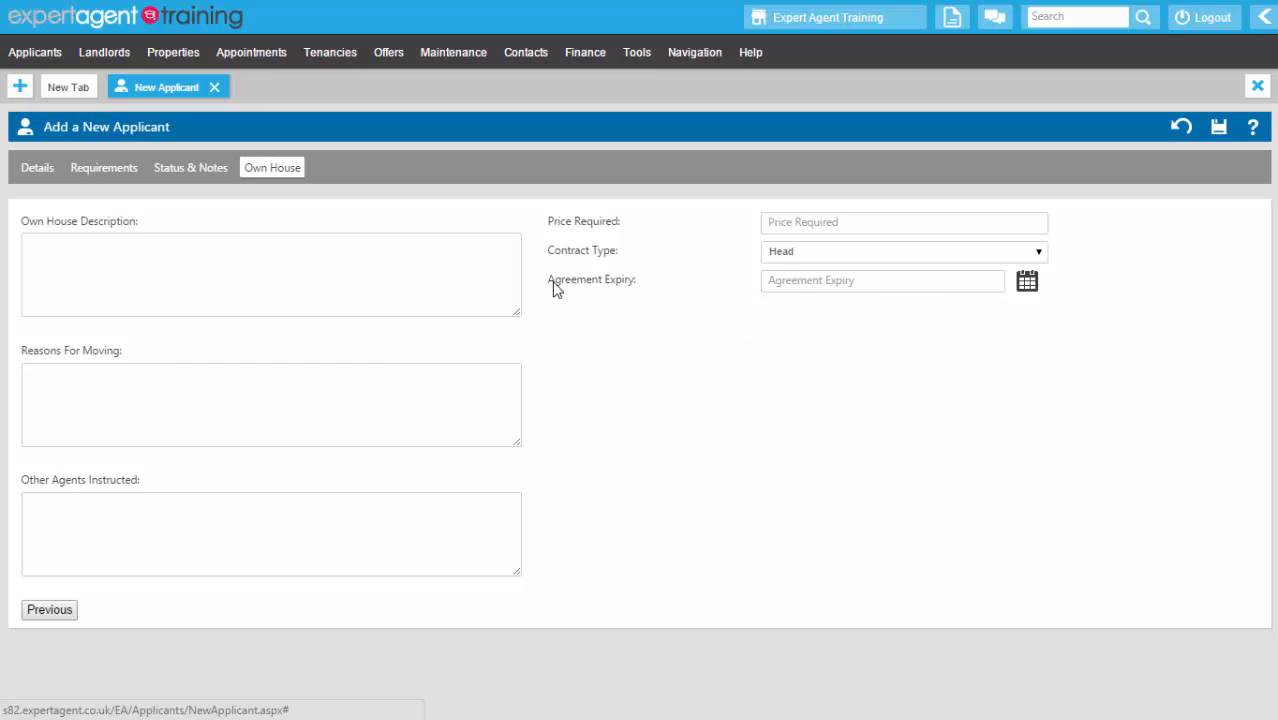
# - Enter other agent Bloggs & Co, reason Upsizing and price required 300000
pyautogui.moveTo(548, 284); pyautogui.dragTo(636, 288)
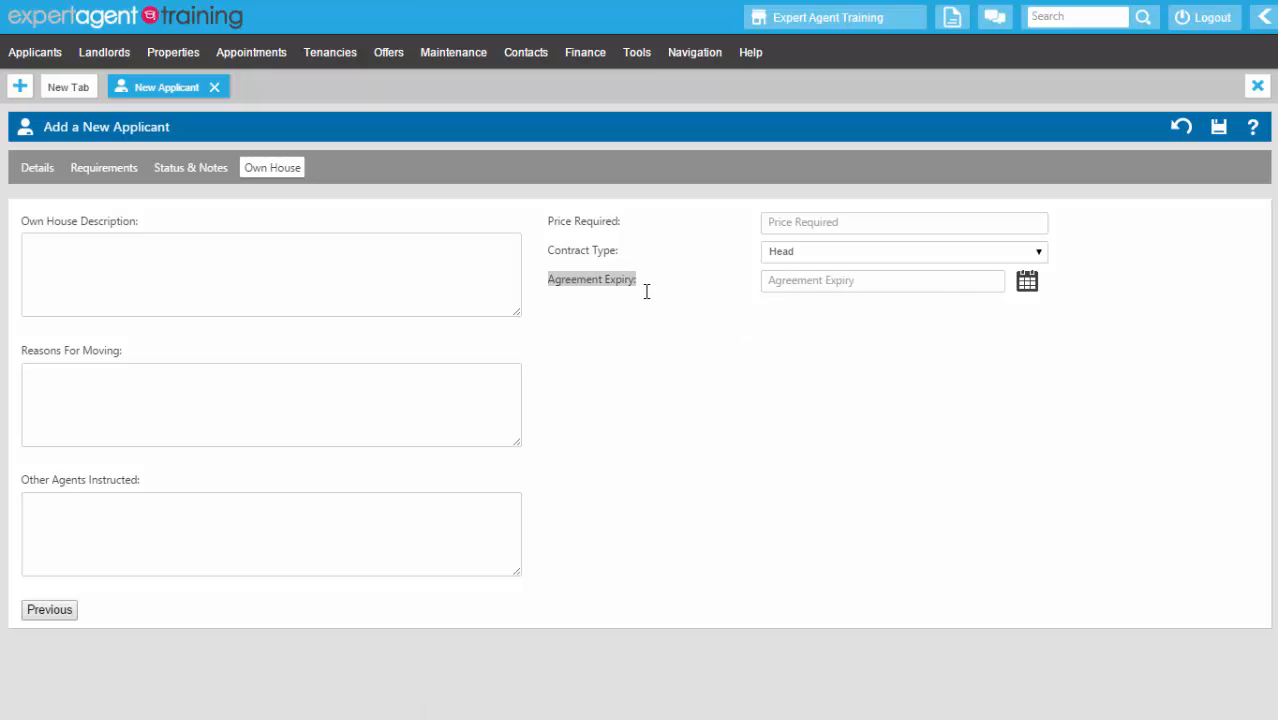
pyautogui.click(149, 493)
pyautogui.write('Bloog')
pyautogui.press('BackSpace')
pyautogui.press('BackSpace')
pyautogui.write('ggs & Co')
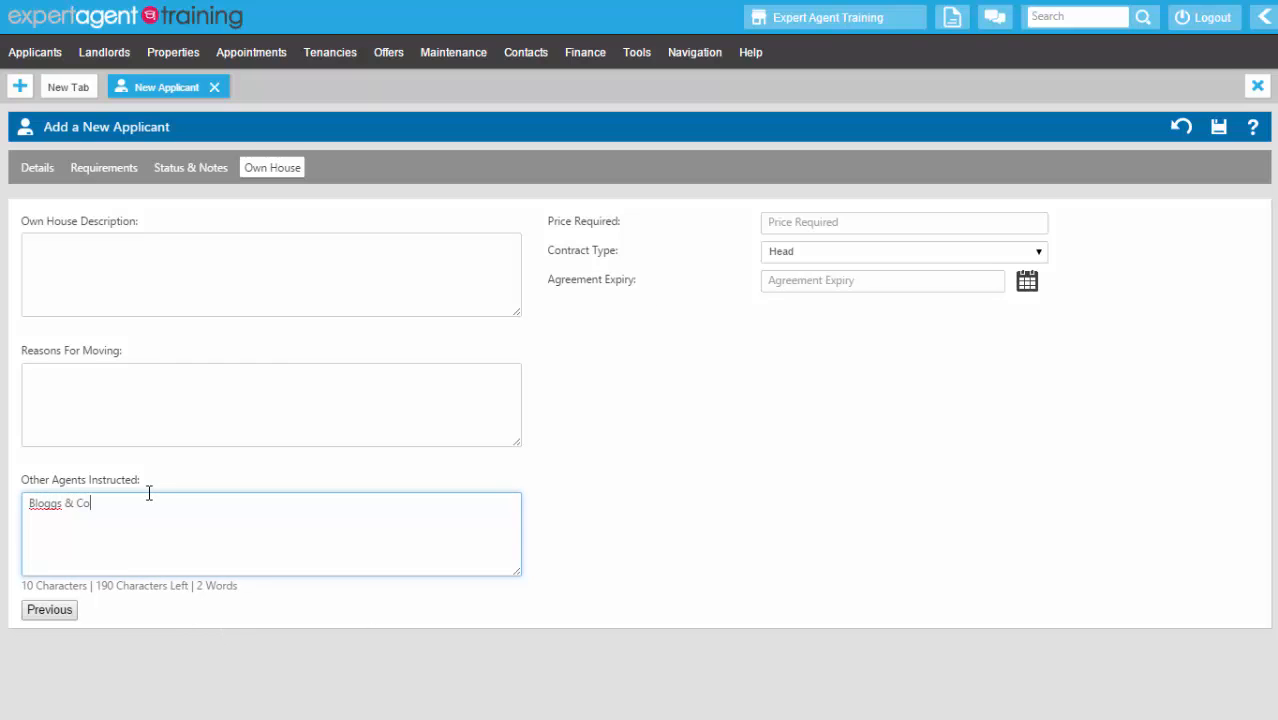
pyautogui.click(194, 379)
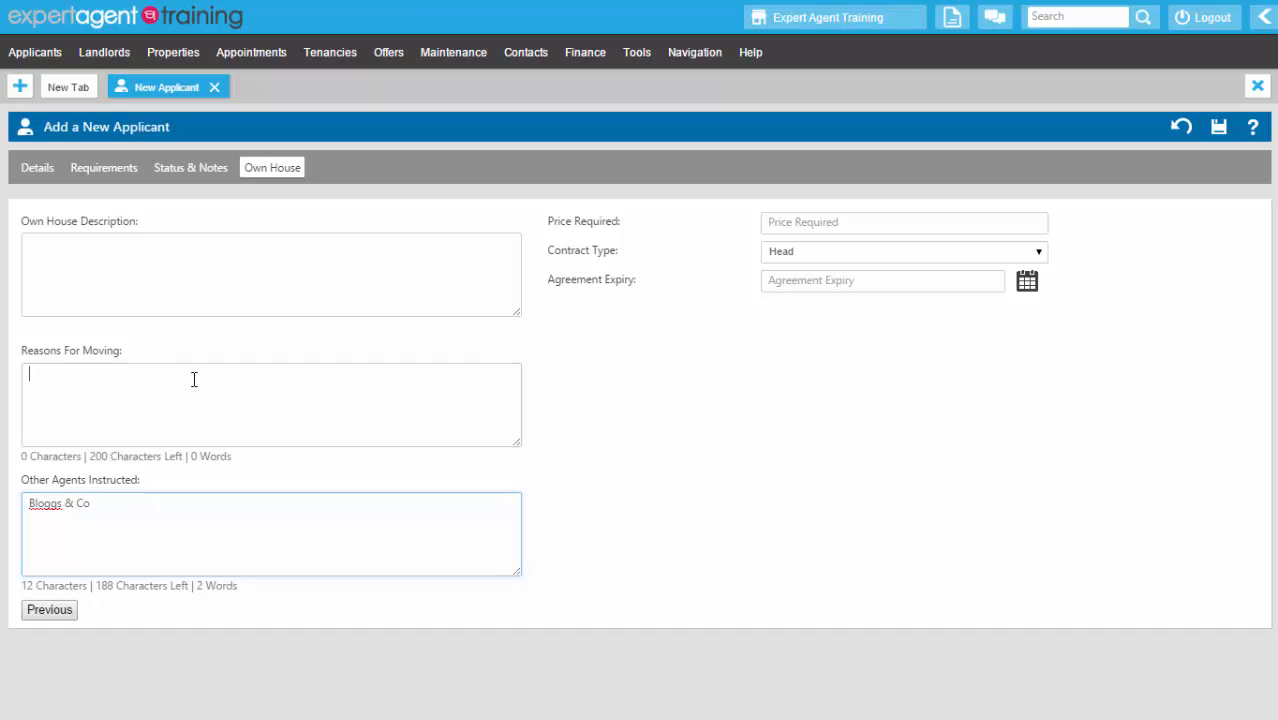
pyautogui.write('Up')
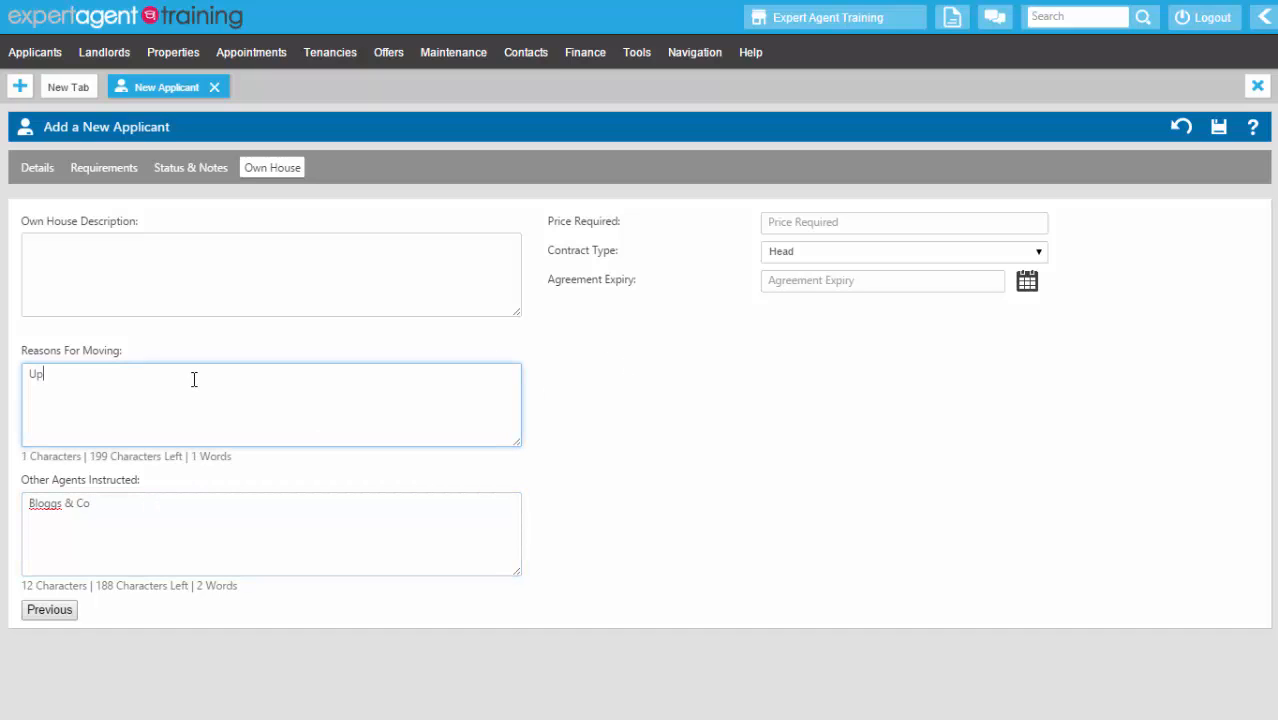
pyautogui.write('sizing')
pyautogui.click(818, 219)
pyautogui.write('300000')
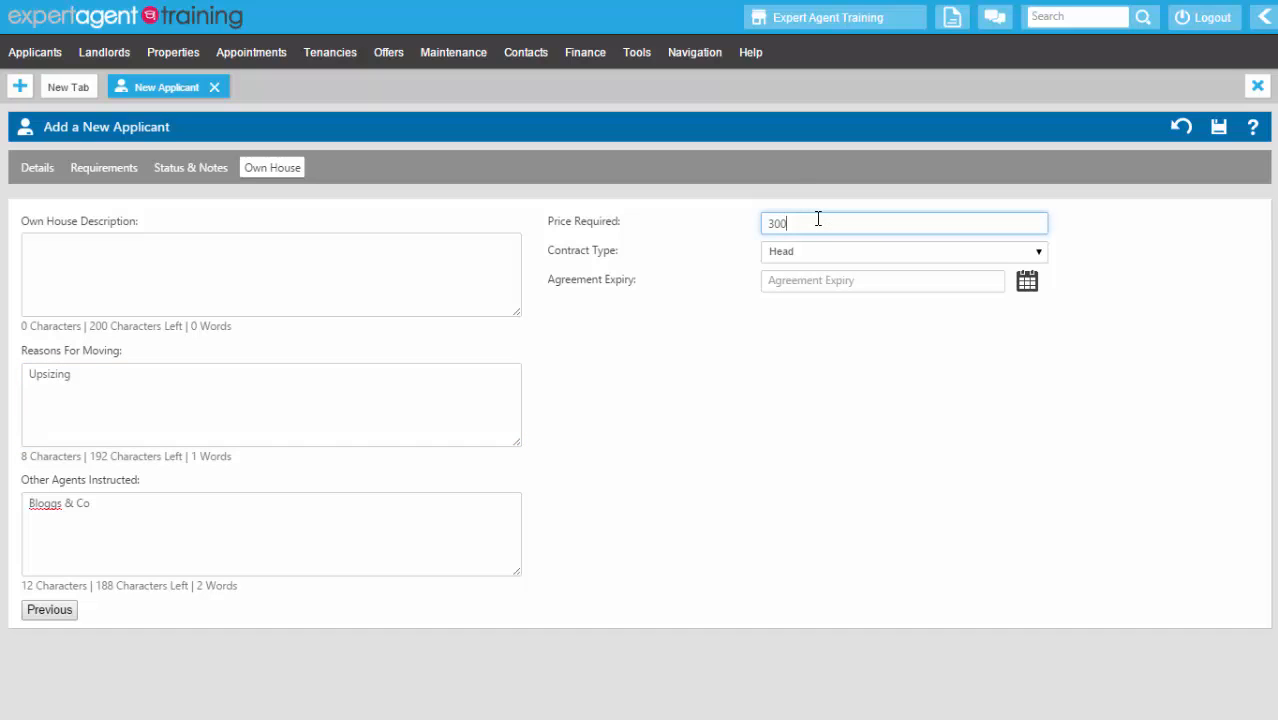
# - Set contract type Sole with agreement expiry 30 September 2015
pyautogui.click(790, 252)
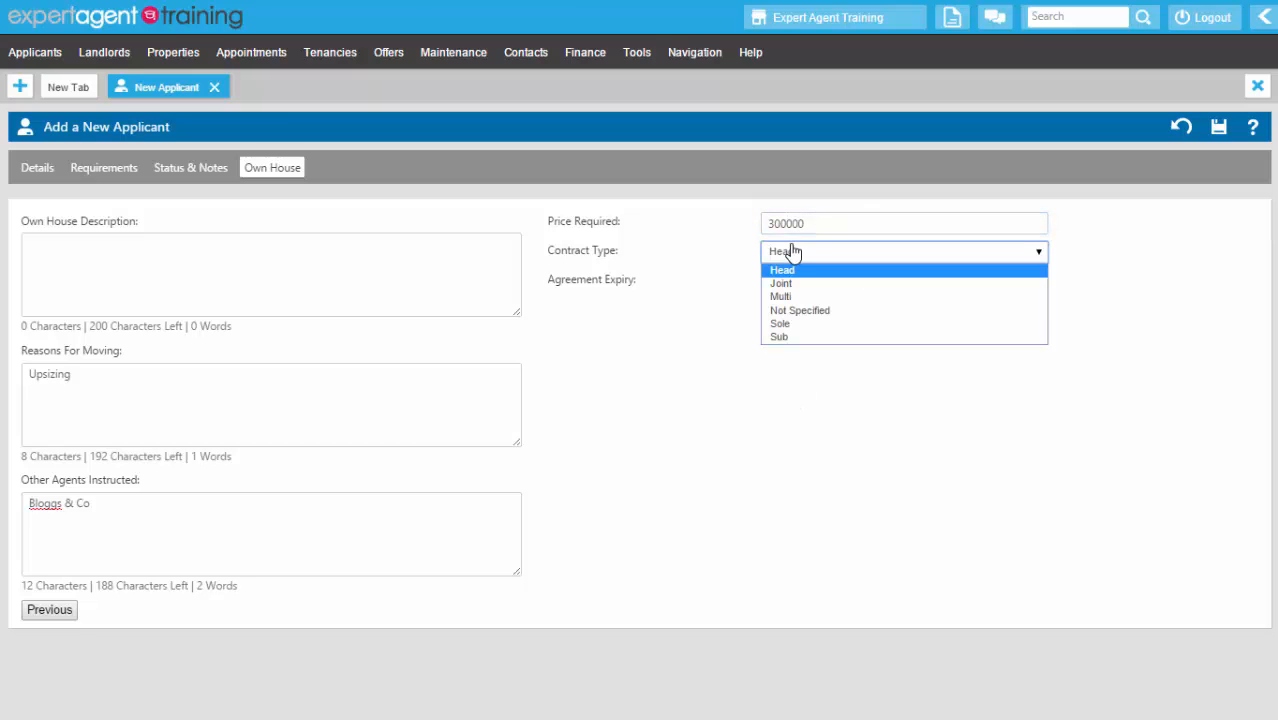
pyautogui.click(798, 326)
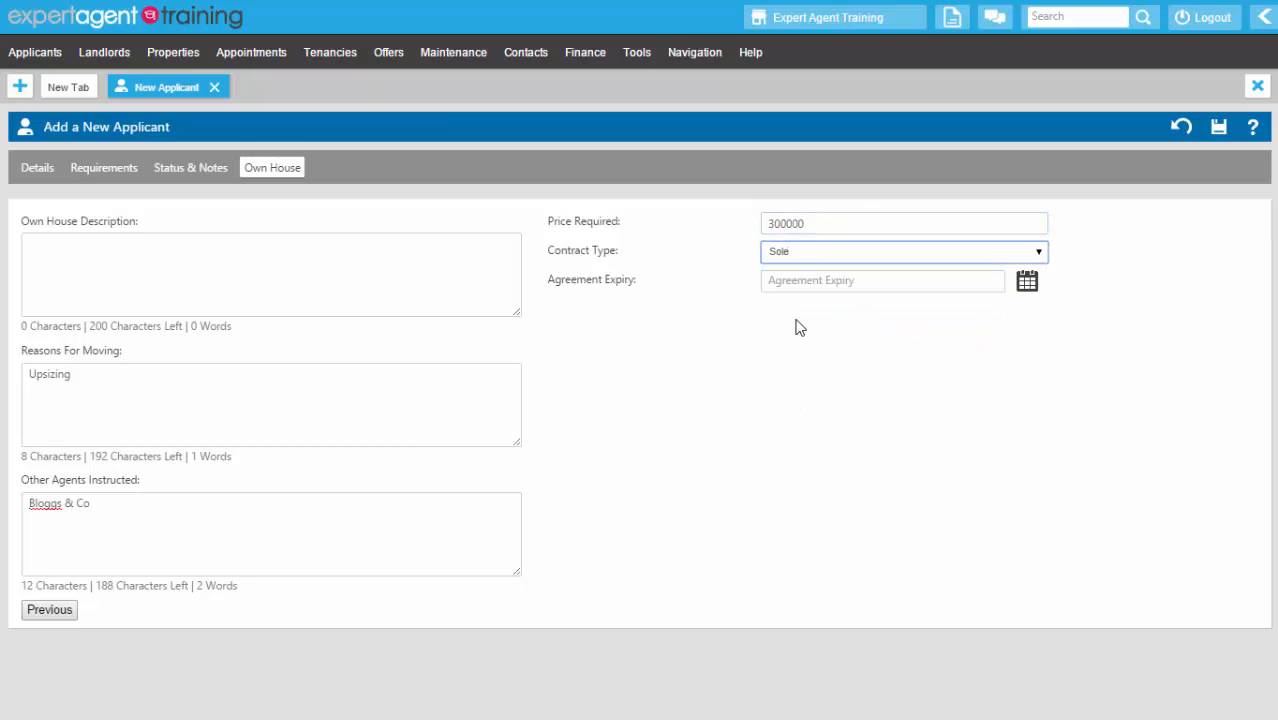
pyautogui.click(1034, 288)
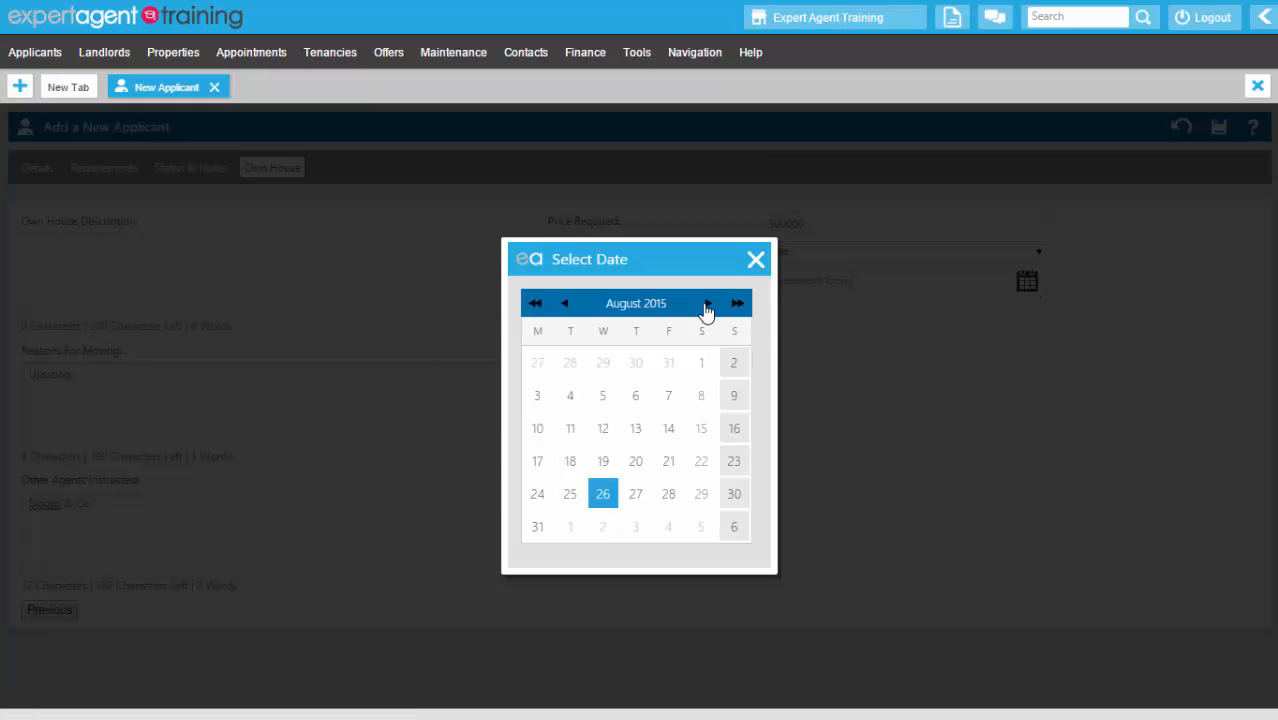
pyautogui.click(708, 303)
pyautogui.click(603, 494)
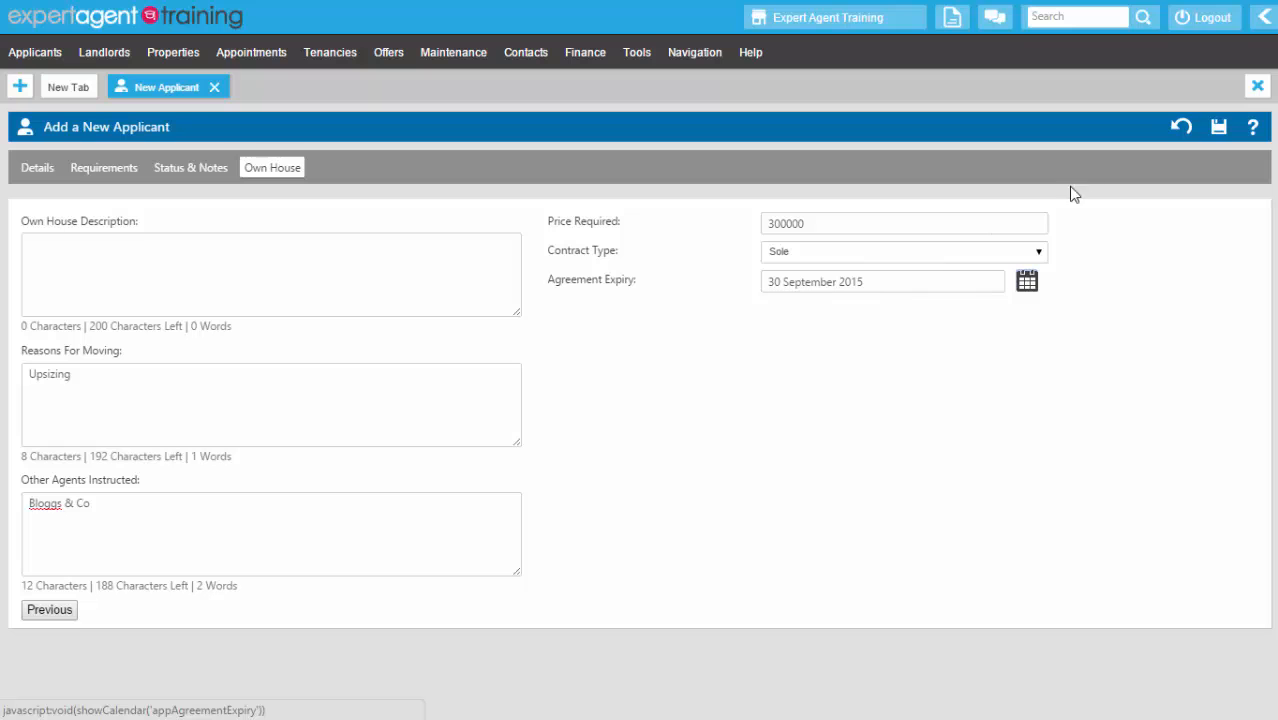
# - Save the new applicant record and send the registration welcome e-mail
pyautogui.click(1226, 131)
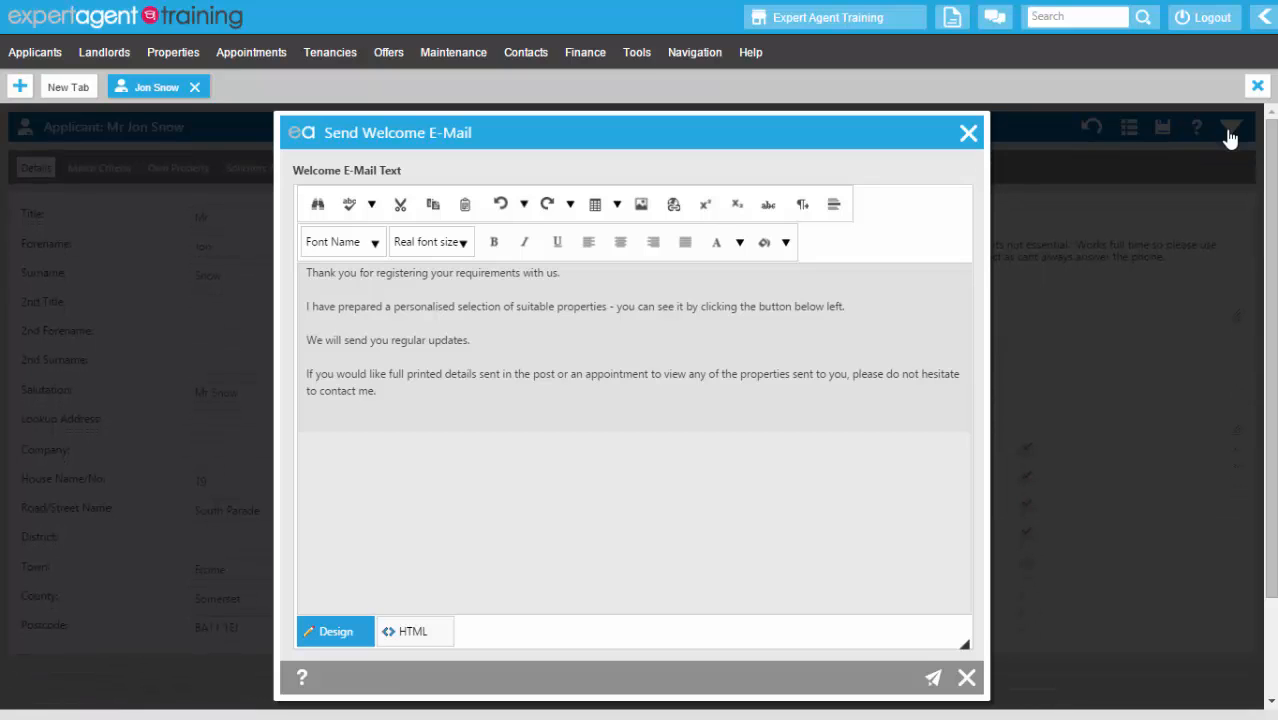
pyautogui.click(934, 680)
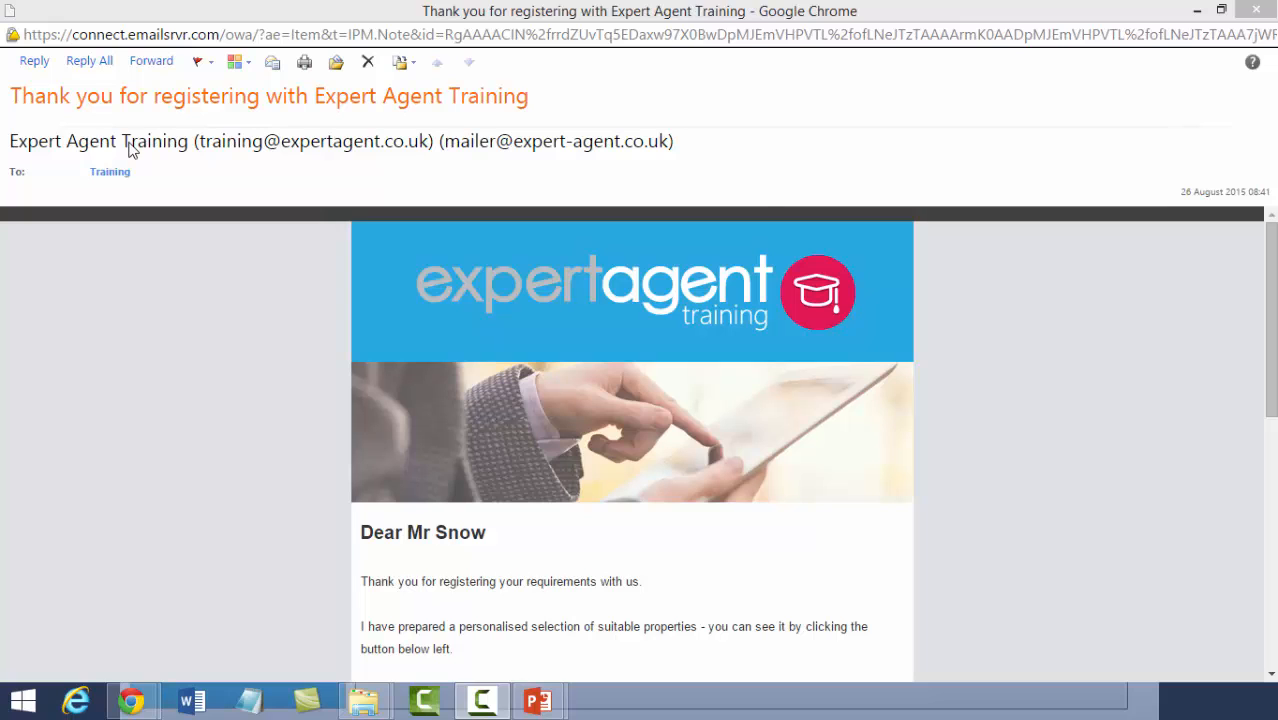
pyautogui.scroll(-2, 177, 443)
pyautogui.moveTo(486, 345); pyautogui.dragTo(409, 345)
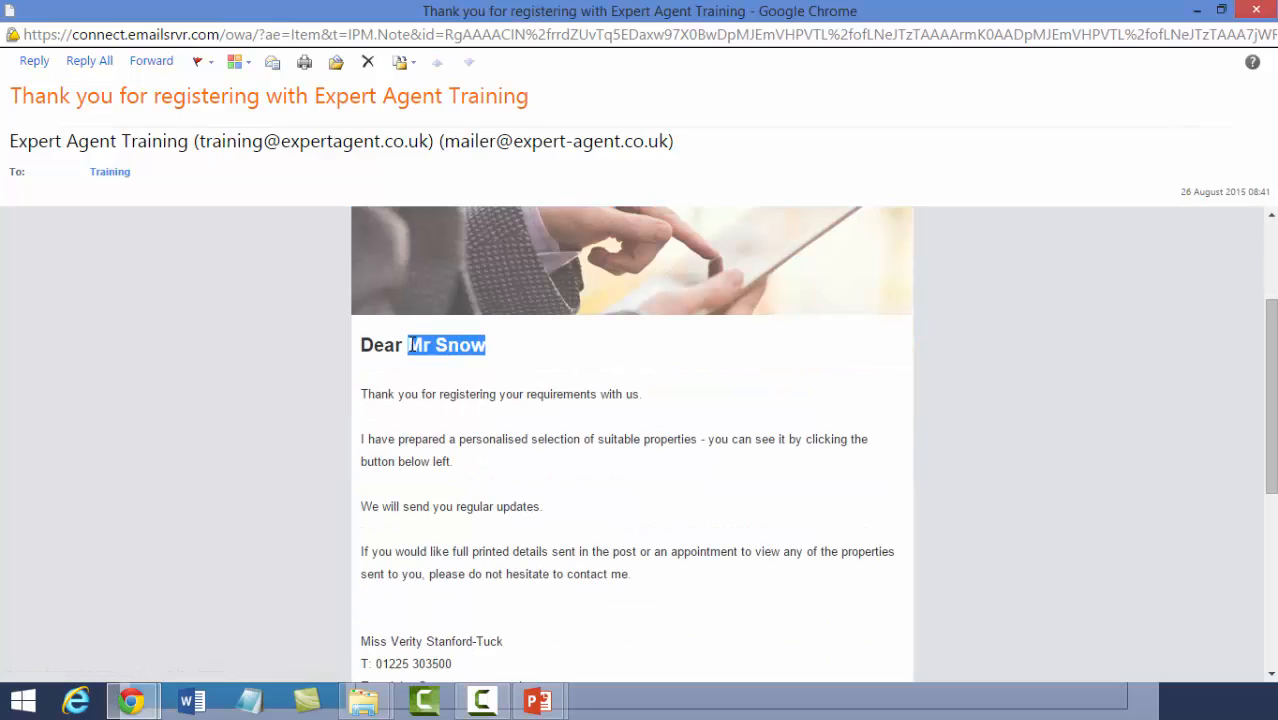
pyautogui.click(342, 373)
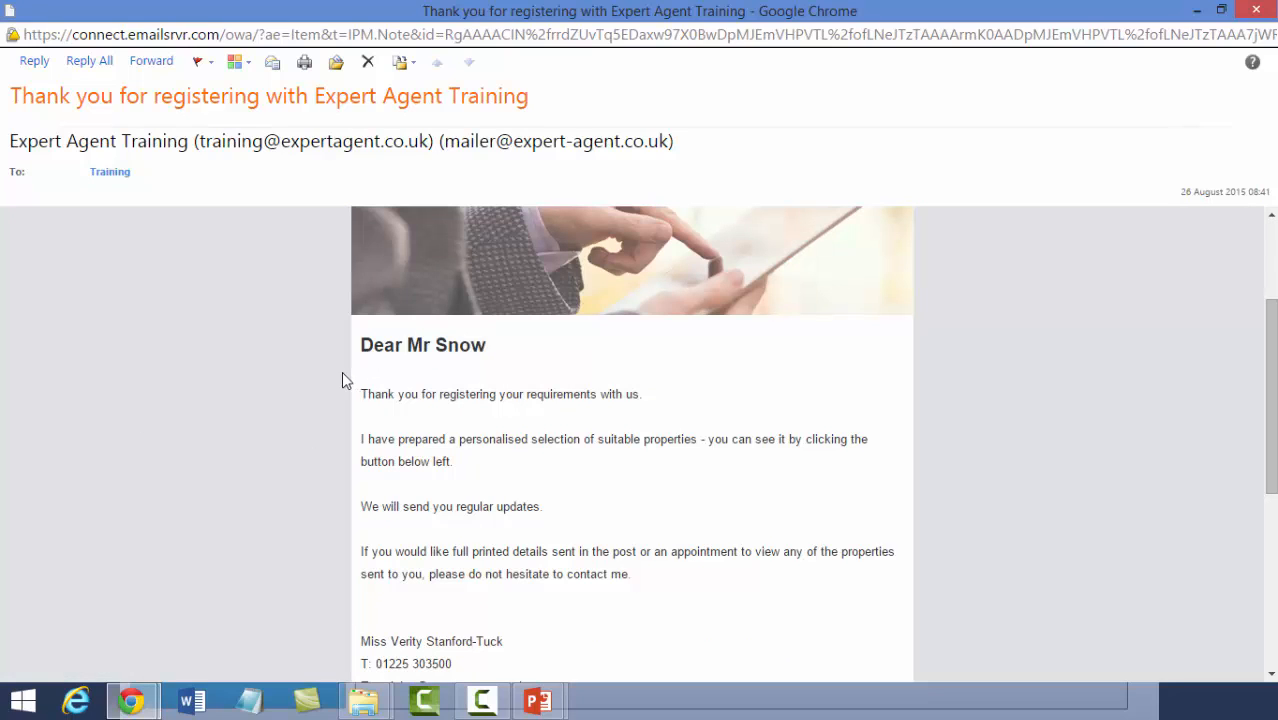
pyautogui.scroll(-1, 341, 380)
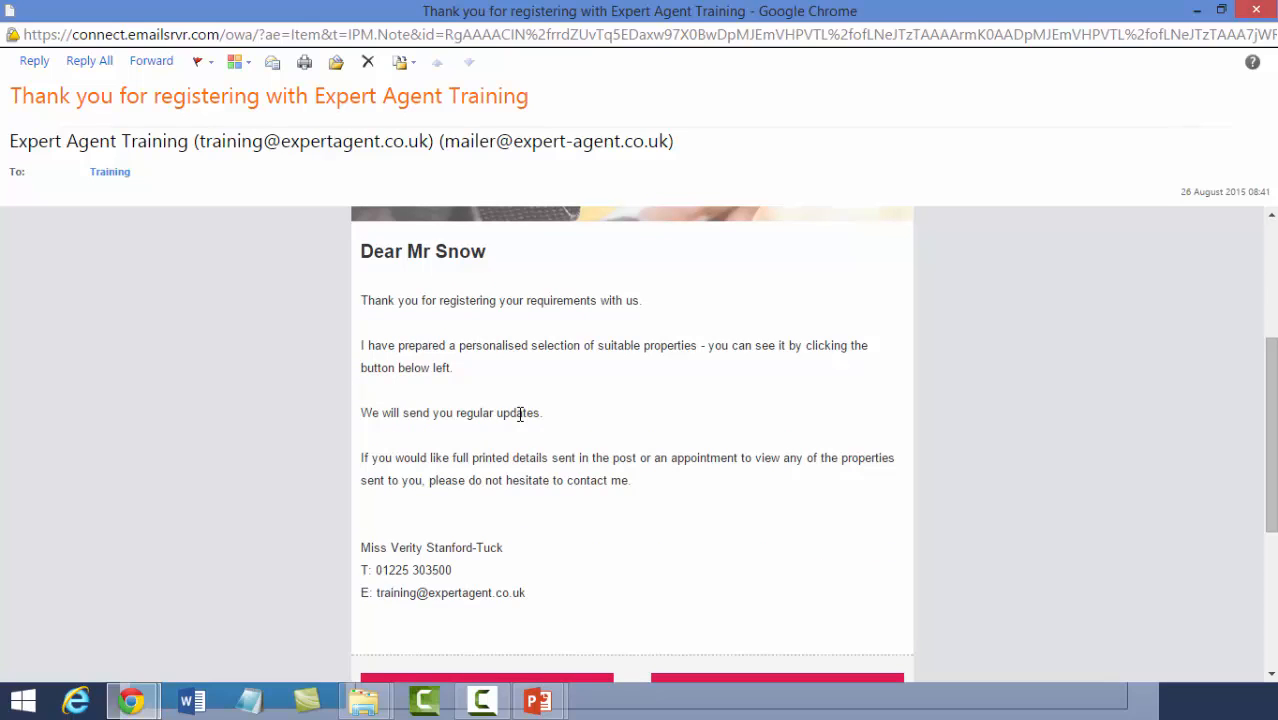
pyautogui.scroll(-3, 530, 410)
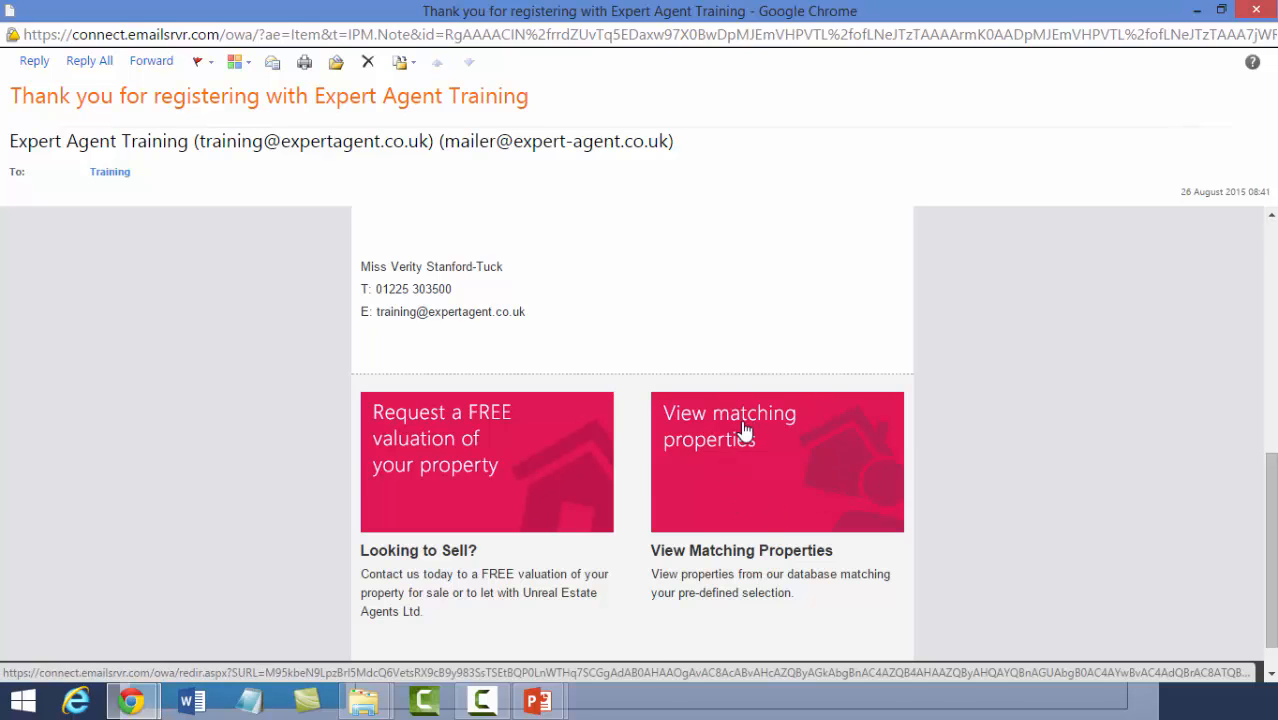
pyautogui.scroll(2, 172, 462)
pyautogui.scroll(4, 174, 463)
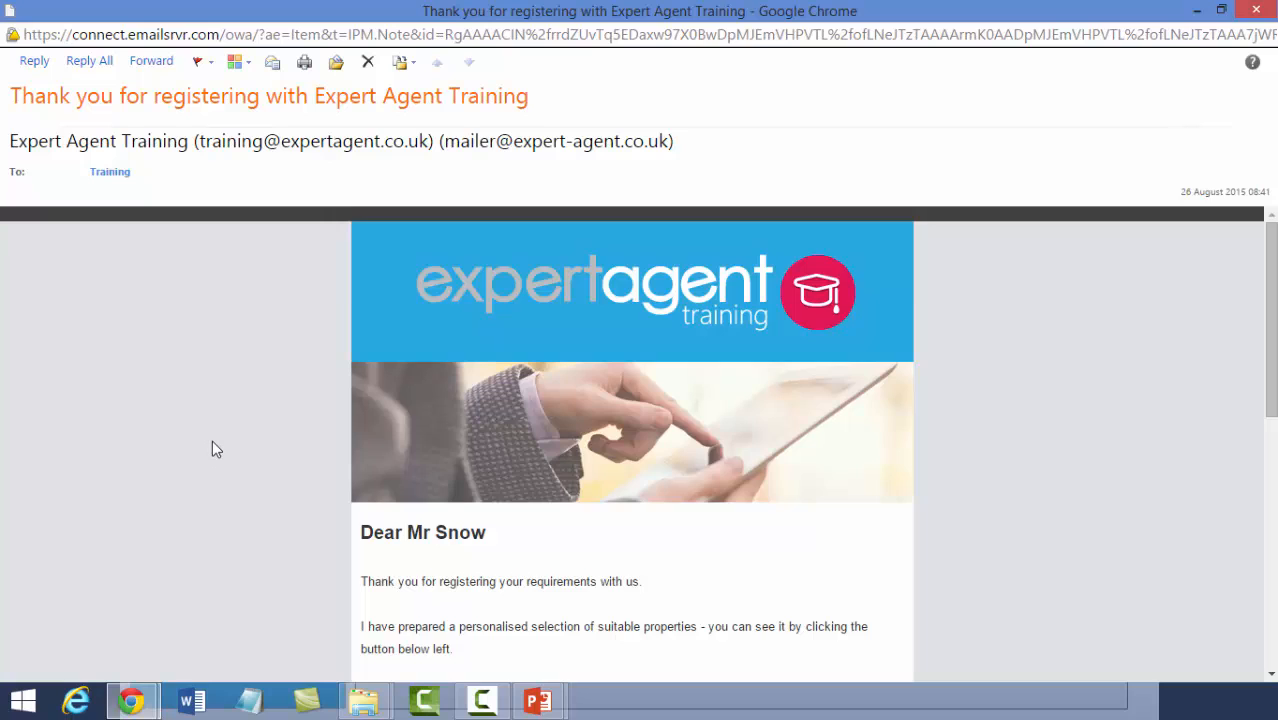
pyautogui.scroll(-5, 212, 449)
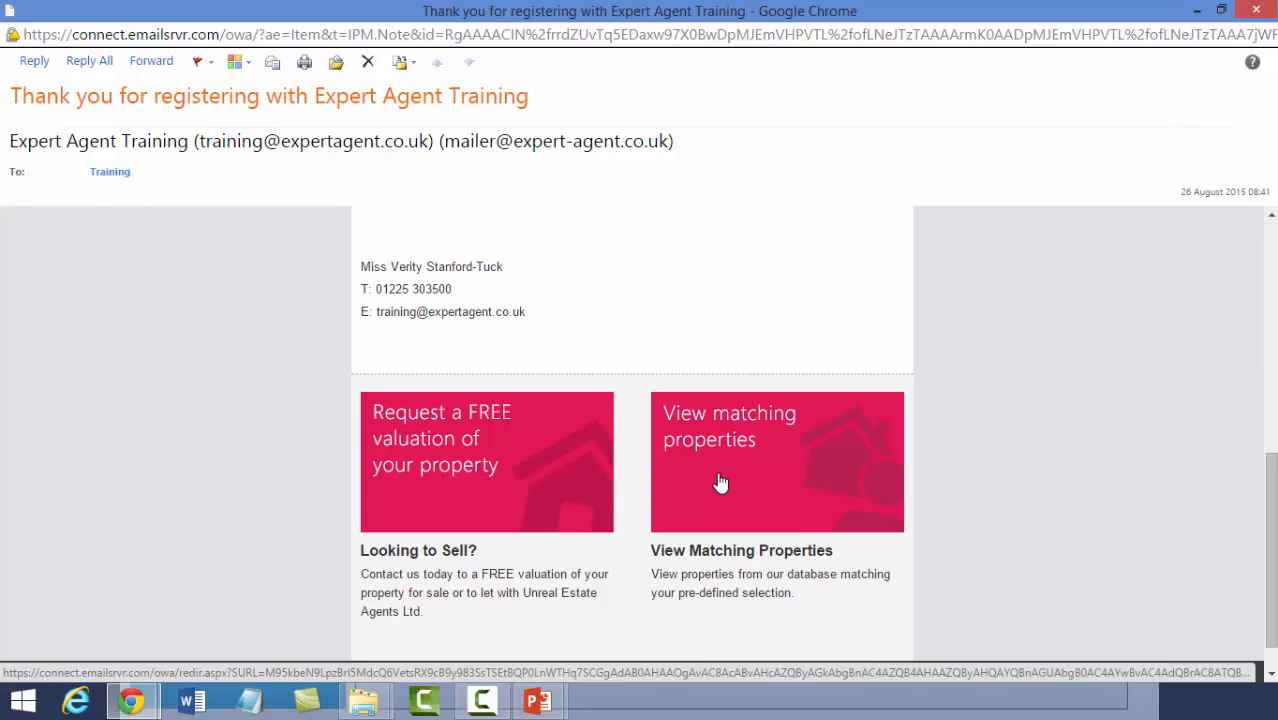
# - Browse the applicant's matching properties and open the Trinity Road listing
pyautogui.click(720, 482)
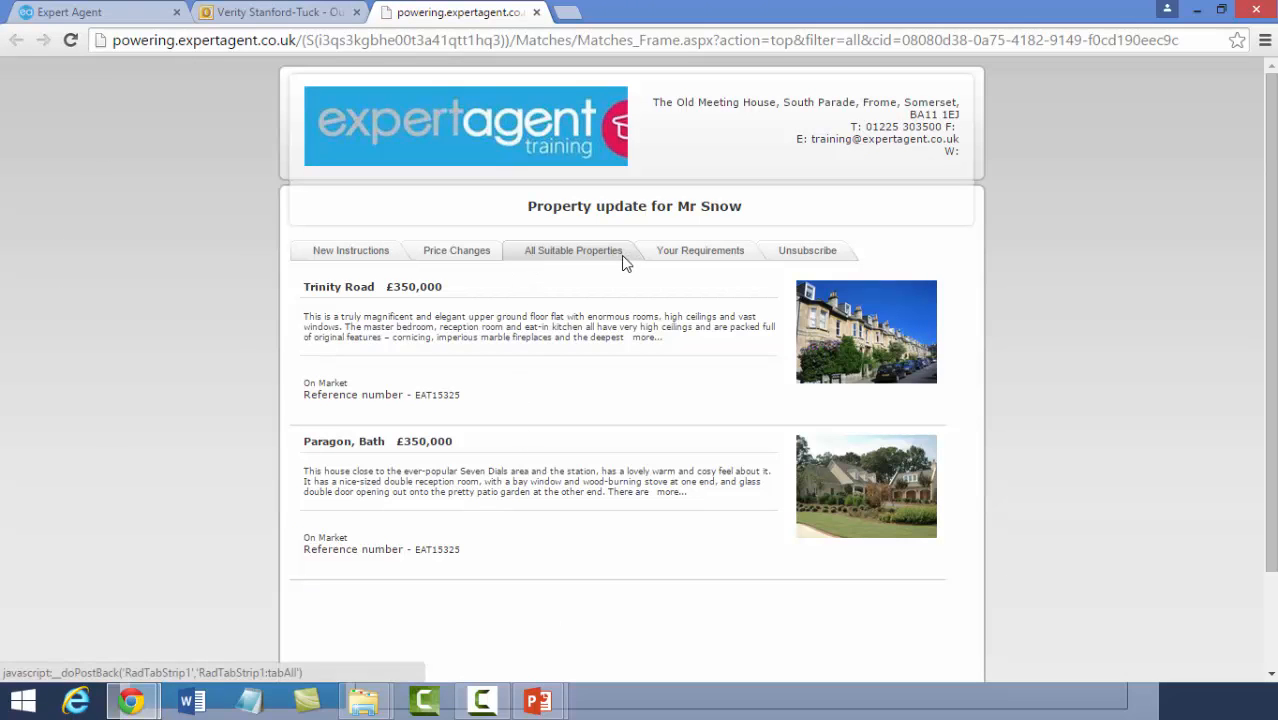
pyautogui.scroll(-2, 575, 400)
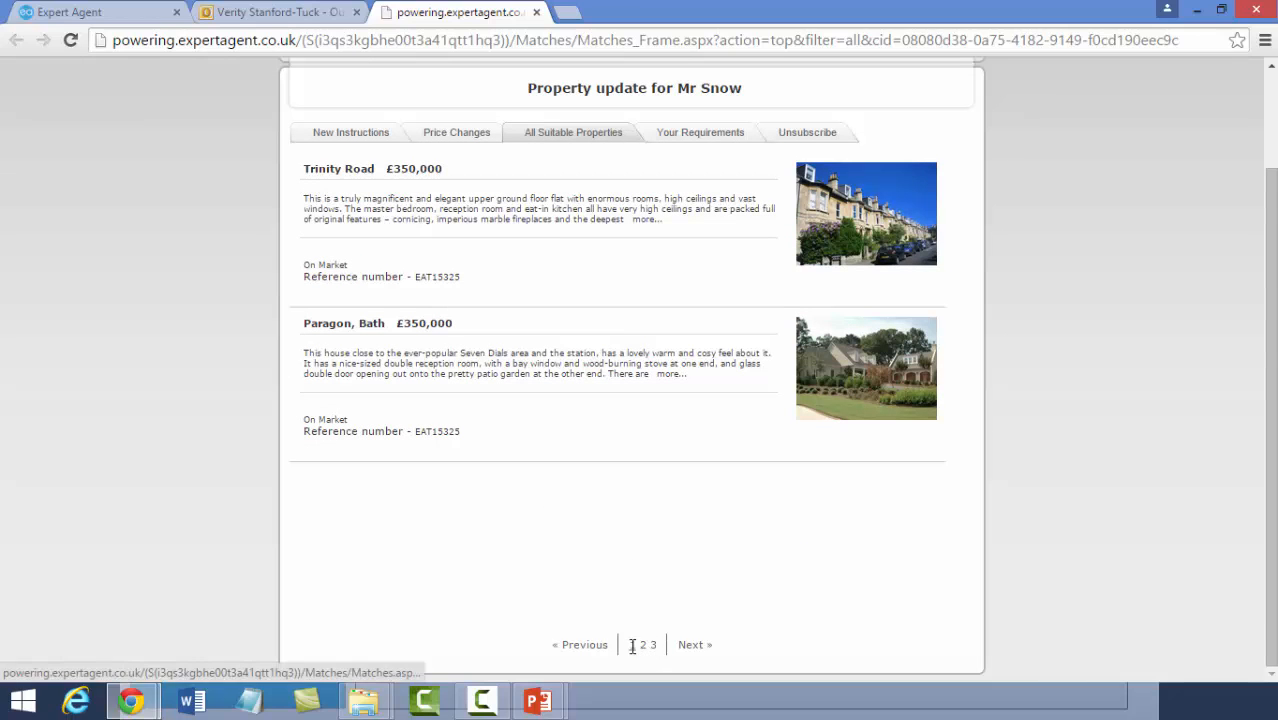
pyautogui.scroll(2, 460, 600)
pyautogui.click(322, 251)
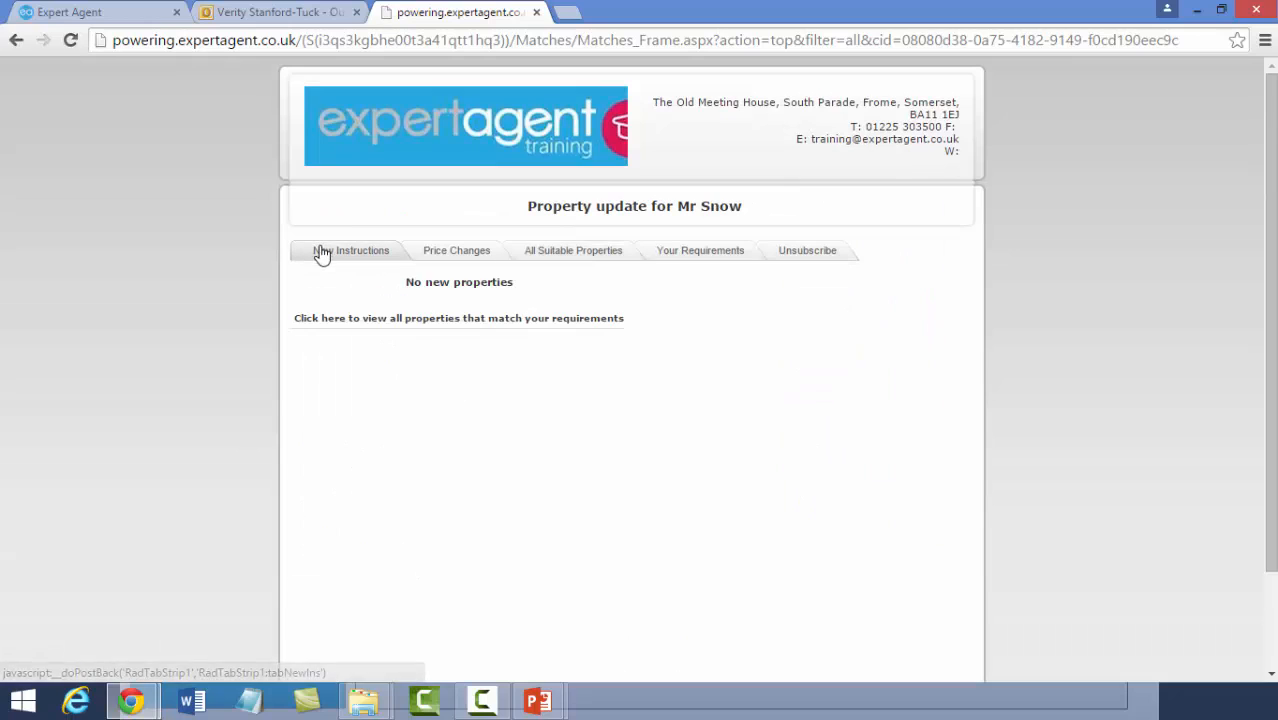
pyautogui.click(445, 251)
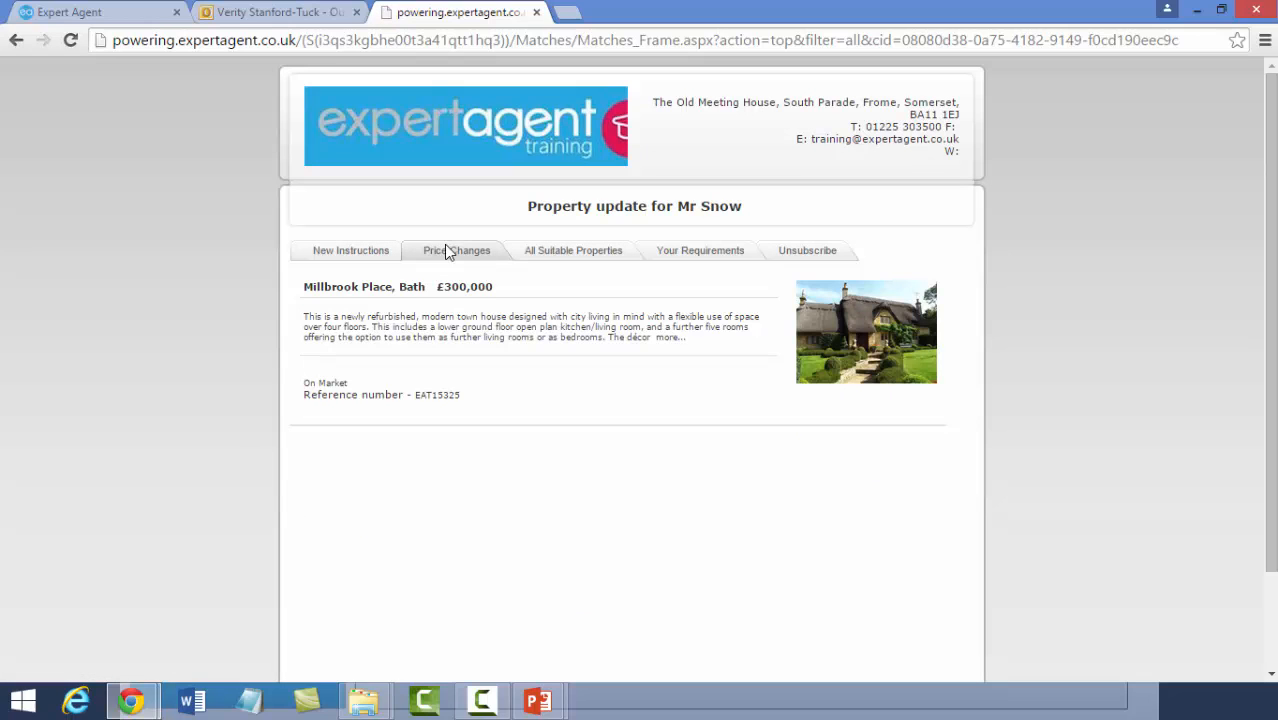
pyautogui.click(531, 256)
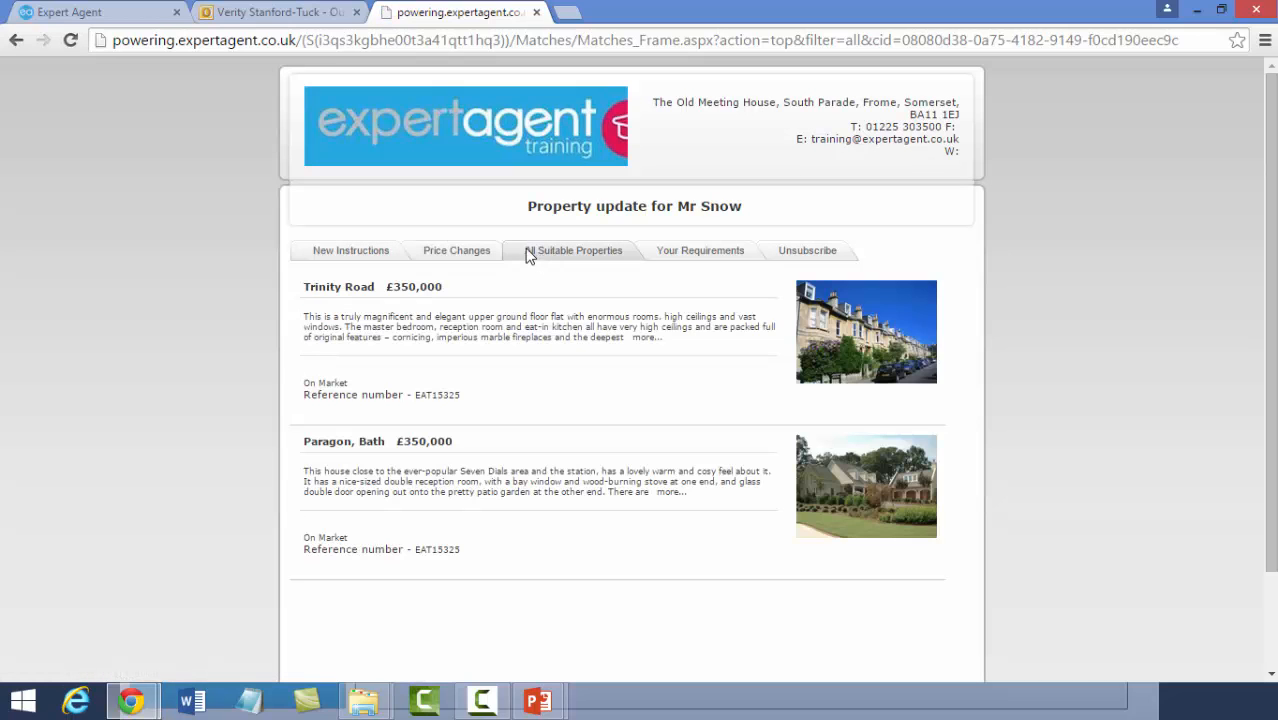
pyautogui.click(866, 340)
# - Request a Trinity Road viewing for 26/08/2015 at 16:00 and send it
pyautogui.scroll(-1, 866, 340)
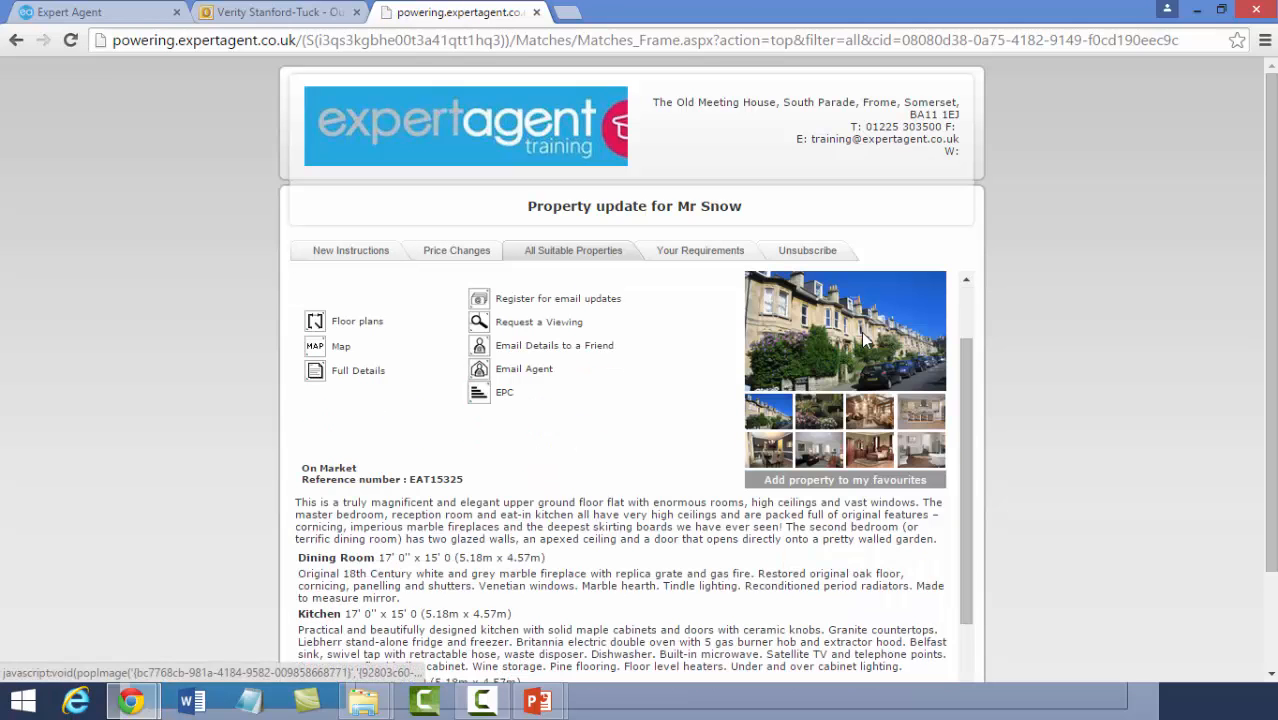
pyautogui.click(533, 324)
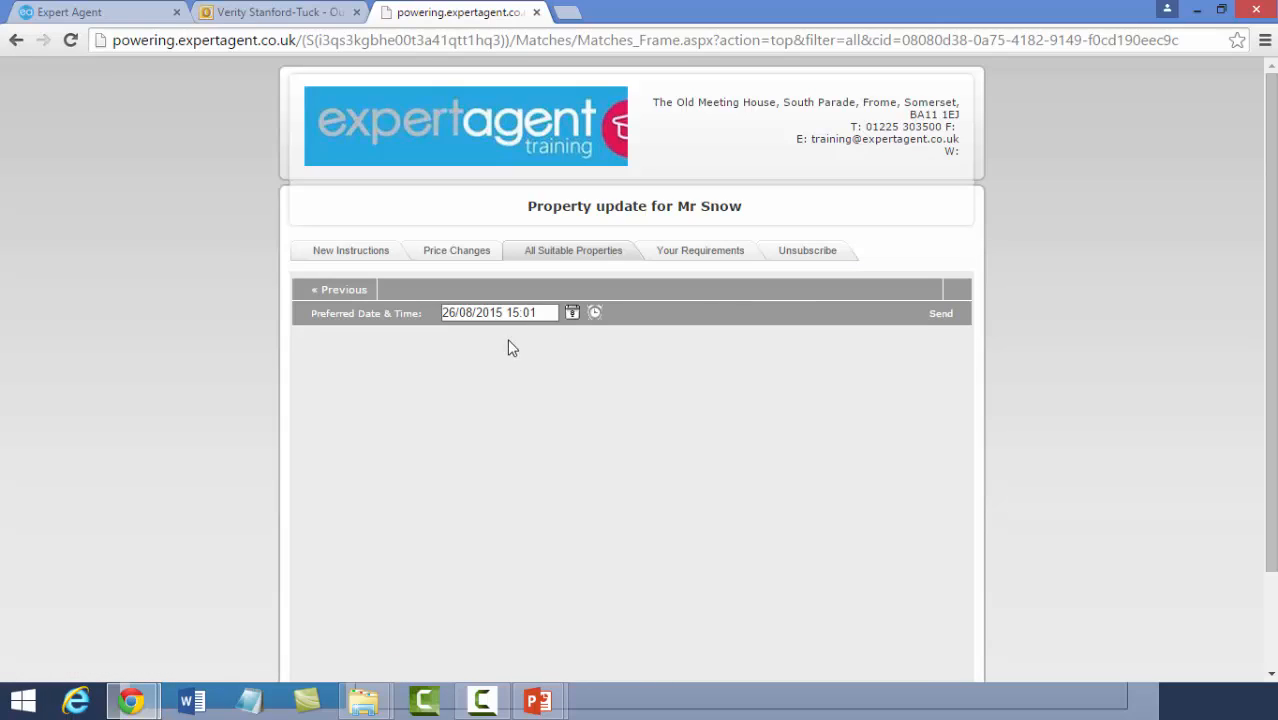
pyautogui.tripleClick(534, 313)
pyautogui.press('BackSpace')
pyautogui.write('0')
pyautogui.press('Left')
pyautogui.press('Left')
pyautogui.press('Left')
pyautogui.press('BackSpace')
pyautogui.write('6')
pyautogui.click(941, 313)
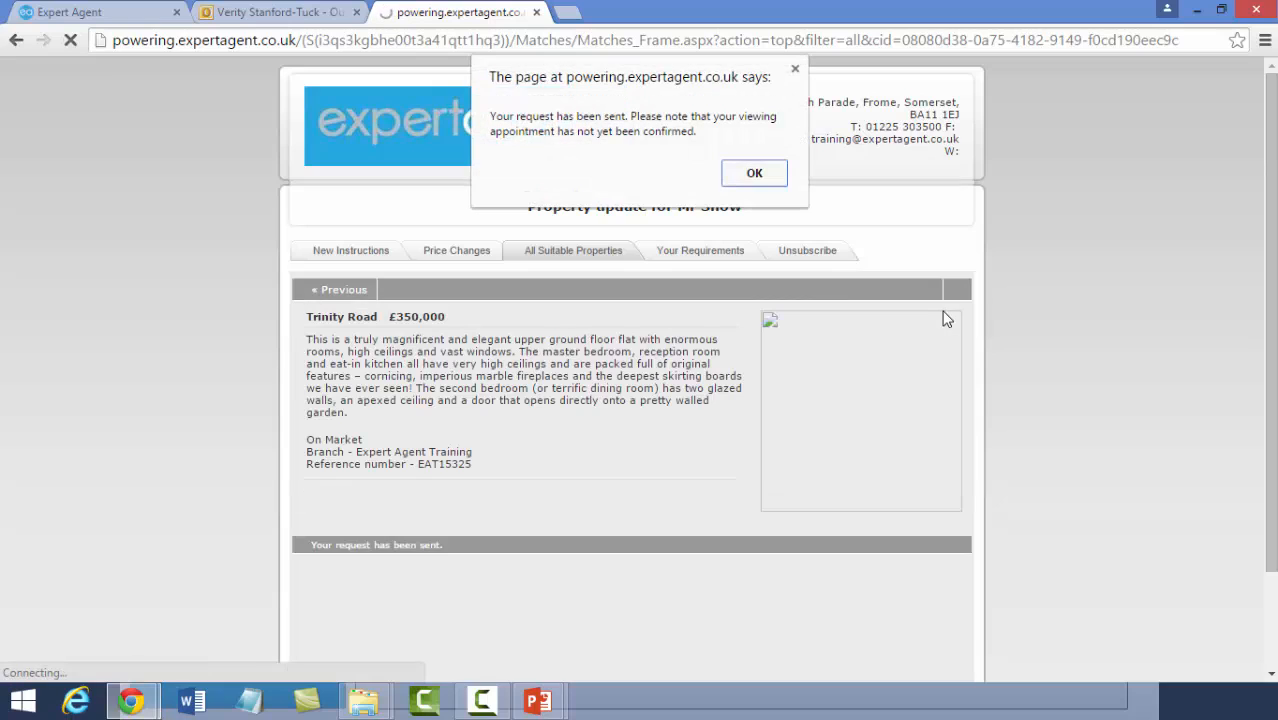
pyautogui.click(754, 174)
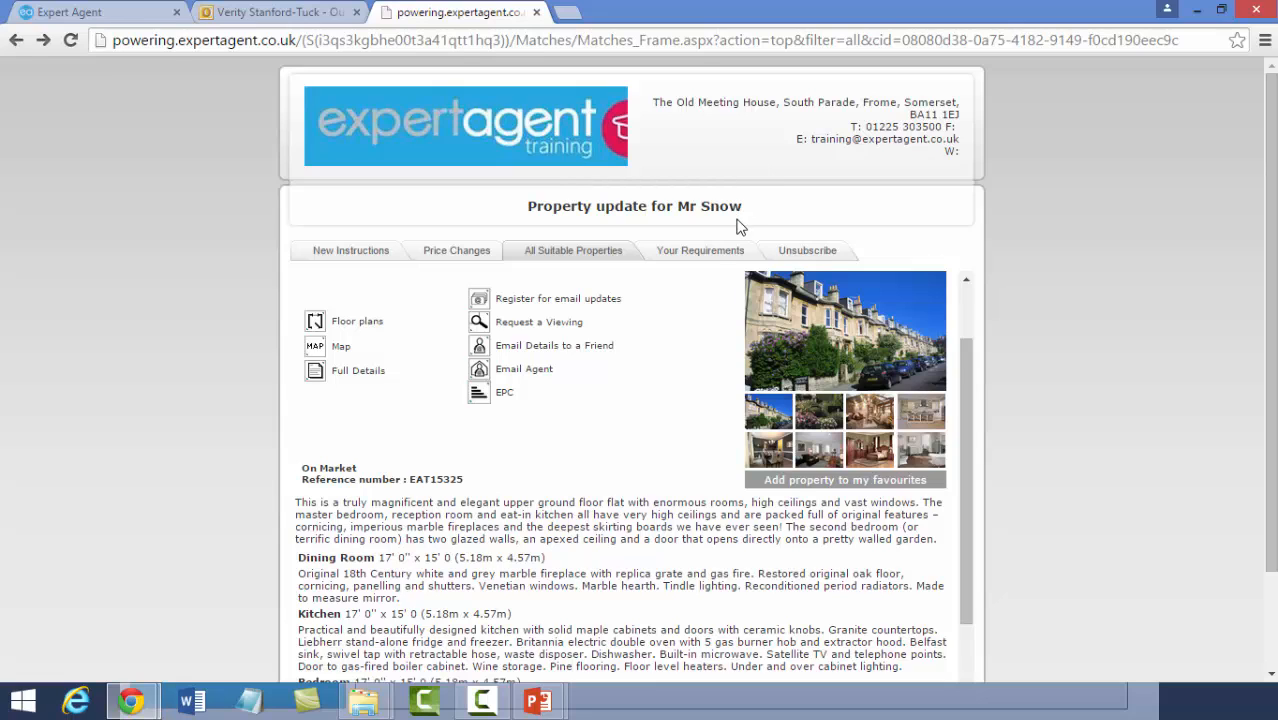
# - Review the Your Requirements and Unsubscribe tabs, then close the property update page
pyautogui.click(710, 258)
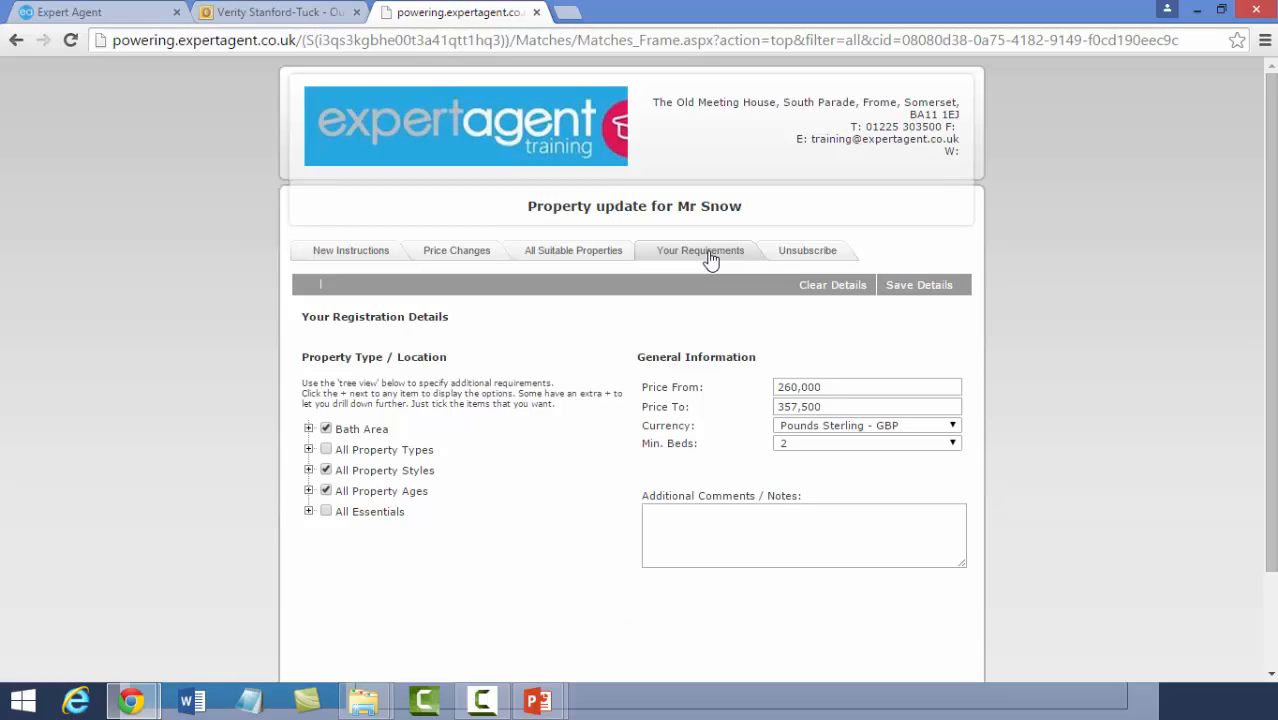
pyautogui.click(694, 537)
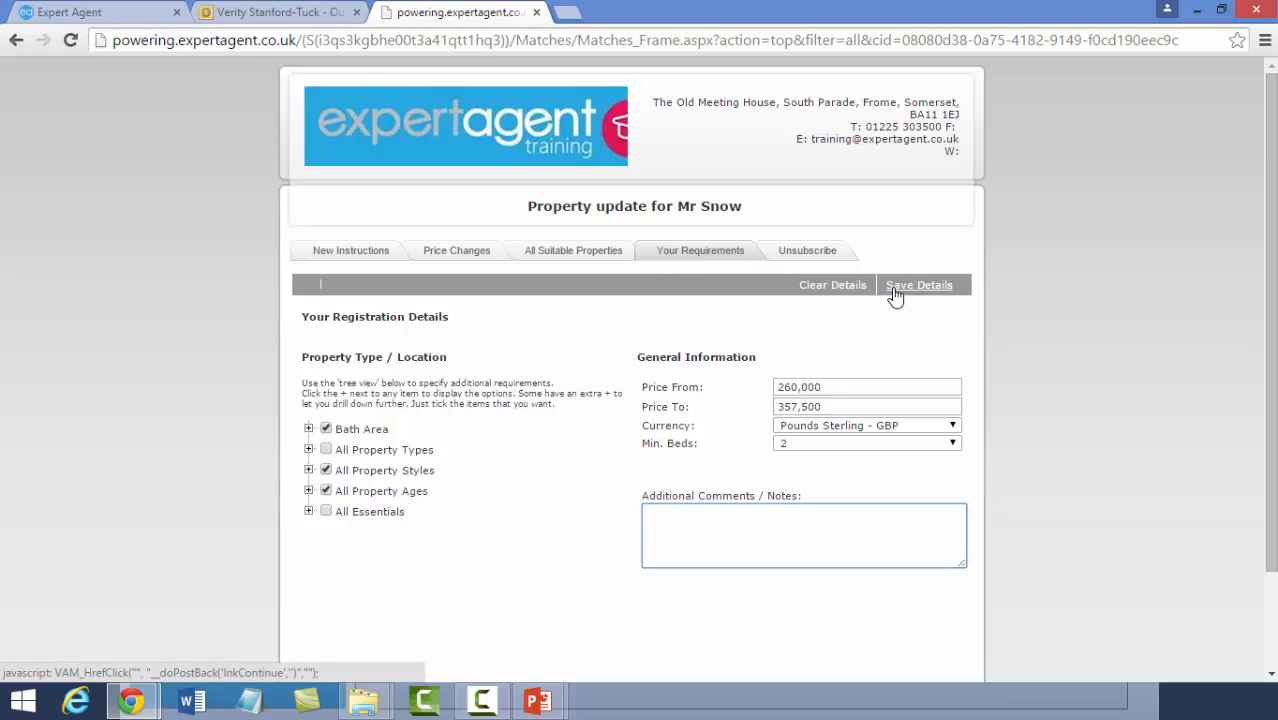
pyautogui.click(779, 252)
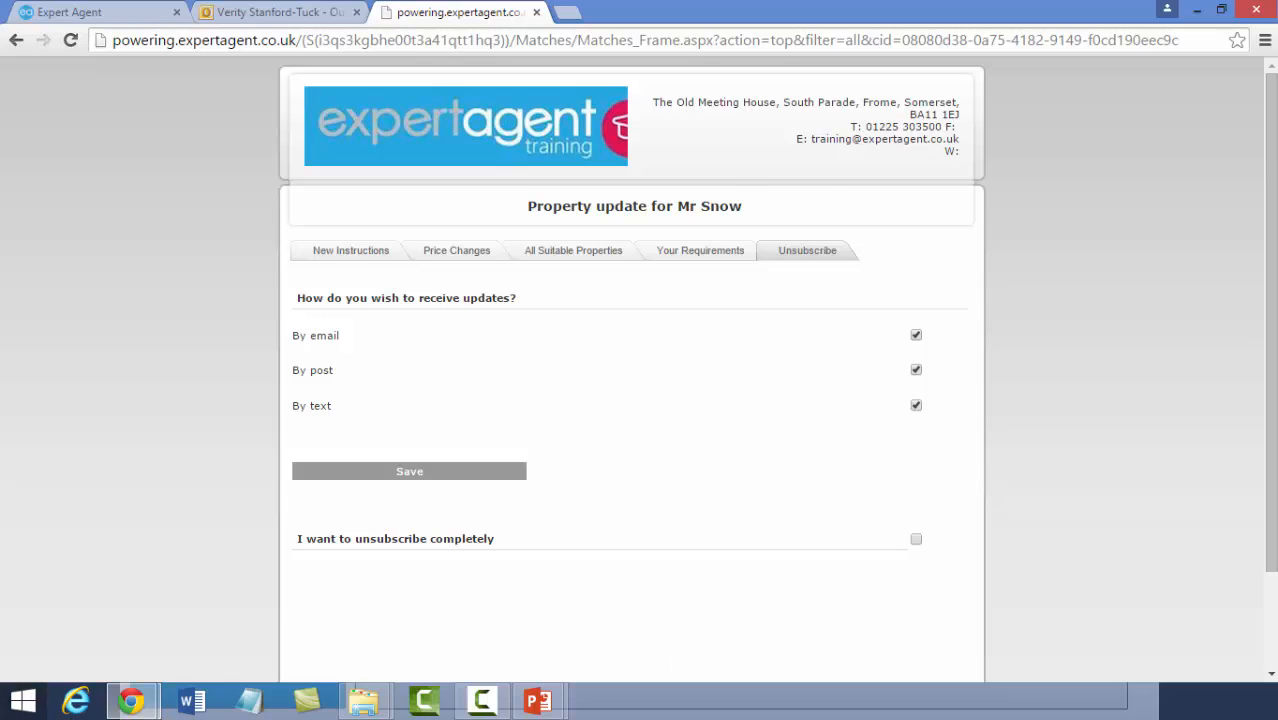
pyautogui.hotkey('ctrl', 'w')
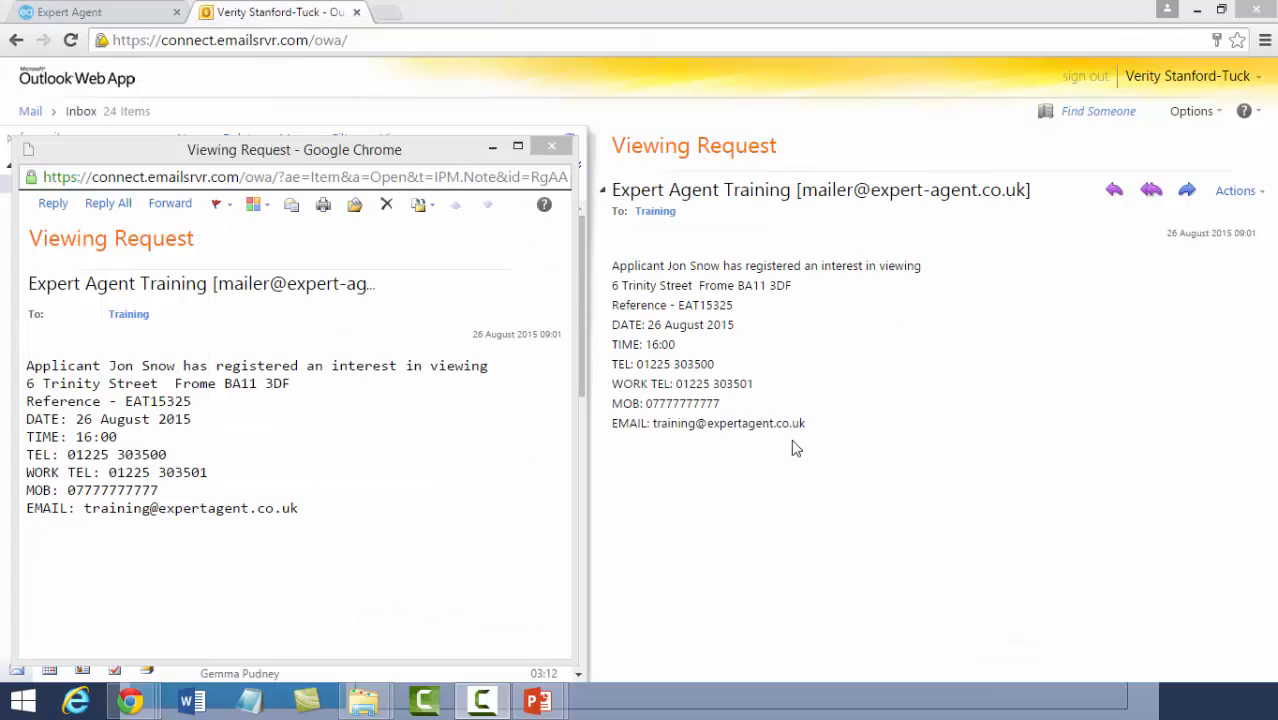
pyautogui.click(830, 443)
pyautogui.moveTo(827, 442); pyautogui.dragTo(607, 273)
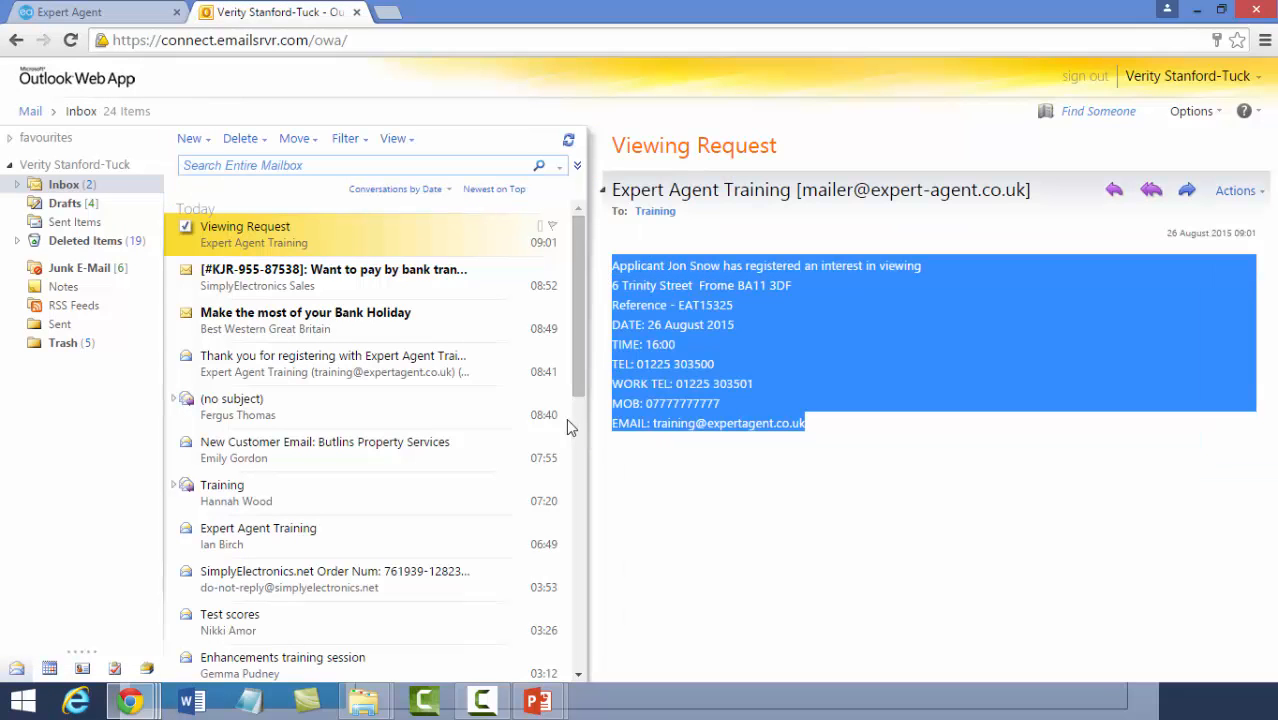
pyautogui.click(129, 702)
pyautogui.click(520, 603)
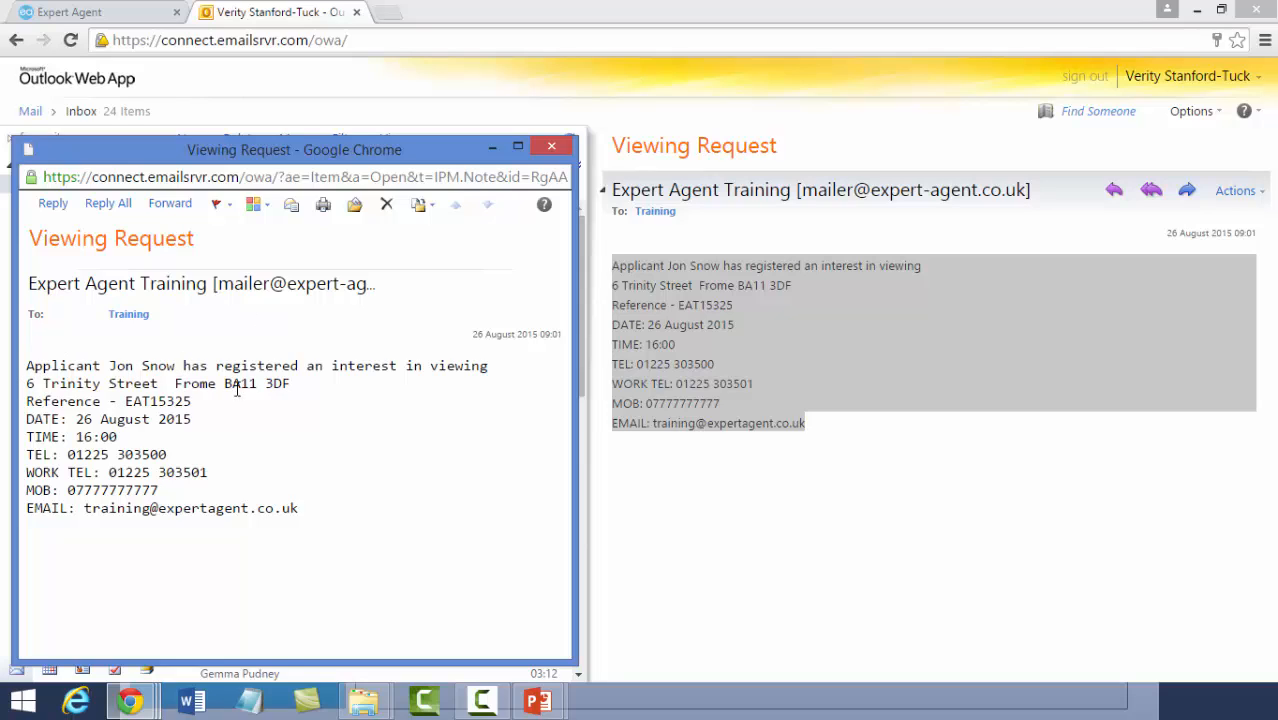
pyautogui.moveTo(192, 419); pyautogui.dragTo(76, 419)
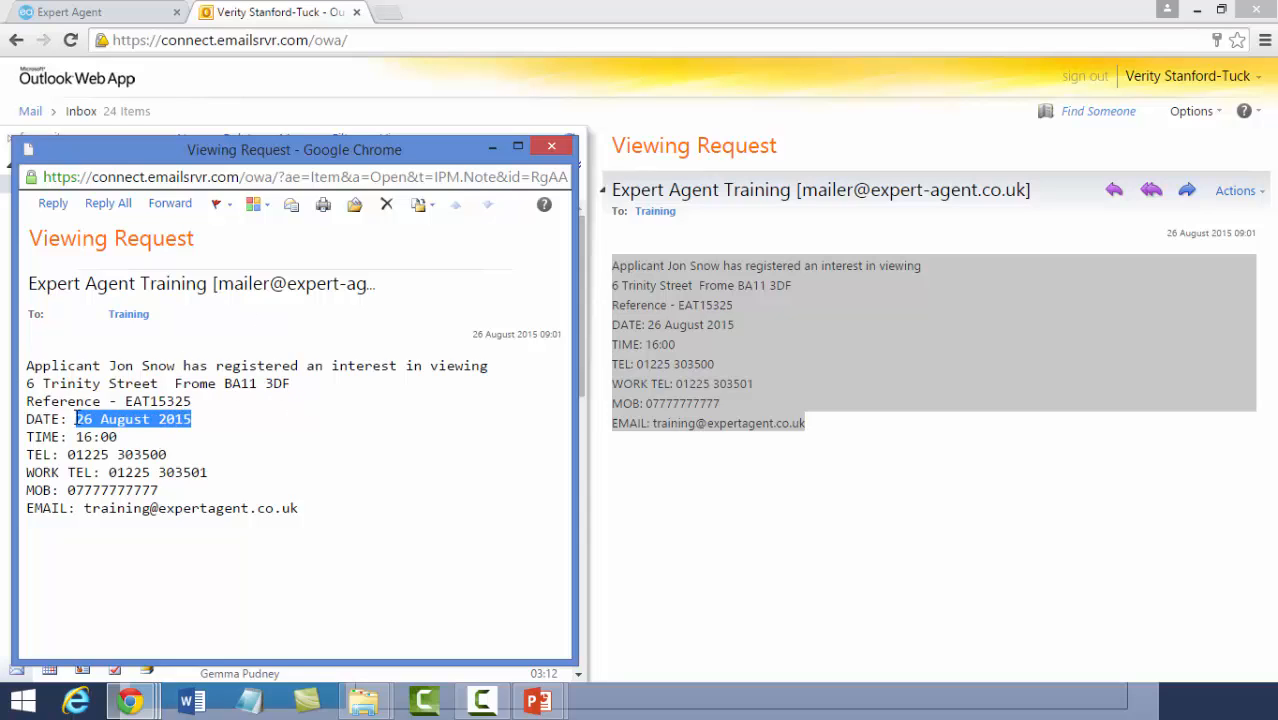
pyautogui.click(93, 440)
pyautogui.doubleClick(93, 440)
pyautogui.moveTo(300, 534); pyautogui.dragTo(26, 455)
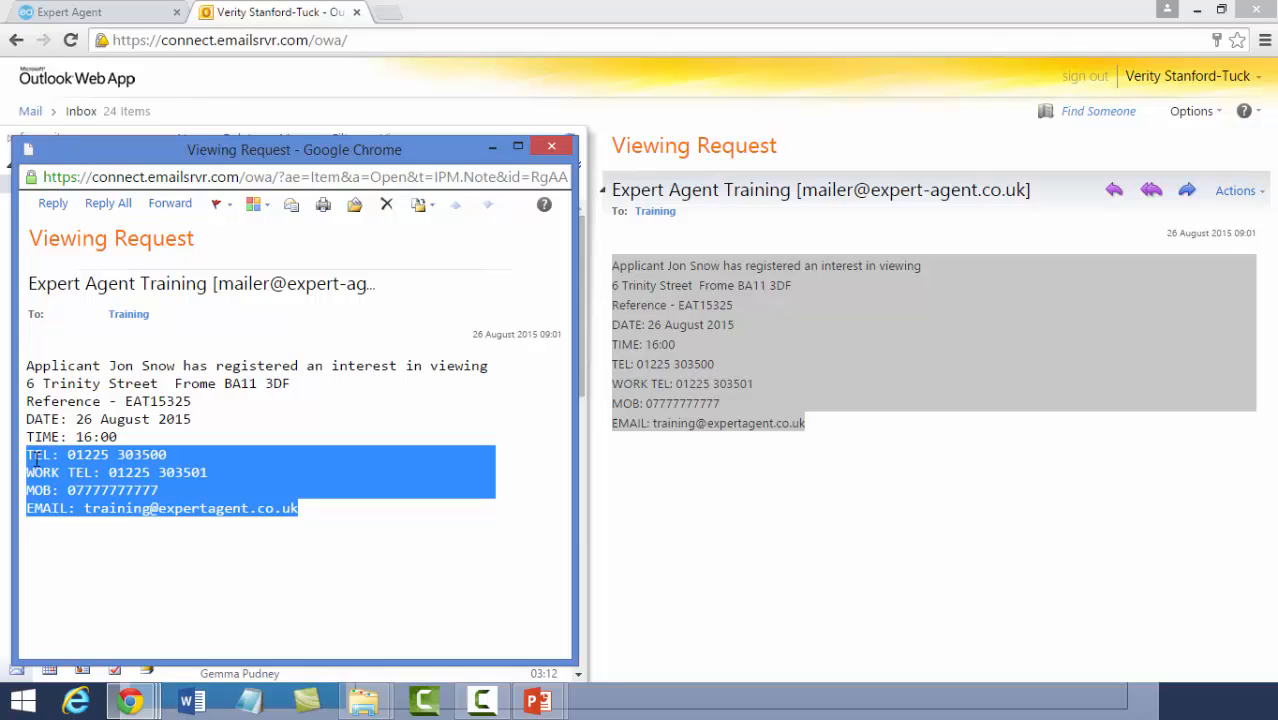
pyautogui.click(108, 532)
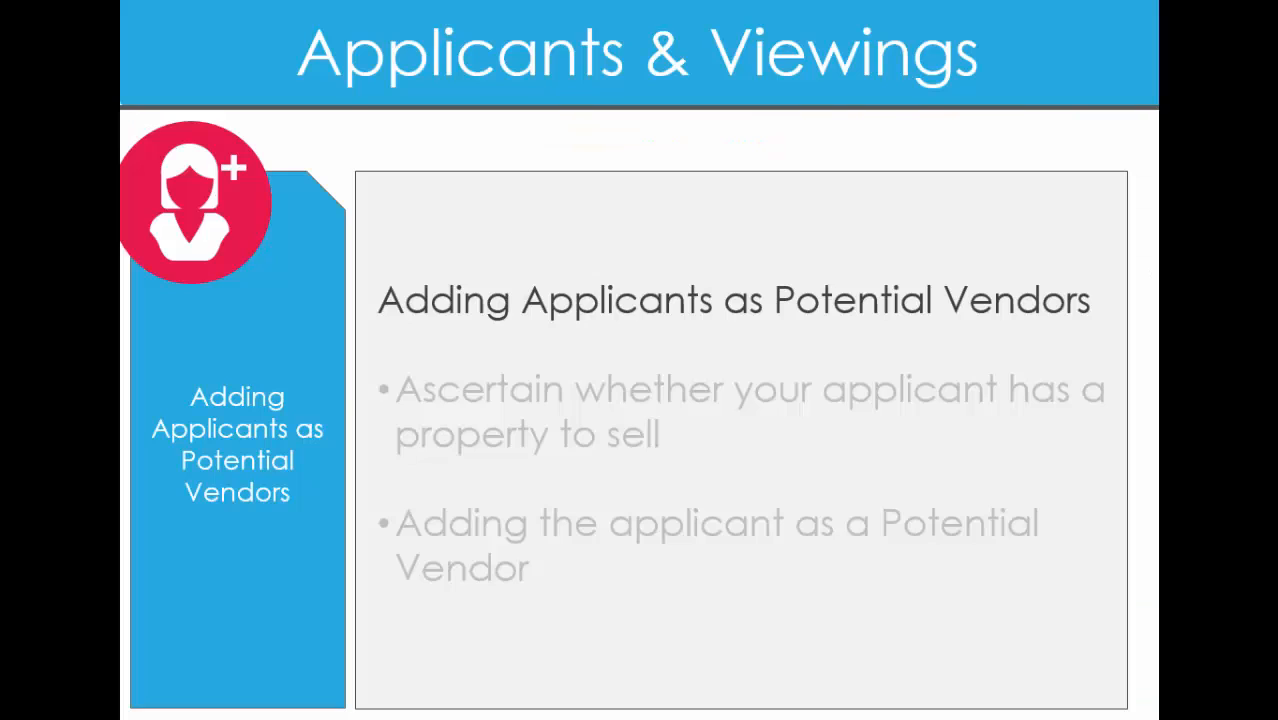
# - Reveal the property-to-sell bullet, then the Potential Vendor bullet, on the Adding Applicants slide
pyautogui.click(734, 443)
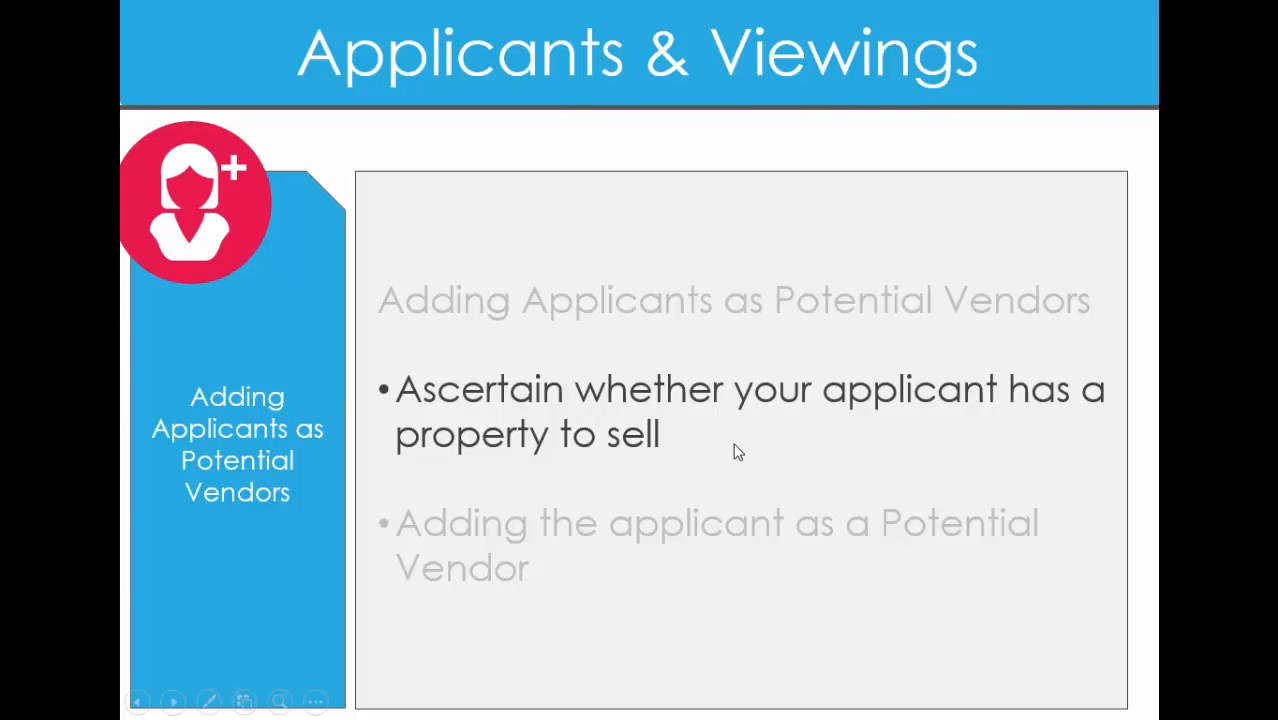
pyautogui.click(734, 453)
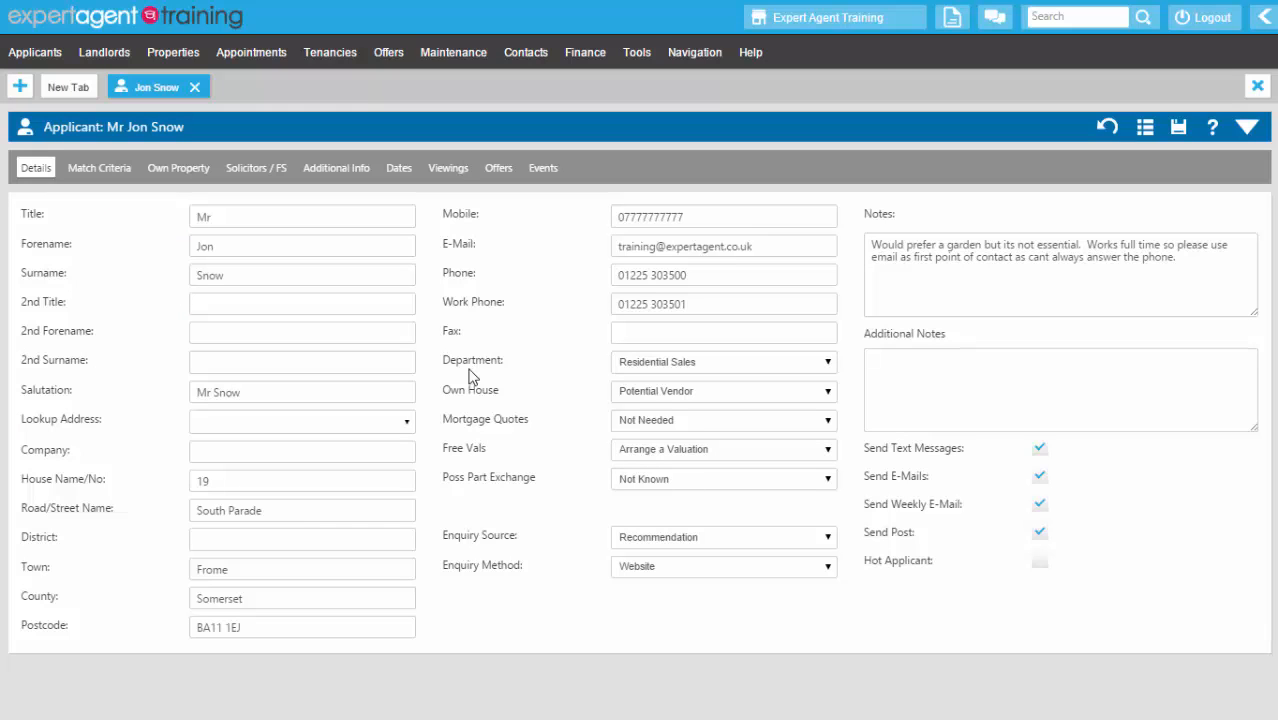
pyautogui.moveTo(442, 390); pyautogui.dragTo(513, 392)
pyautogui.click(568, 334)
pyautogui.rightClick(470, 125)
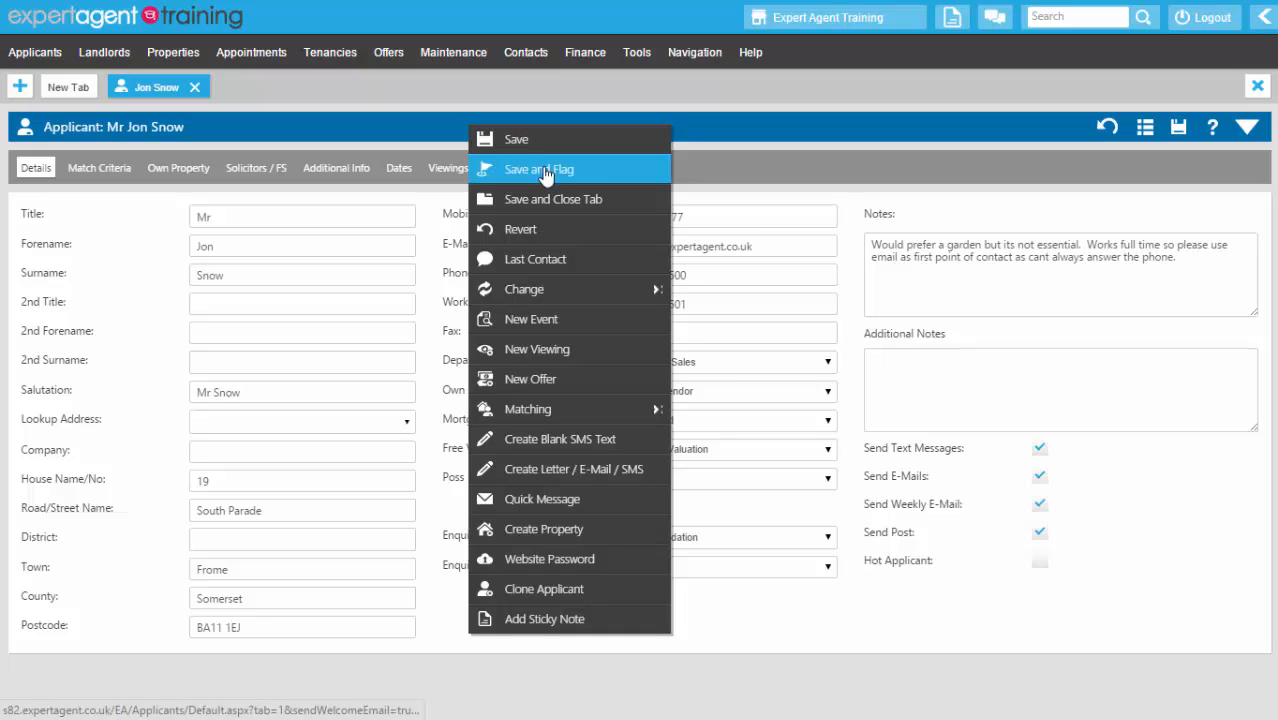
pyautogui.moveTo(549, 418)
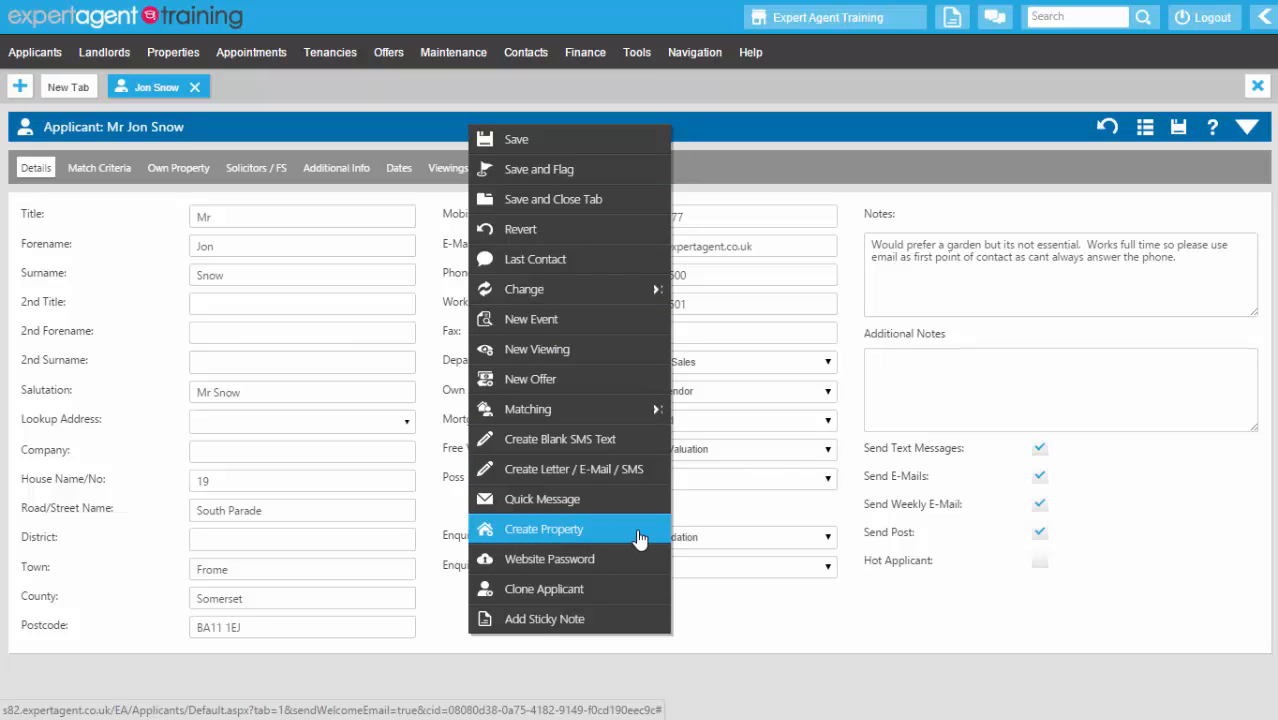
pyautogui.click(640, 530)
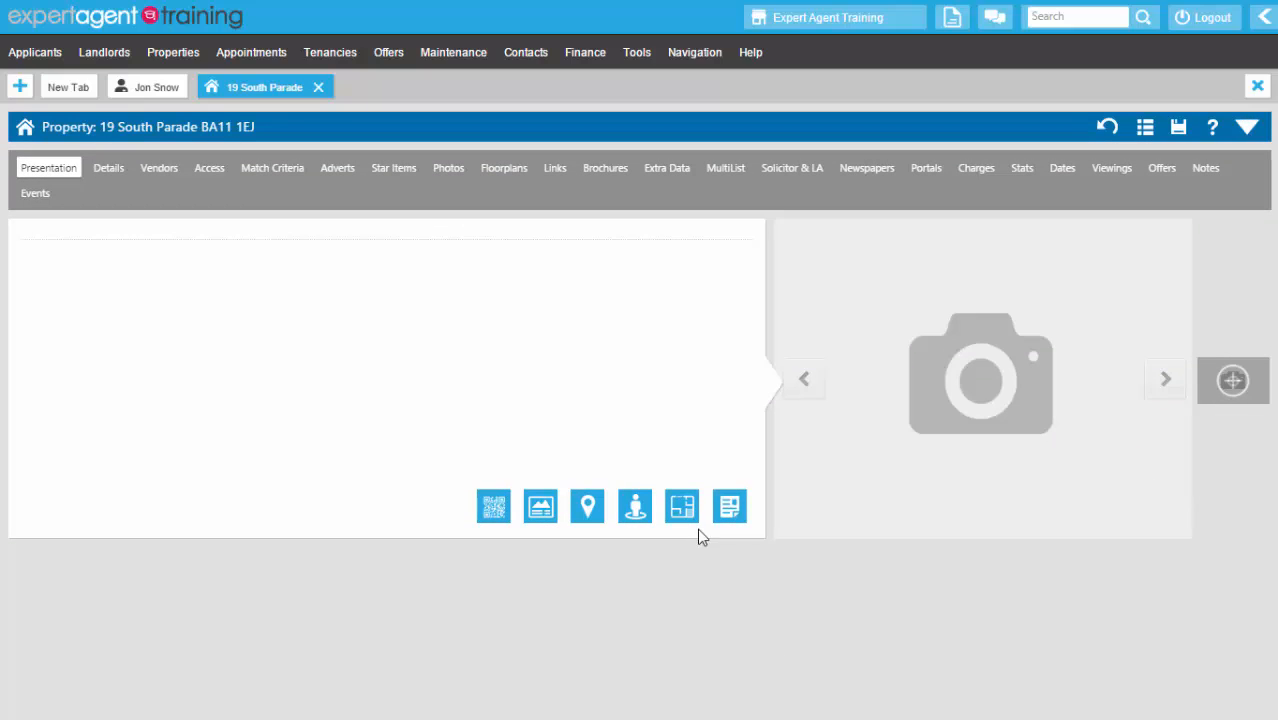
# - Add a sticky note to call the applicant to book a valuation by 28th August, then close the property
pyautogui.rightClick(443, 132)
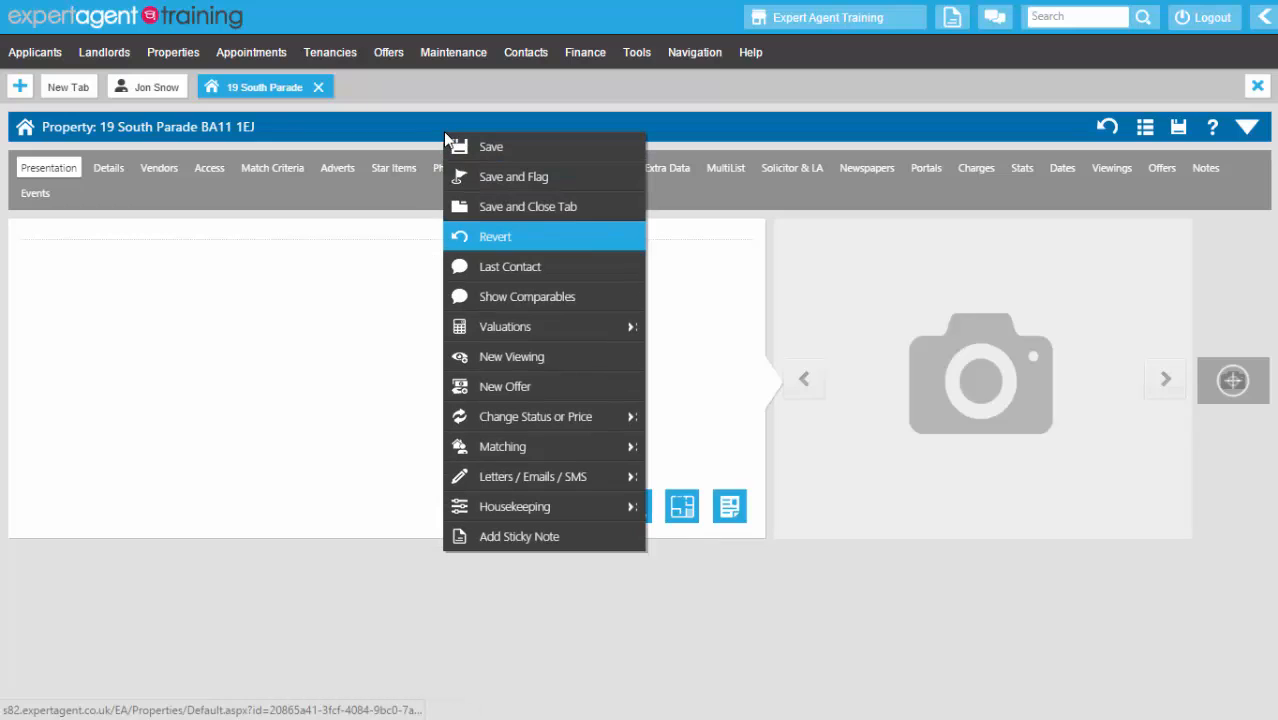
pyautogui.click(472, 533)
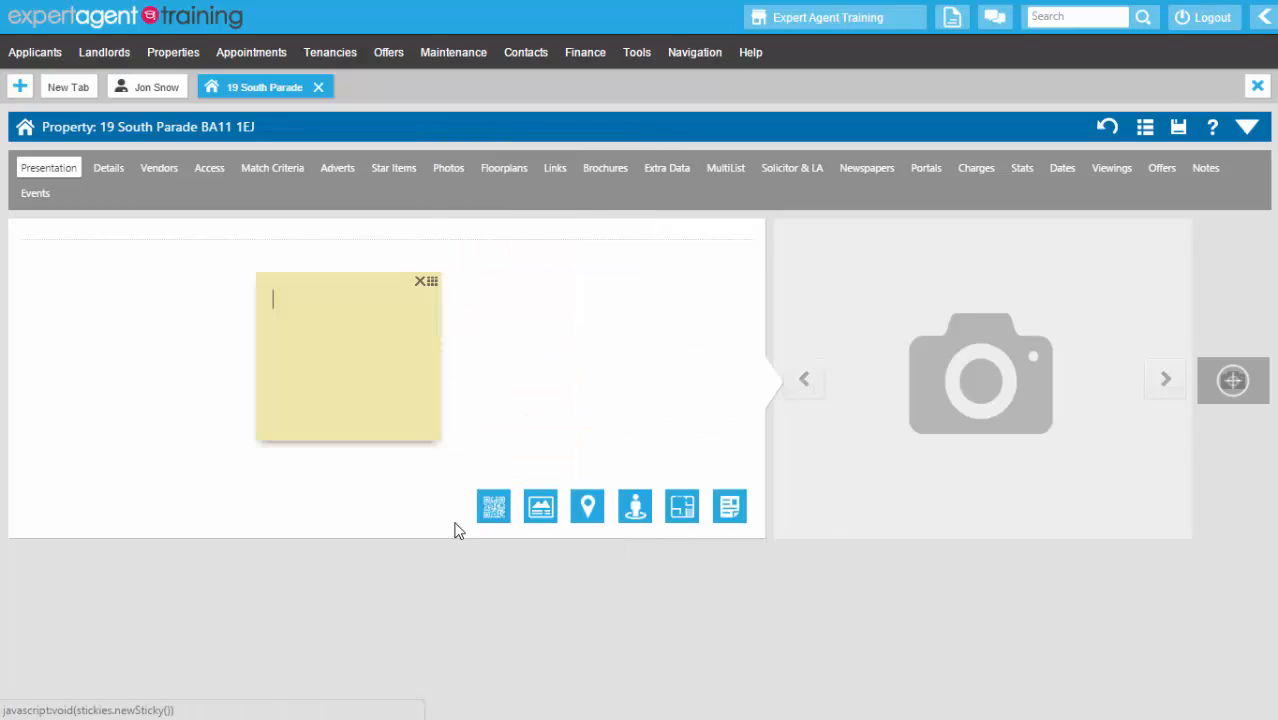
pyautogui.write('Book val')
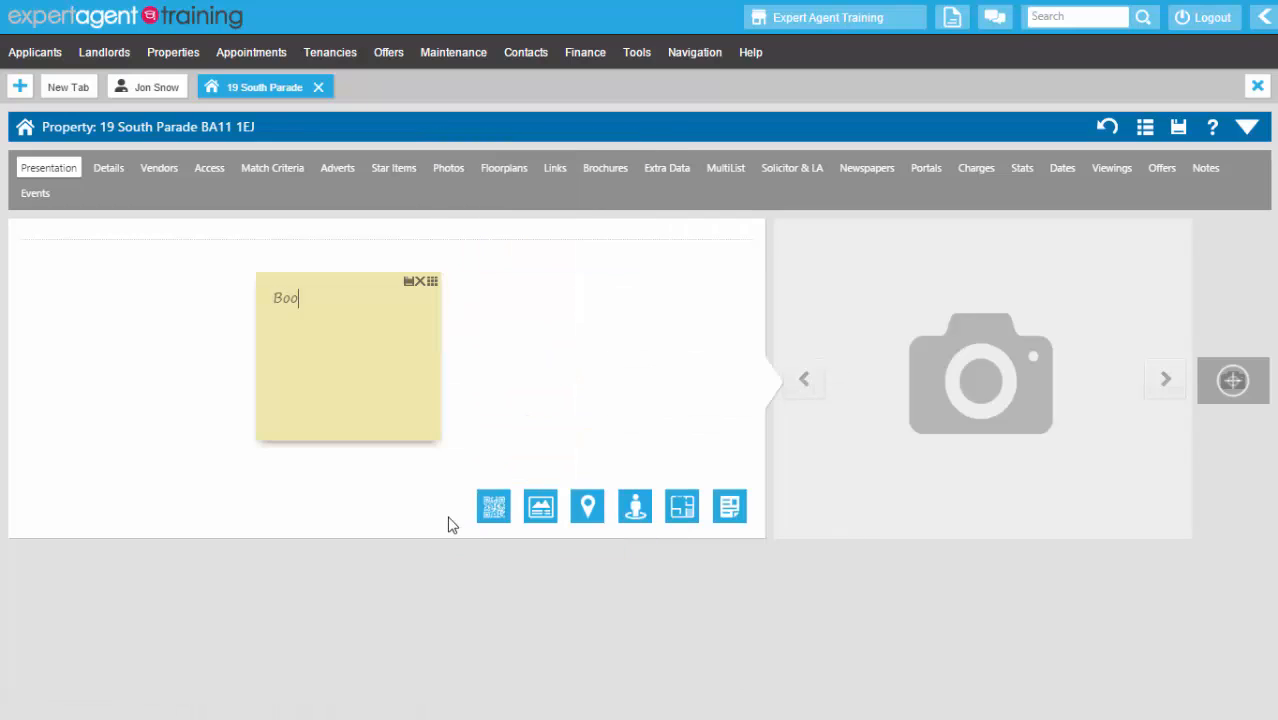
pyautogui.press('BackSpace')
pyautogui.press('BackSpace')
pyautogui.press('BackSpace')
pyautogui.press('BackSpace')
pyautogui.press('BackSpace')
pyautogui.press('BackSpace')
pyautogui.press('BackSpace')
pyautogui.press('BackSpace')
pyautogui.write('VST to call Jon toi b')
pyautogui.press('BackSpace')
pyautogui.press('BackSpace')
pyautogui.press('BackSpace')
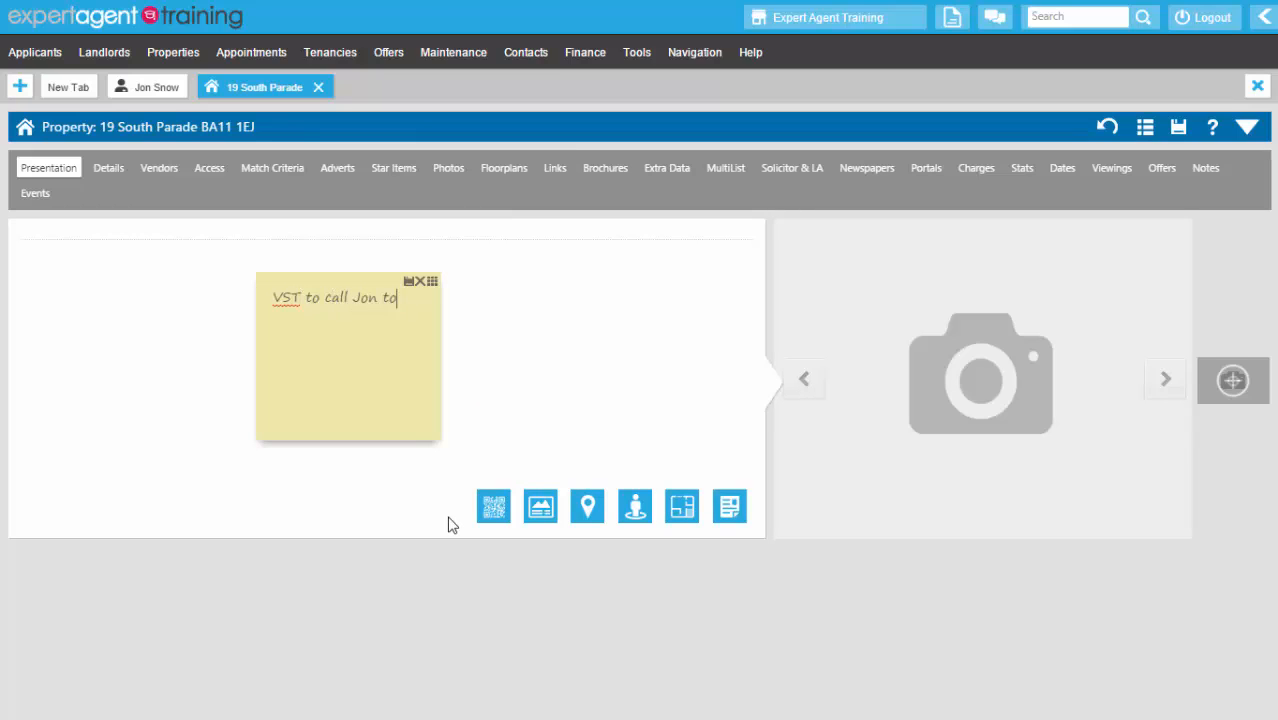
pyautogui.write('book valuation by ')
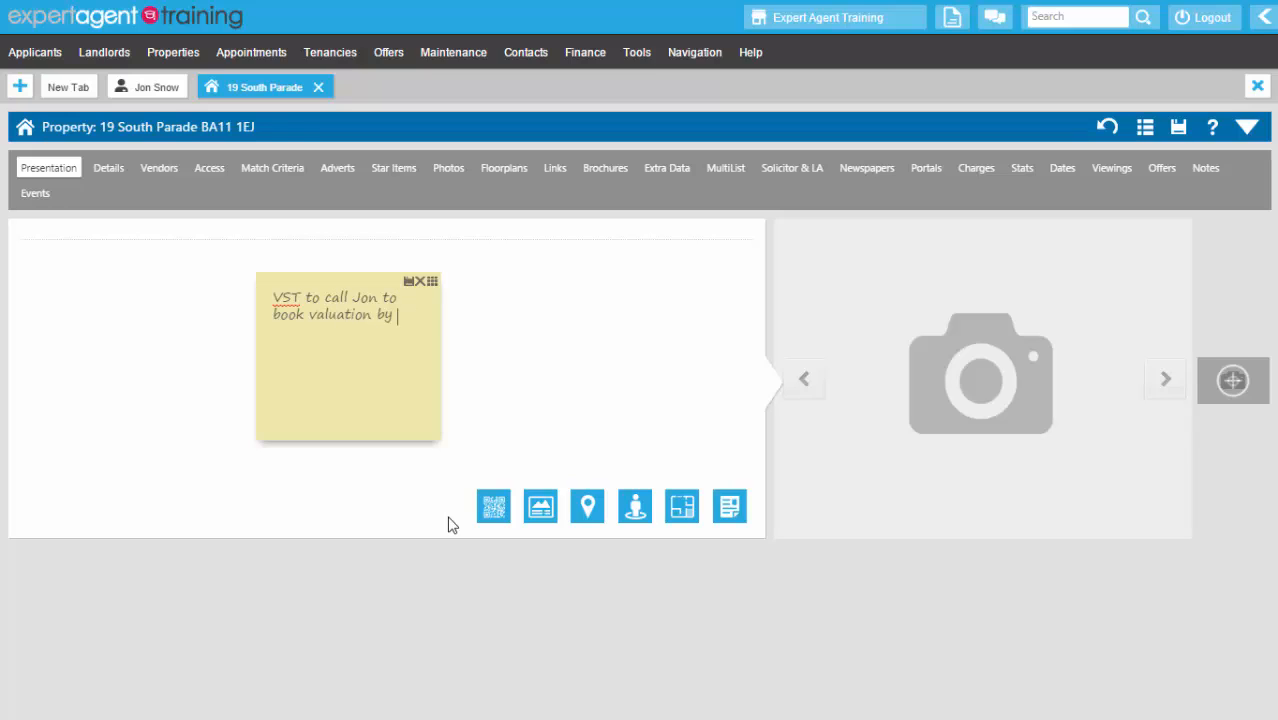
pyautogui.write('28th August.')
pyautogui.click(318, 87)
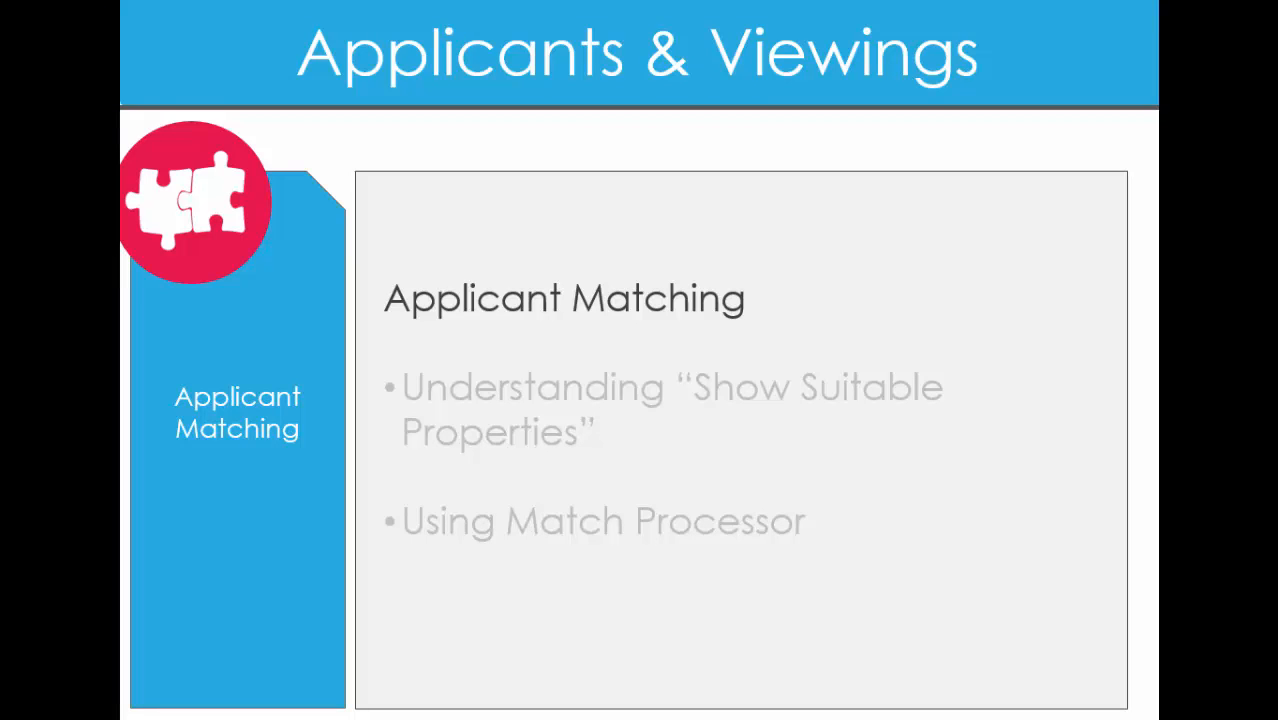
# - Build the Applicant Matching slide's bullets up to Using Match Processor
pyautogui.click(390, 344)
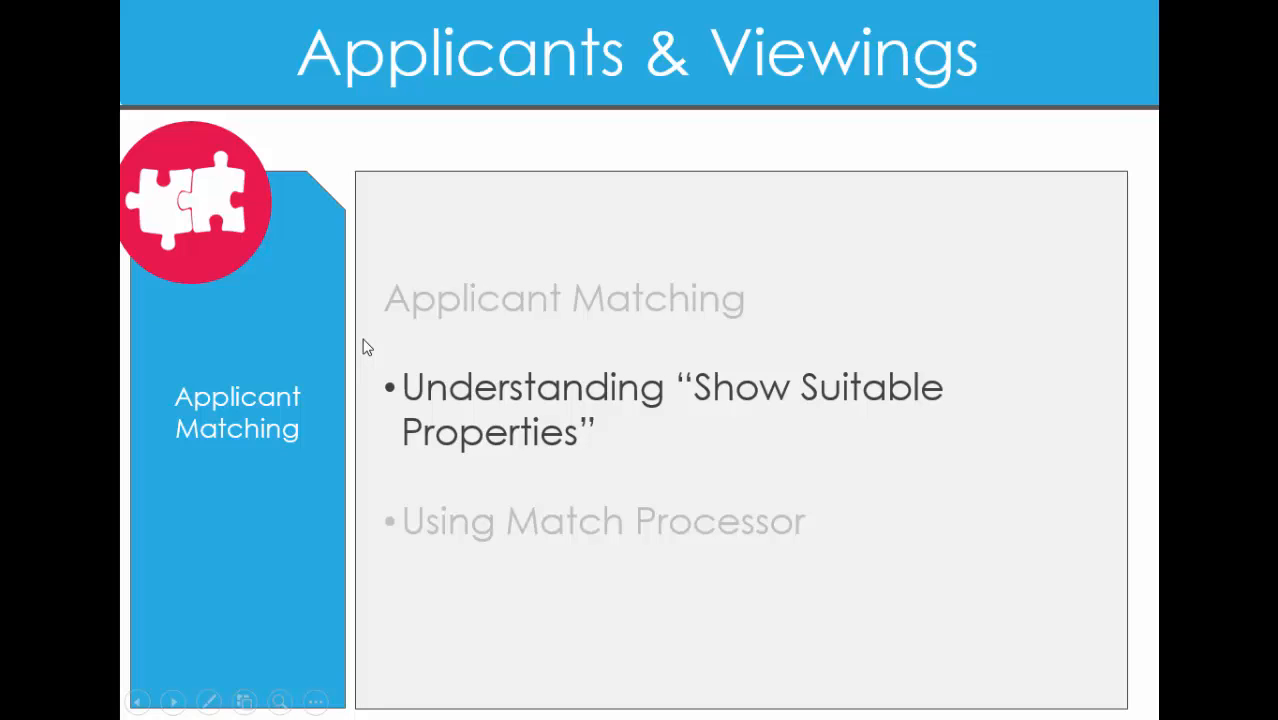
pyautogui.click(366, 346)
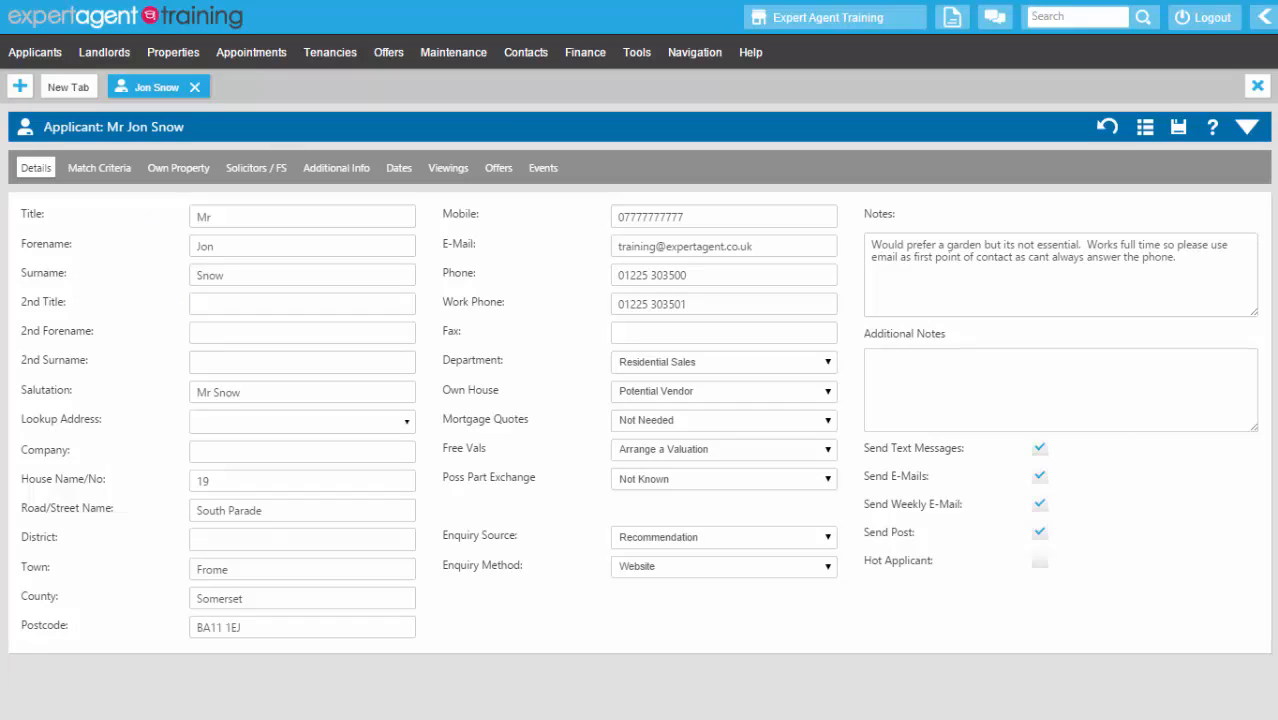
# - Show Suitable Properties from the applicant's Matching menu, opening an empty Matches tab
pyautogui.rightClick(431, 140)
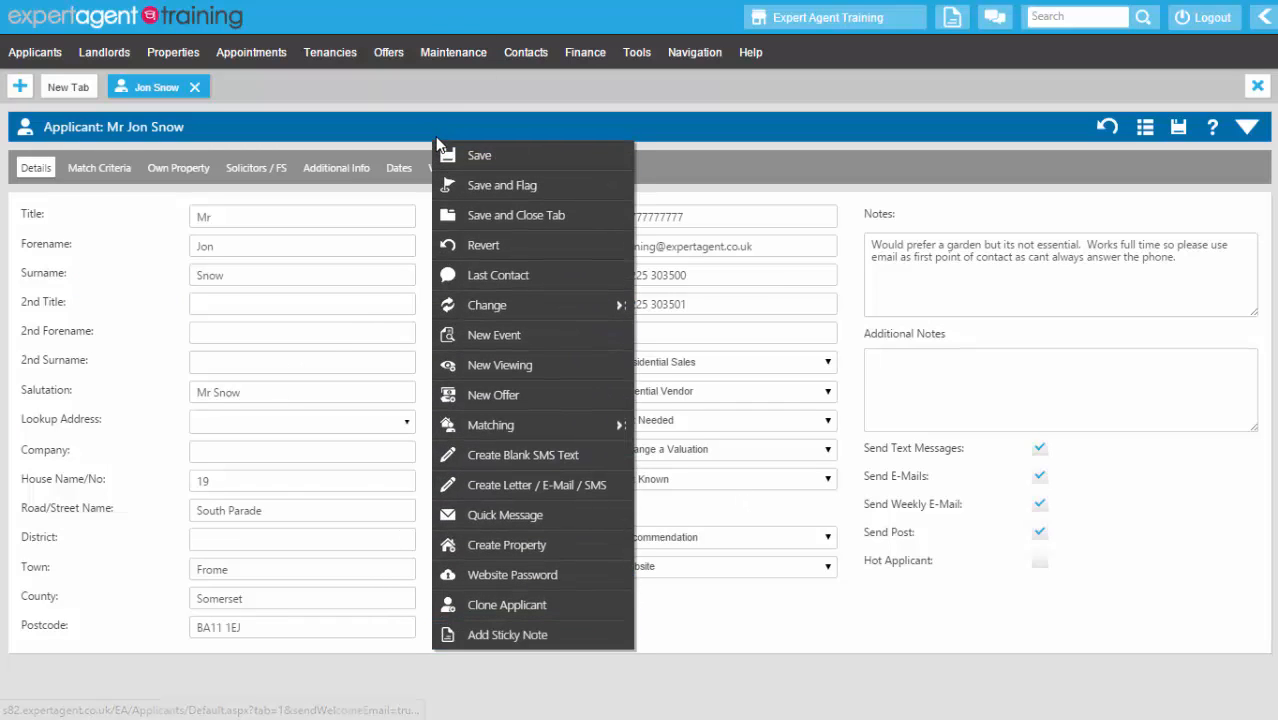
pyautogui.moveTo(468, 428)
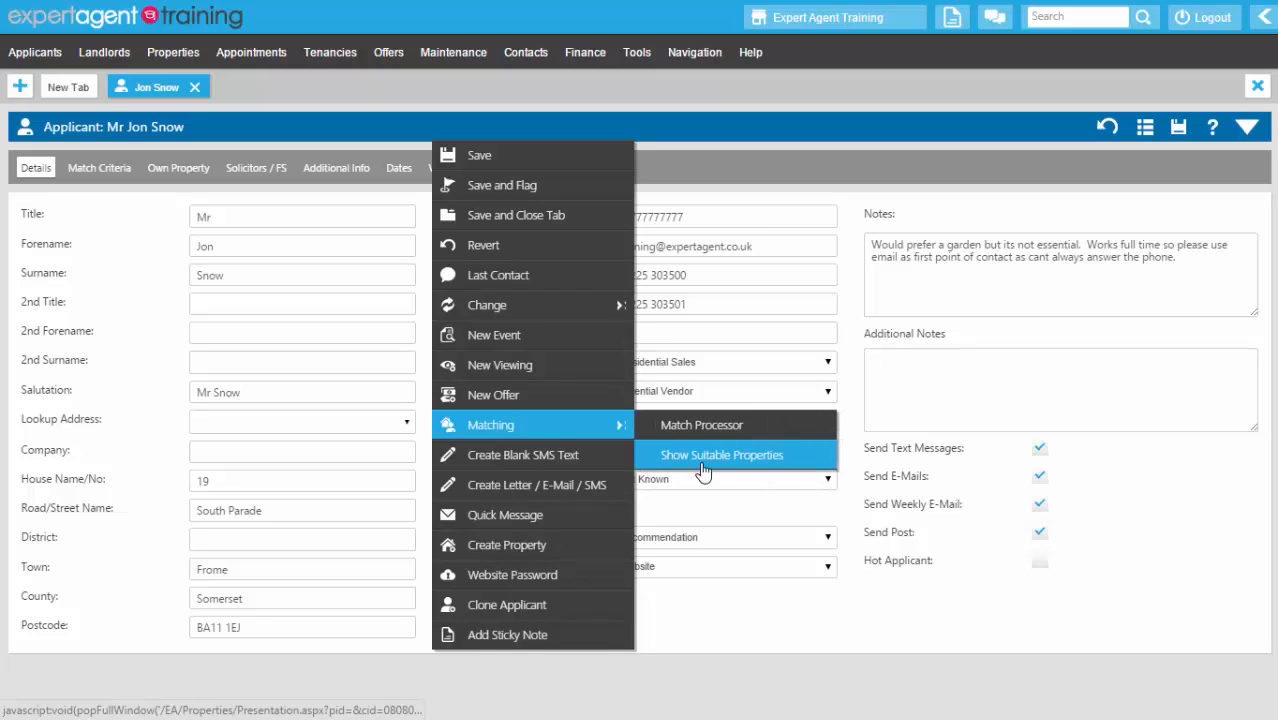
pyautogui.click(800, 426)
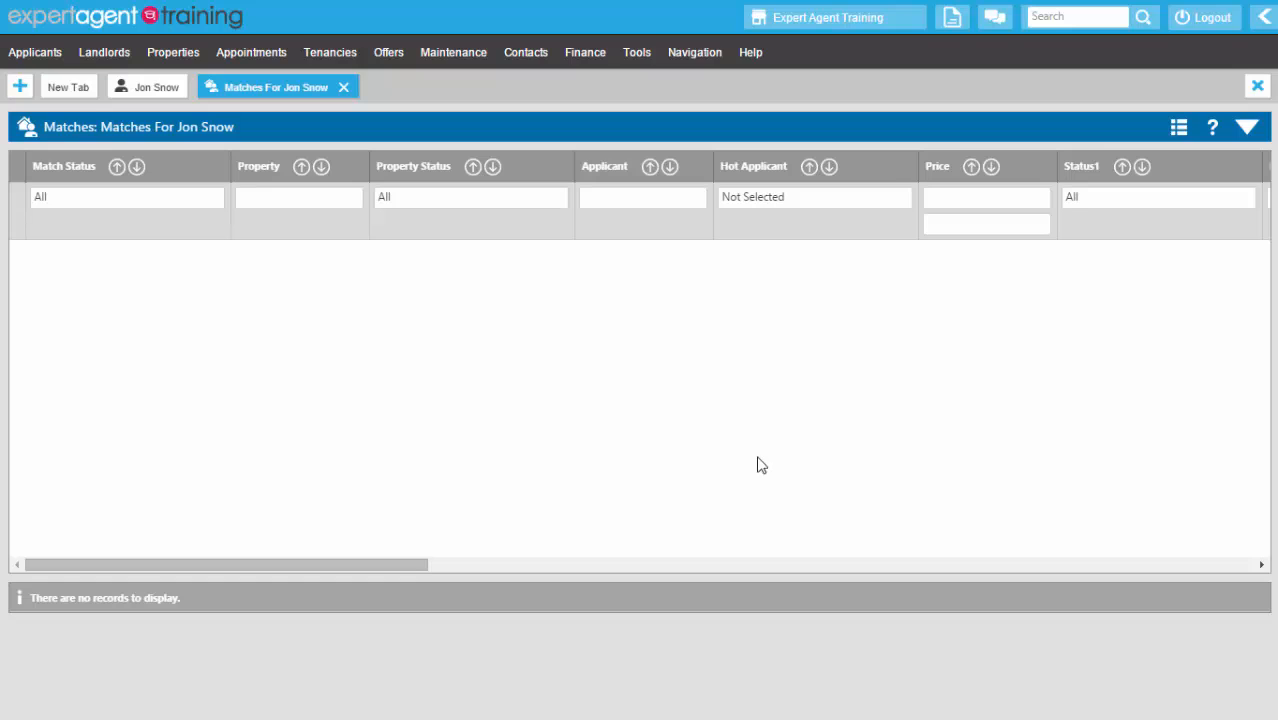
# - Run a New Match including properties already sent, finding six pending matches
pyautogui.rightClick(593, 163)
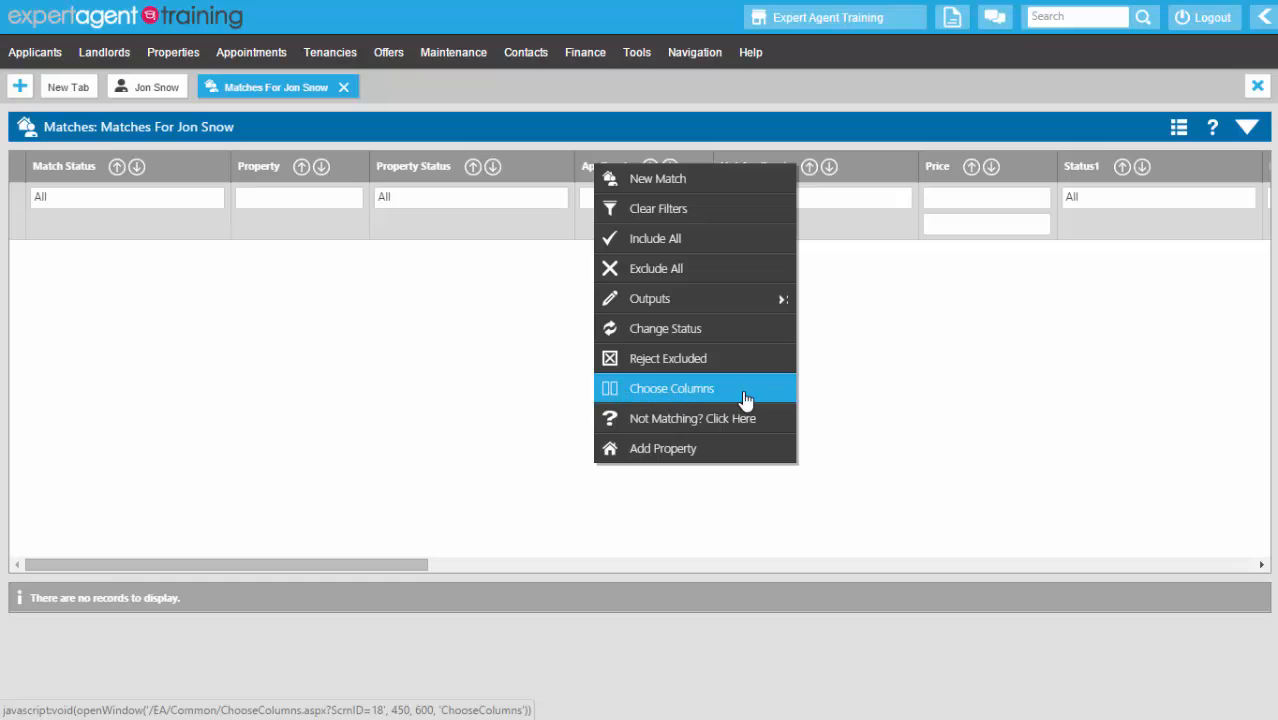
pyautogui.click(706, 189)
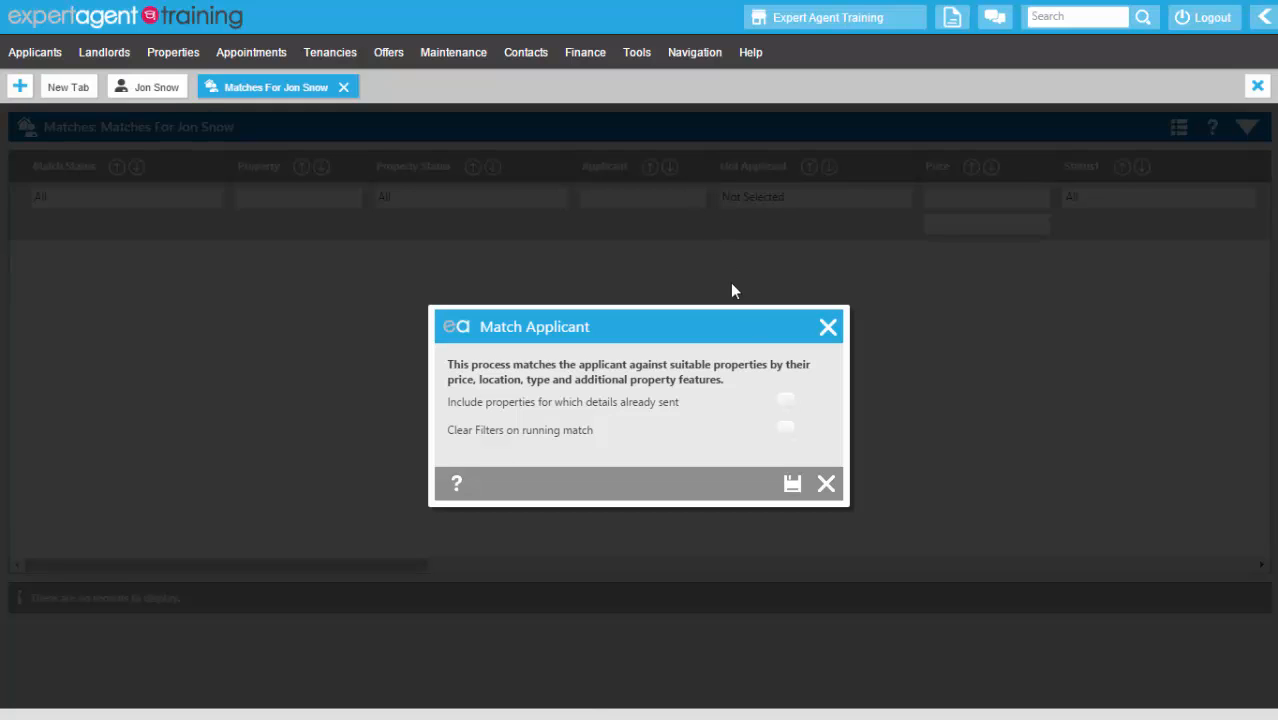
pyautogui.click(786, 403)
pyautogui.click(791, 484)
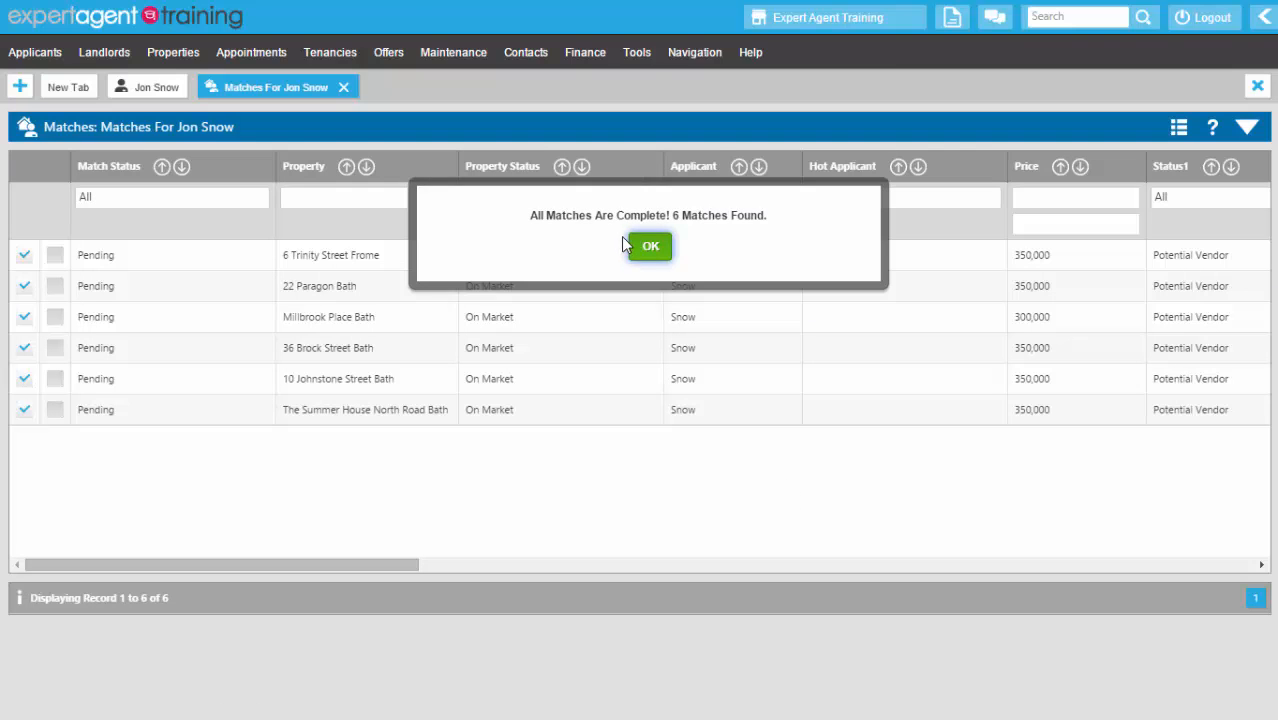
pyautogui.click(648, 246)
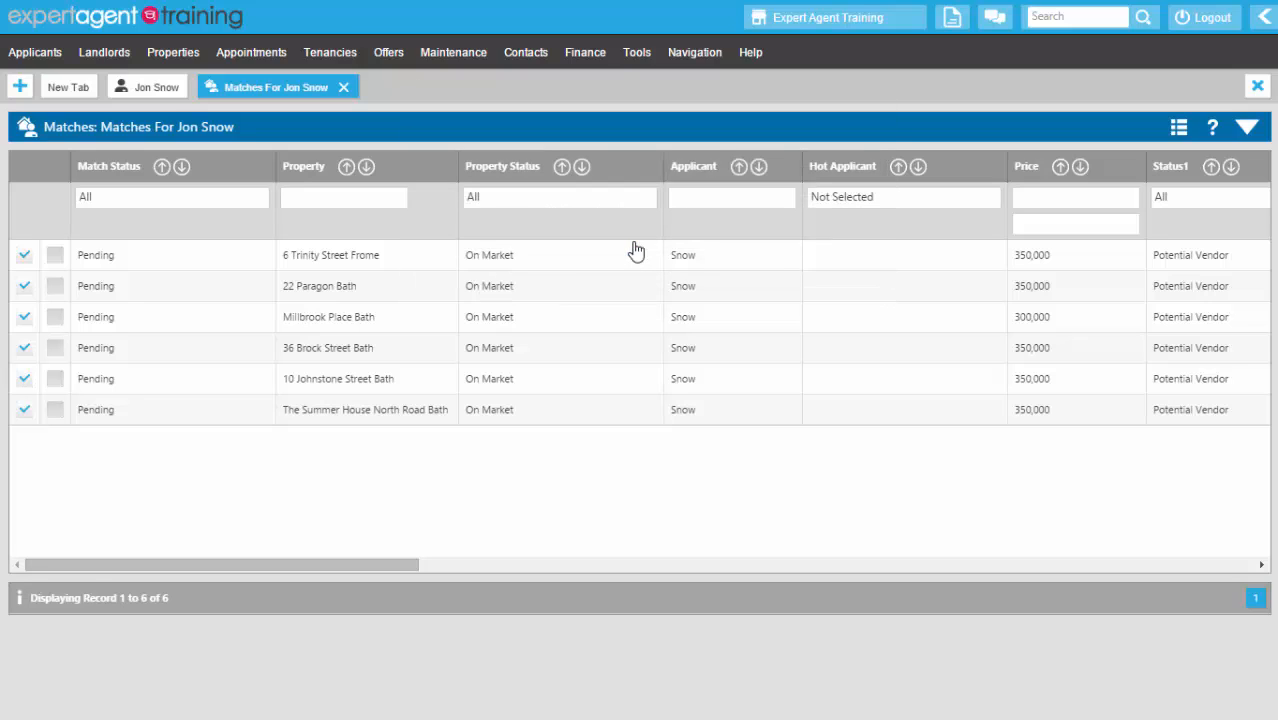
pyautogui.click(1244, 128)
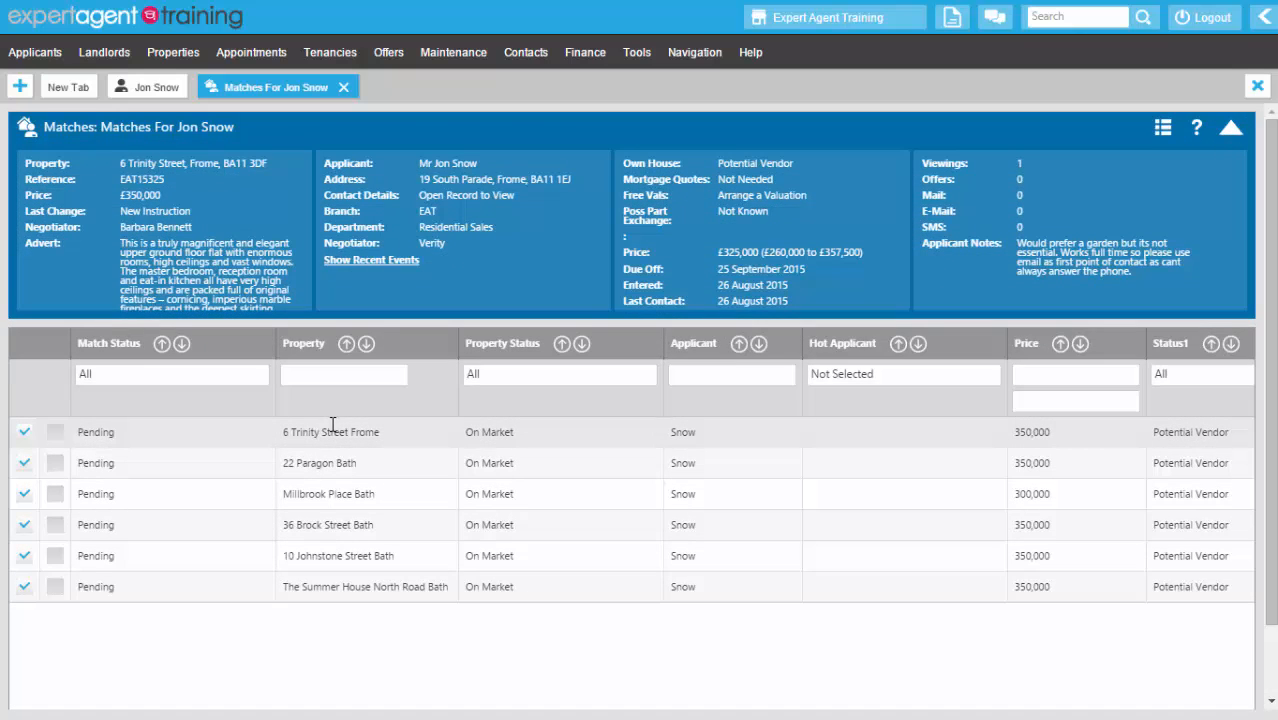
pyautogui.click(330, 462)
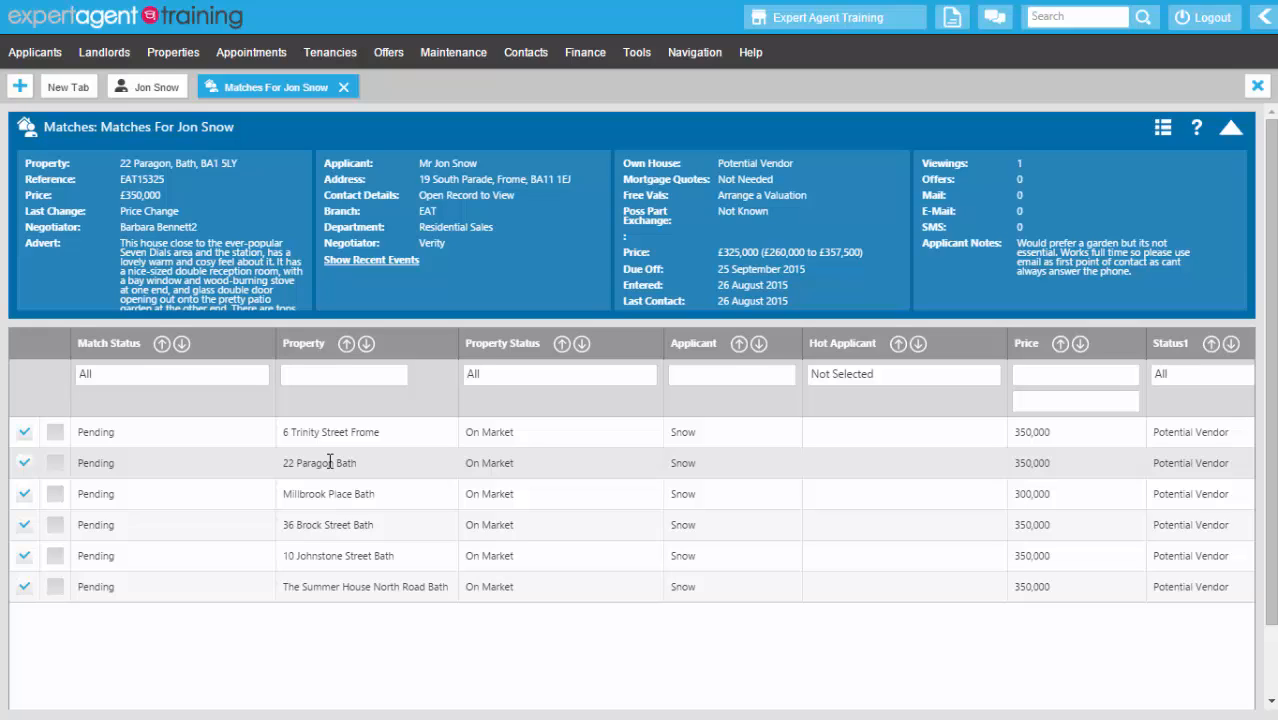
pyautogui.click(25, 463)
pyautogui.click(24, 526)
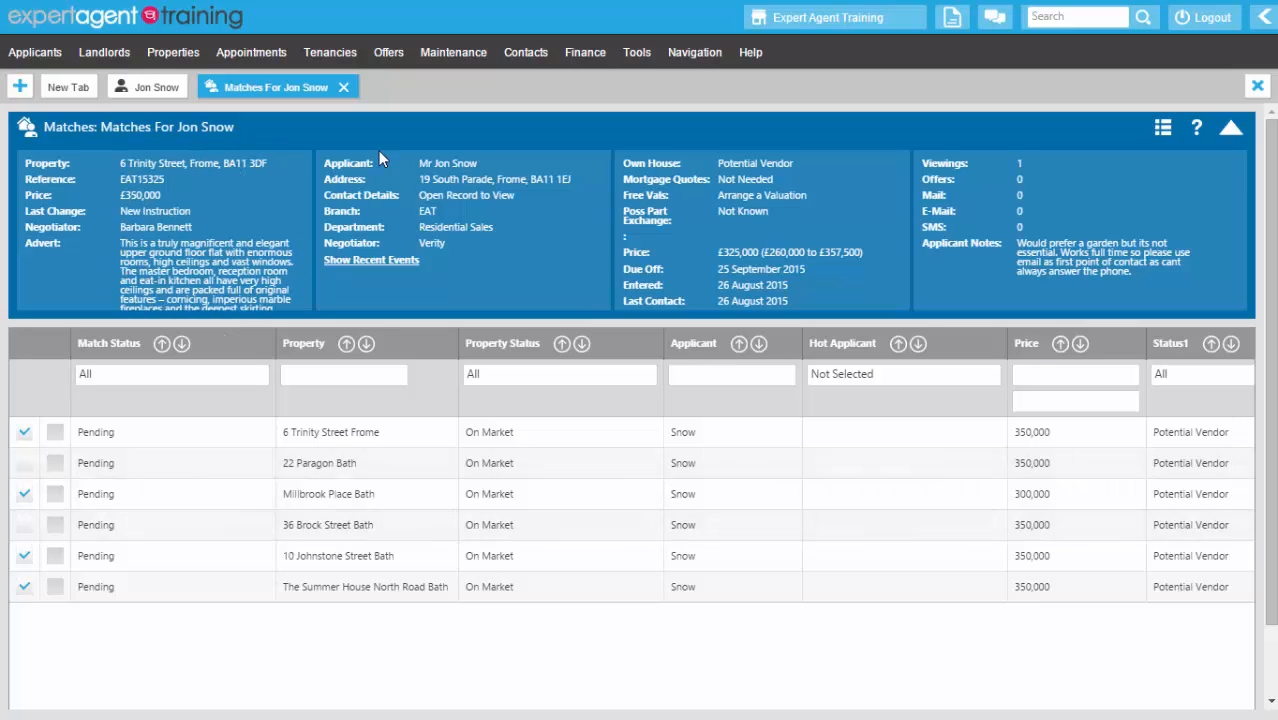
pyautogui.rightClick(495, 183)
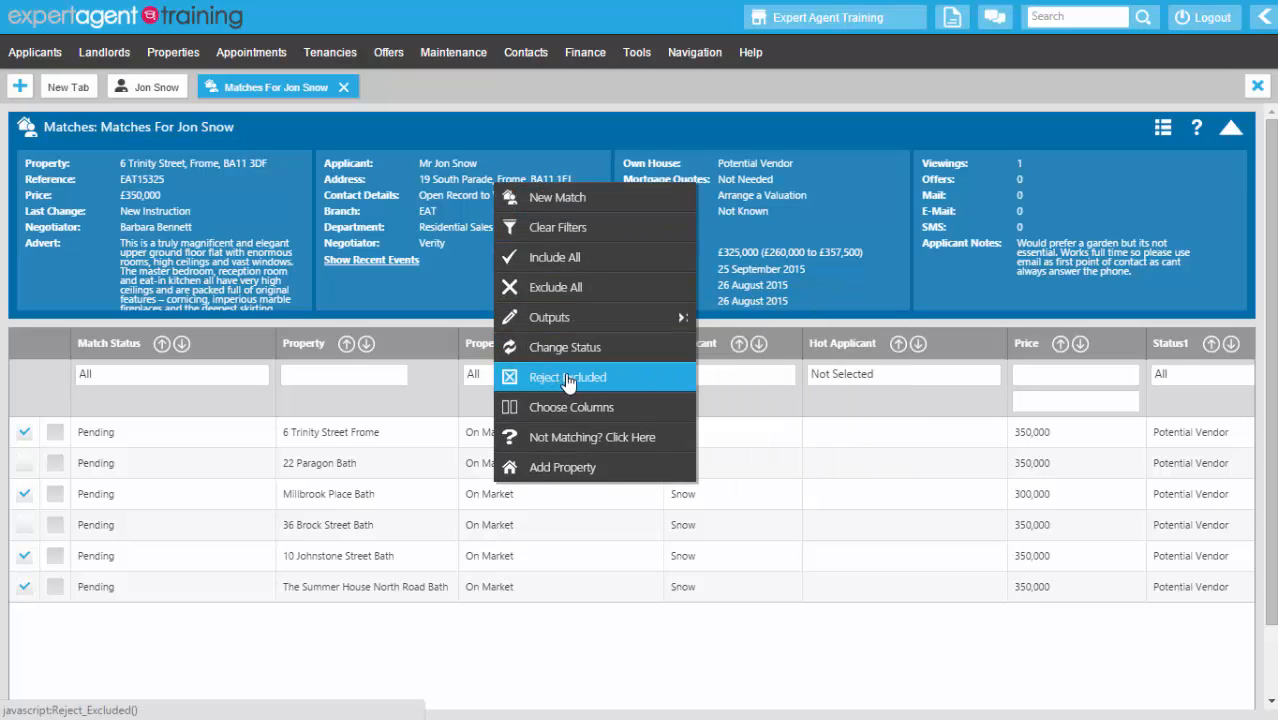
pyautogui.click(639, 384)
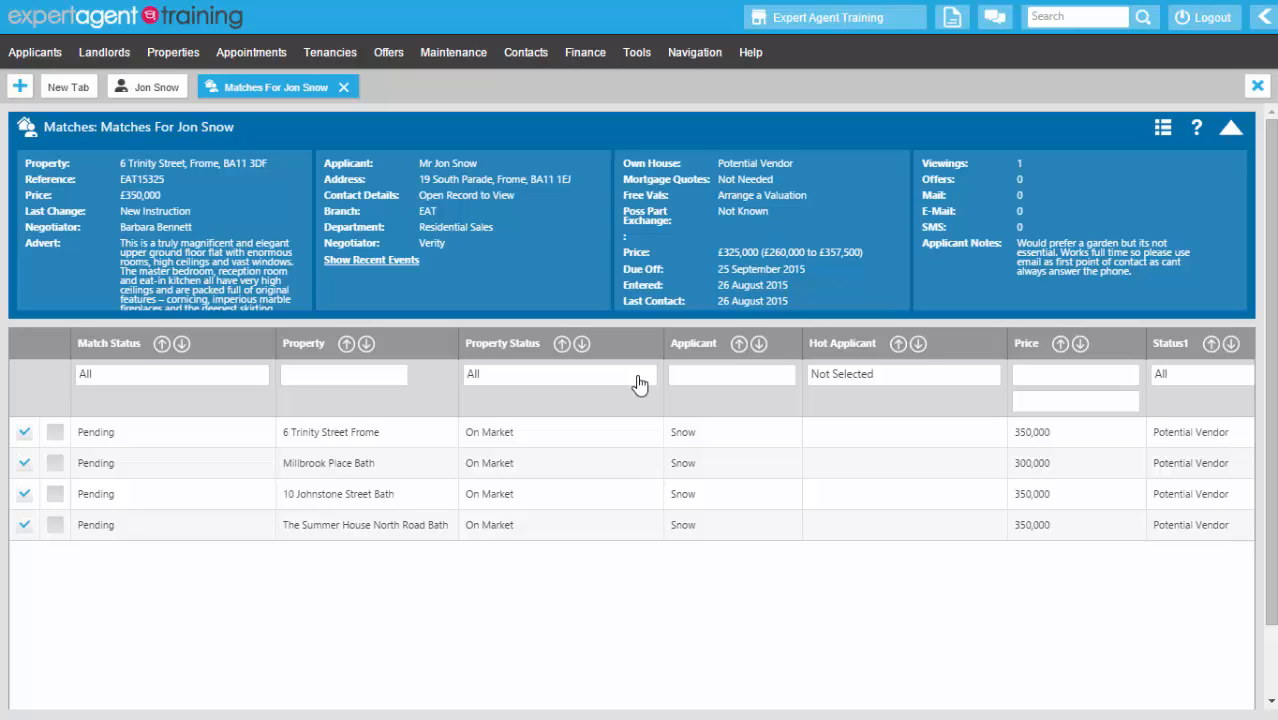
# - E-mail the four matches with subject 'Property Match for' plus the applicant's name
pyautogui.rightClick(476, 194)
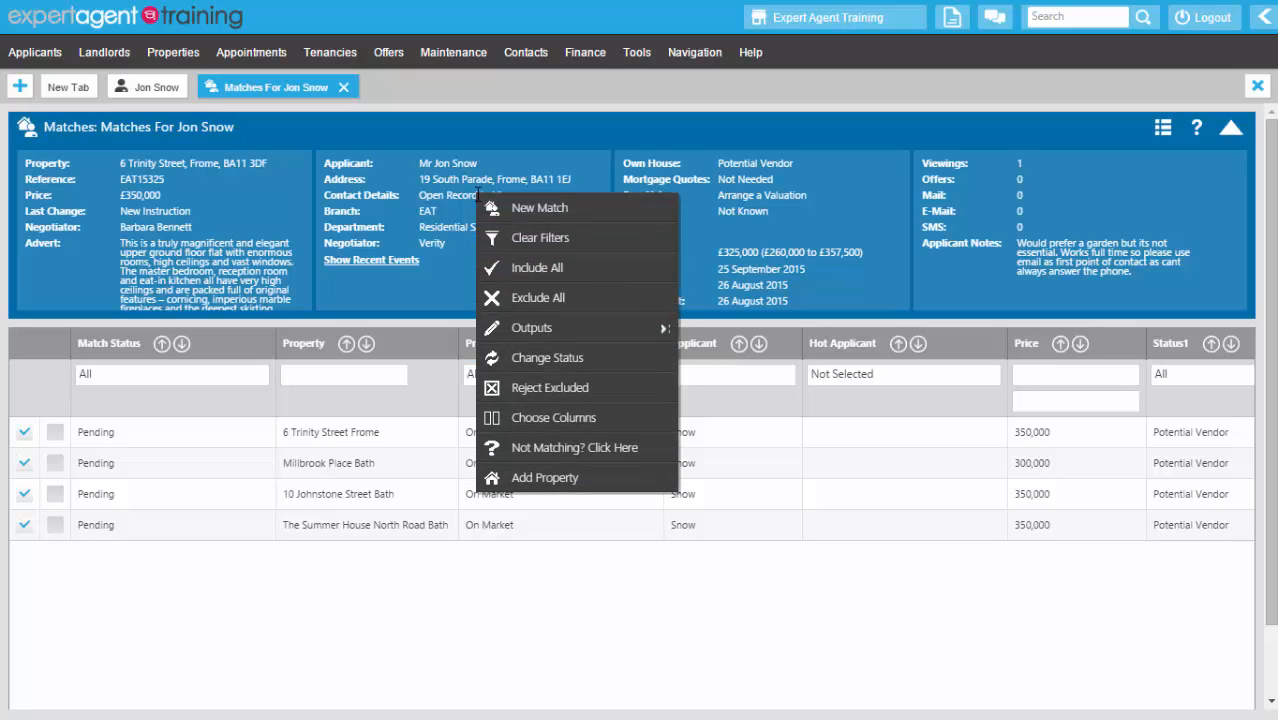
pyautogui.moveTo(560, 328)
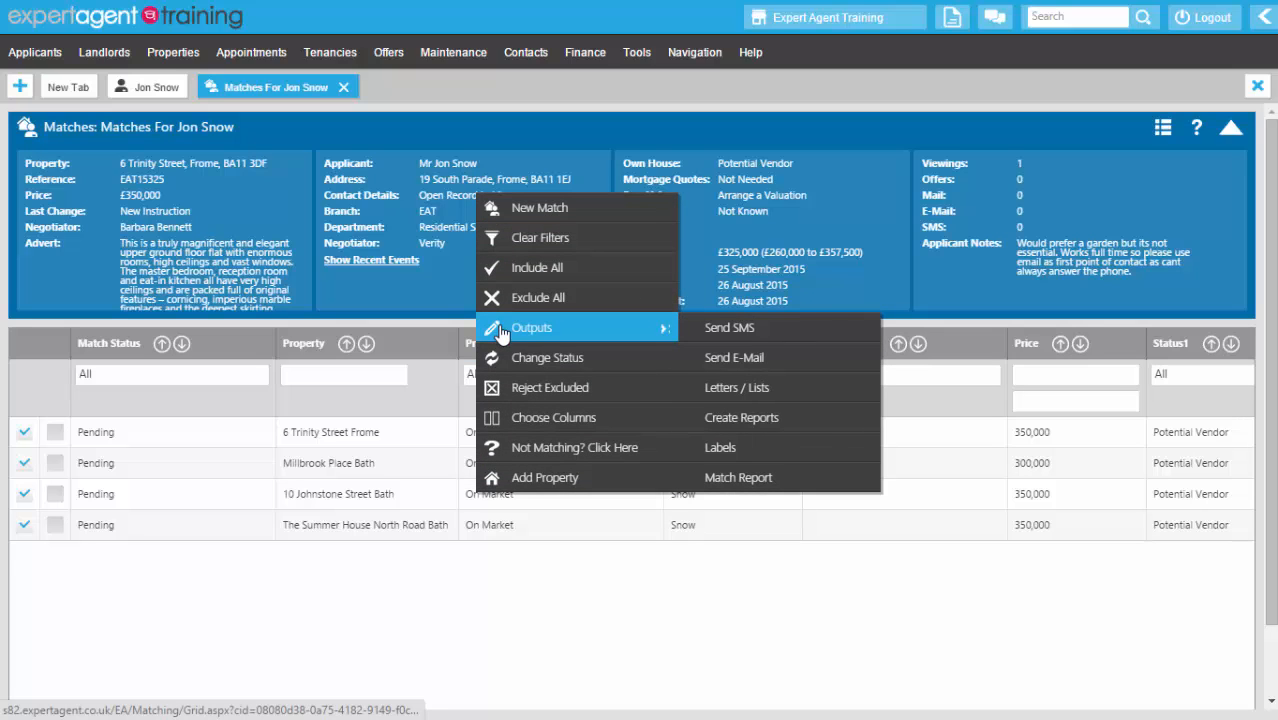
pyautogui.click(789, 361)
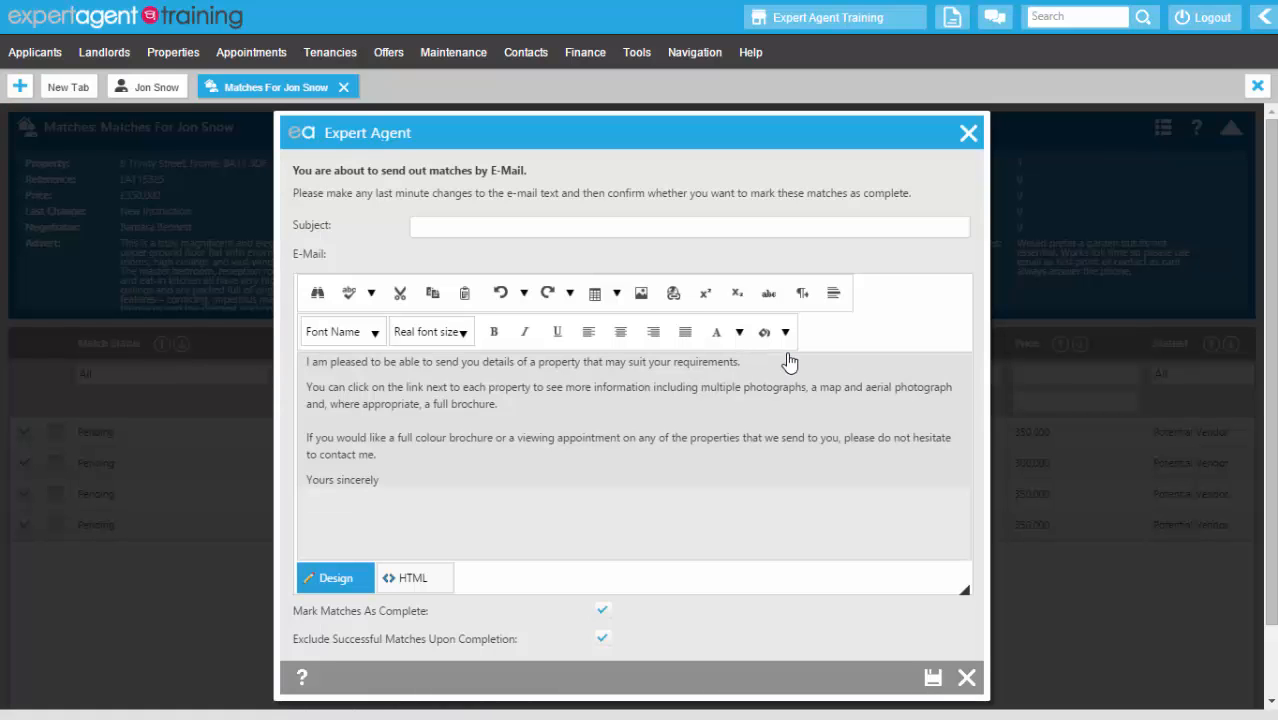
pyautogui.click(487, 229)
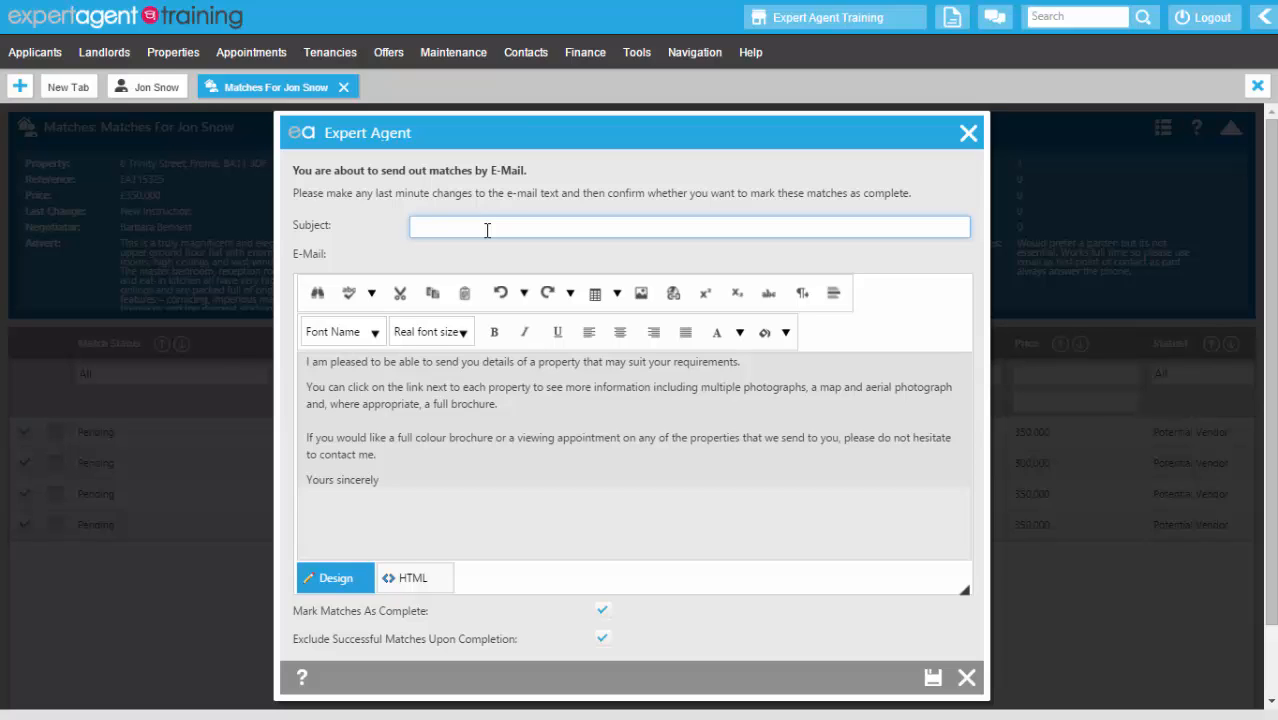
pyautogui.write('Por')
pyautogui.press('BackSpace')
pyautogui.press('BackSpace')
pyautogui.write('roperty Match for Mr Jon Snow')
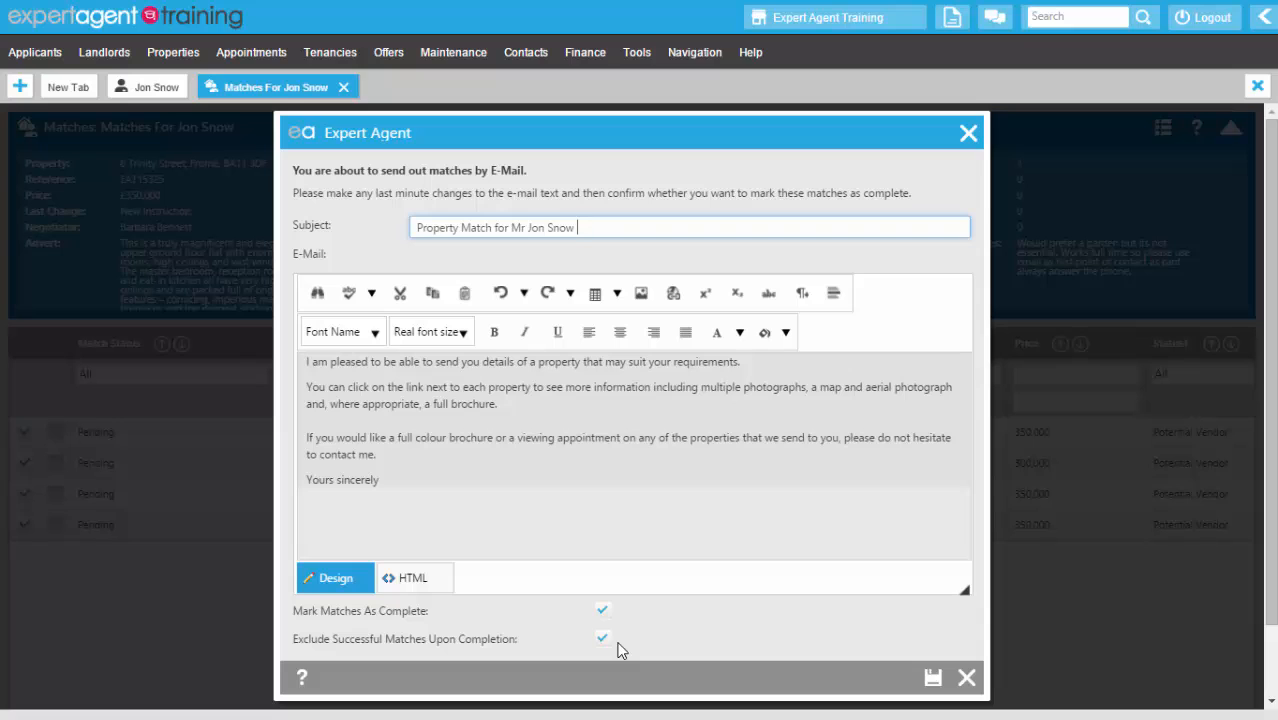
pyautogui.click(932, 678)
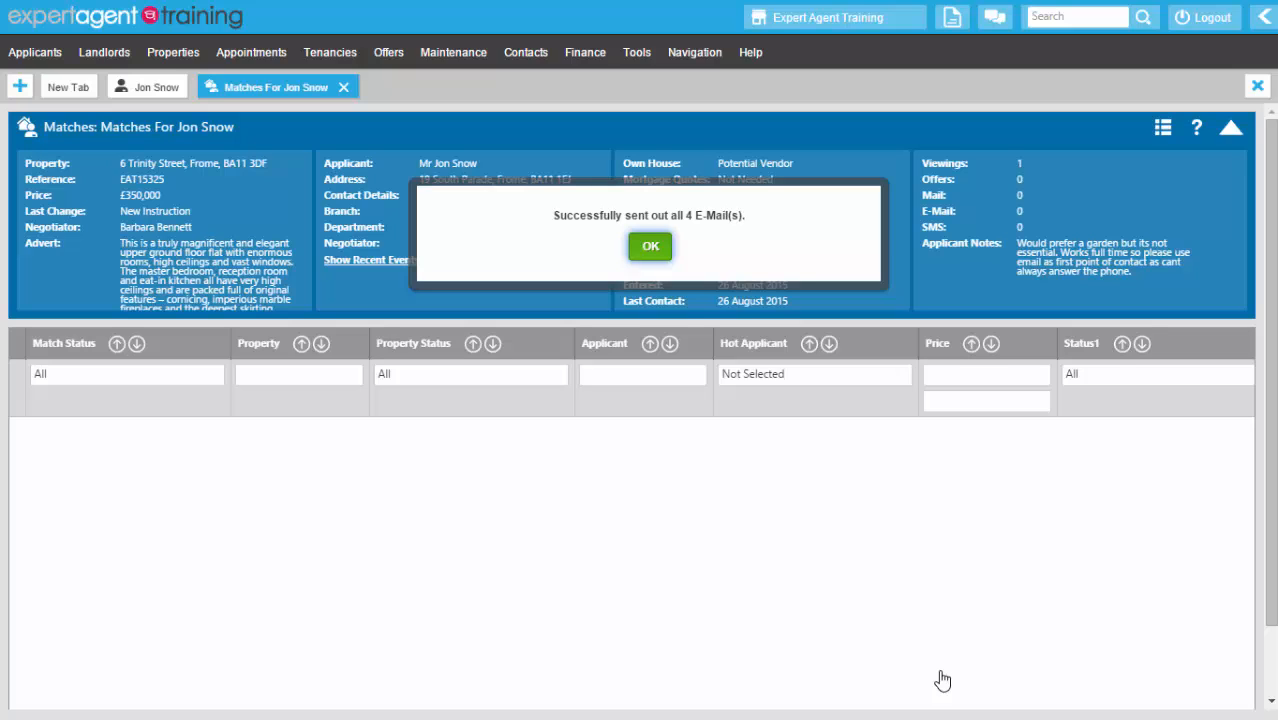
# - Close the Matches tab, review the applicant's Events log, and return to Details
pyautogui.click(648, 248)
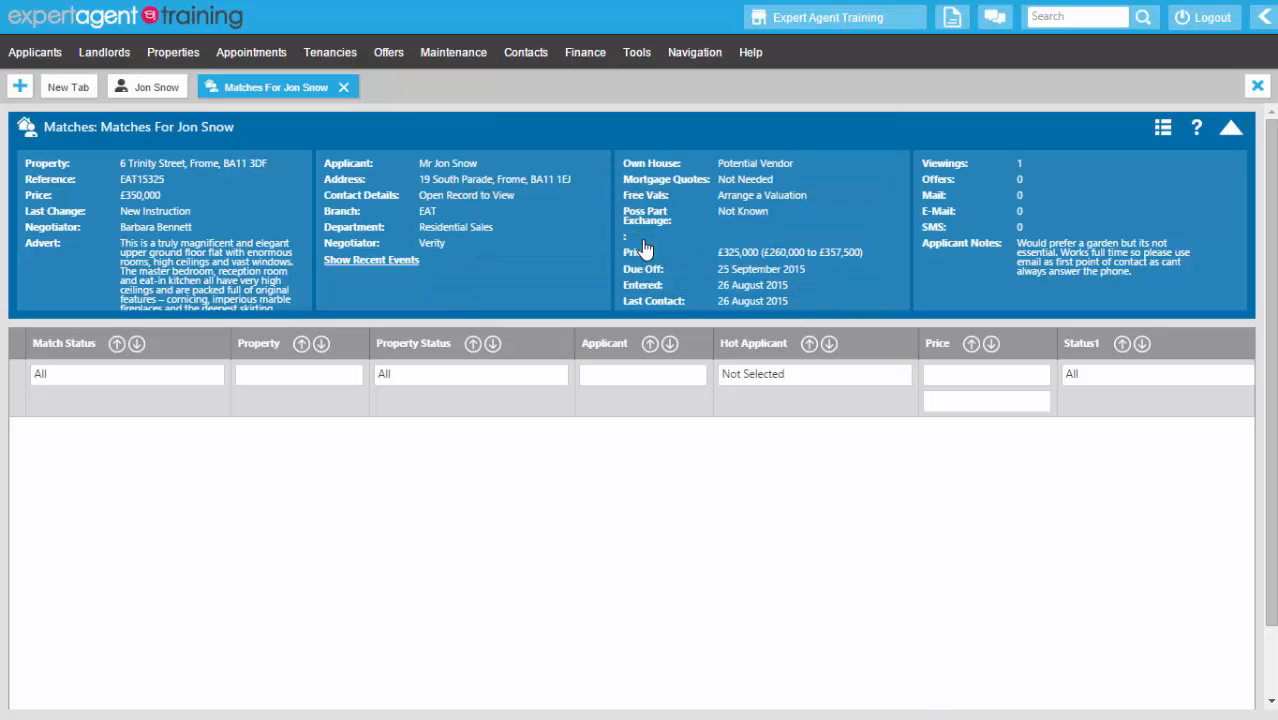
pyautogui.click(343, 88)
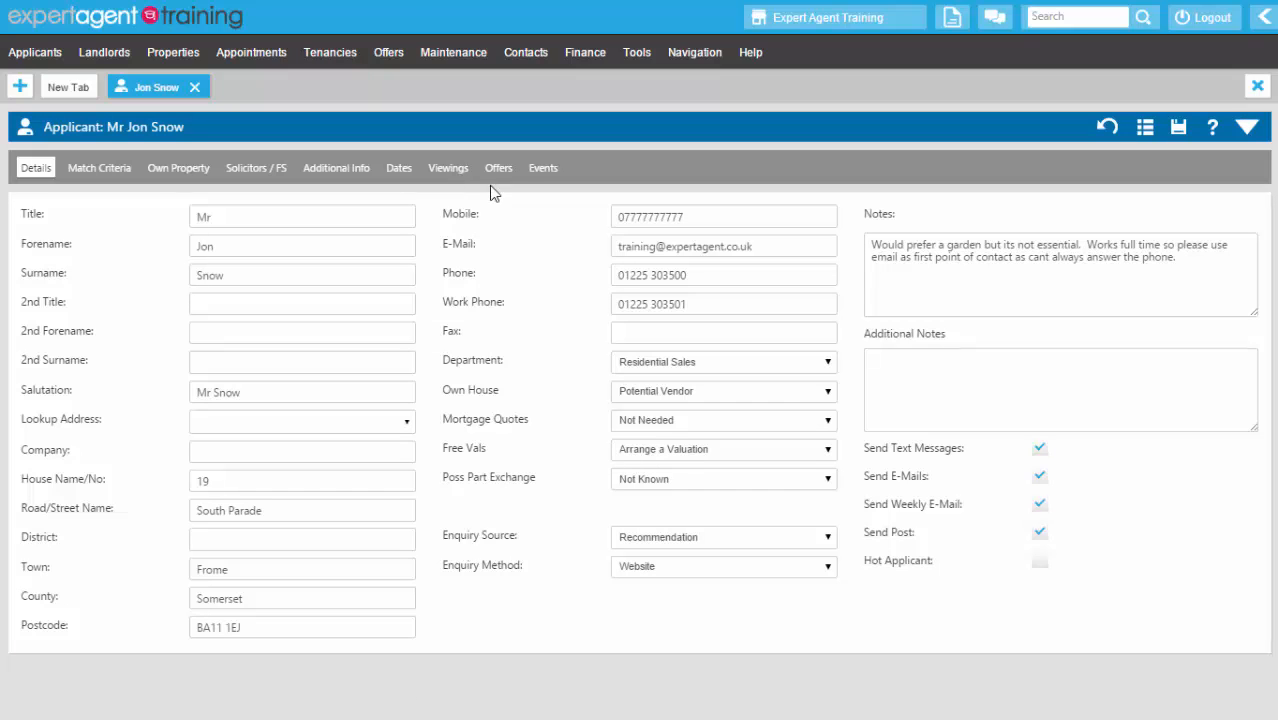
pyautogui.click(543, 170)
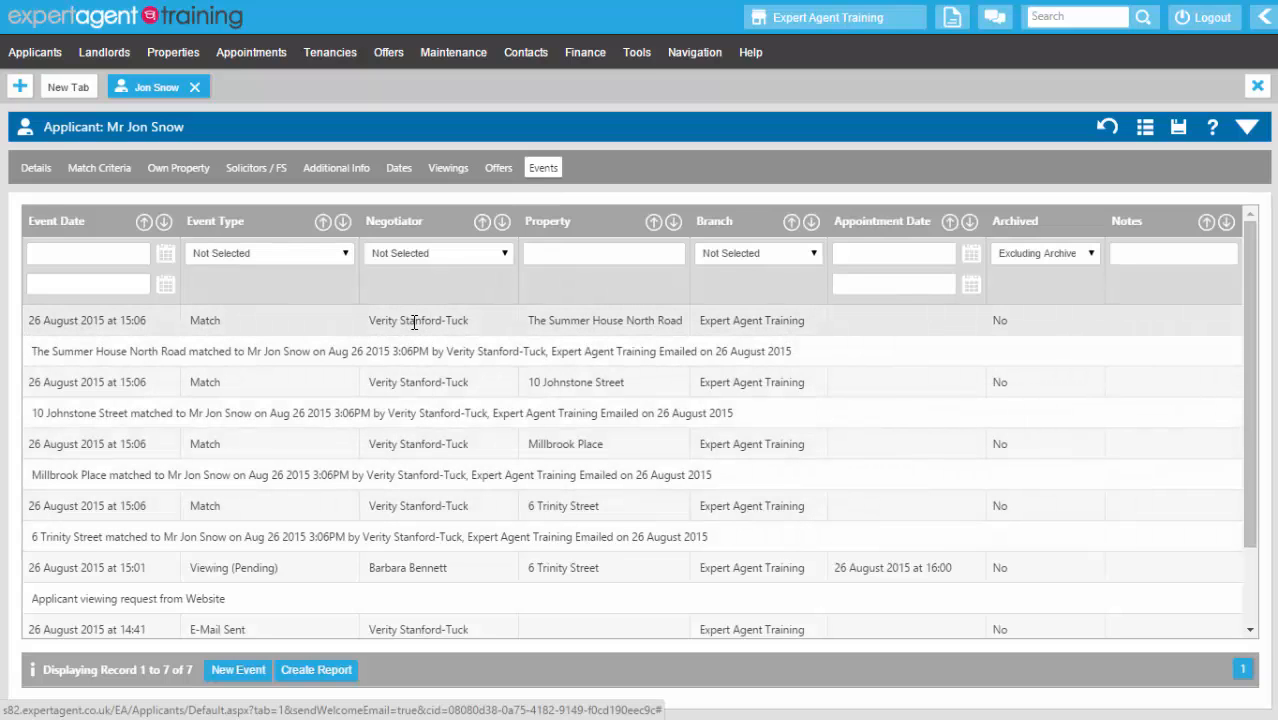
pyautogui.click(30, 170)
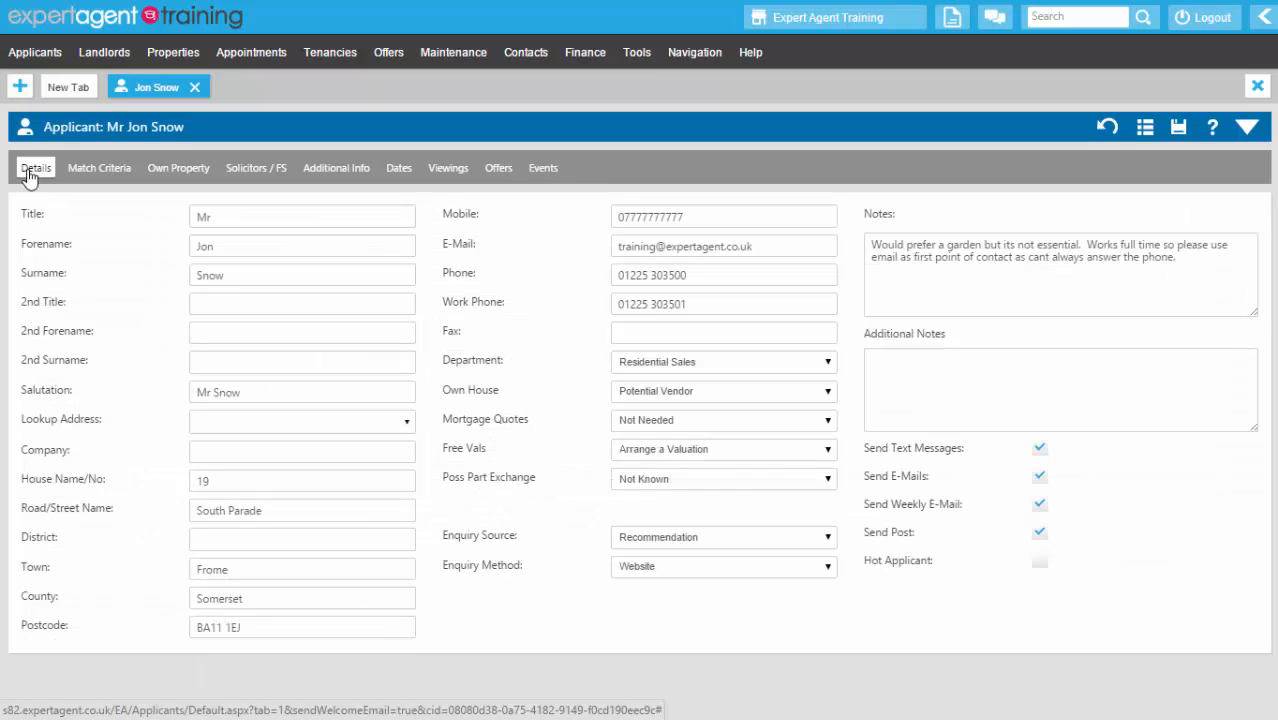
# - Open the applicant's suitable properties in a maximised Property Presentation window
pyautogui.rightClick(410, 147)
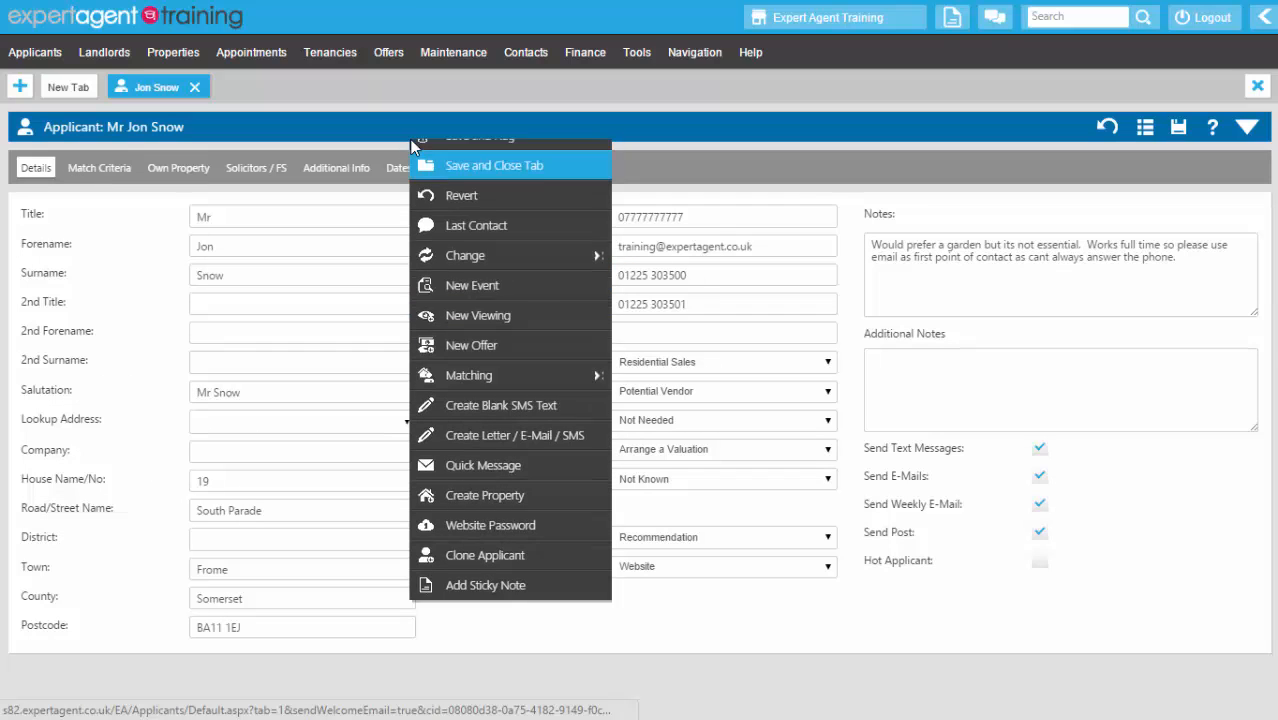
pyautogui.moveTo(528, 428)
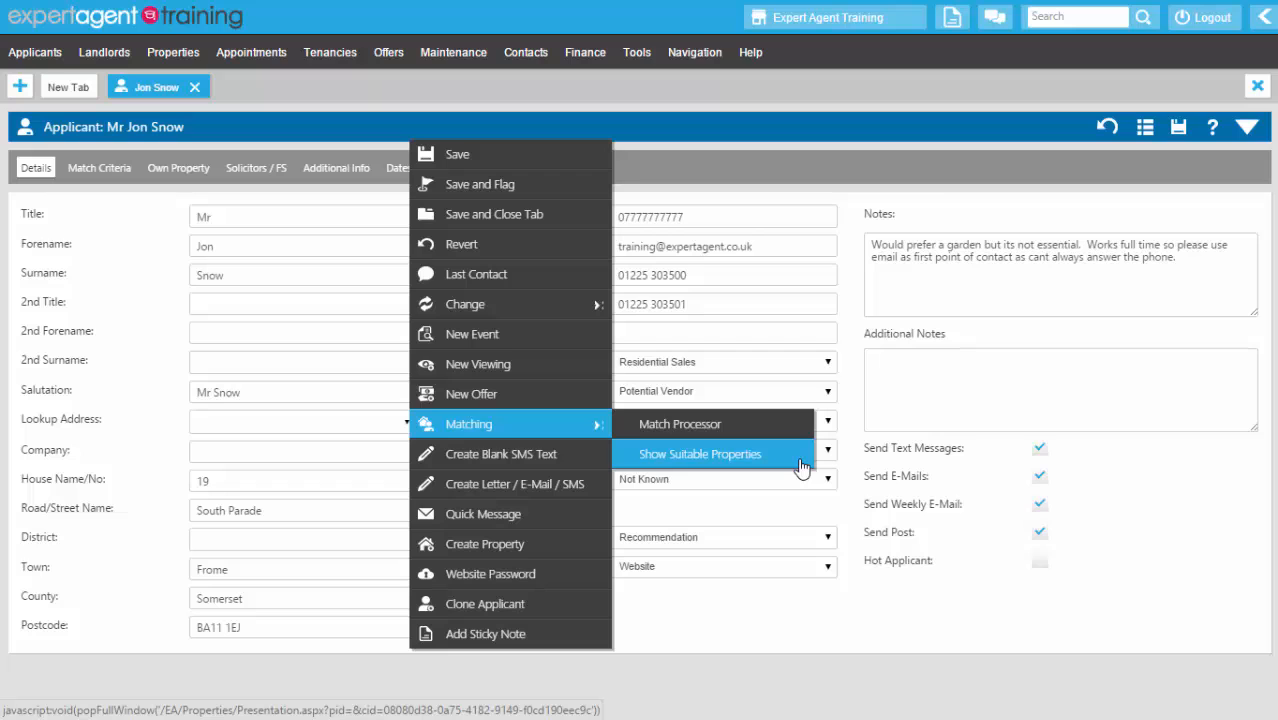
pyautogui.click(801, 466)
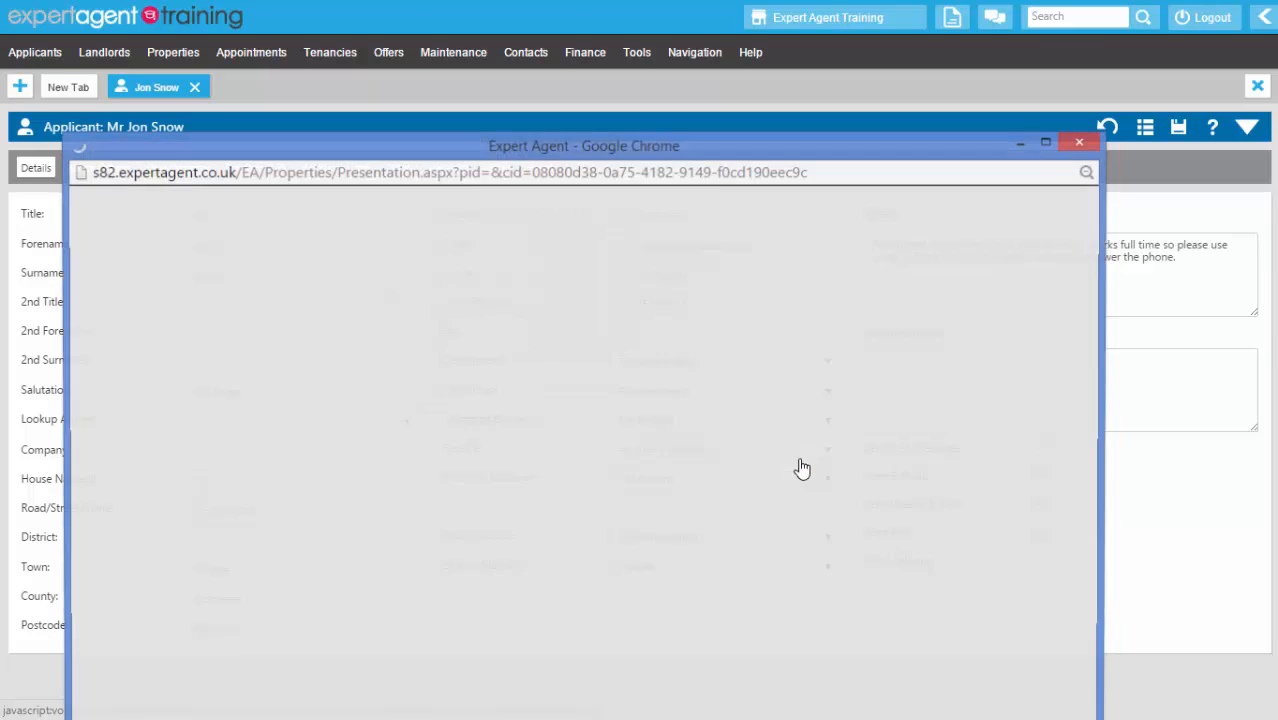
pyautogui.click(1047, 144)
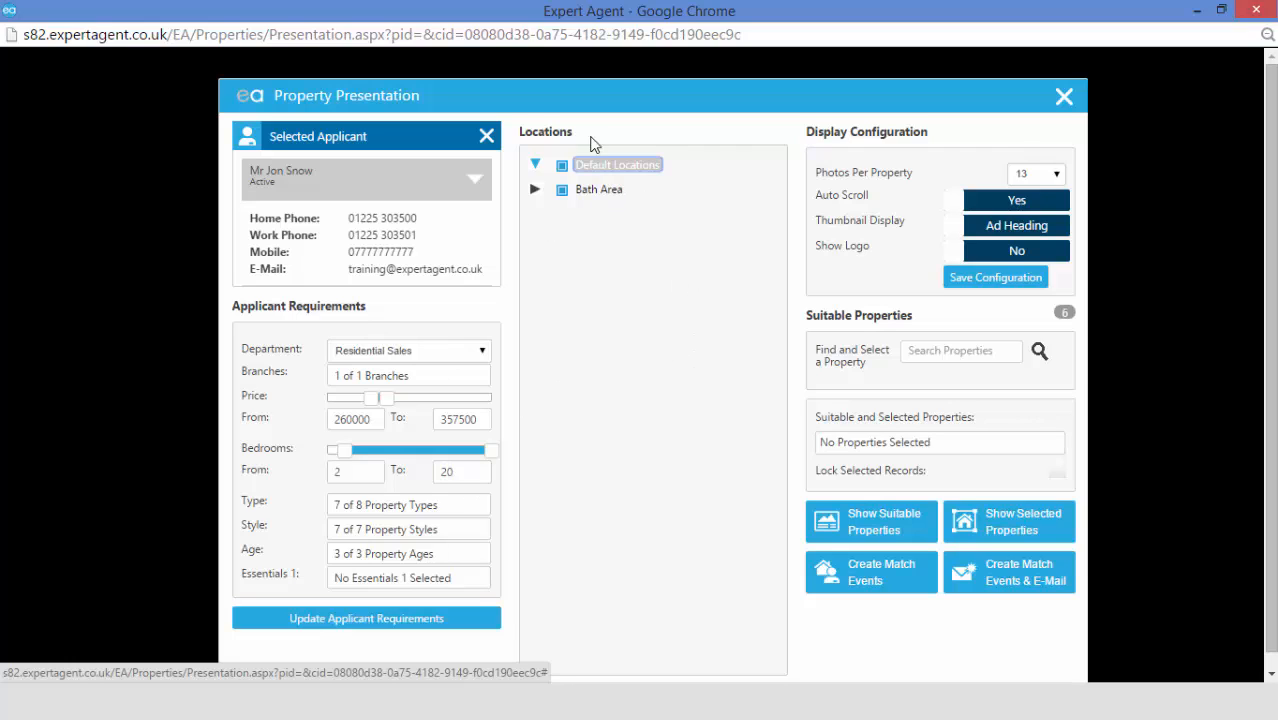
pyautogui.click(1055, 313)
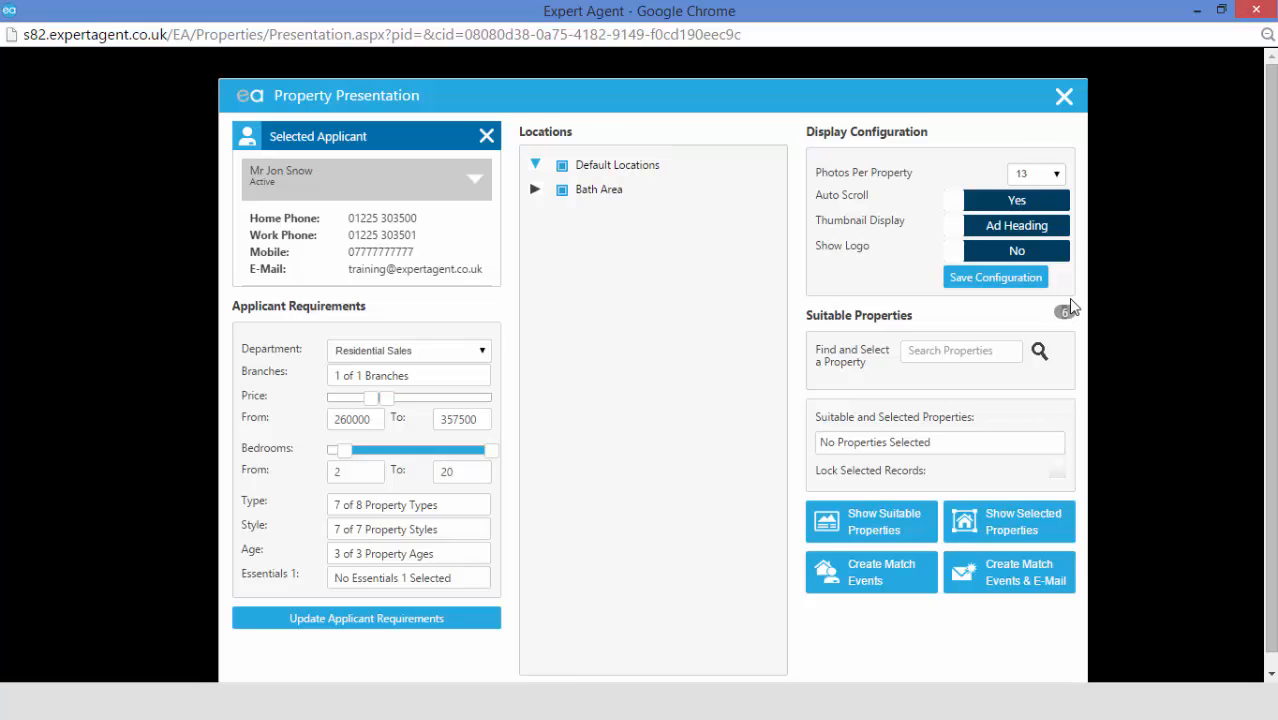
pyautogui.click(927, 345)
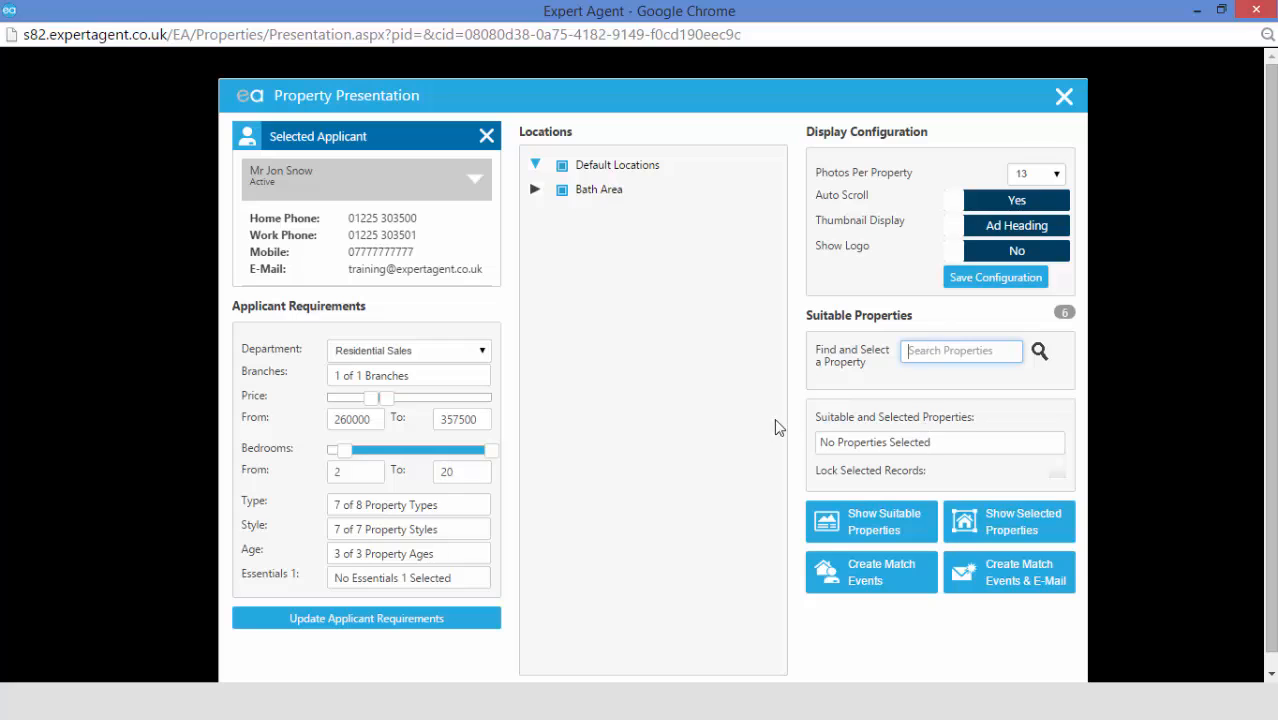
pyautogui.moveTo(812, 420); pyautogui.dragTo(978, 420)
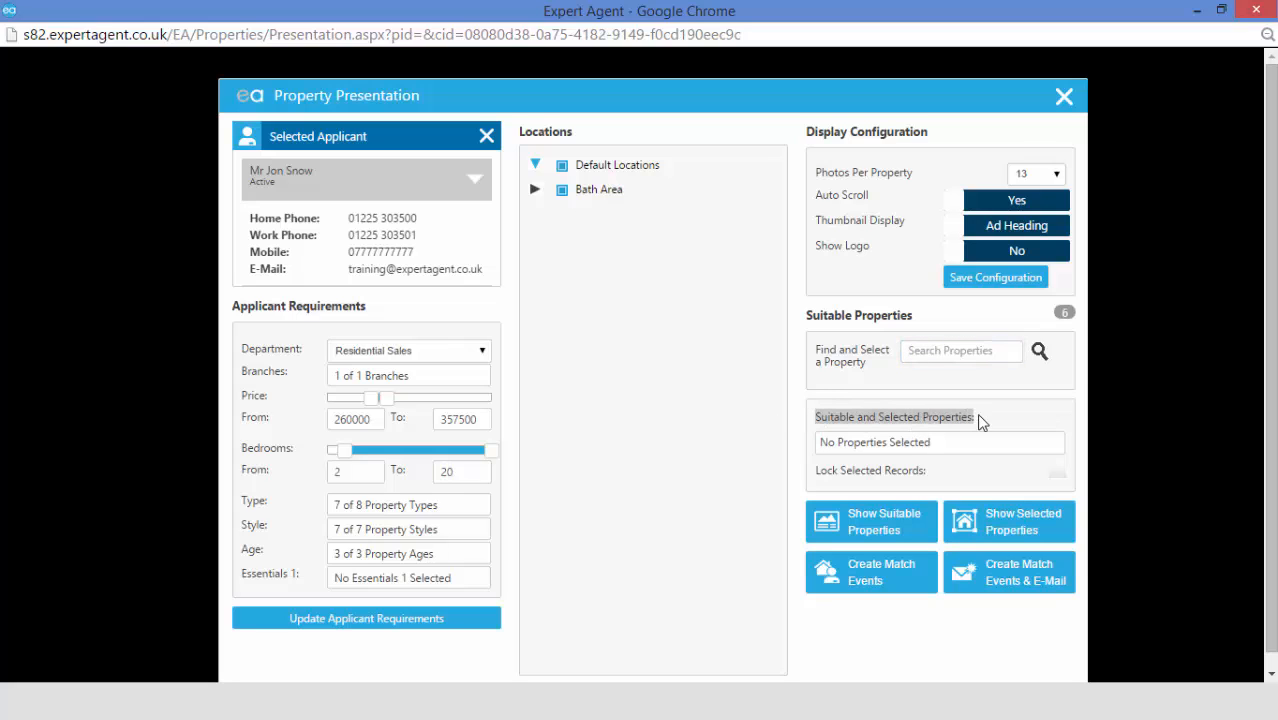
pyautogui.click(978, 448)
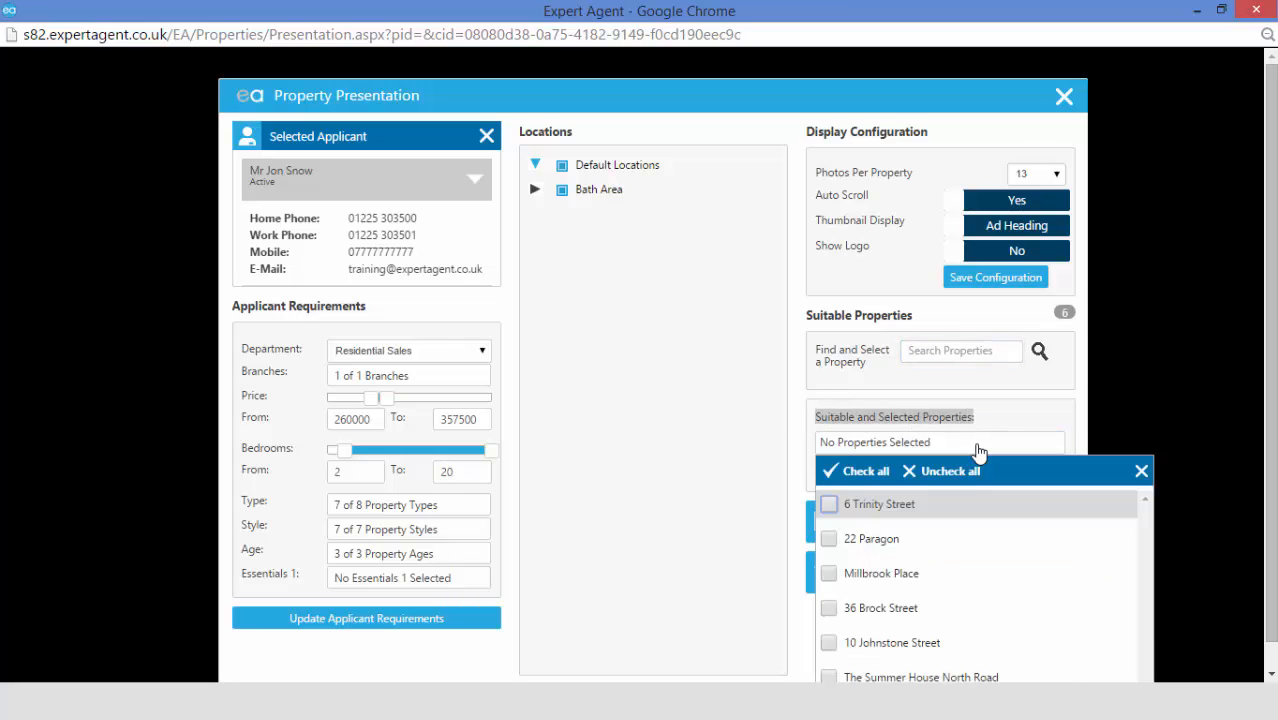
pyautogui.click(858, 473)
pyautogui.click(829, 607)
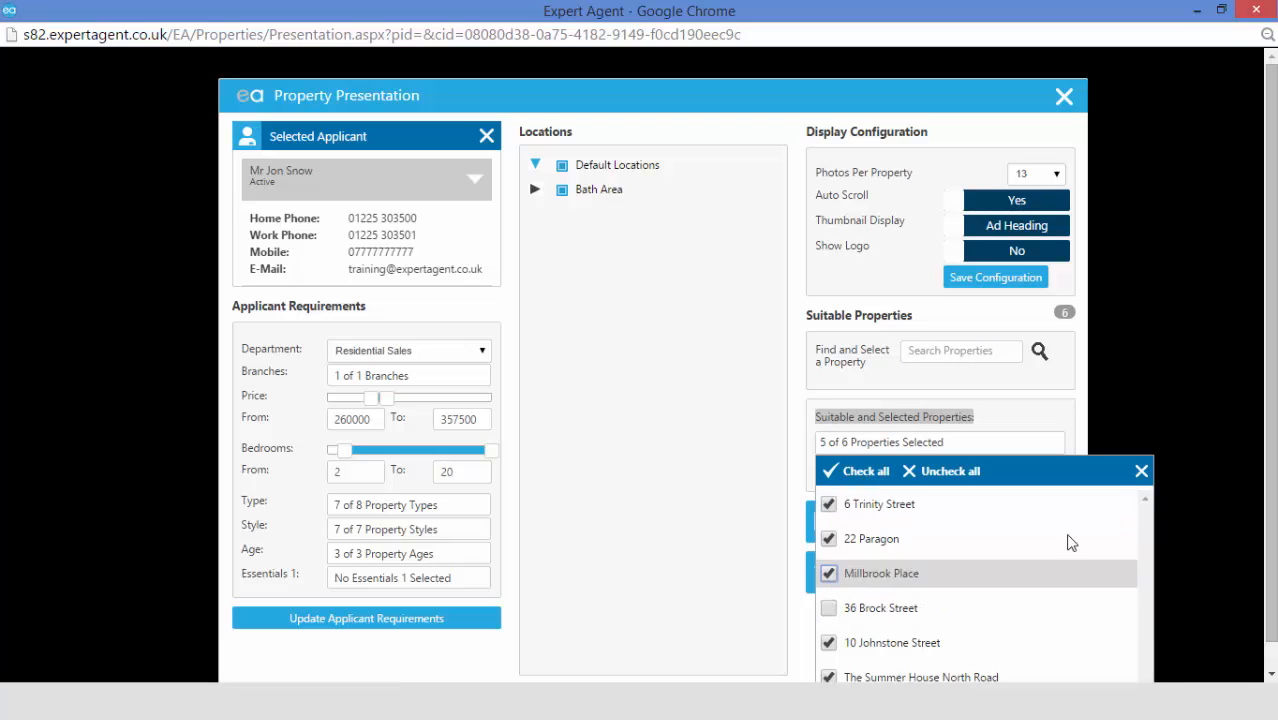
pyautogui.click(1141, 471)
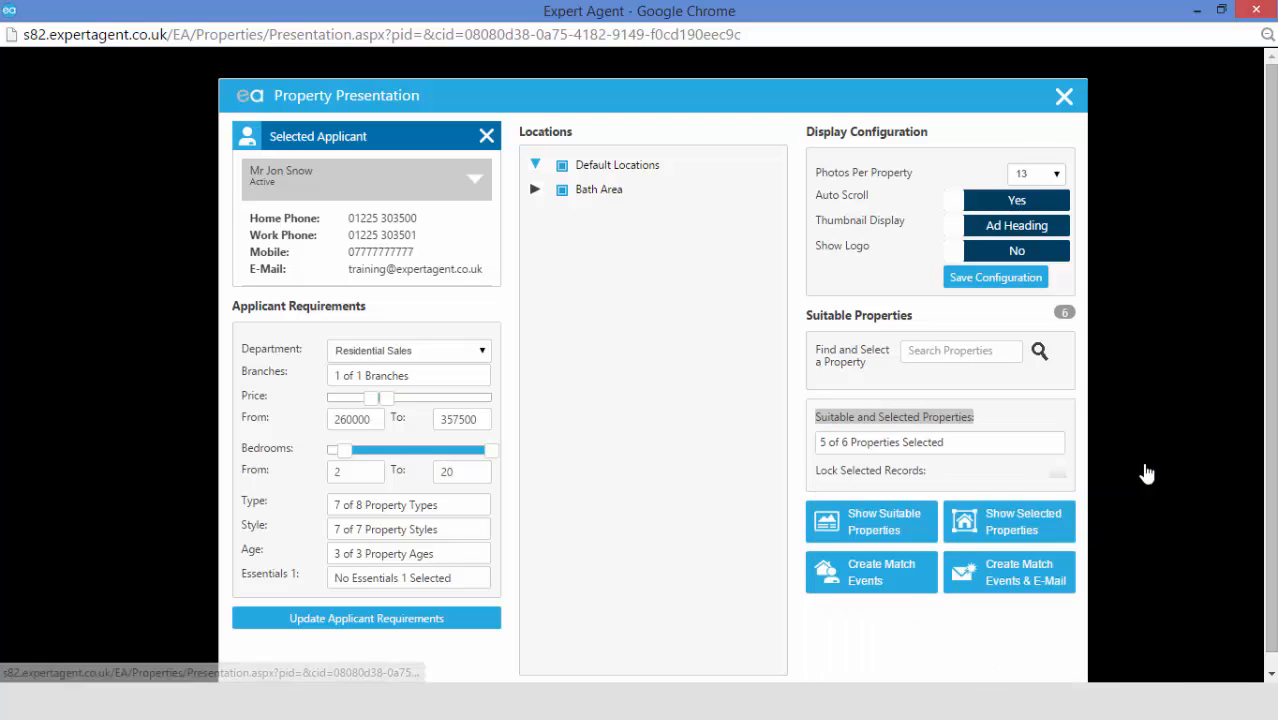
pyautogui.click(1062, 474)
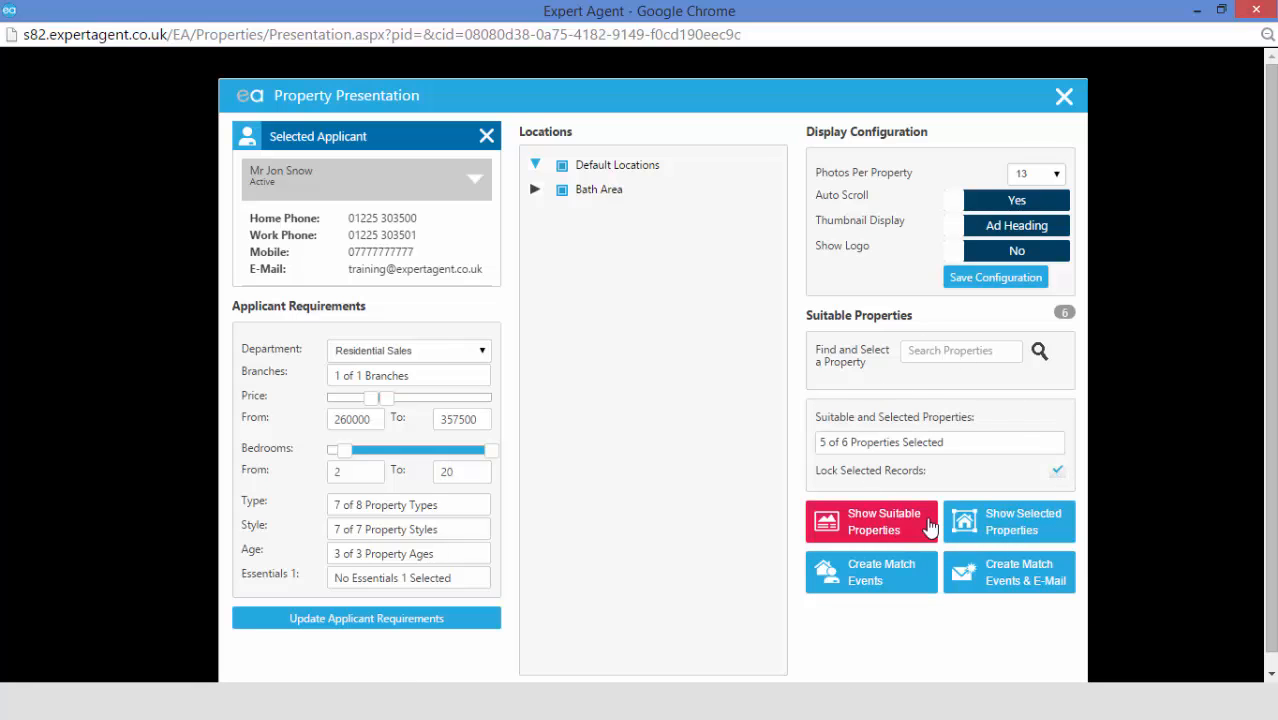
# - Start the slideshow of the selected properties and advance three properties to Millbrook Place
pyautogui.click(1060, 530)
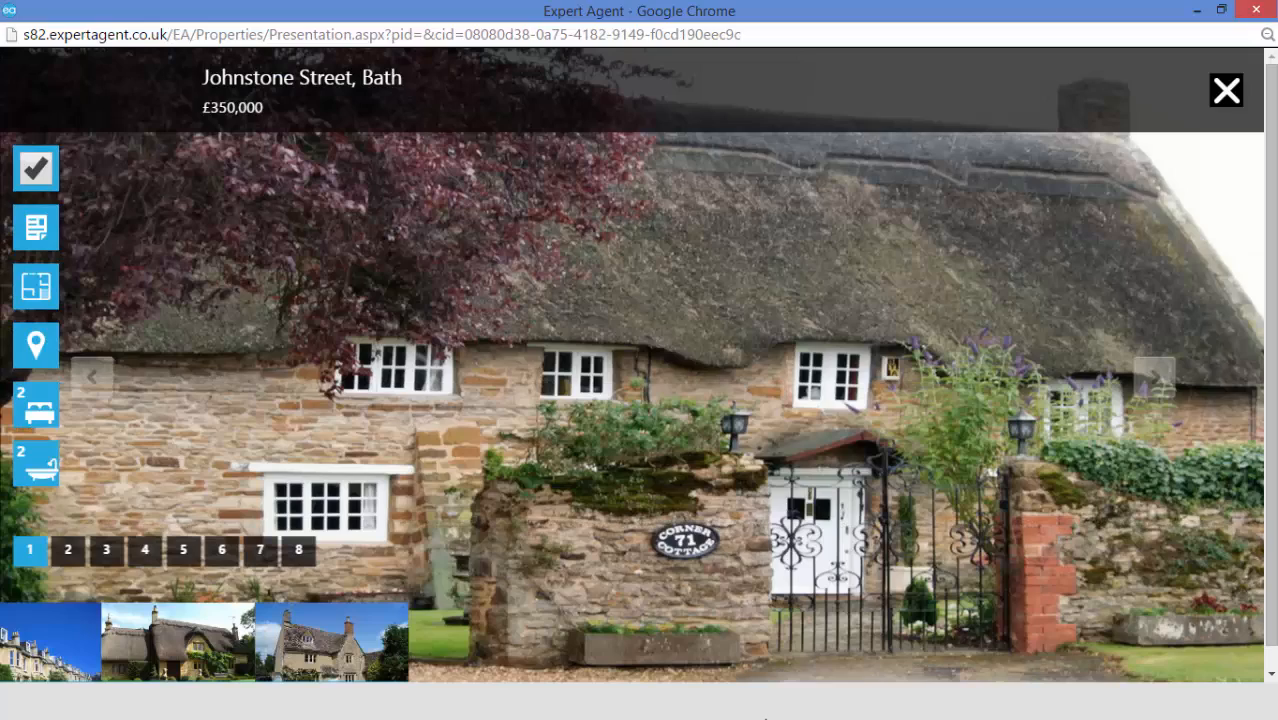
pyautogui.click(1152, 378)
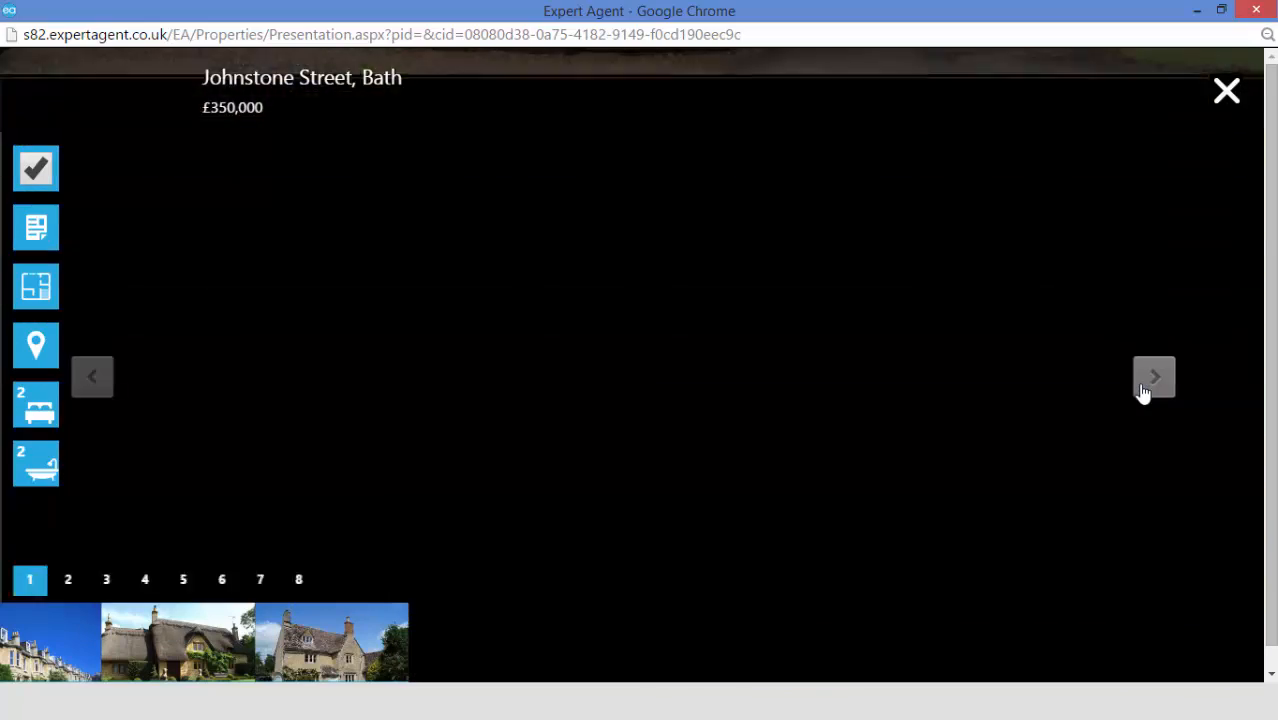
pyautogui.click(1142, 388)
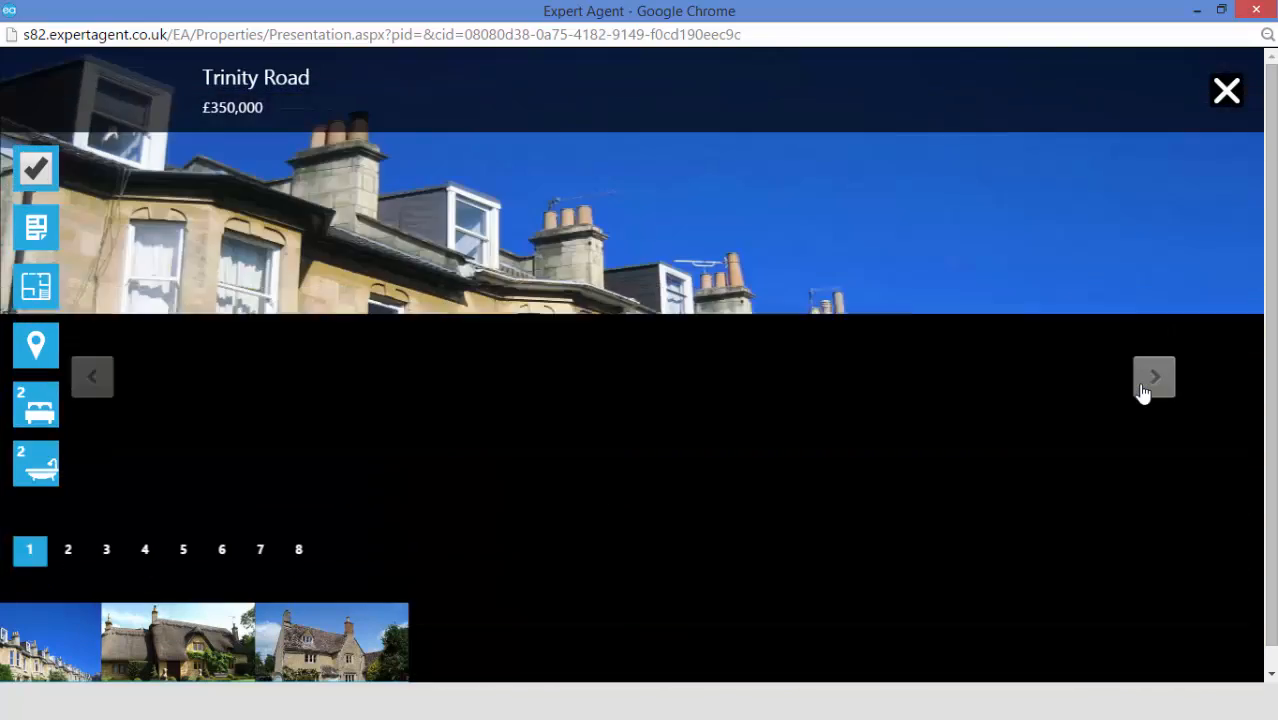
pyautogui.click(1142, 388)
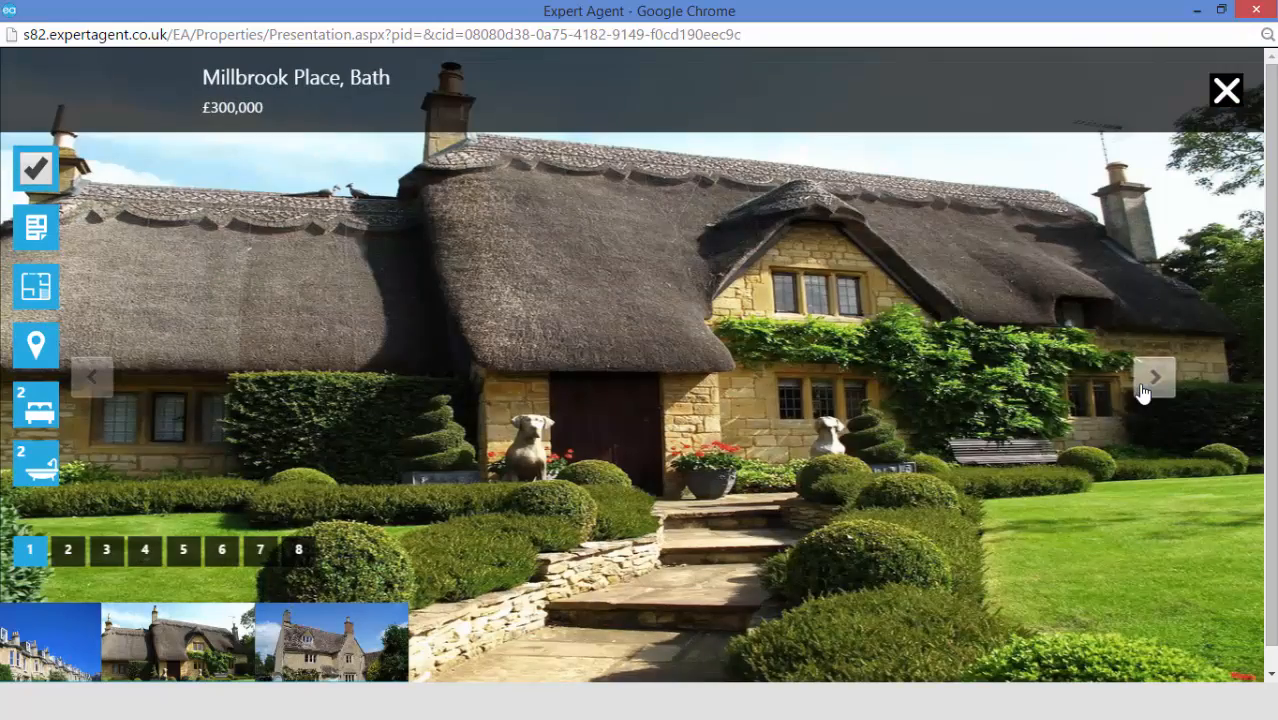
# - Browse Millbrook Place's second through fifth photos
pyautogui.click(68, 549)
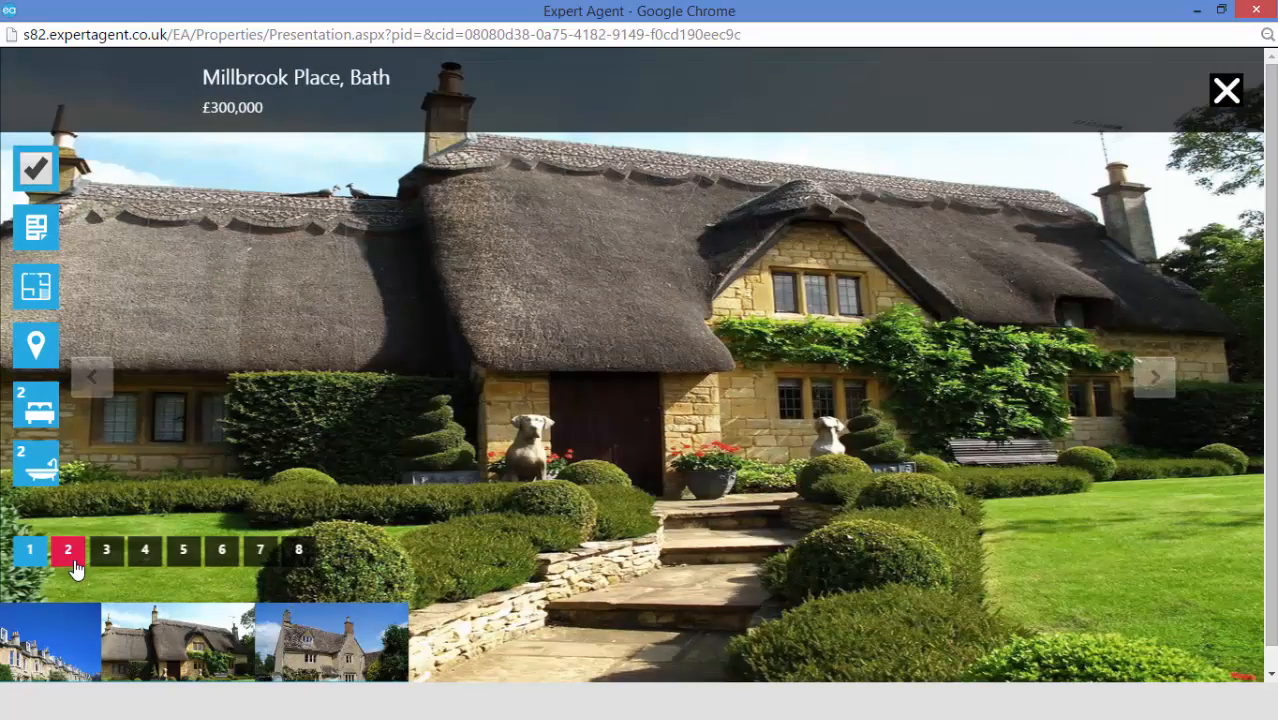
pyautogui.click(107, 551)
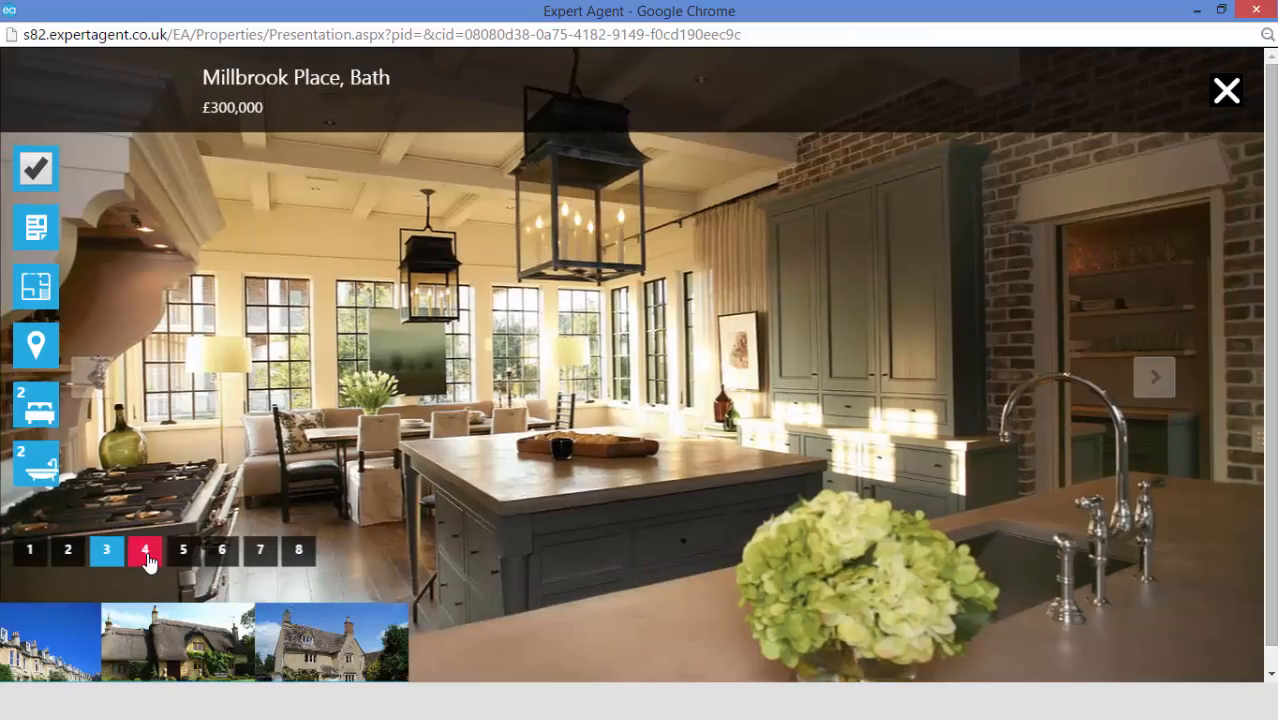
pyautogui.click(145, 551)
pyautogui.click(182, 553)
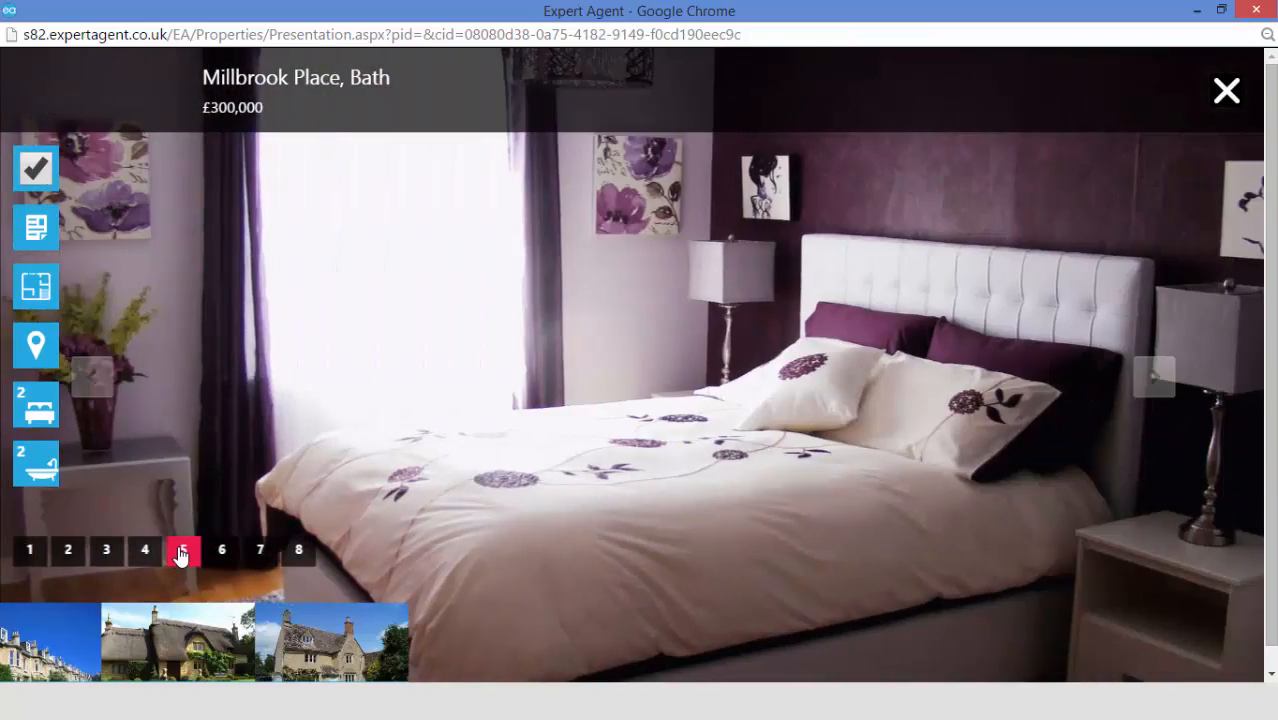
# - Untick The Summer House and move on to Johnstone Street, Bath at £350,000
pyautogui.click(35, 173)
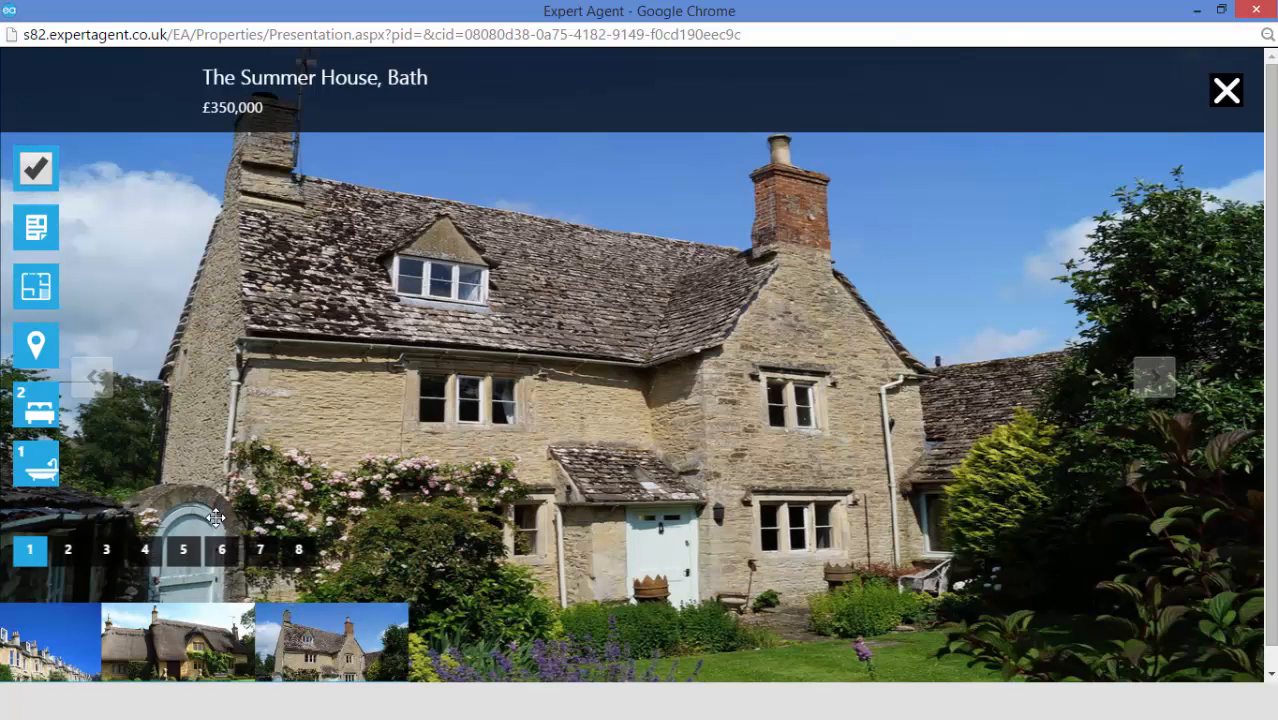
pyautogui.click(36, 174)
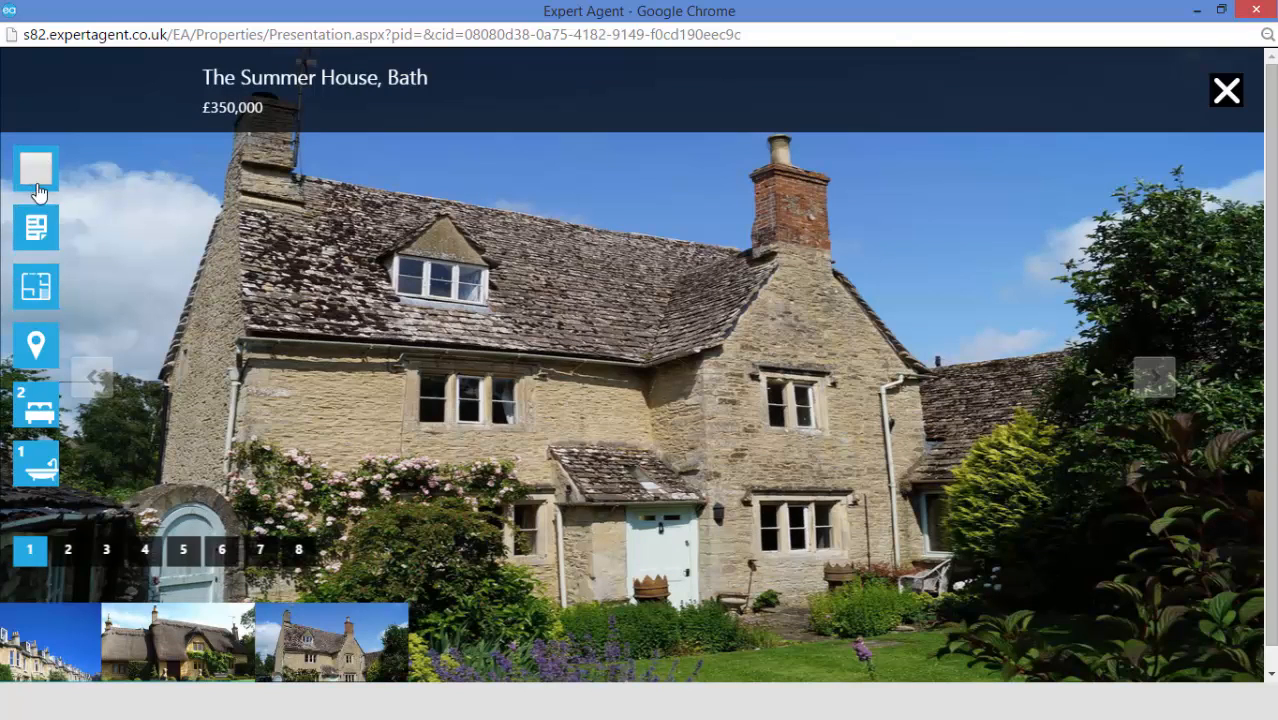
pyautogui.click(1173, 378)
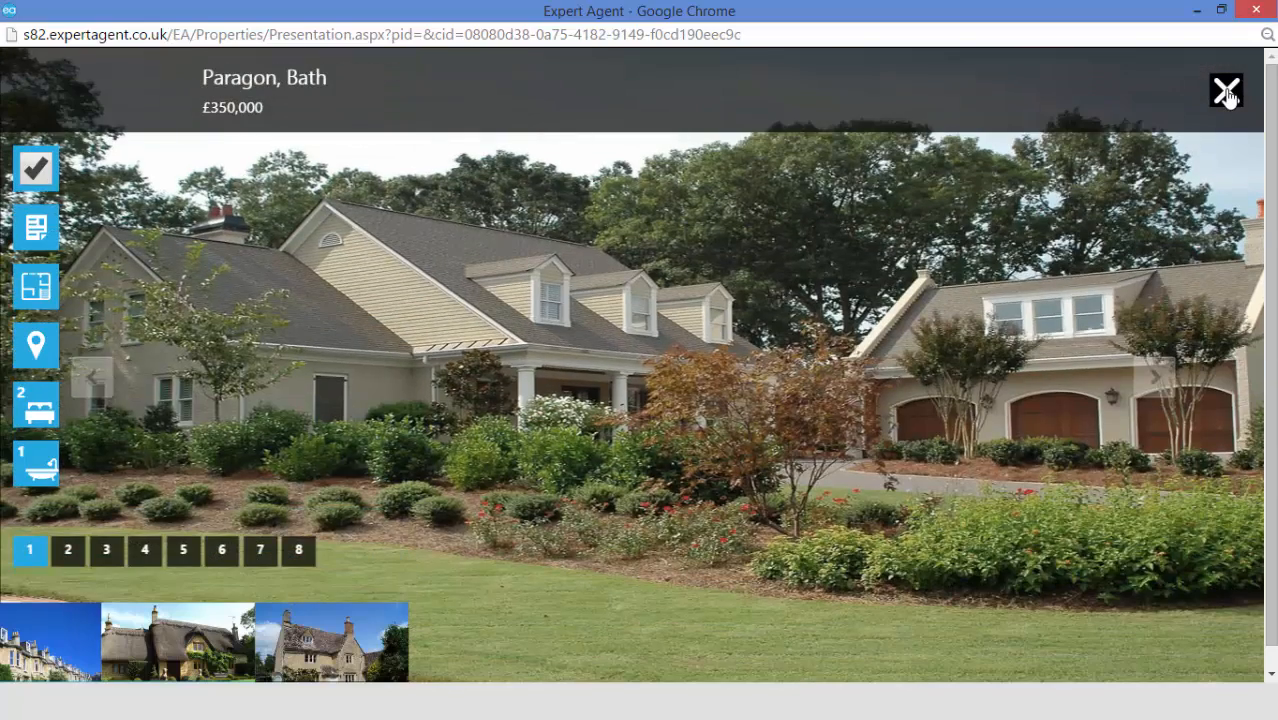
# - Close the property slideshow, then the Property Presentation popup showing 4 of 6 selected
pyautogui.click(1226, 92)
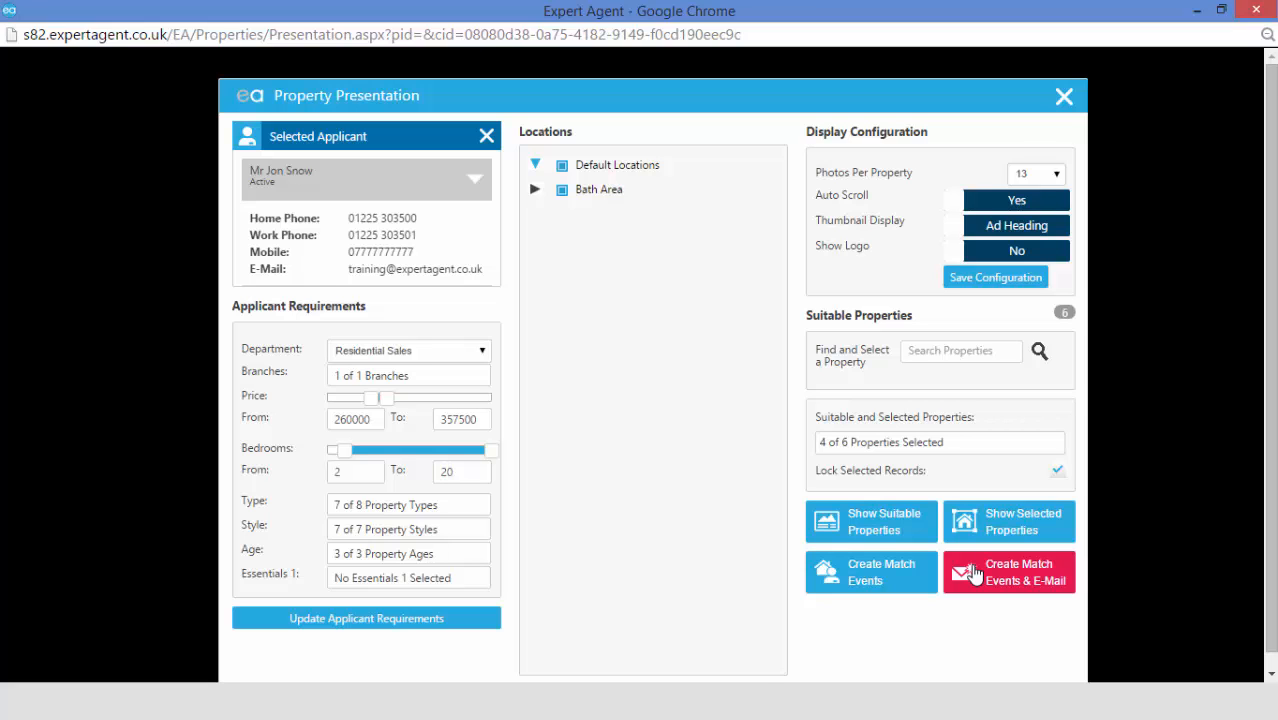
pyautogui.click(1064, 97)
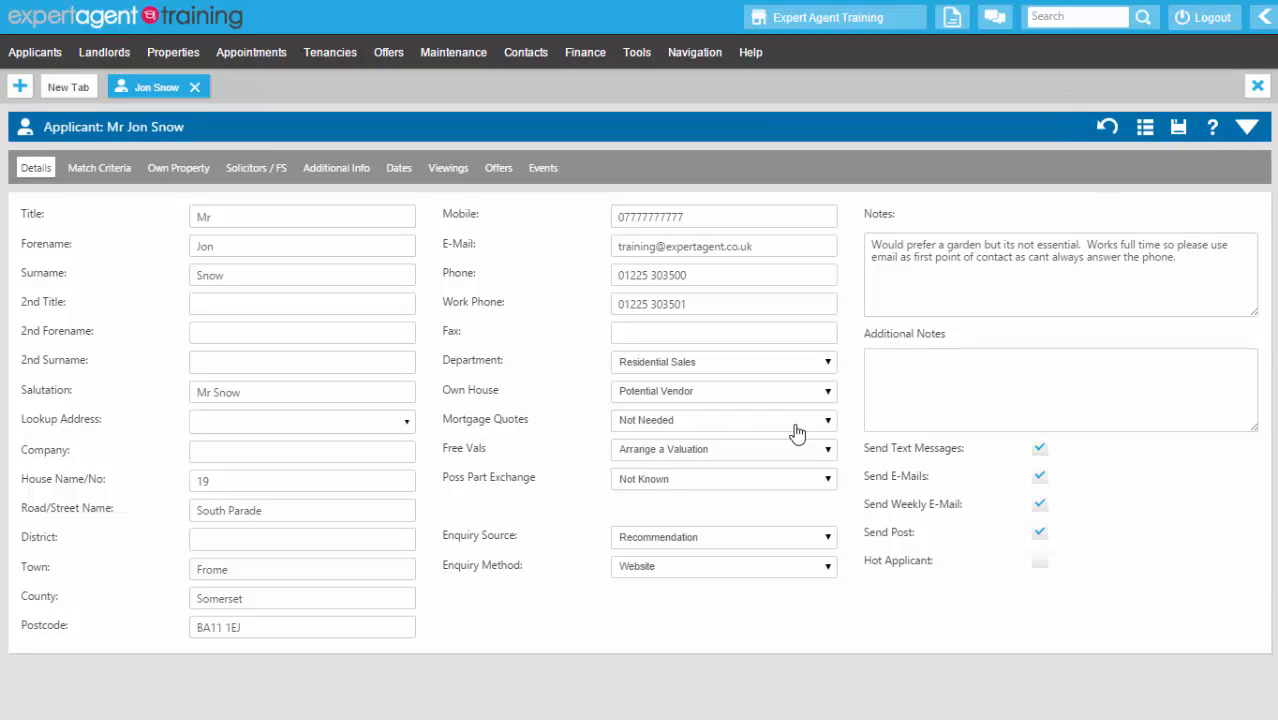
pyautogui.moveTo(22, 60)
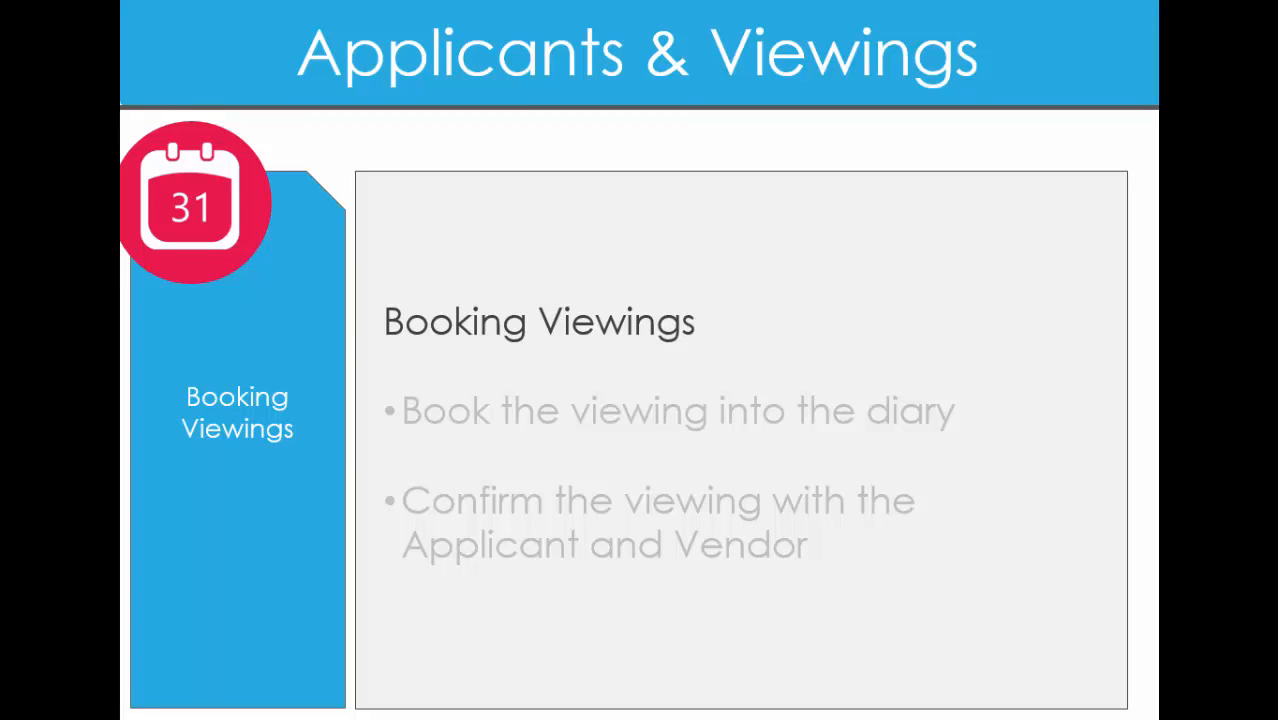
# - Reveal the Booking Viewings bullets on diary booking and confirming with Applicant and Vendor
pyautogui.click(861, 557)
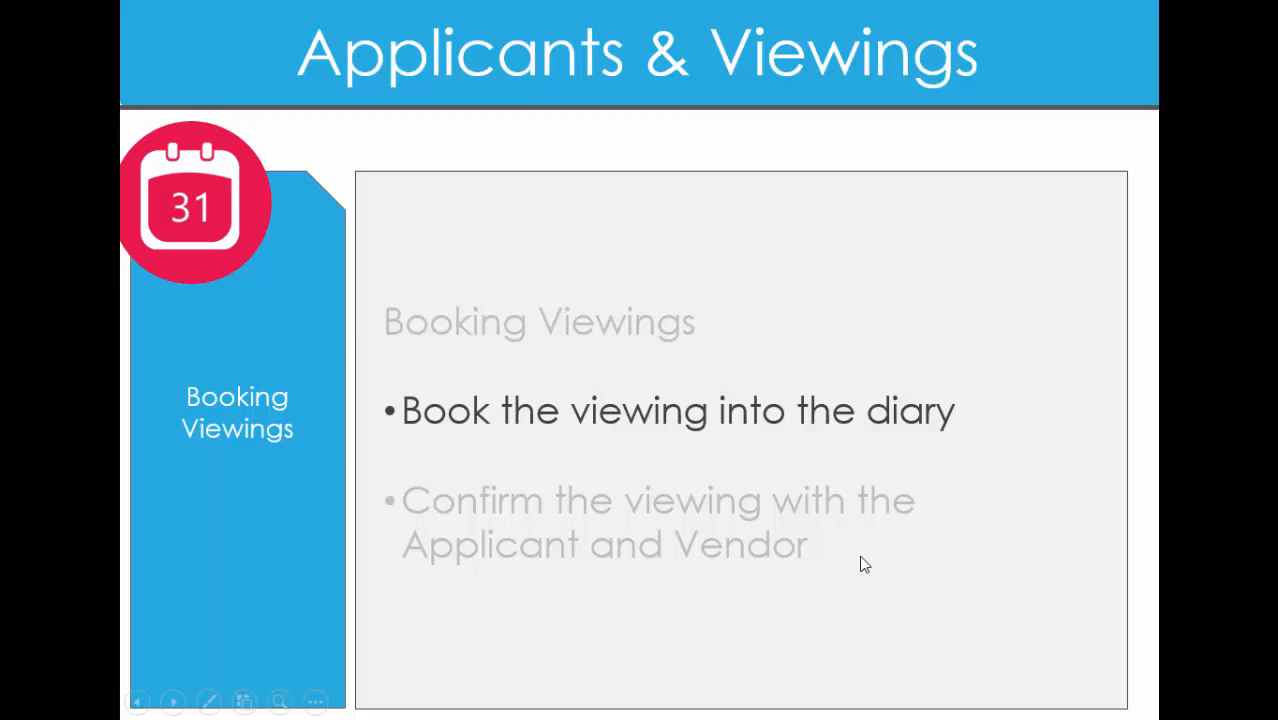
pyautogui.click(861, 558)
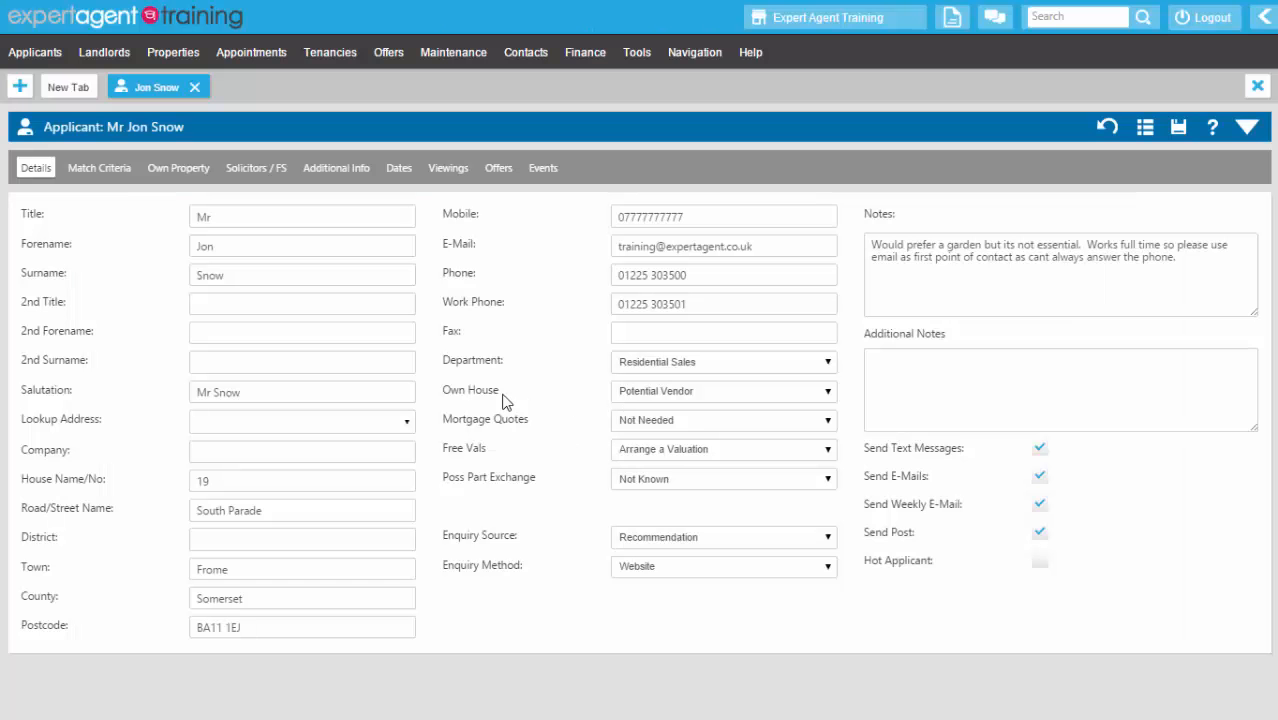
# - From the applicant's Viewings tab, choose New Viewing from the right-click menu
pyautogui.moveTo(249, 60)
pyautogui.click(446, 172)
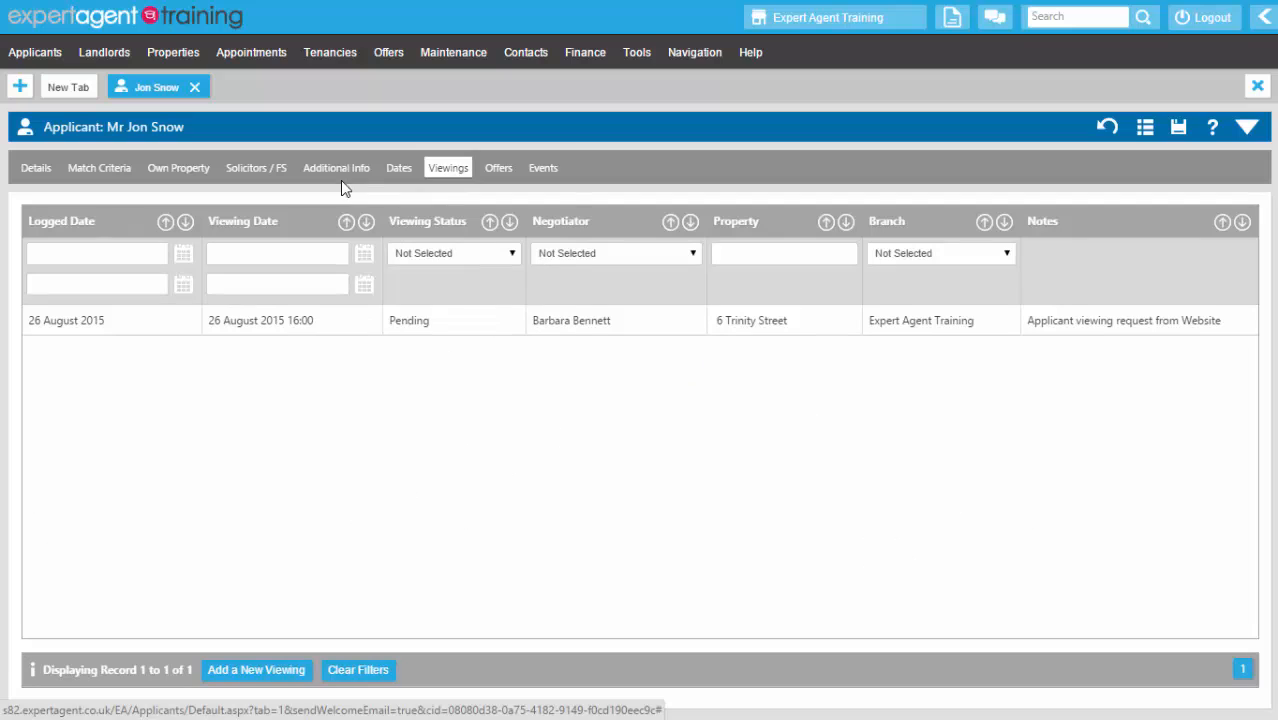
pyautogui.rightClick(371, 145)
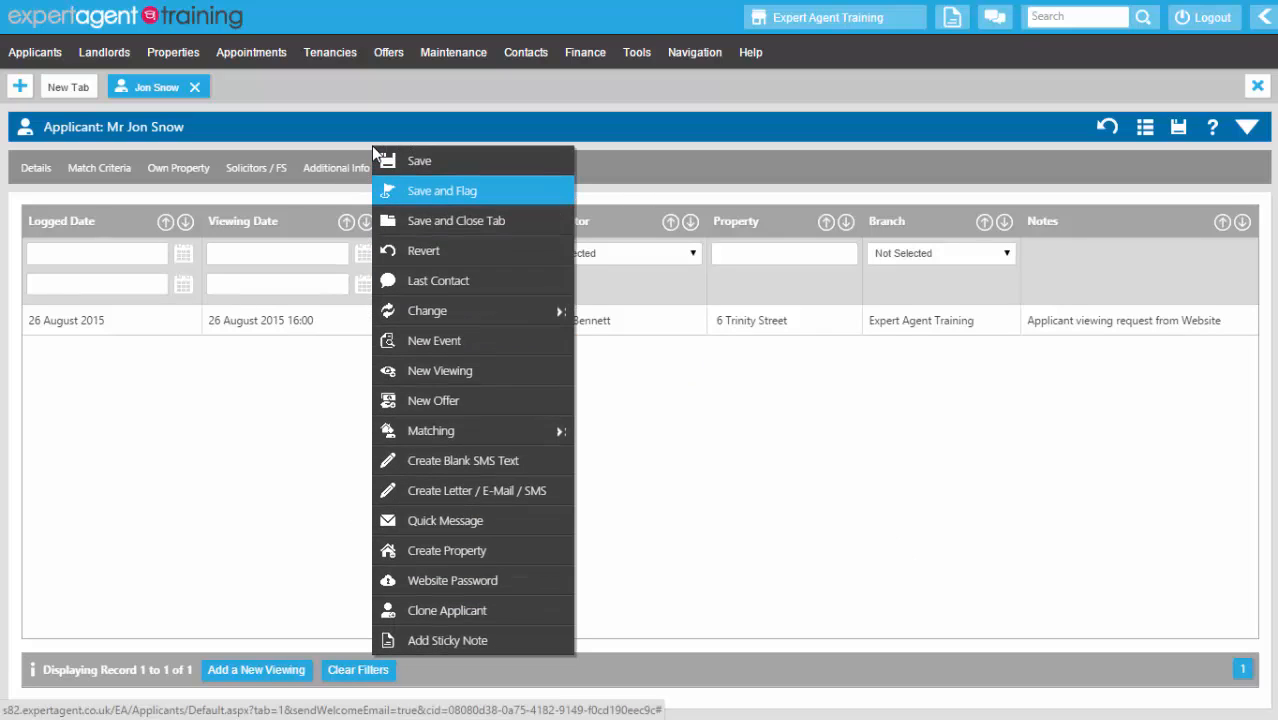
pyautogui.click(412, 372)
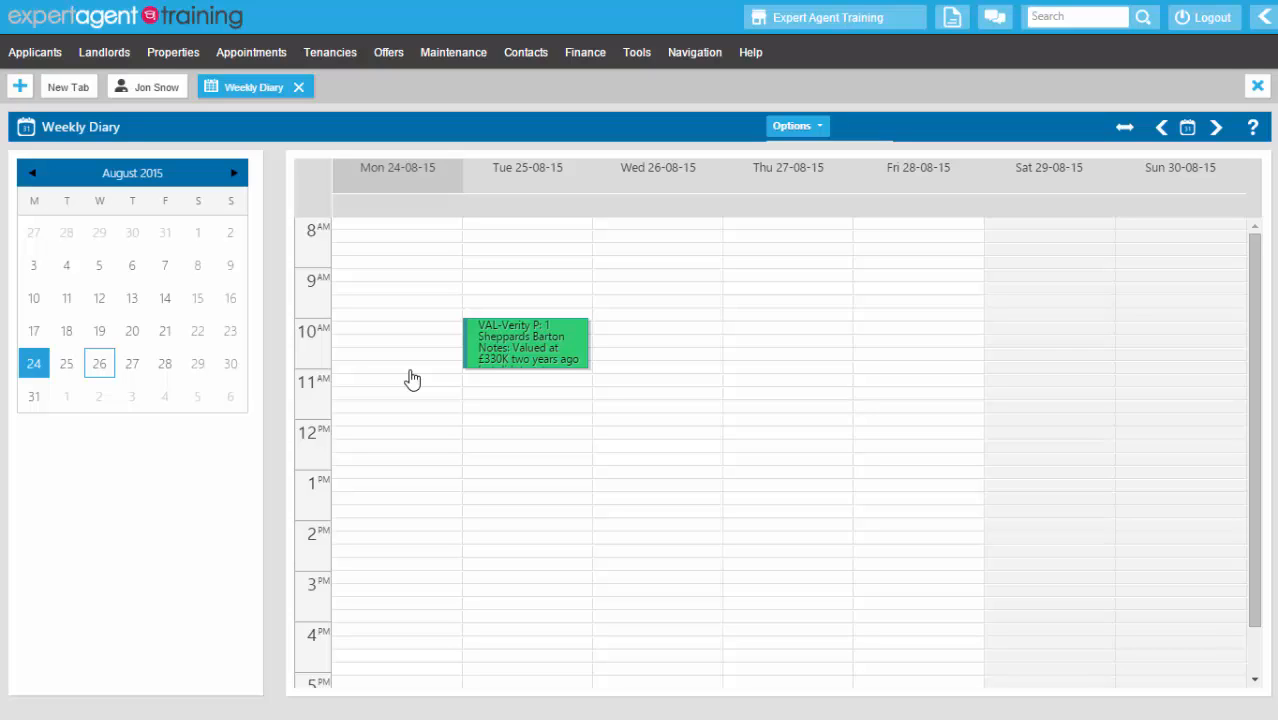
# - Create a Viewing appointment in the Wednesday 26 August 2015, 10AM diary slot
pyautogui.click(660, 324)
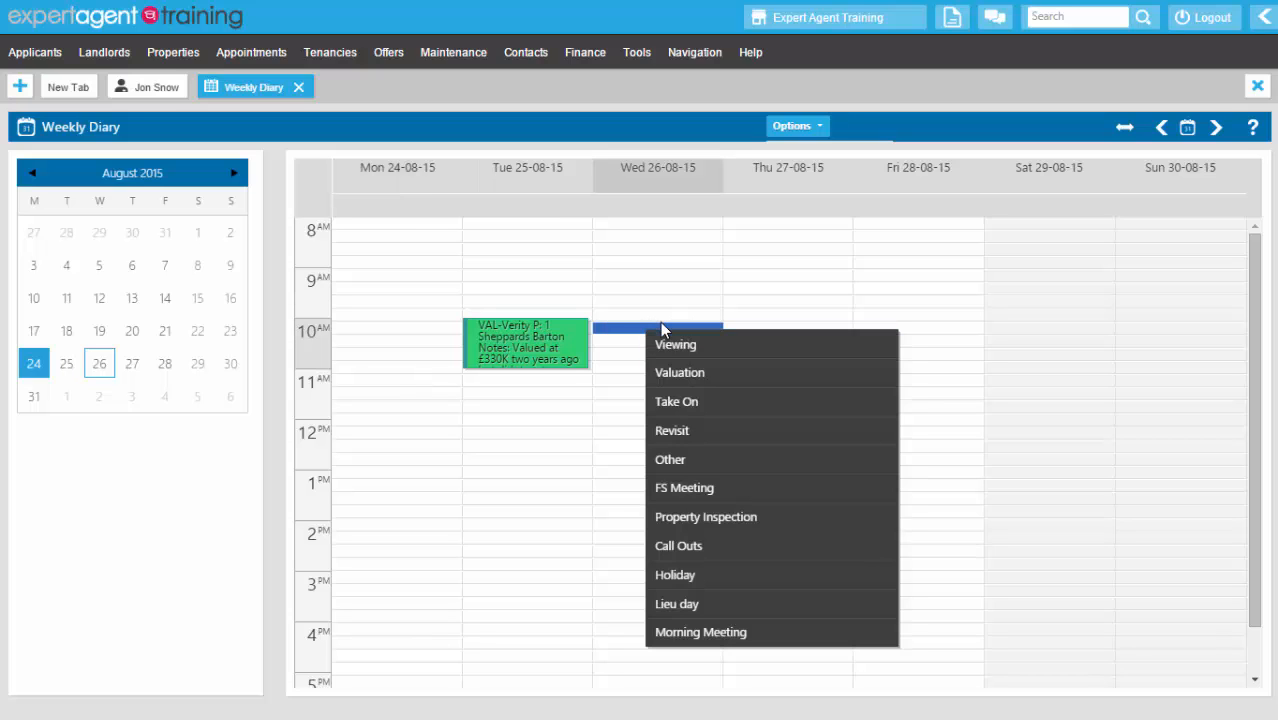
pyautogui.click(664, 352)
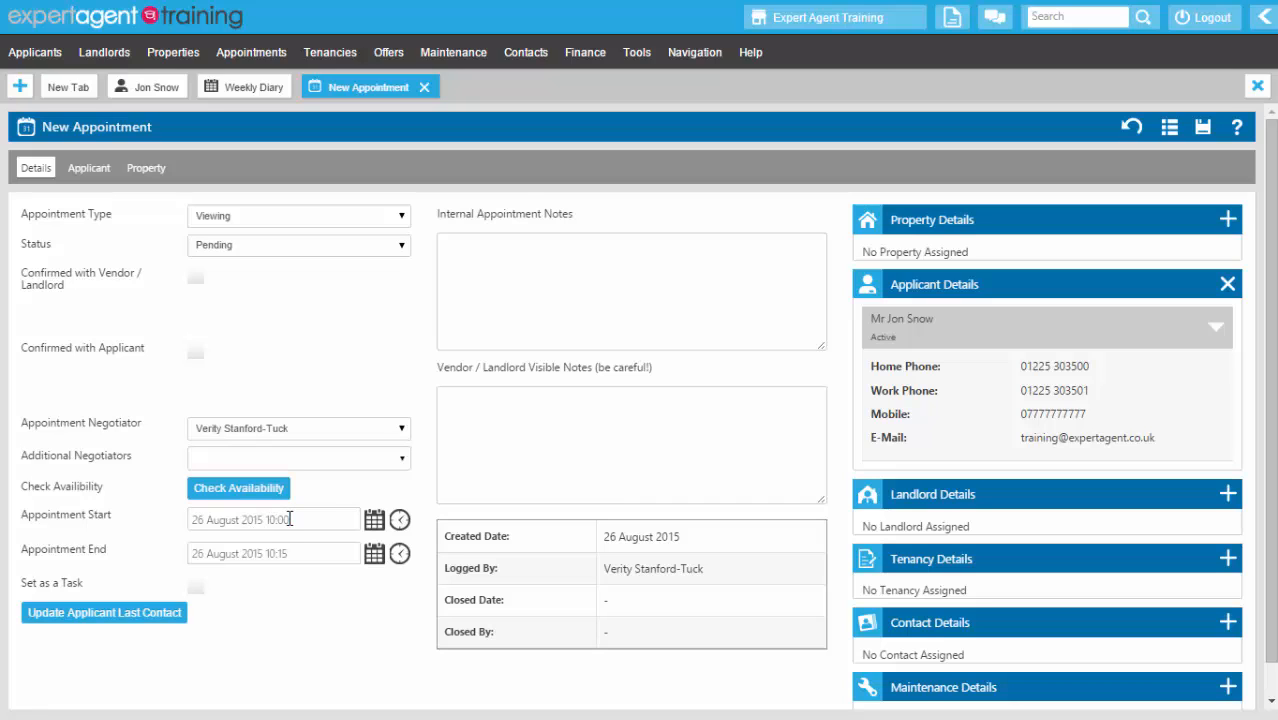
pyautogui.click(398, 556)
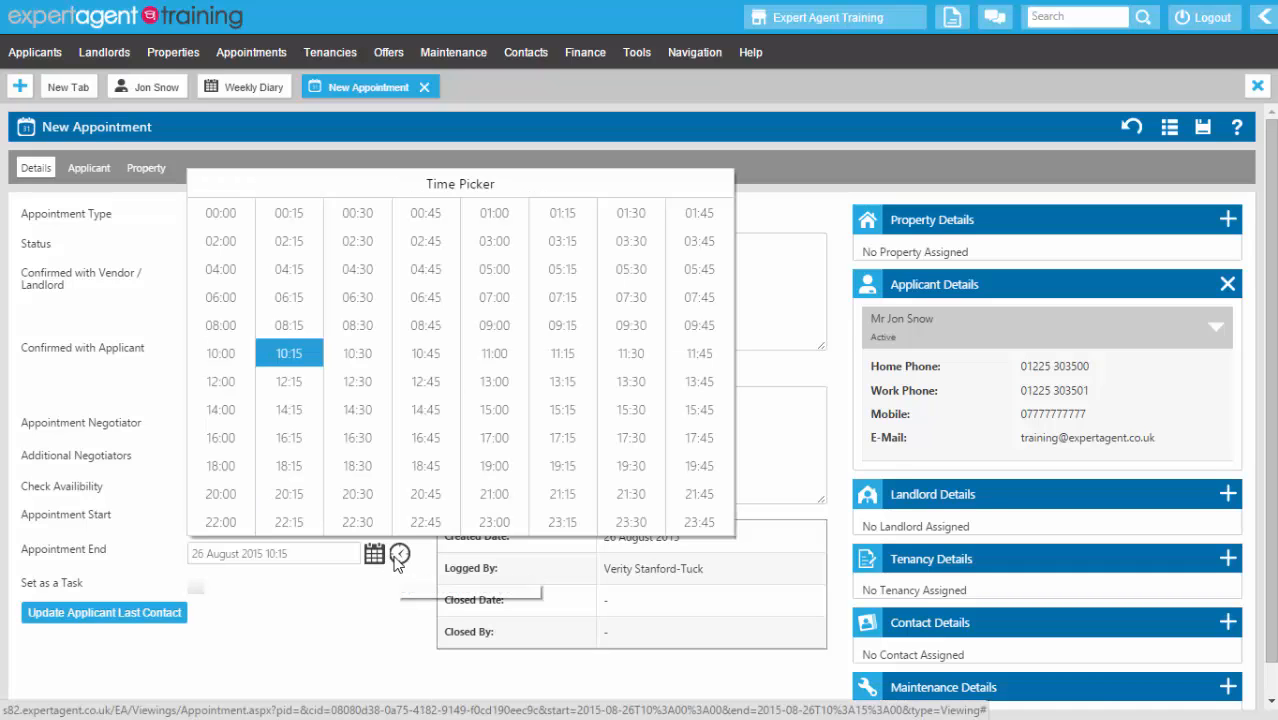
pyautogui.click(342, 362)
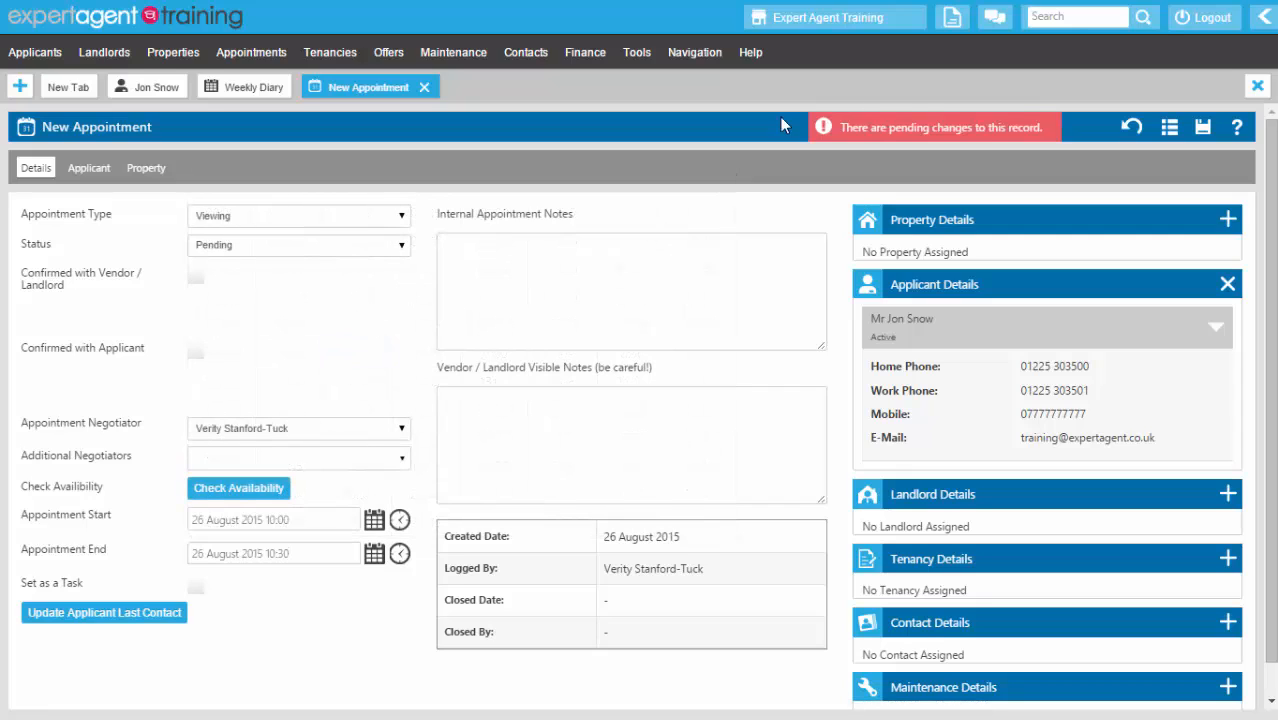
pyautogui.click(1228, 220)
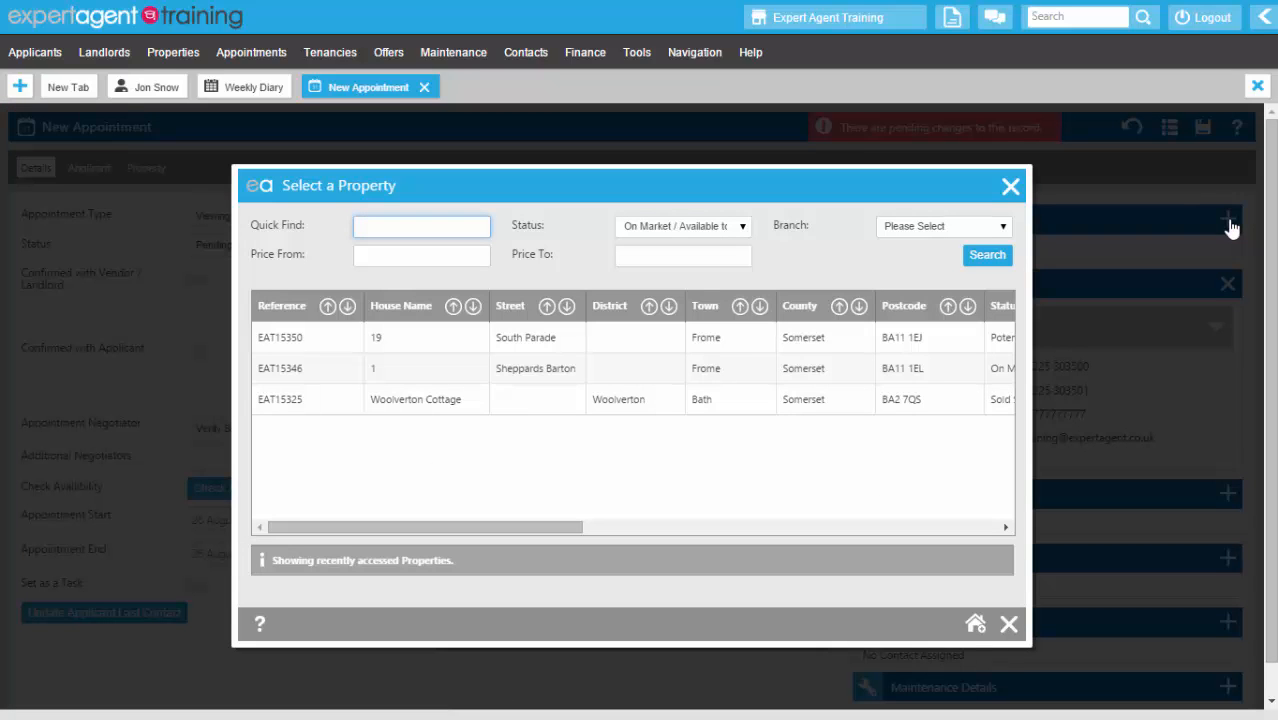
pyautogui.write('%')
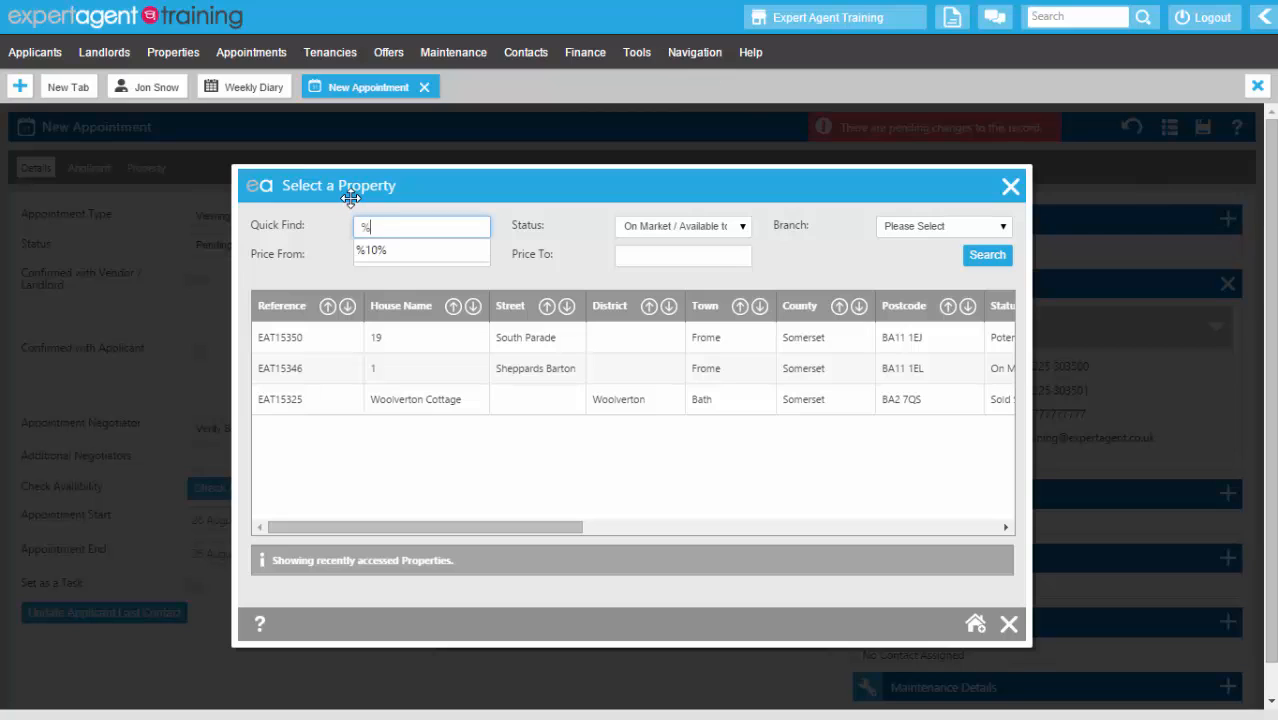
pyautogui.write('10%')
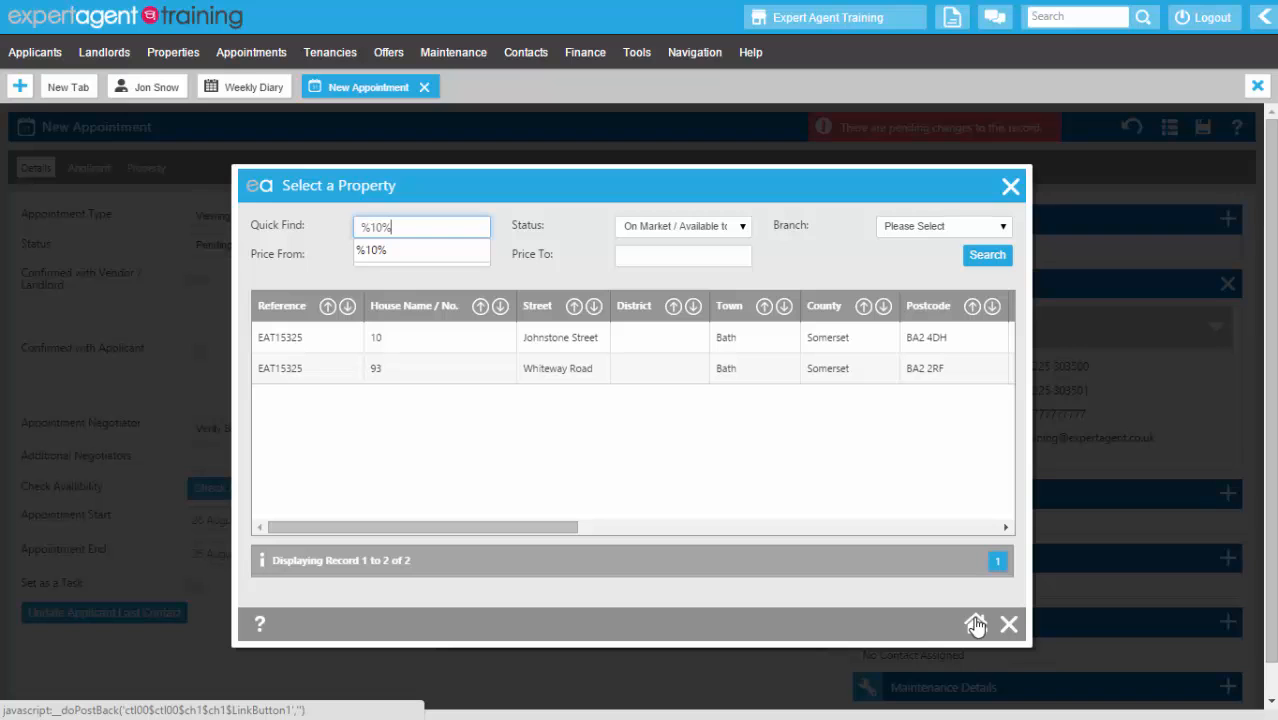
pyautogui.doubleClick(567, 343)
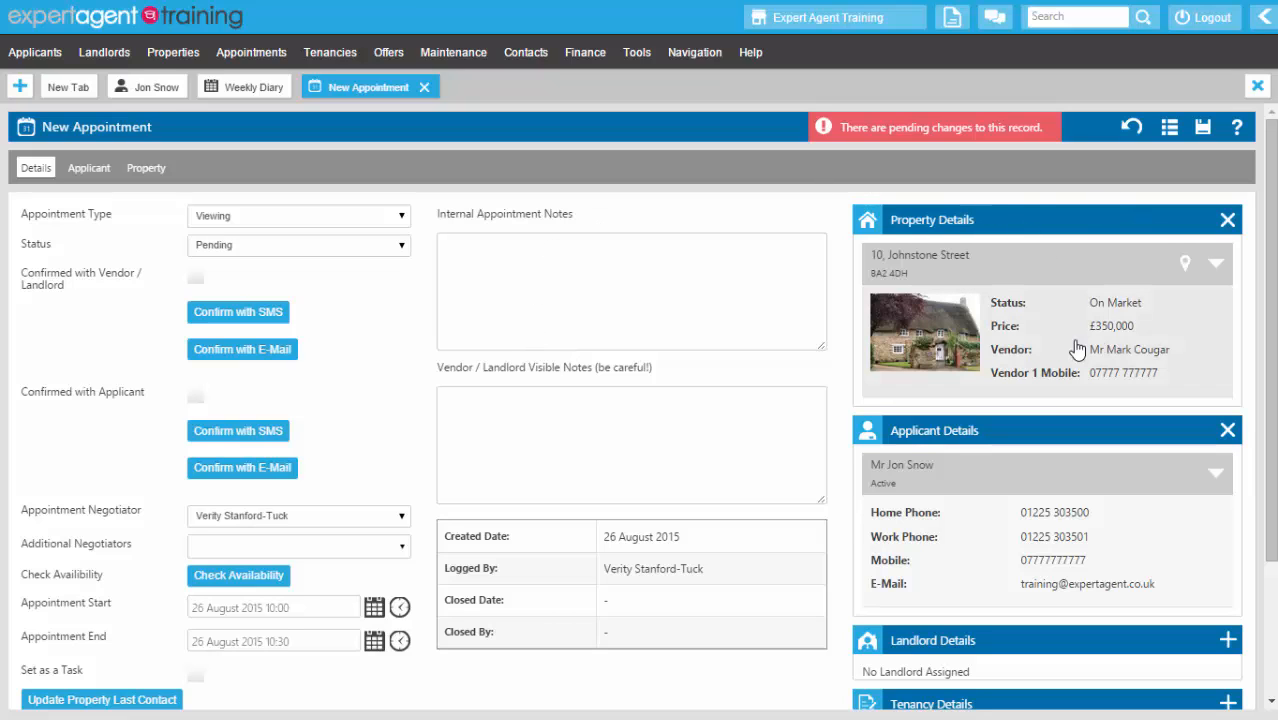
pyautogui.click(1206, 132)
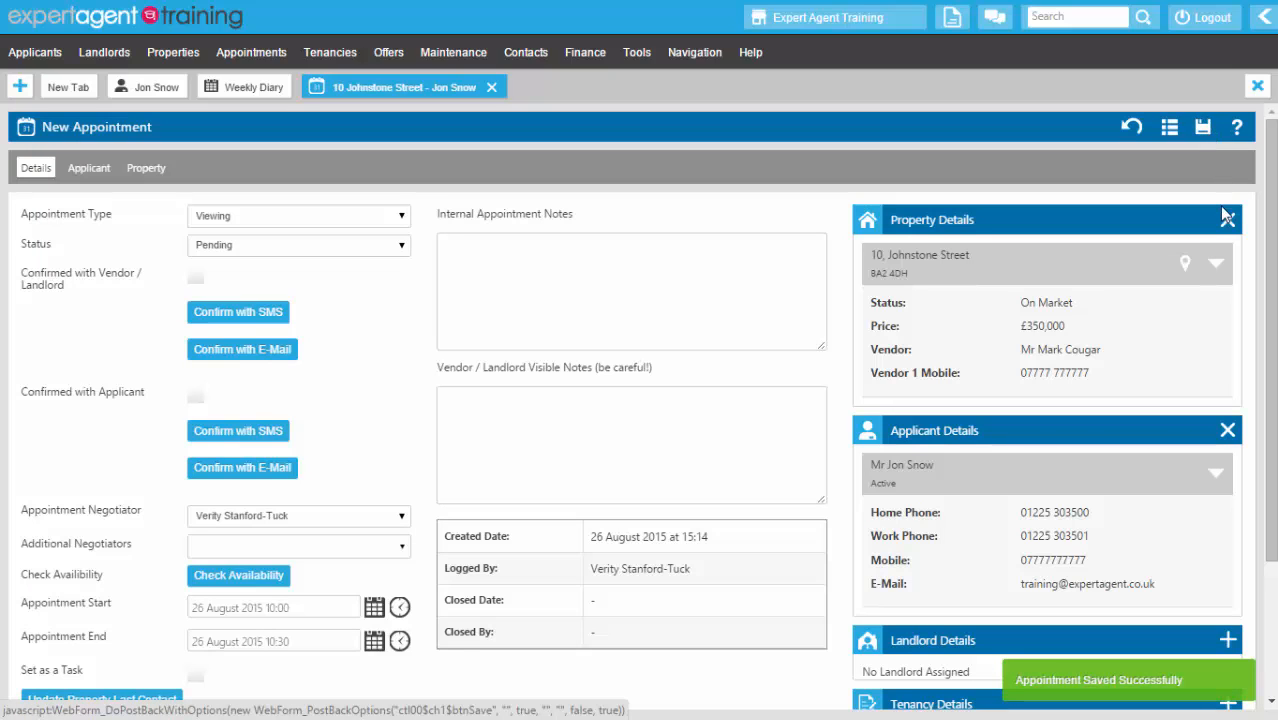
pyautogui.click(1213, 266)
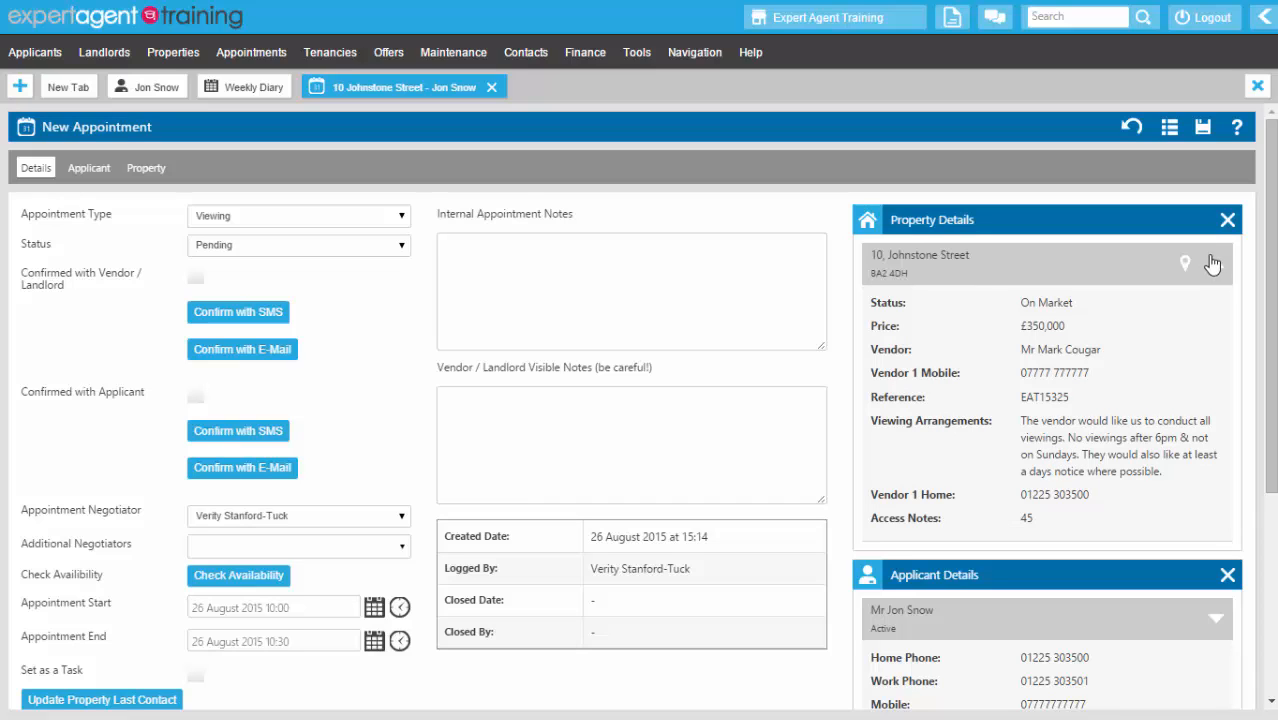
pyautogui.click(1212, 263)
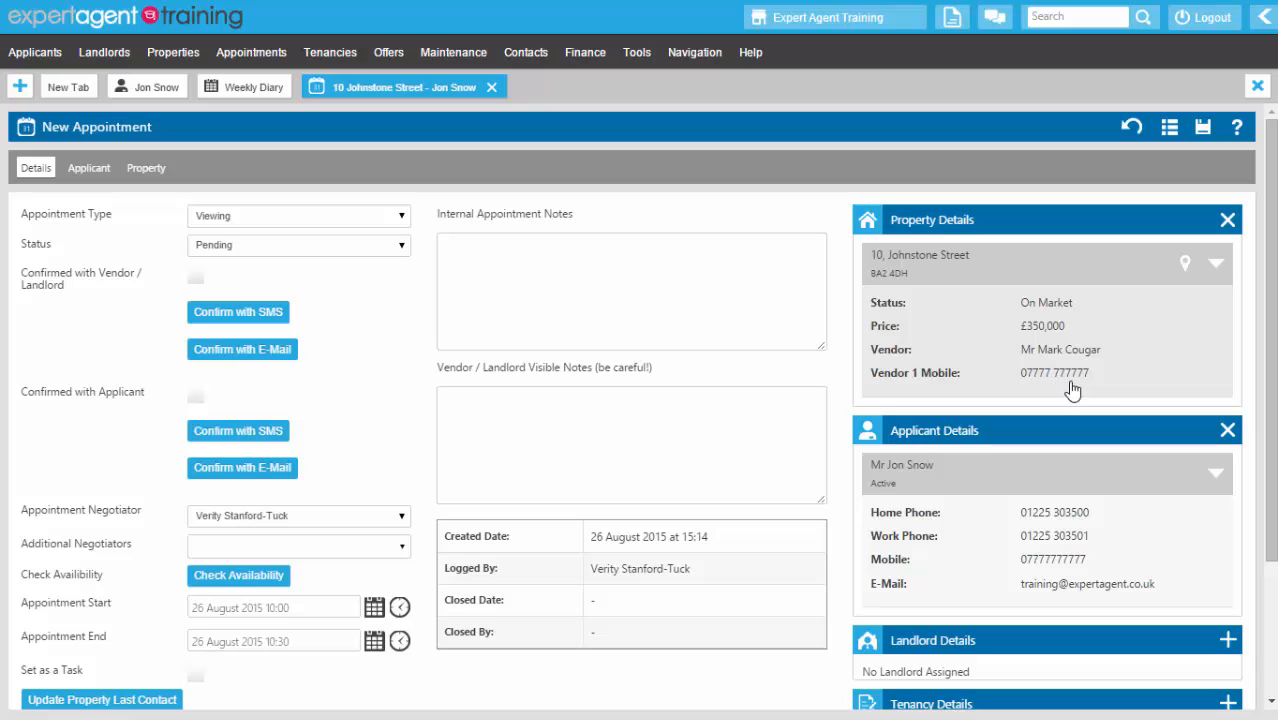
# - E-mail the viewing confirmation to the vendor and tick Confirmed with Vendor
pyautogui.rightClick(662, 228)
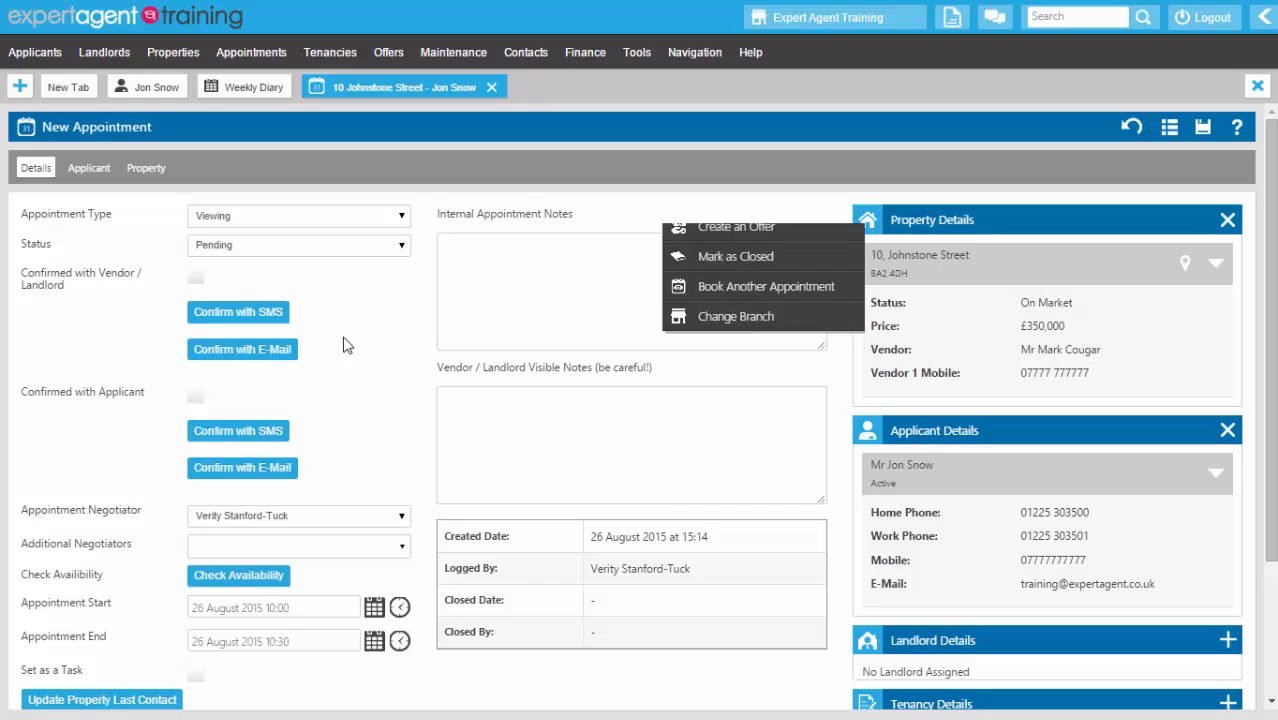
pyautogui.click(237, 352)
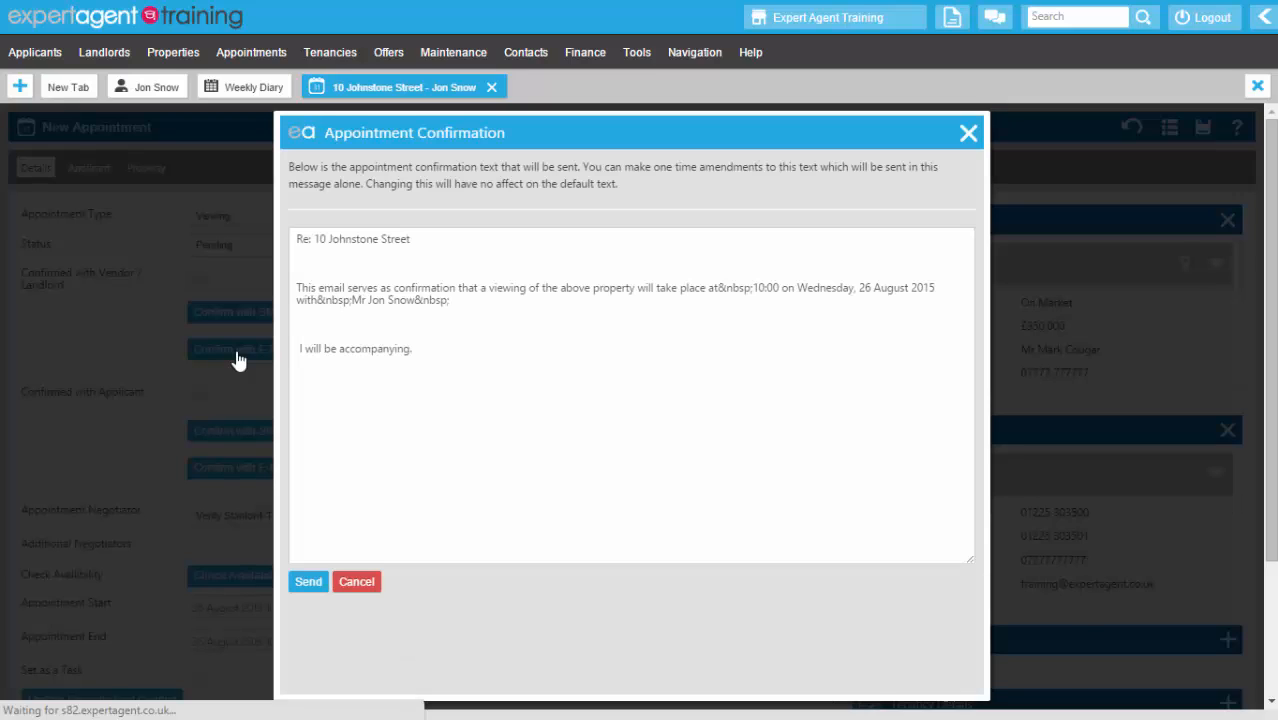
pyautogui.click(371, 285)
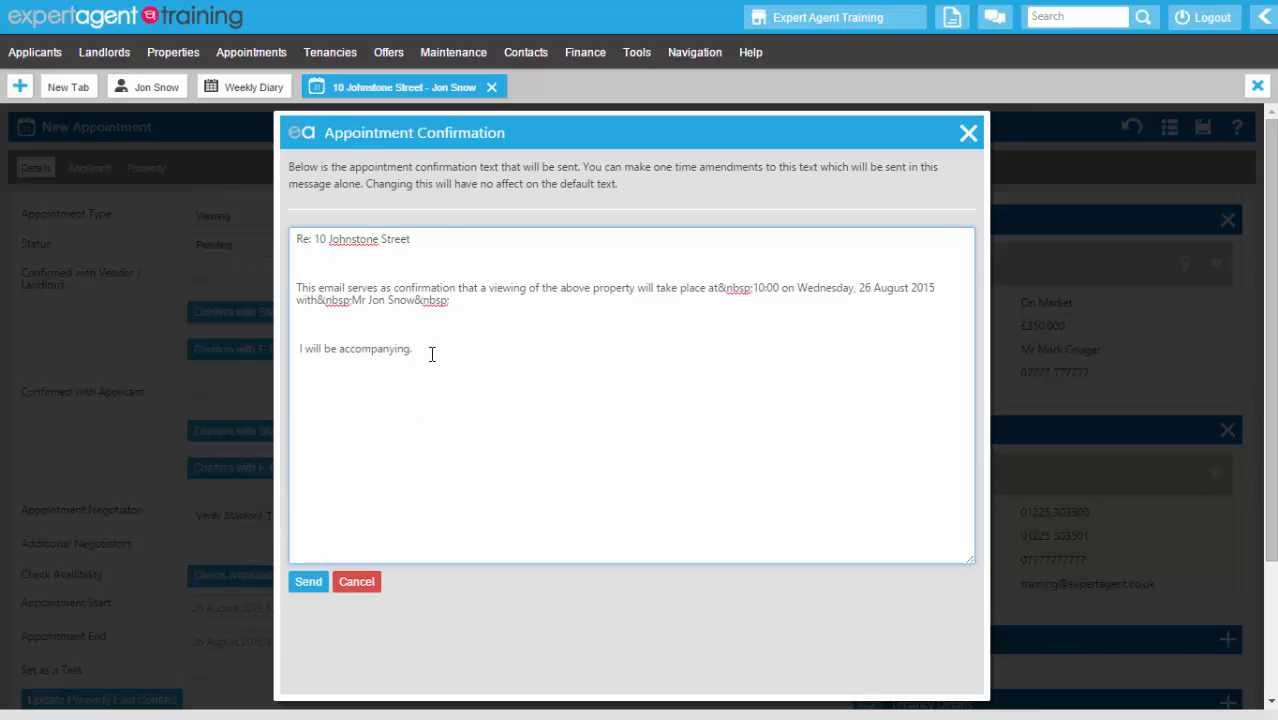
pyautogui.click(308, 582)
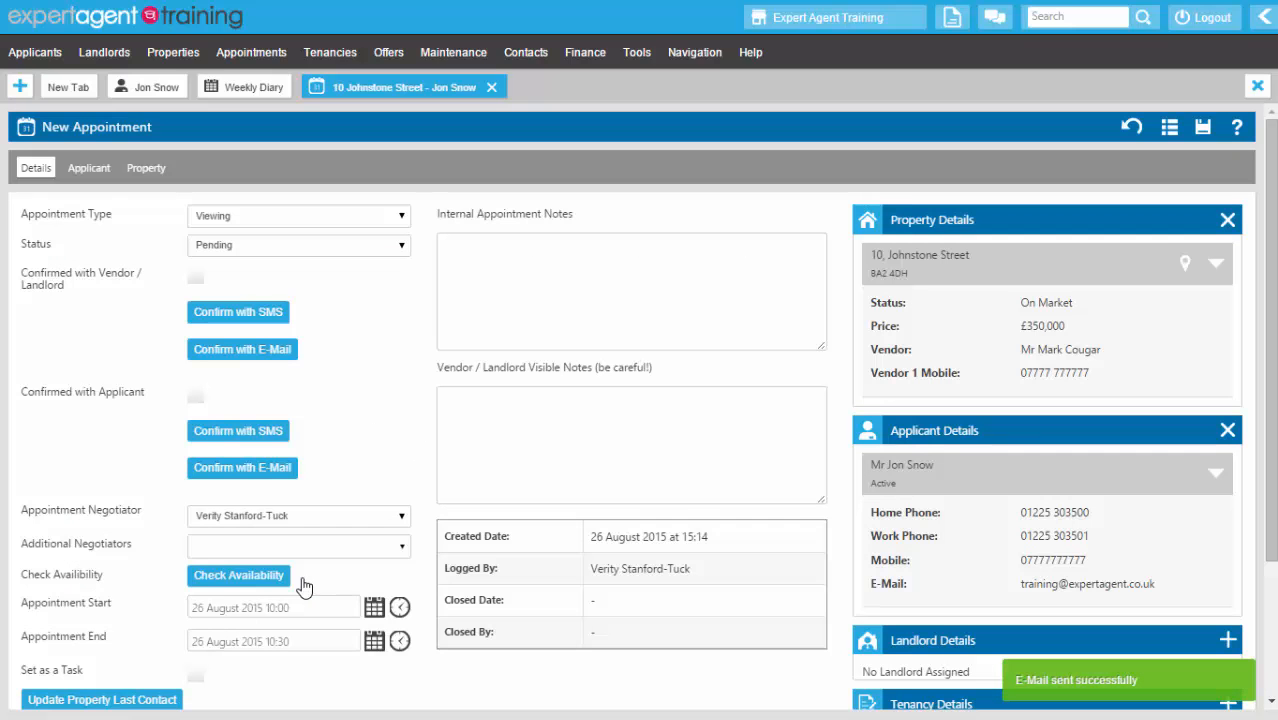
pyautogui.click(196, 278)
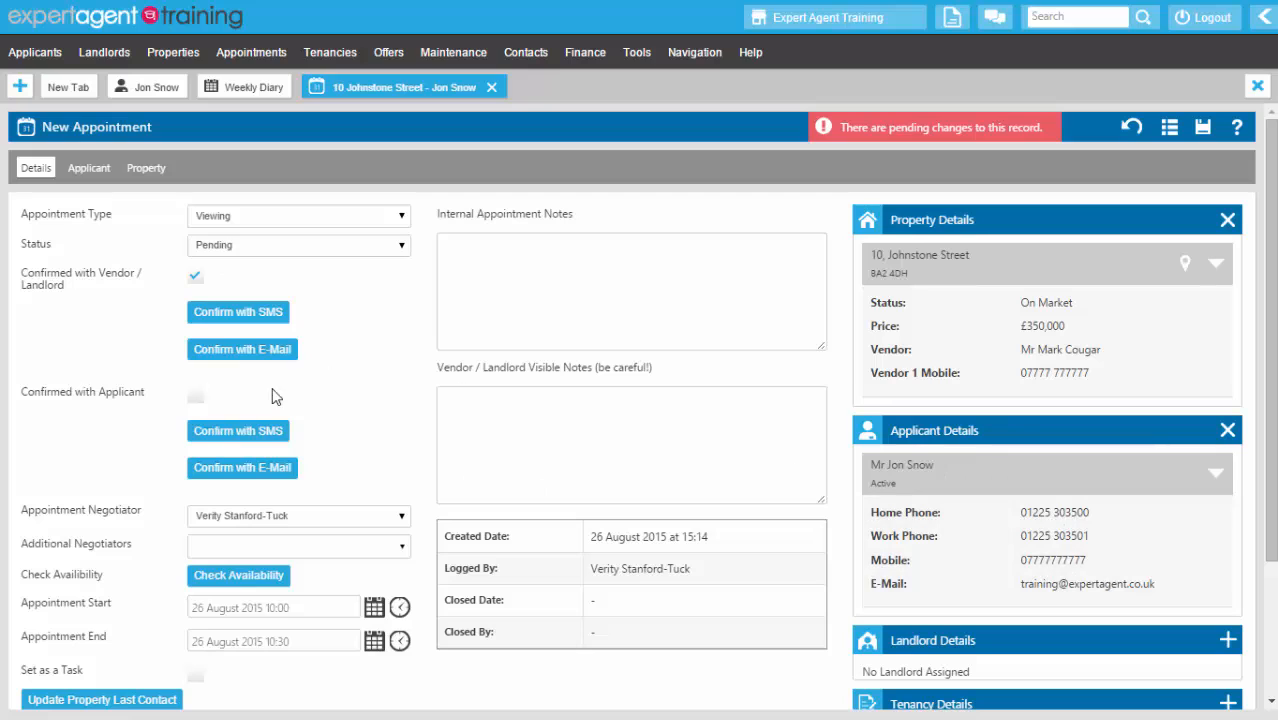
# - E-mail the viewing confirmation to the applicant and tick Confirmed with Applicant
pyautogui.click(250, 472)
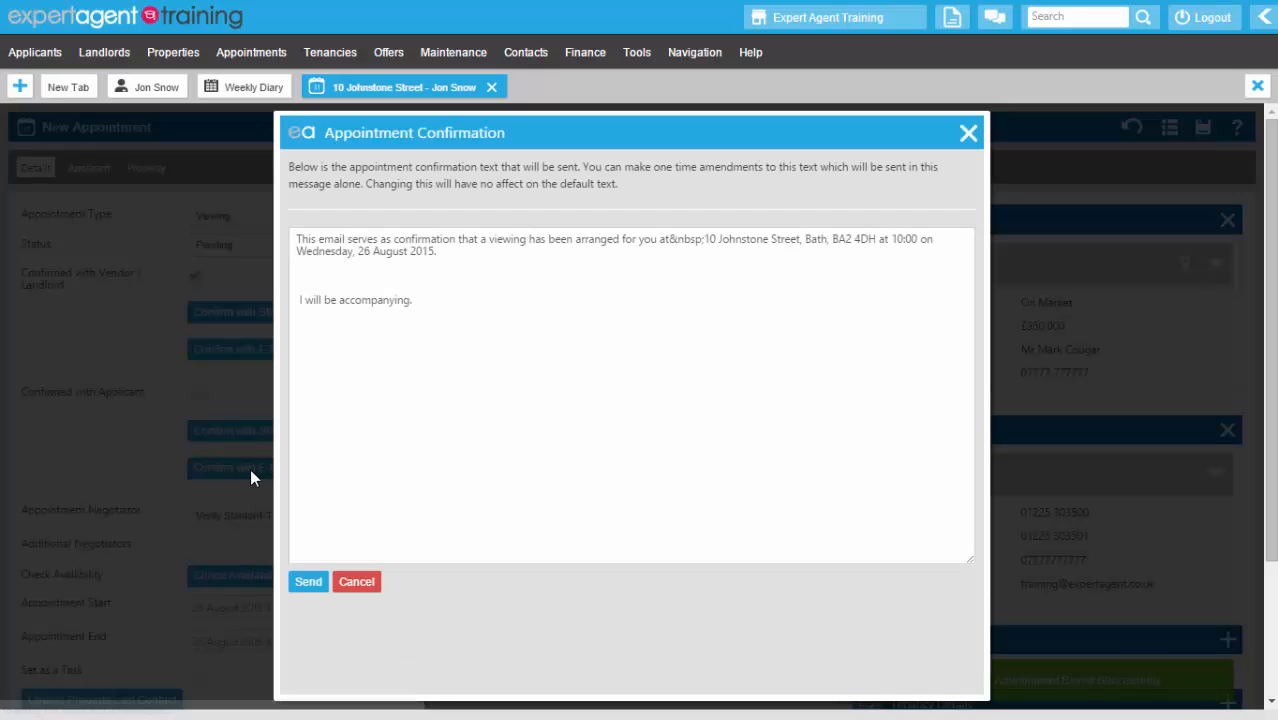
pyautogui.click(306, 583)
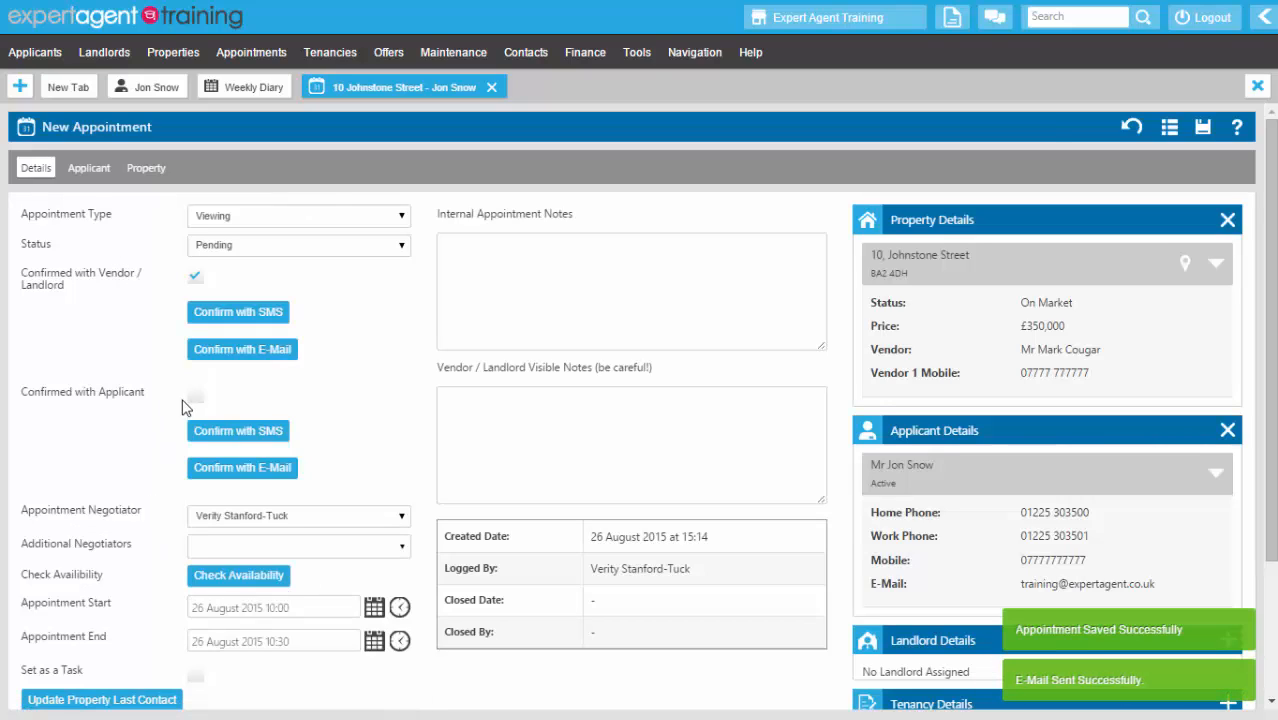
pyautogui.click(195, 398)
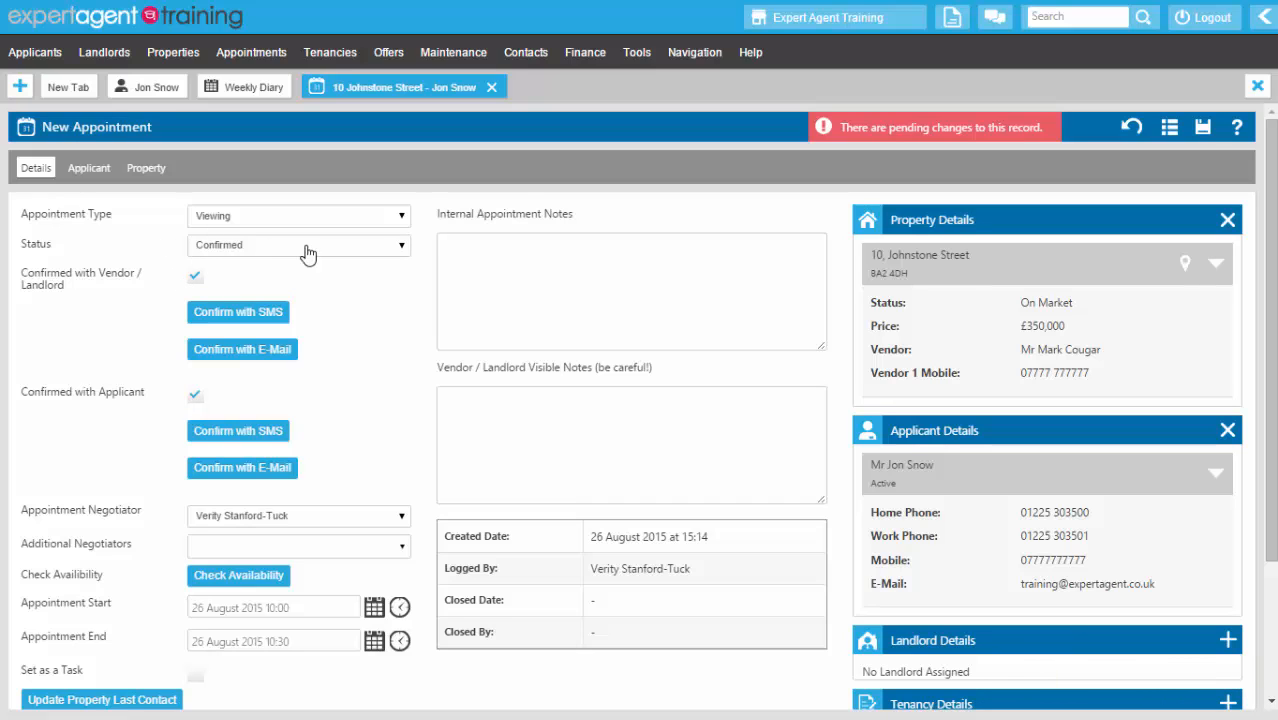
# - Save & Close the viewing, then preview and dismiss the Wednesday Johnstone Street diary entry
pyautogui.rightClick(531, 182)
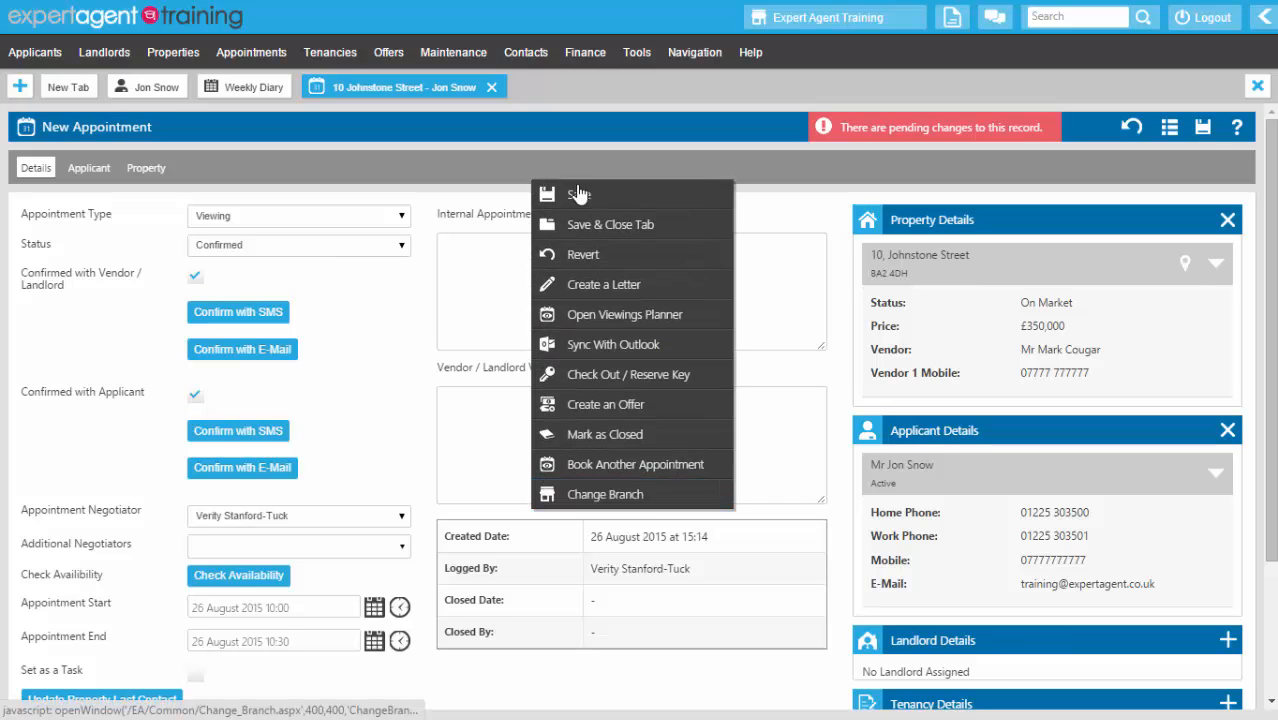
pyautogui.click(590, 224)
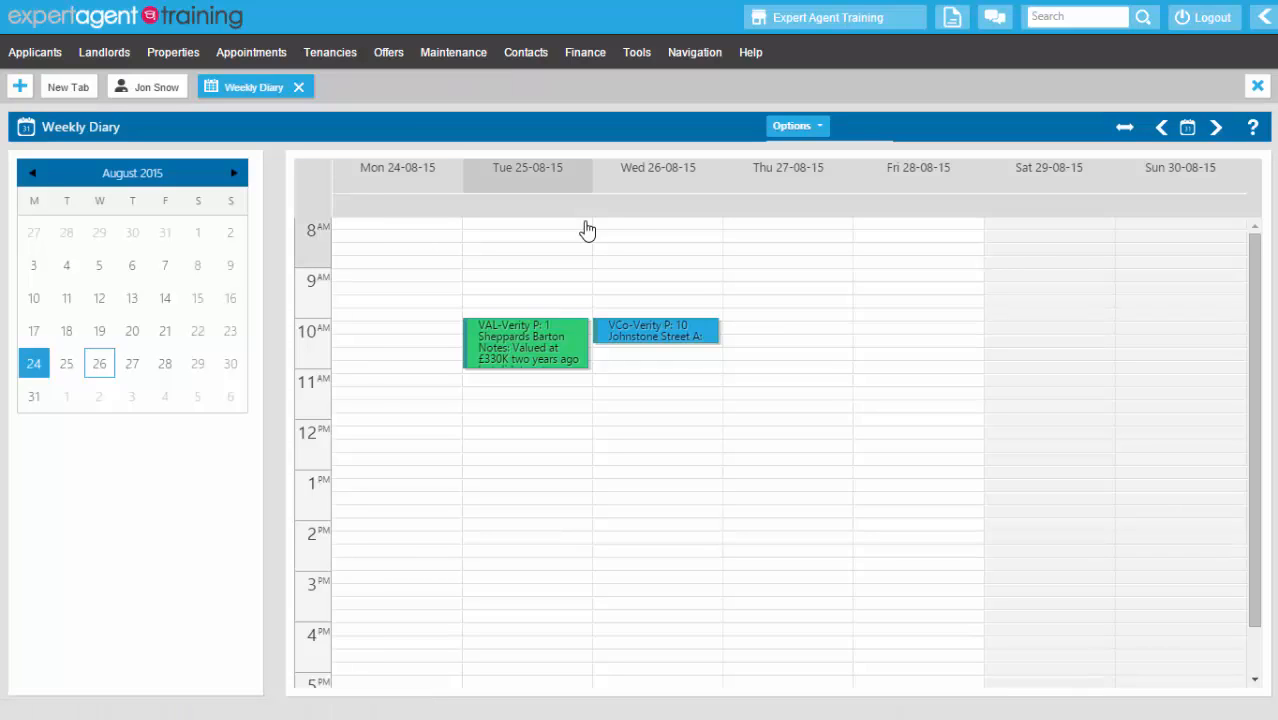
pyautogui.click(630, 336)
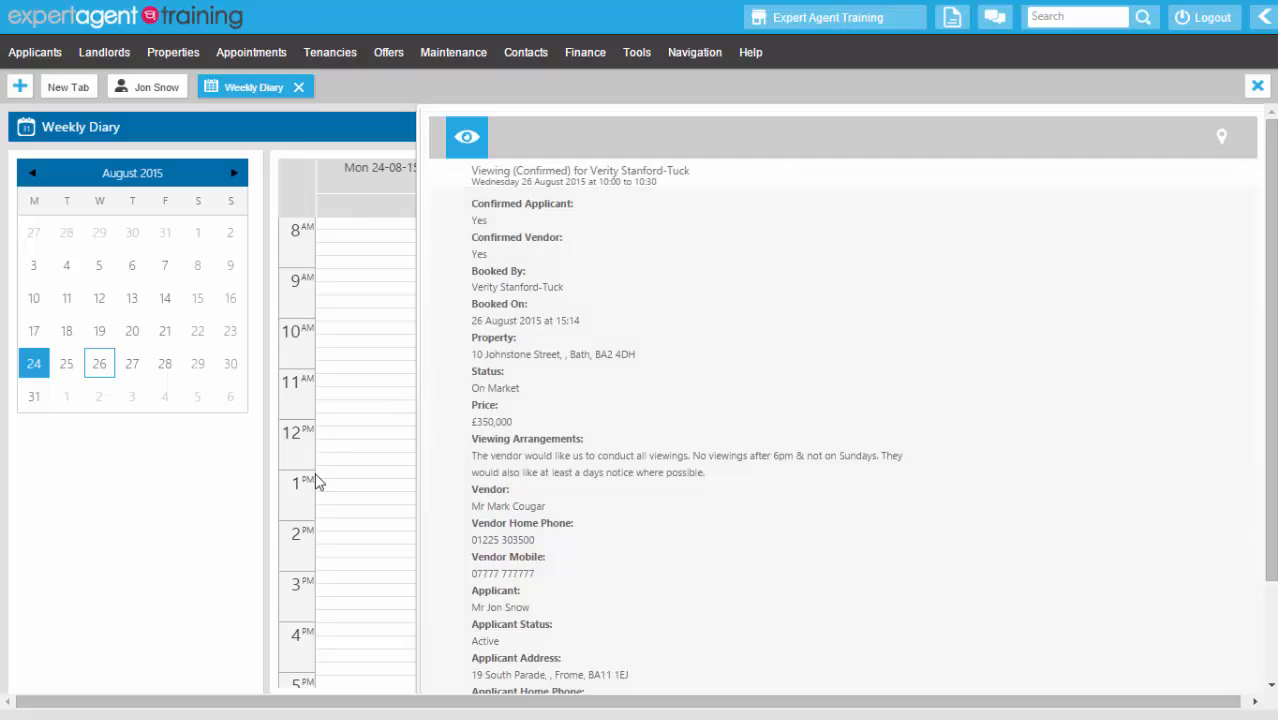
pyautogui.click(316, 484)
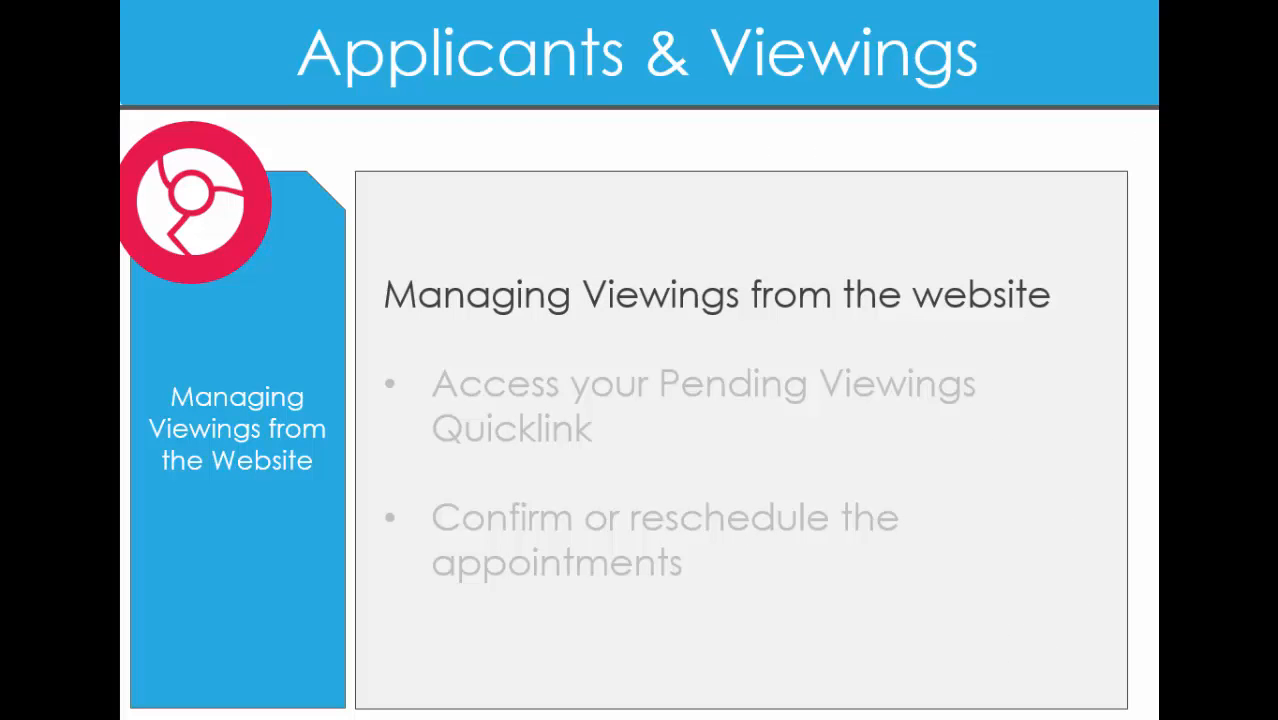
# - Reveal the pending-viewings and confirm-or-reschedule bullets on the Managing Viewings slide
pyautogui.click(212, 343)
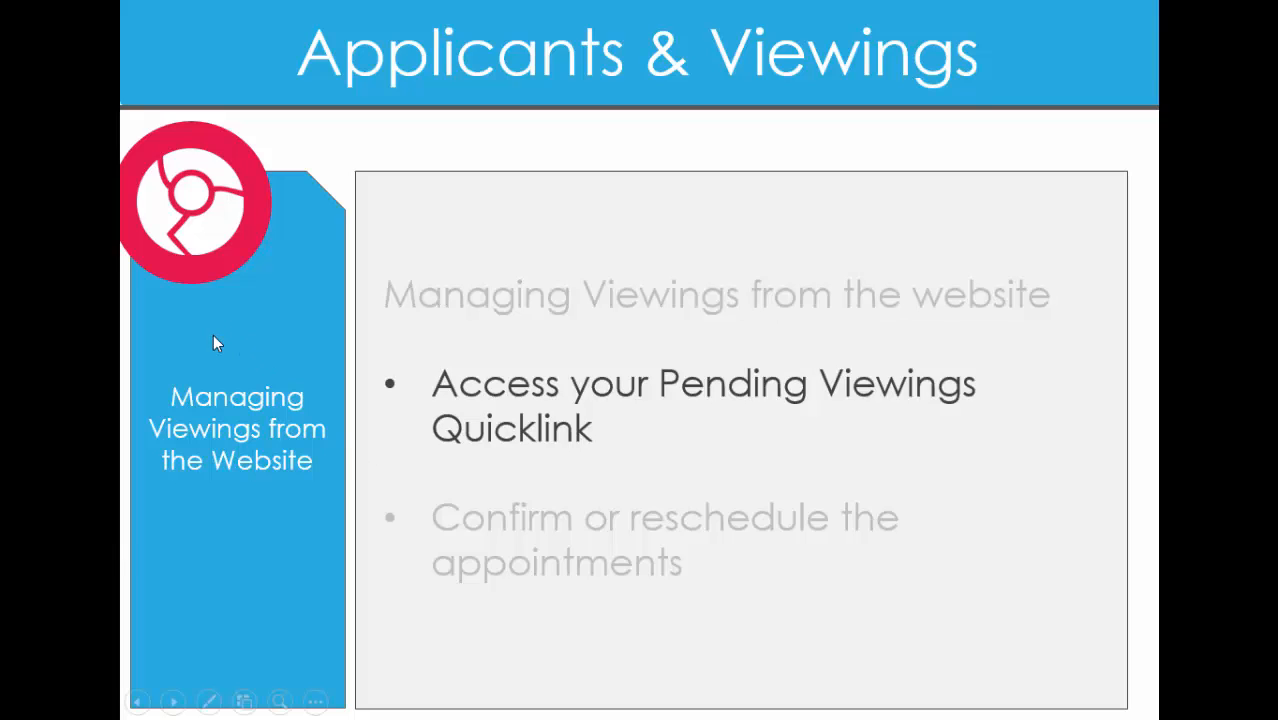
pyautogui.click(213, 343)
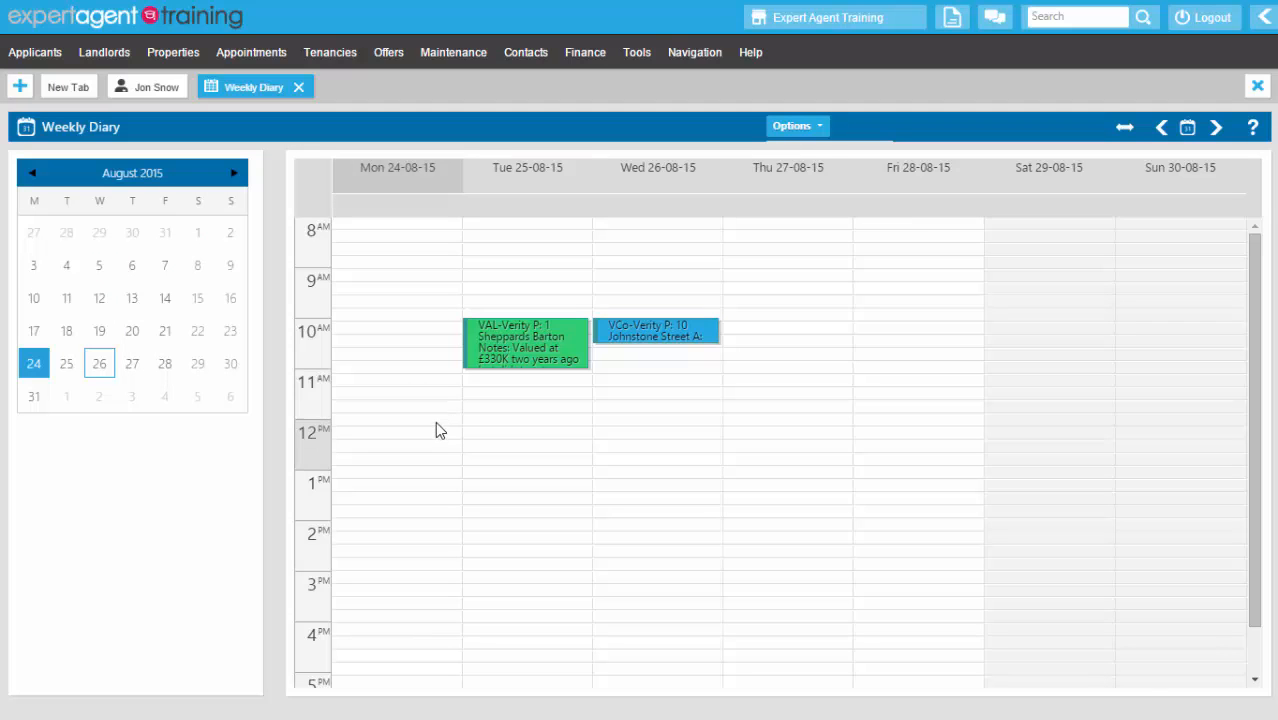
# - Bring up the Office Pending Viewings list of 402 appointments from Quick Links
pyautogui.click(250, 52)
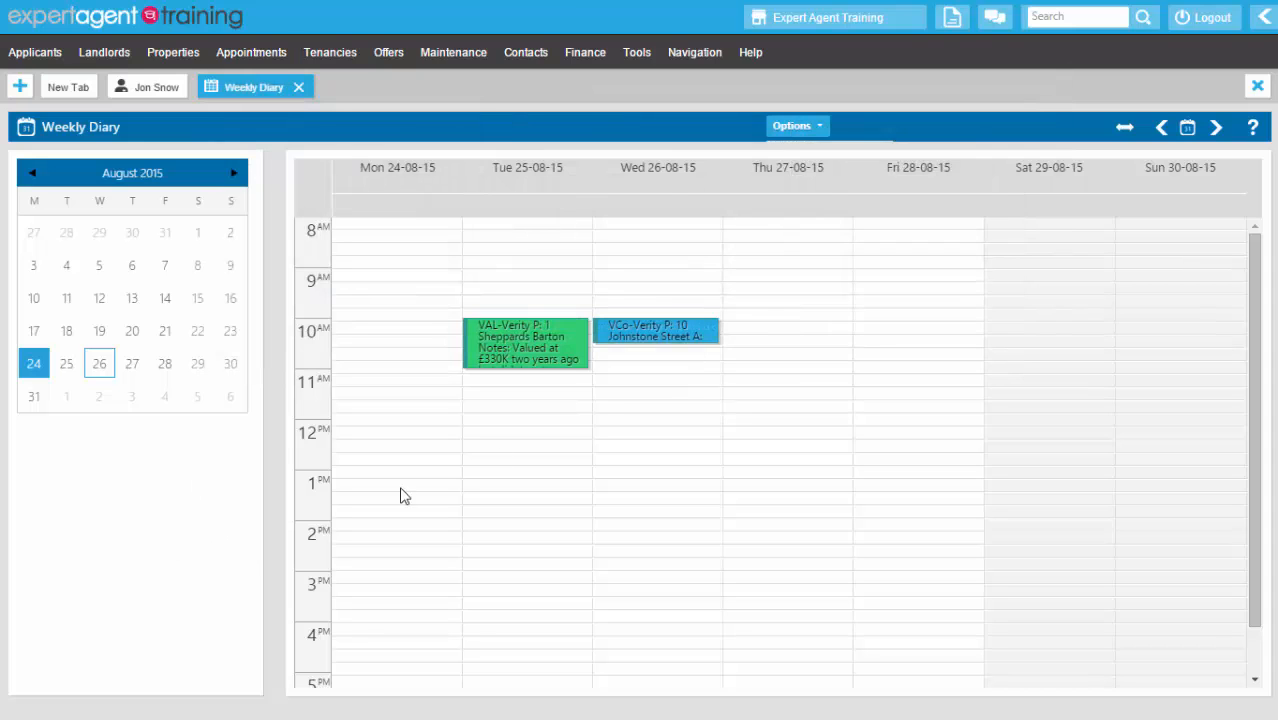
pyautogui.click(1260, 22)
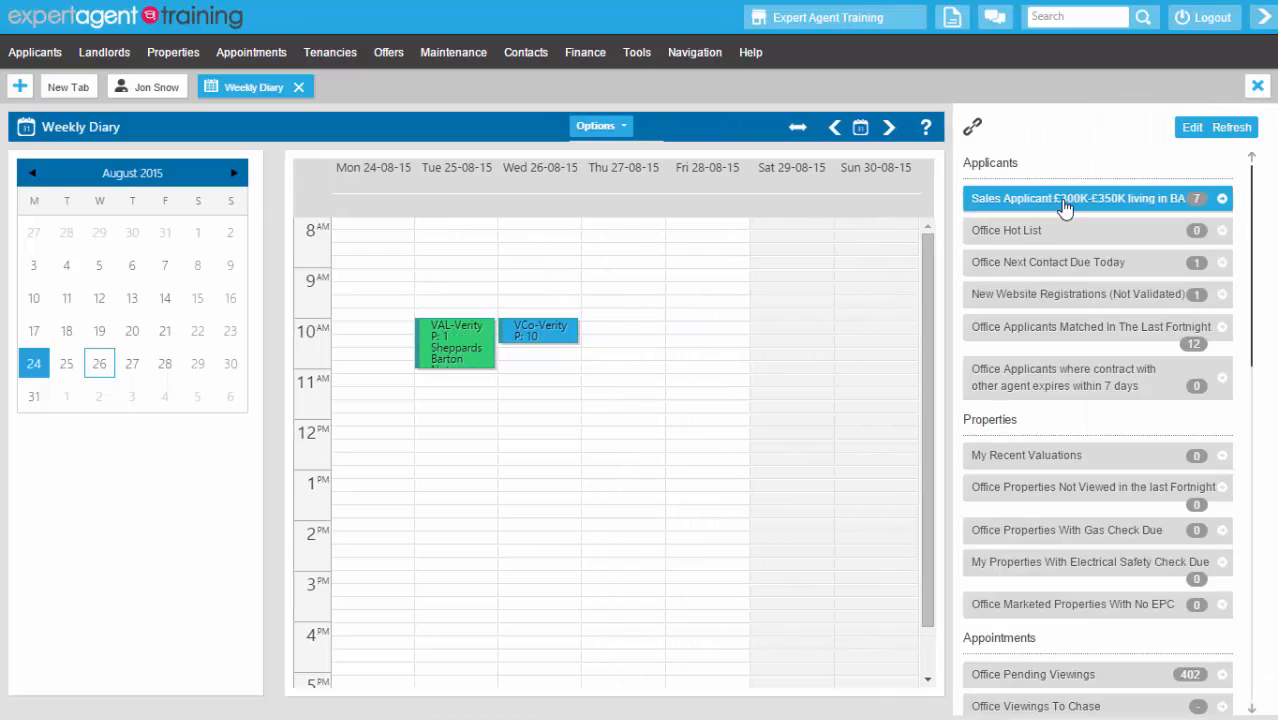
pyautogui.scroll(-2, 1064, 205)
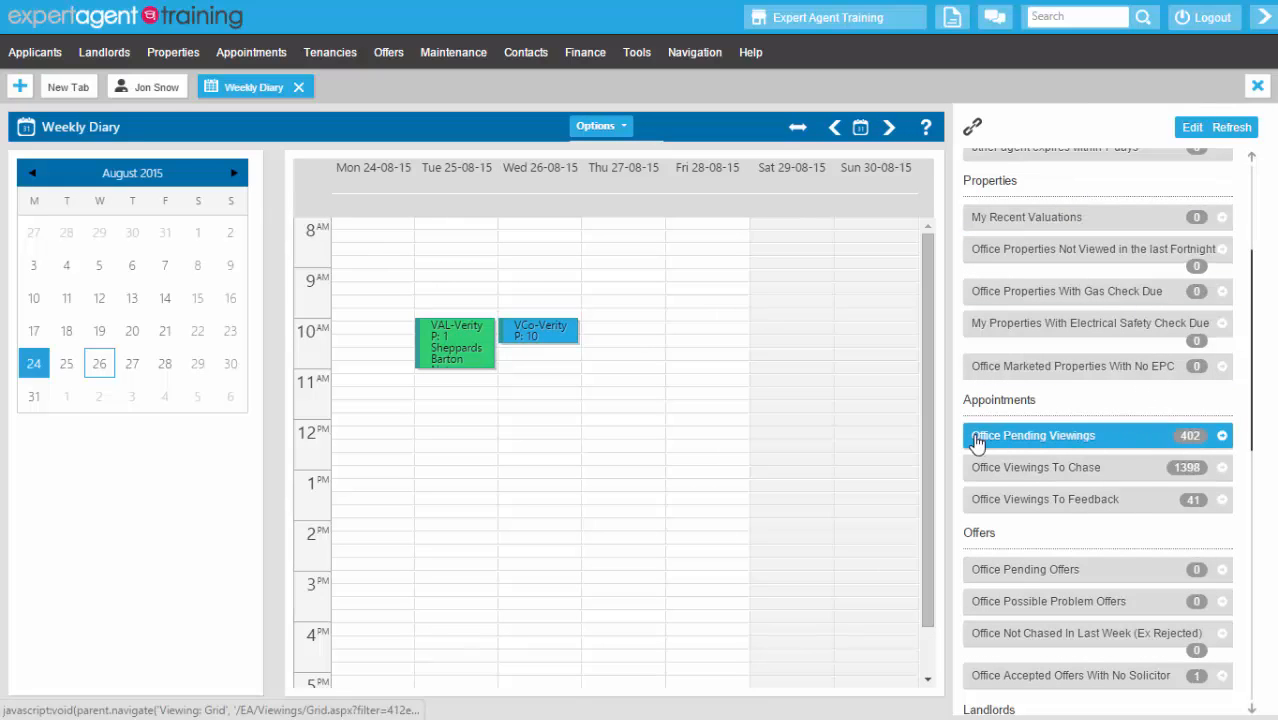
pyautogui.click(1148, 436)
pyautogui.click(1262, 20)
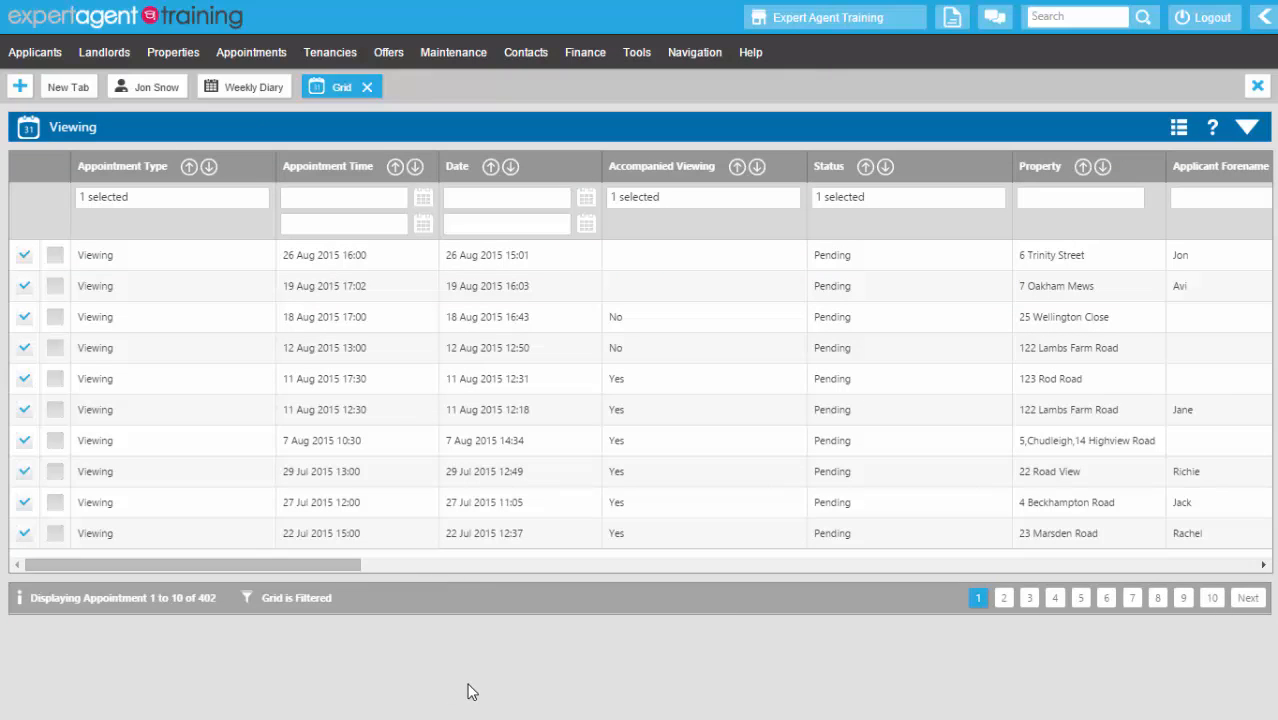
pyautogui.click(590, 252)
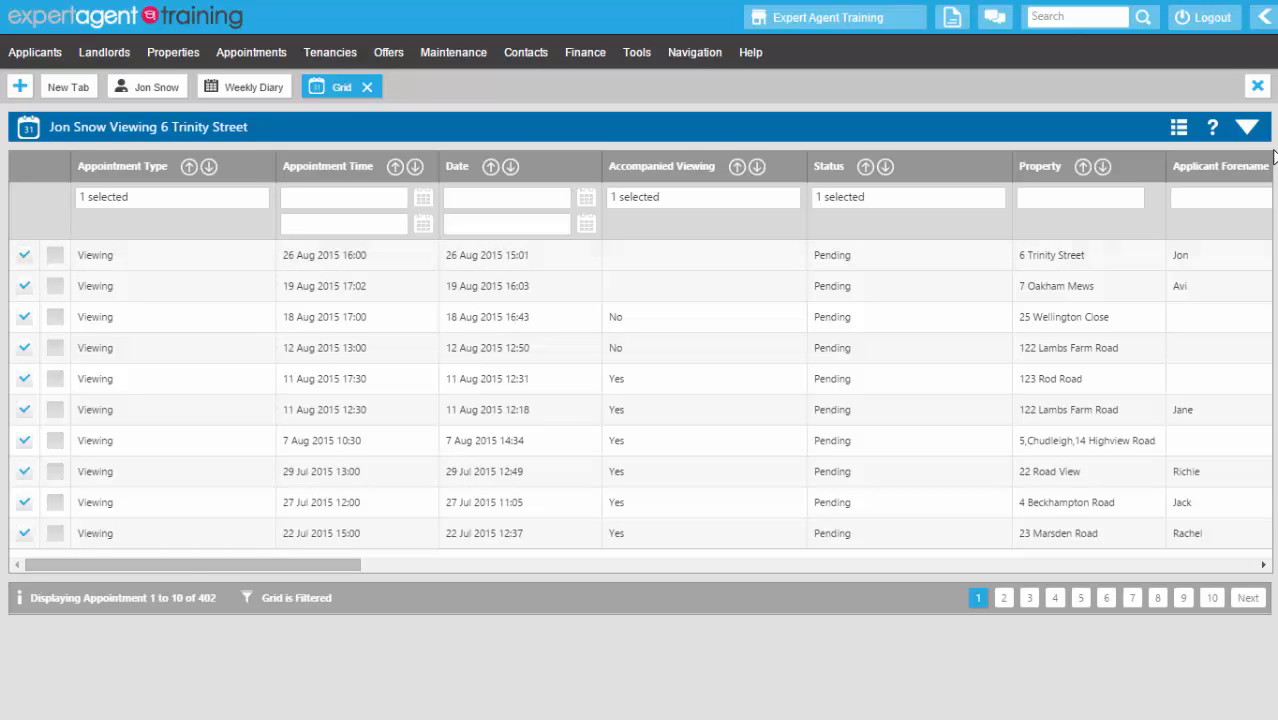
pyautogui.click(1247, 128)
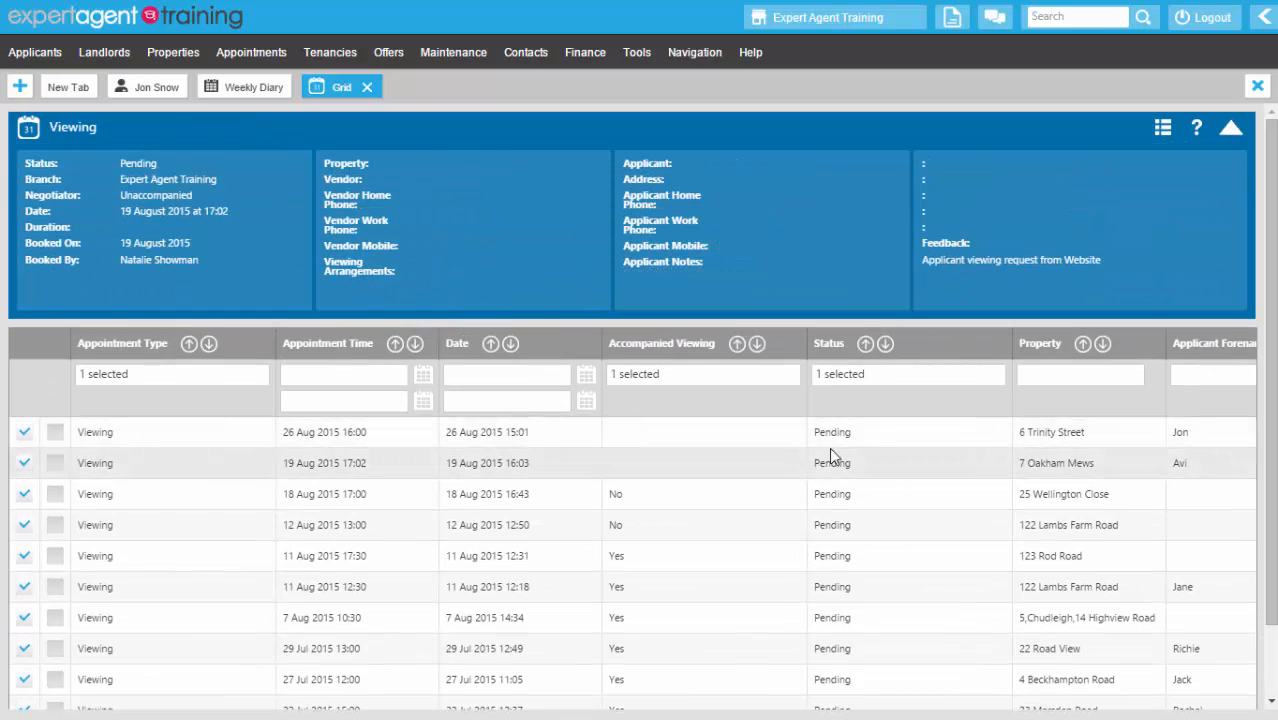
pyautogui.doubleClick(310, 446)
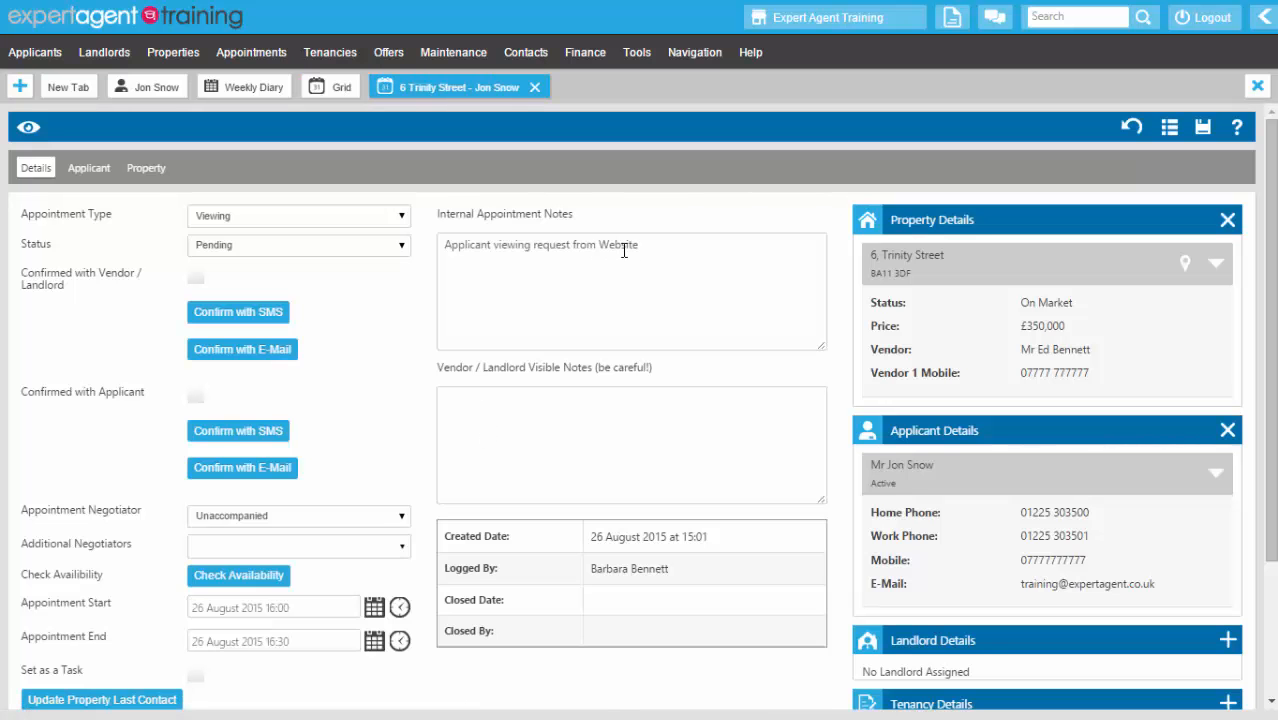
# - Edit the internal notes and assign a negotiator to accompany the viewing
pyautogui.moveTo(648, 244); pyautogui.dragTo(430, 238)
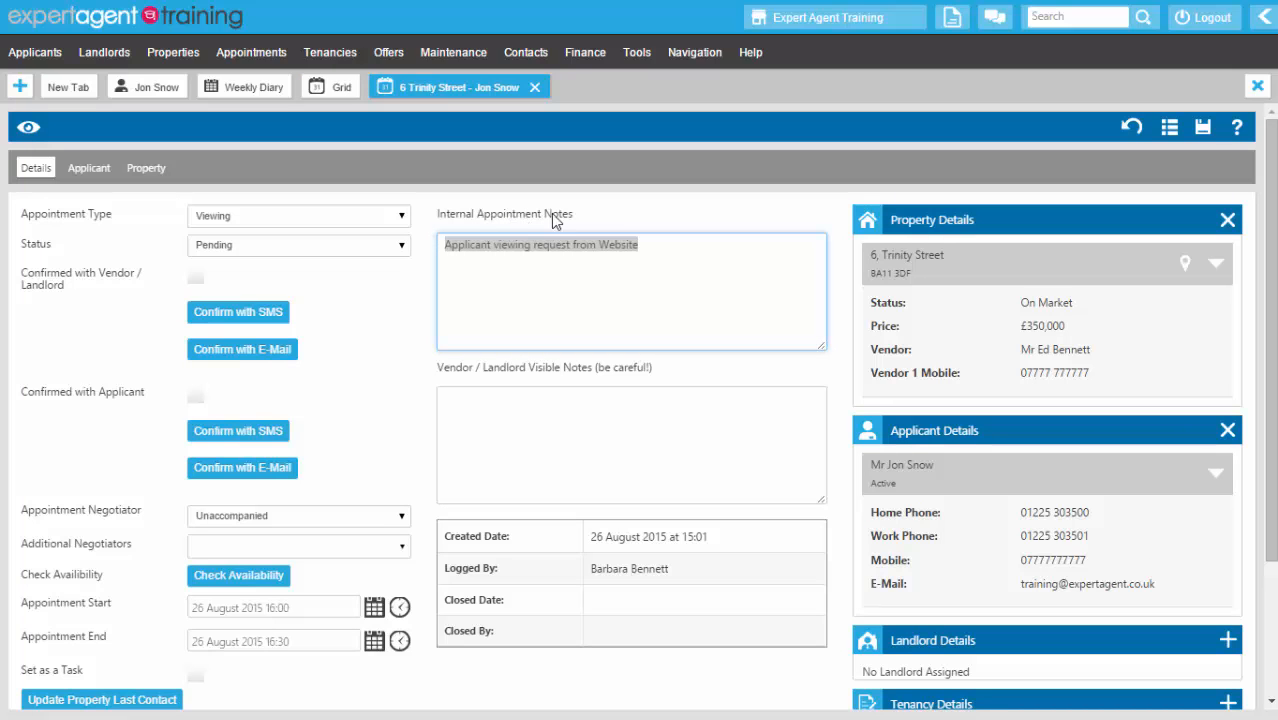
pyautogui.click(645, 252)
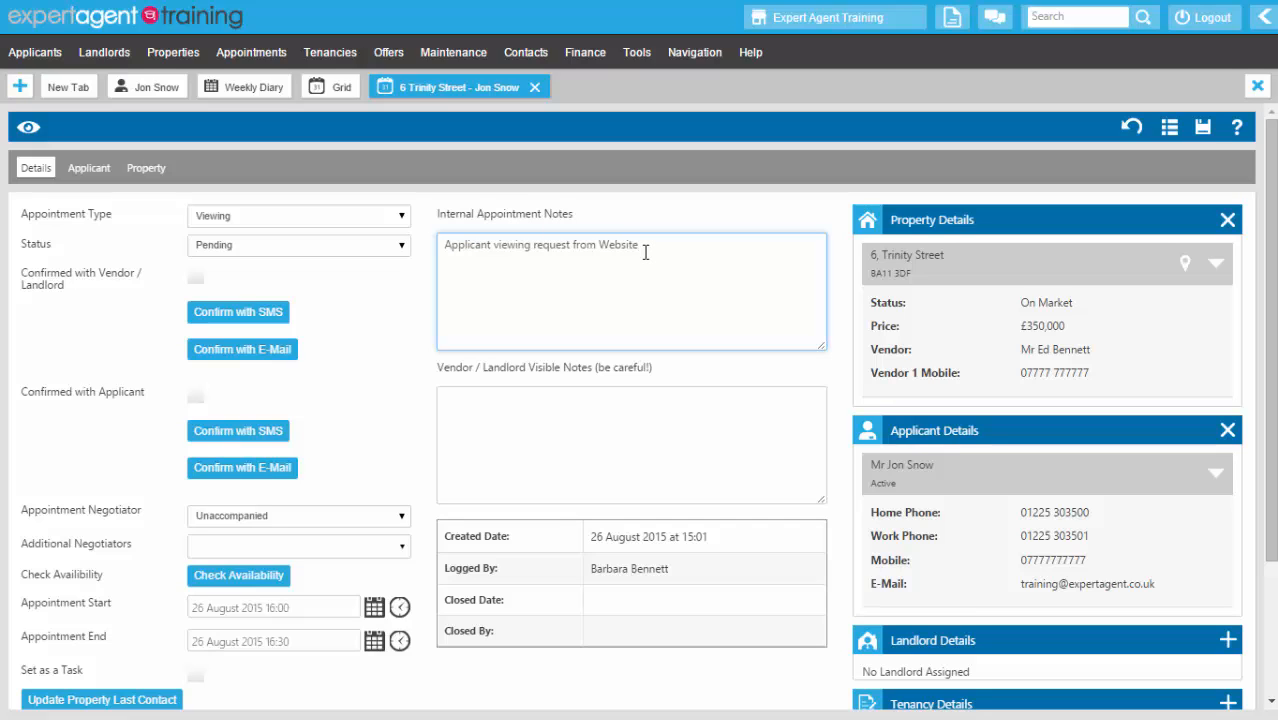
pyautogui.click(407, 344)
pyautogui.scroll(-1, 405, 341)
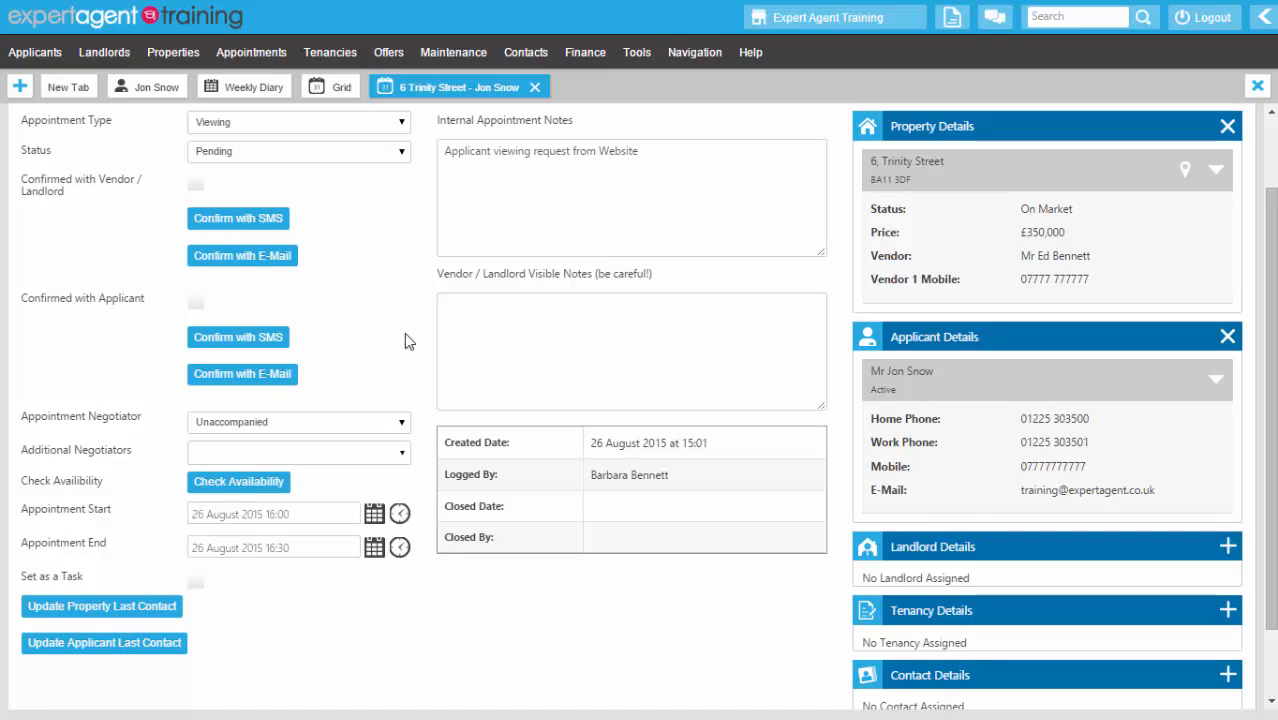
pyautogui.click(311, 428)
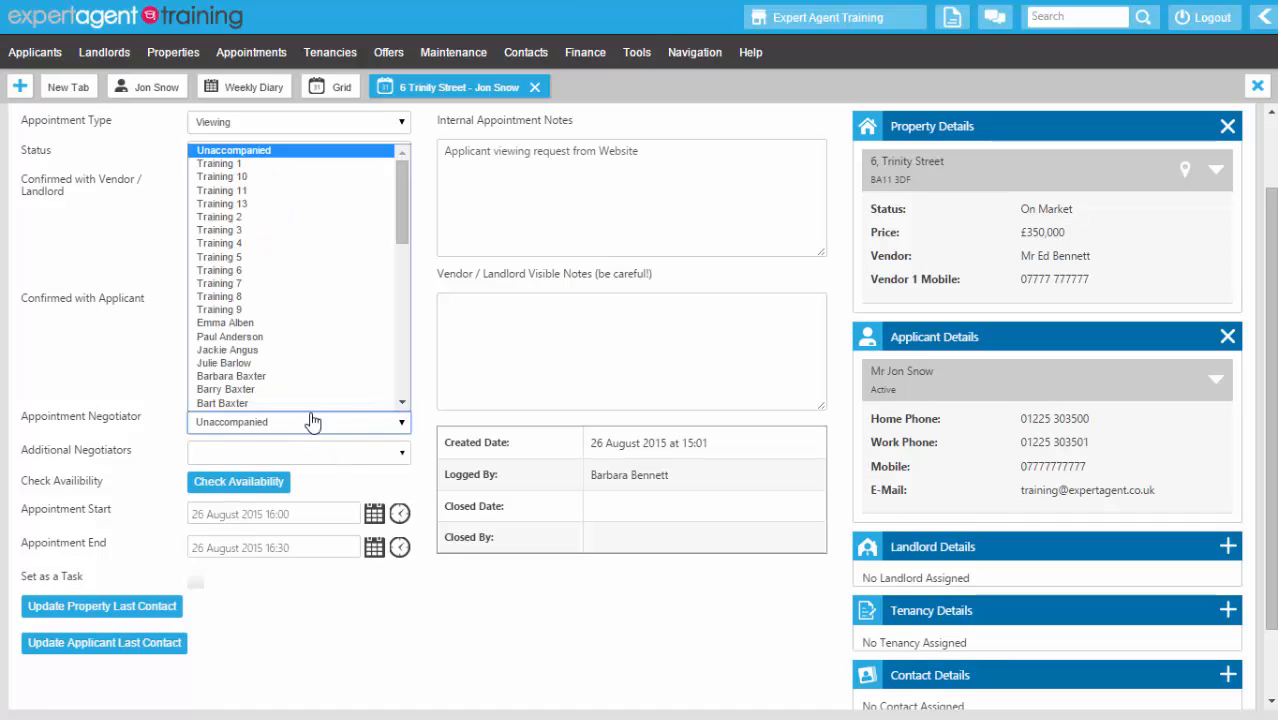
pyautogui.scroll(-5, 280, 250)
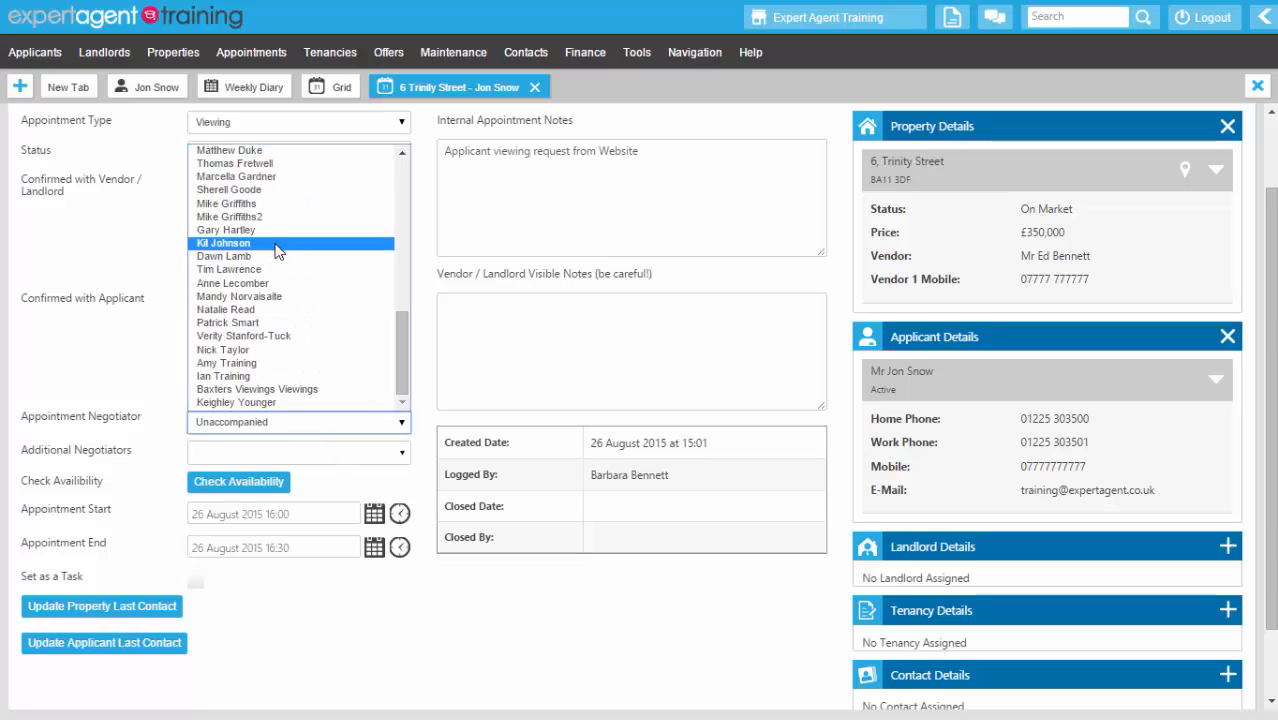
pyautogui.click(289, 339)
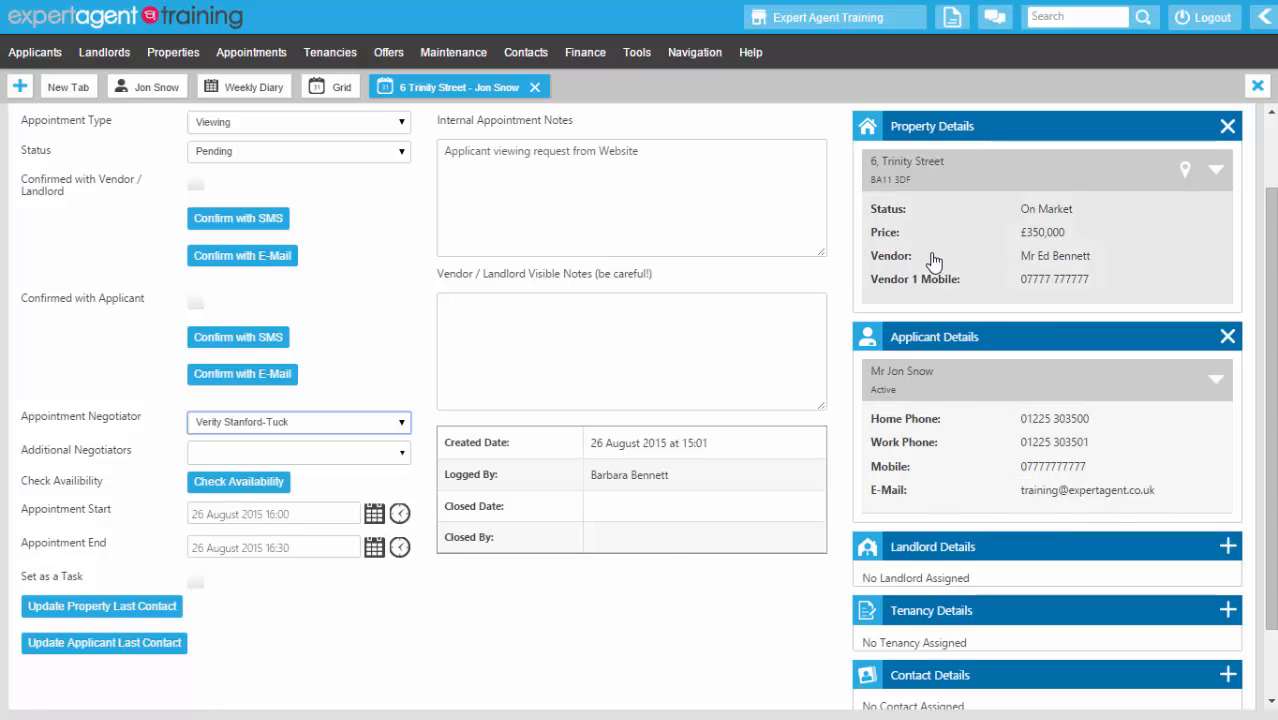
# - Set the viewing time to start 16:30 and end 17:00
pyautogui.click(399, 515)
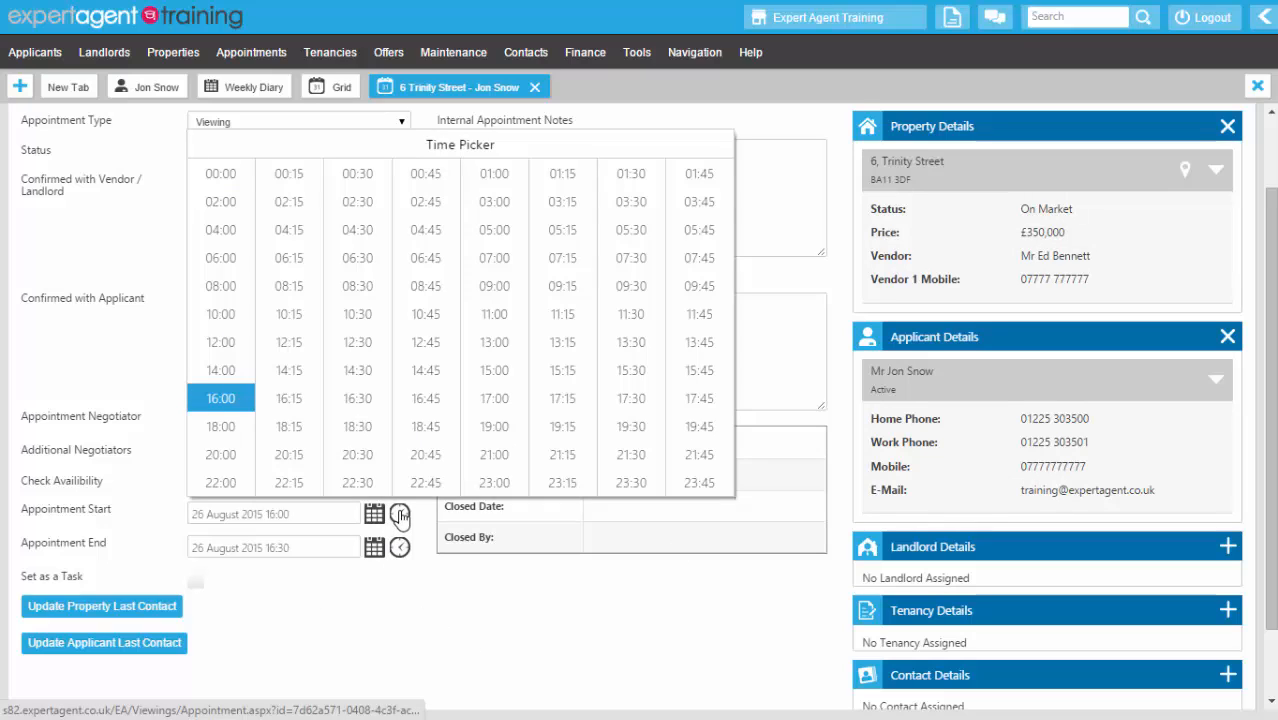
pyautogui.click(368, 403)
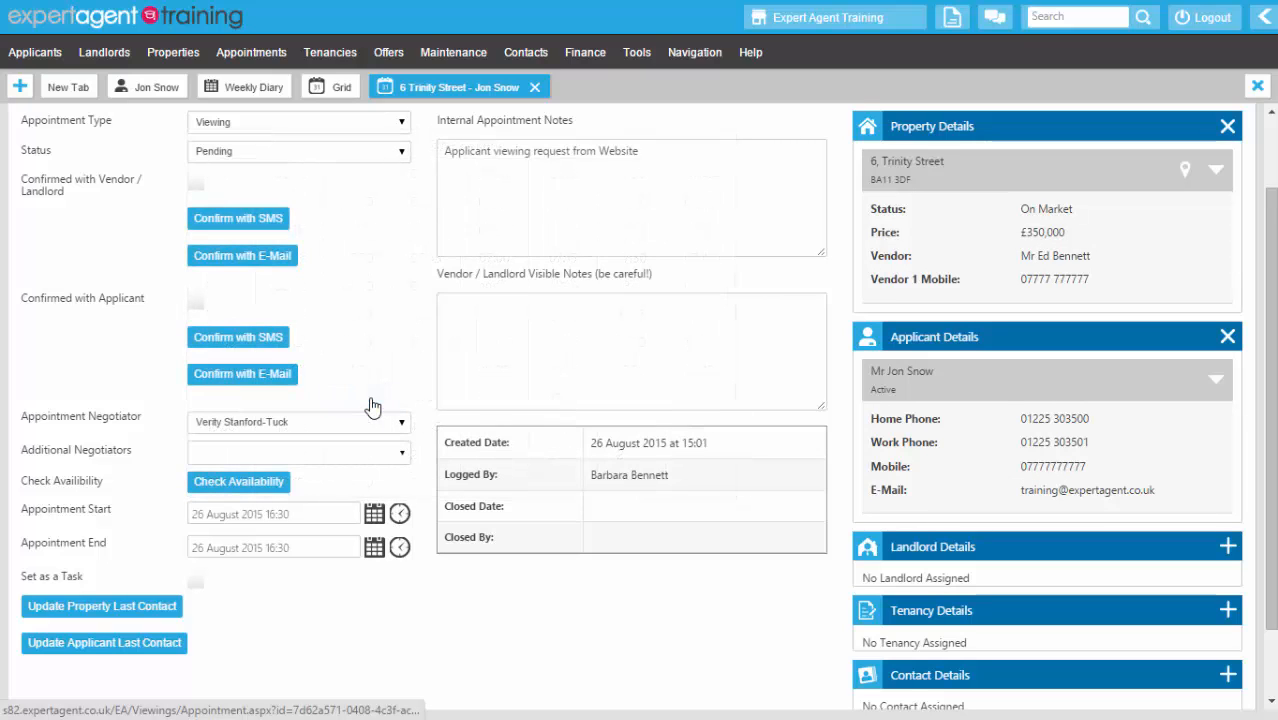
pyautogui.click(400, 548)
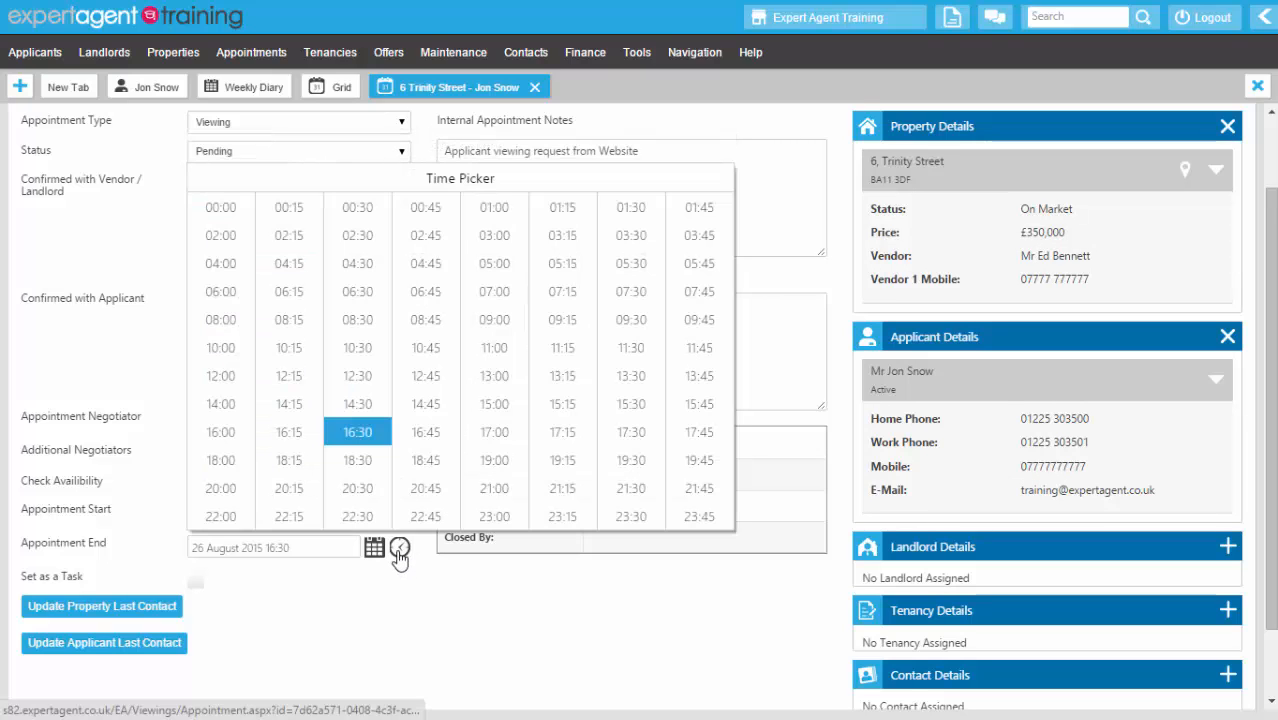
pyautogui.click(500, 438)
# - Mark it confirmed by vendor and applicant, save and close, and show the weekly diary
pyautogui.scroll(1, 503, 438)
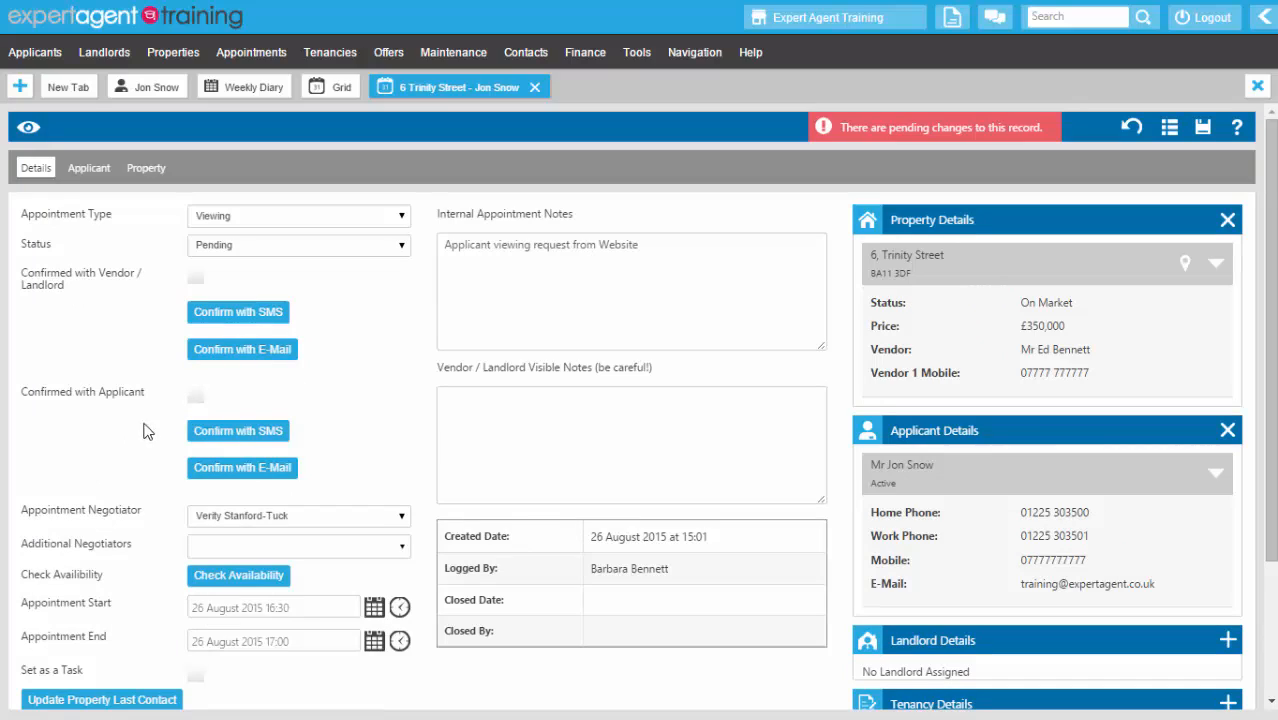
pyautogui.click(195, 398)
pyautogui.click(195, 278)
pyautogui.moveTo(800, 143)
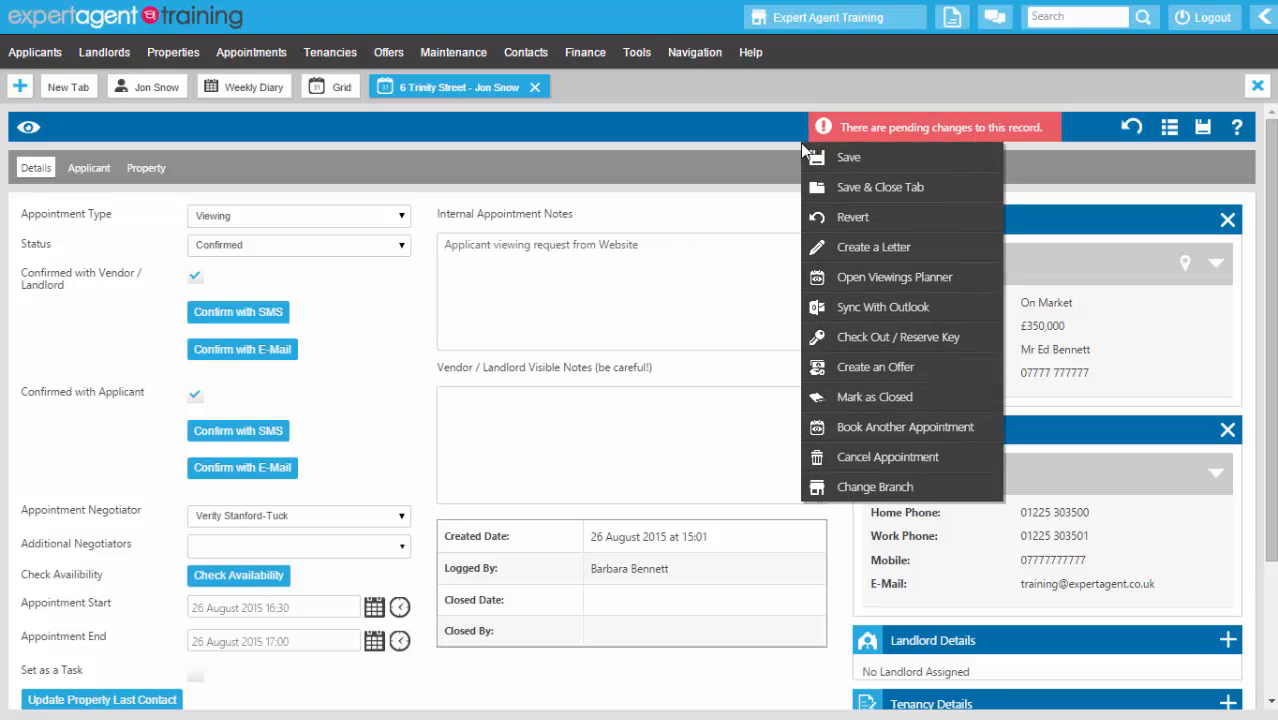
pyautogui.click(813, 186)
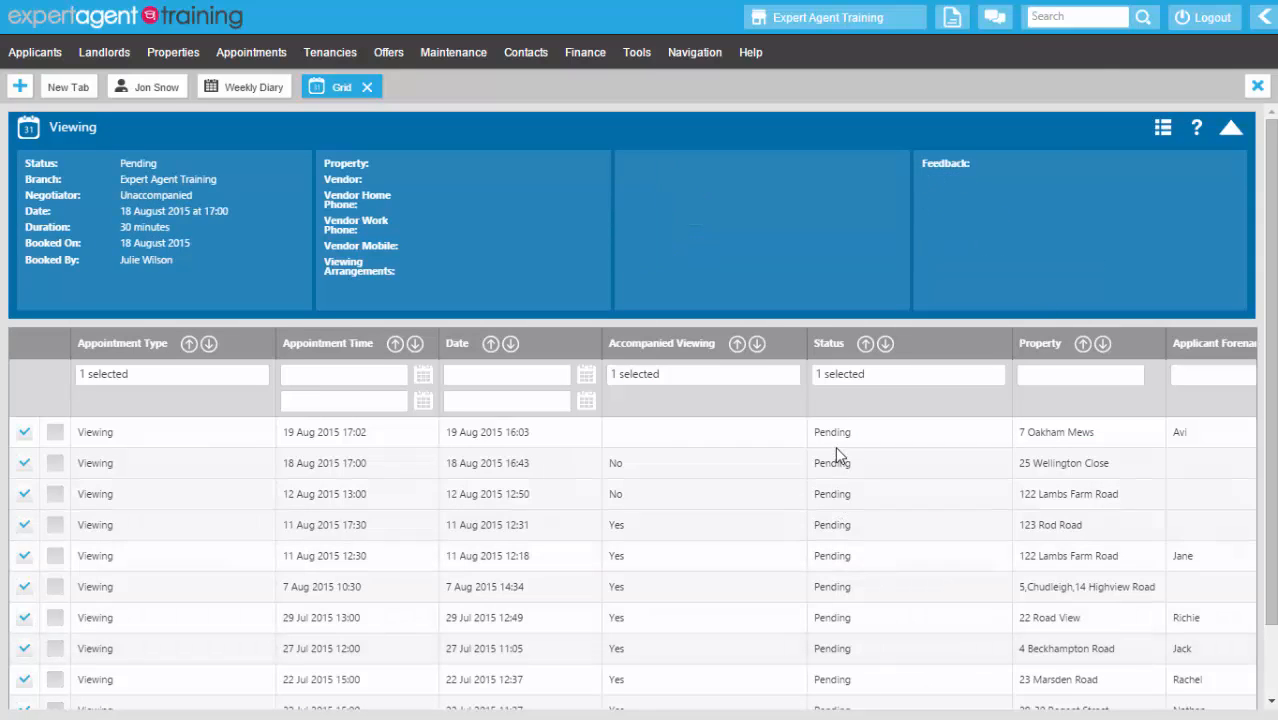
pyautogui.click(237, 89)
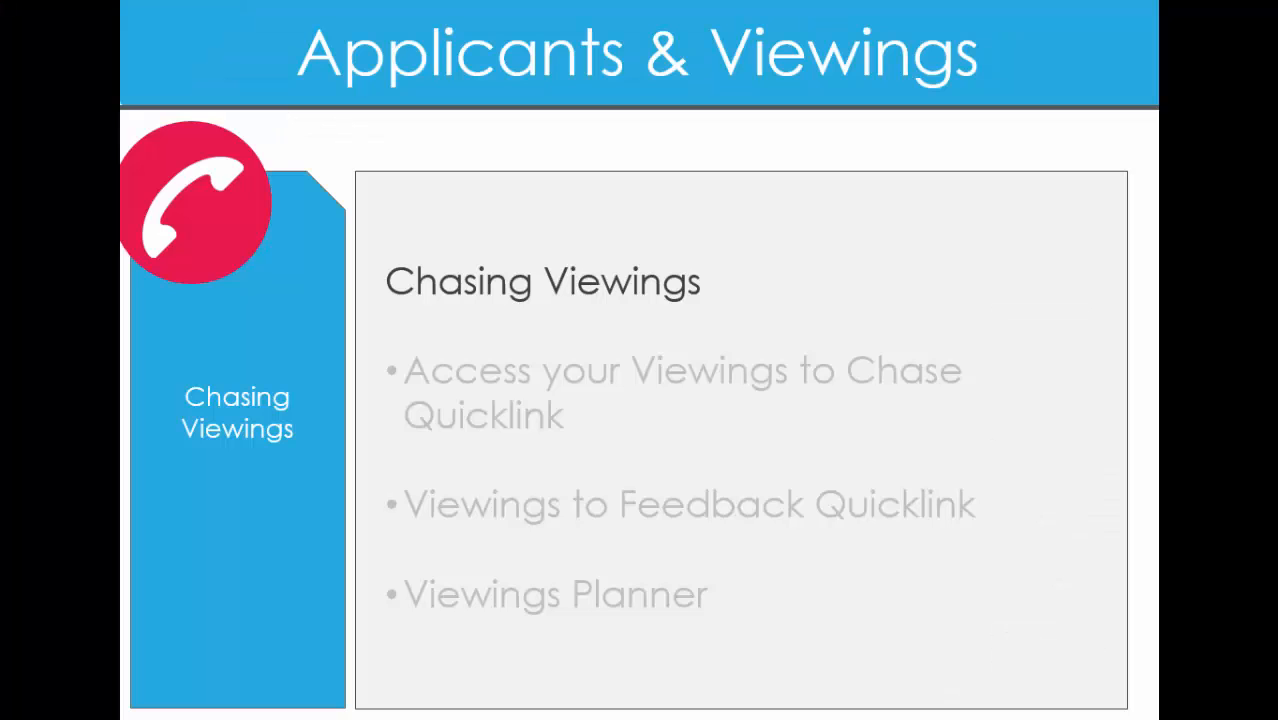
# - Advance the Chasing Viewings slide through its bullets up to Viewings Planner
pyautogui.click(446, 341)
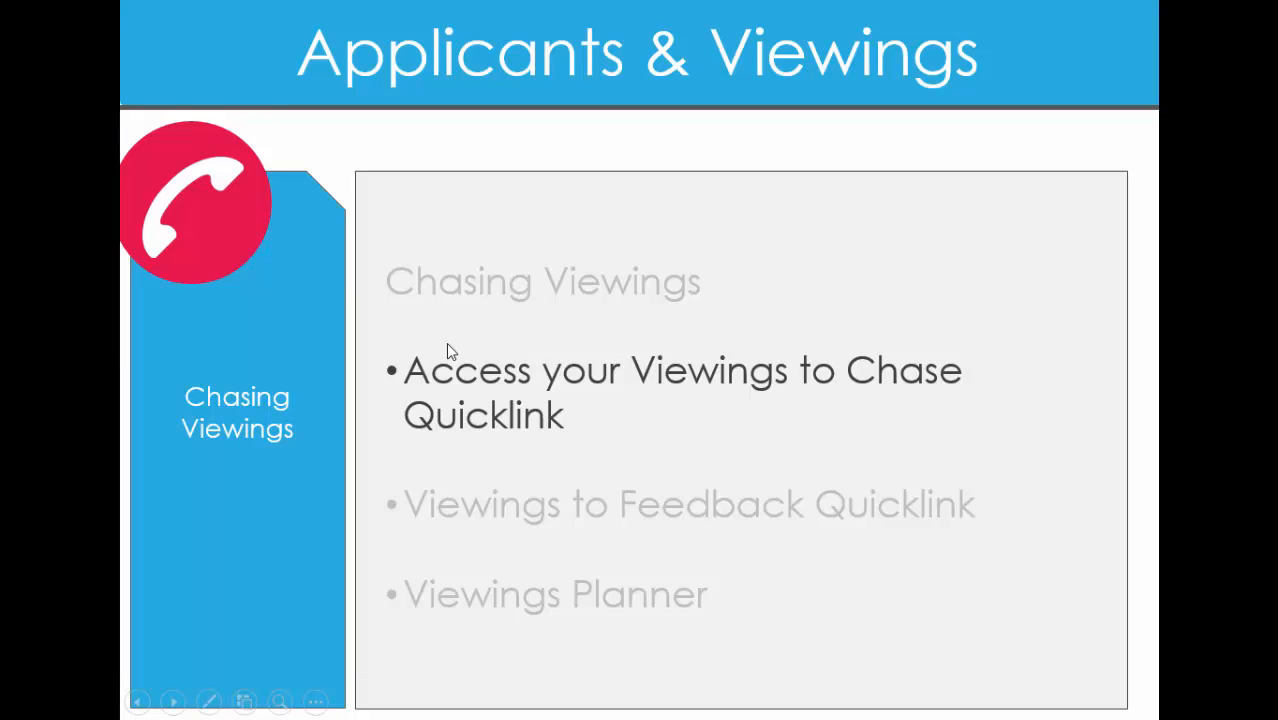
pyautogui.click(446, 342)
pyautogui.click(446, 342)
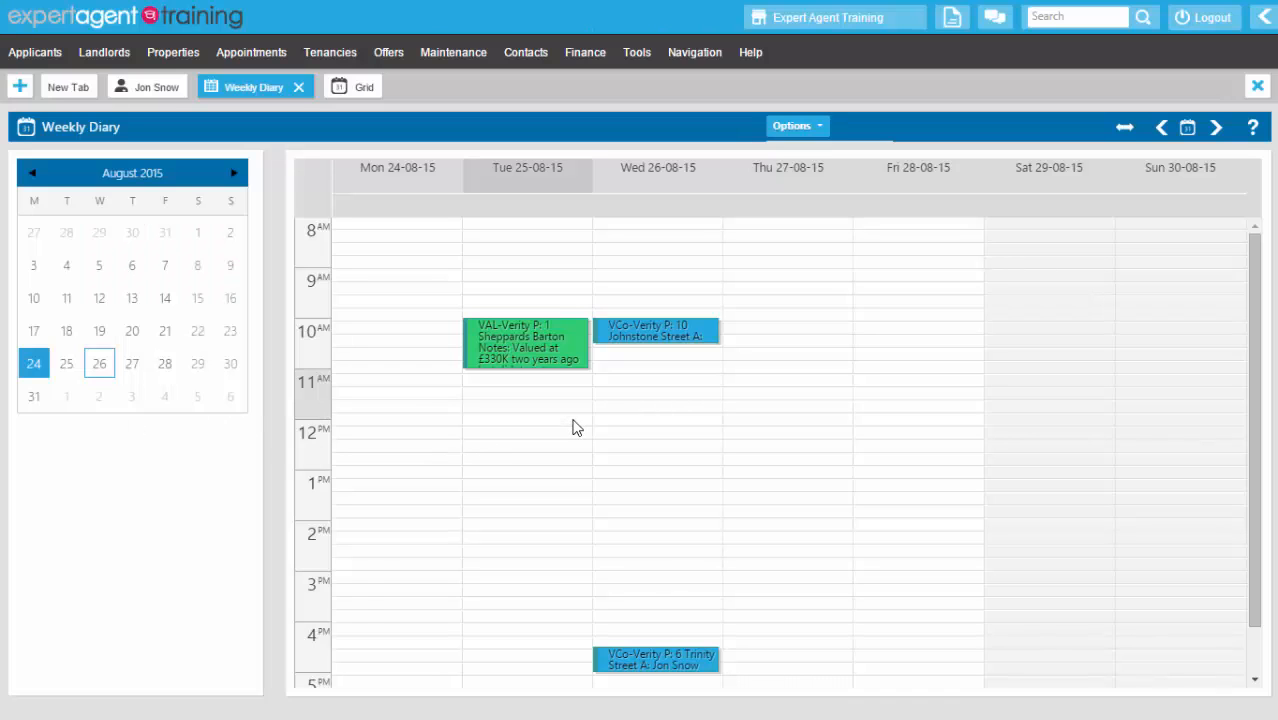
pyautogui.click(1264, 22)
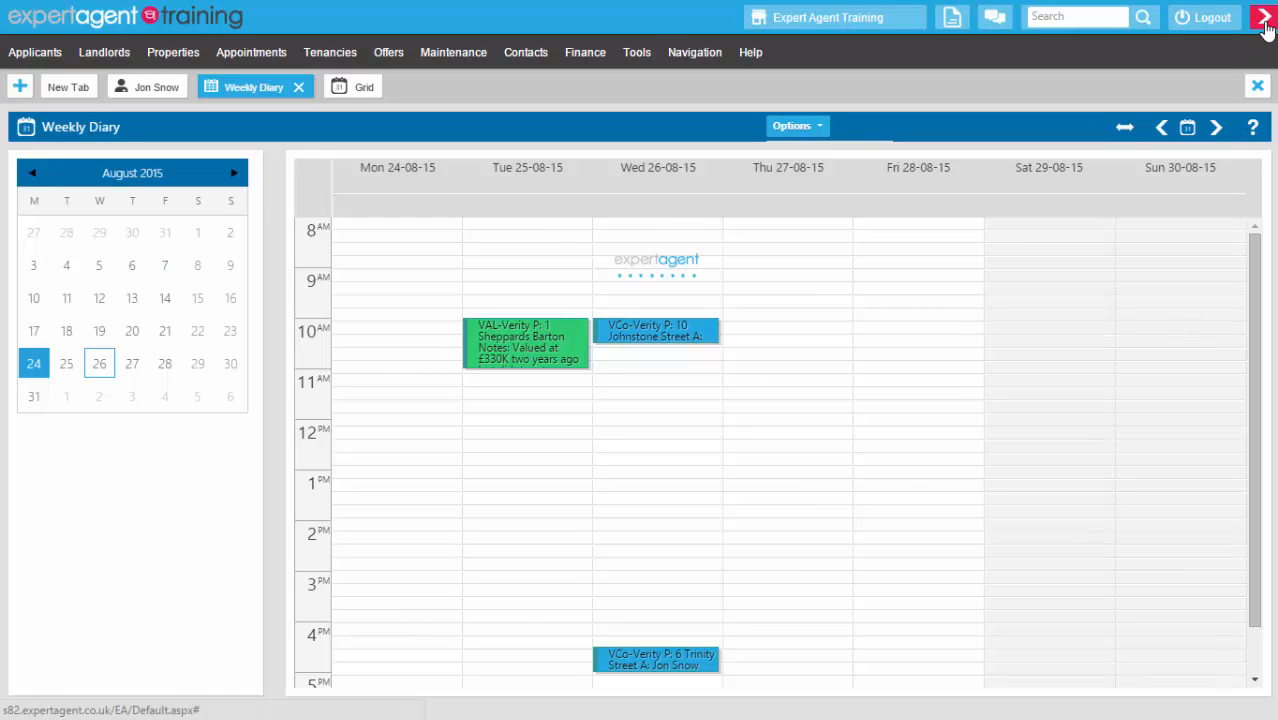
pyautogui.scroll(-2, 1143, 386)
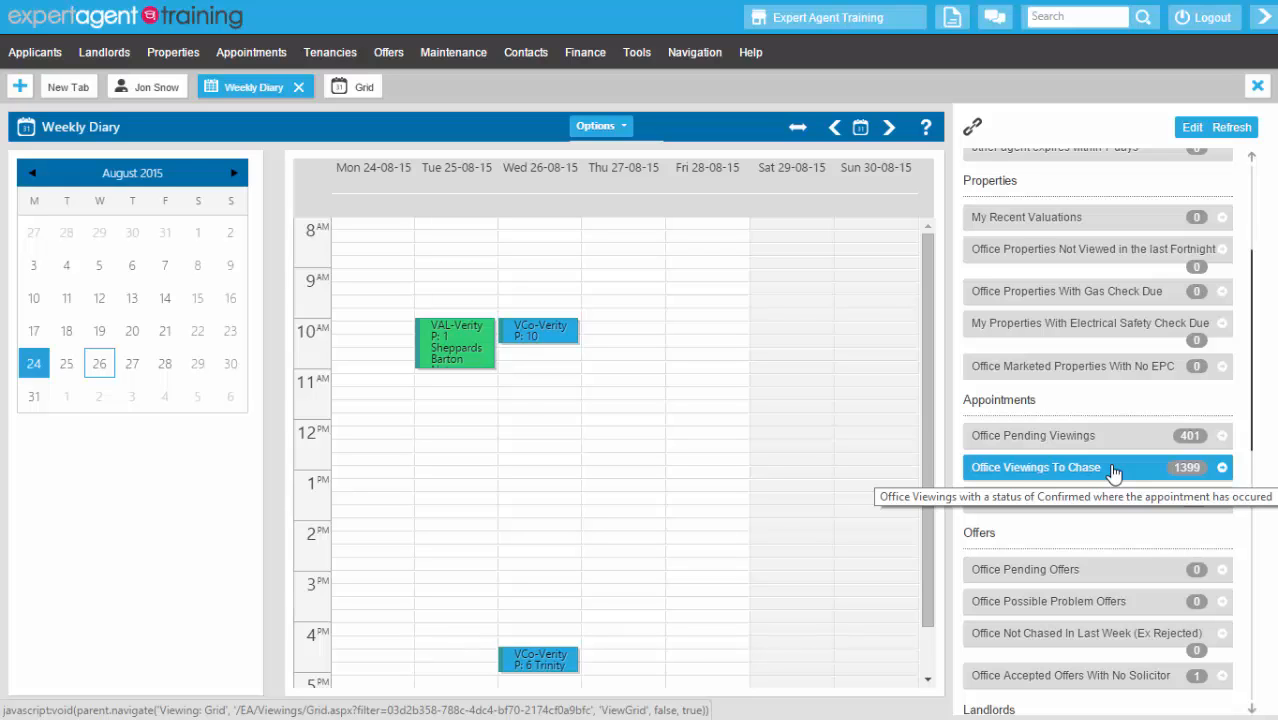
pyautogui.click(1113, 470)
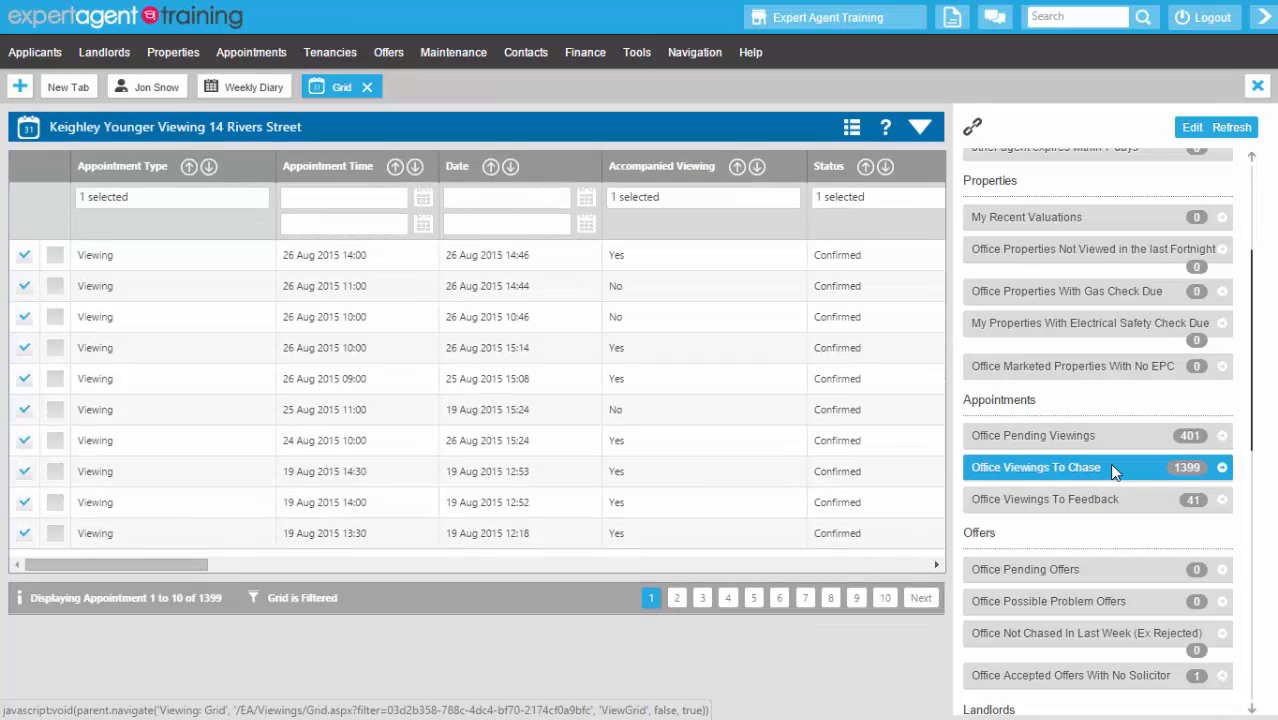
pyautogui.click(1265, 18)
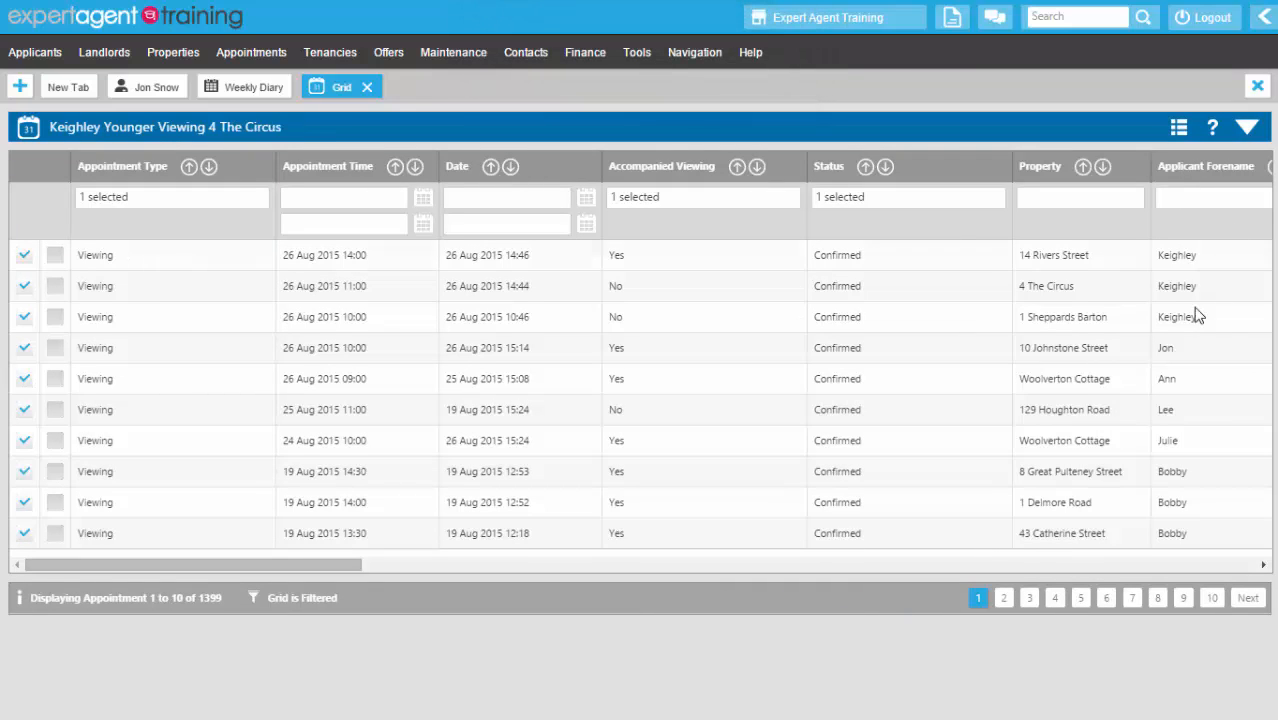
pyautogui.click(1245, 127)
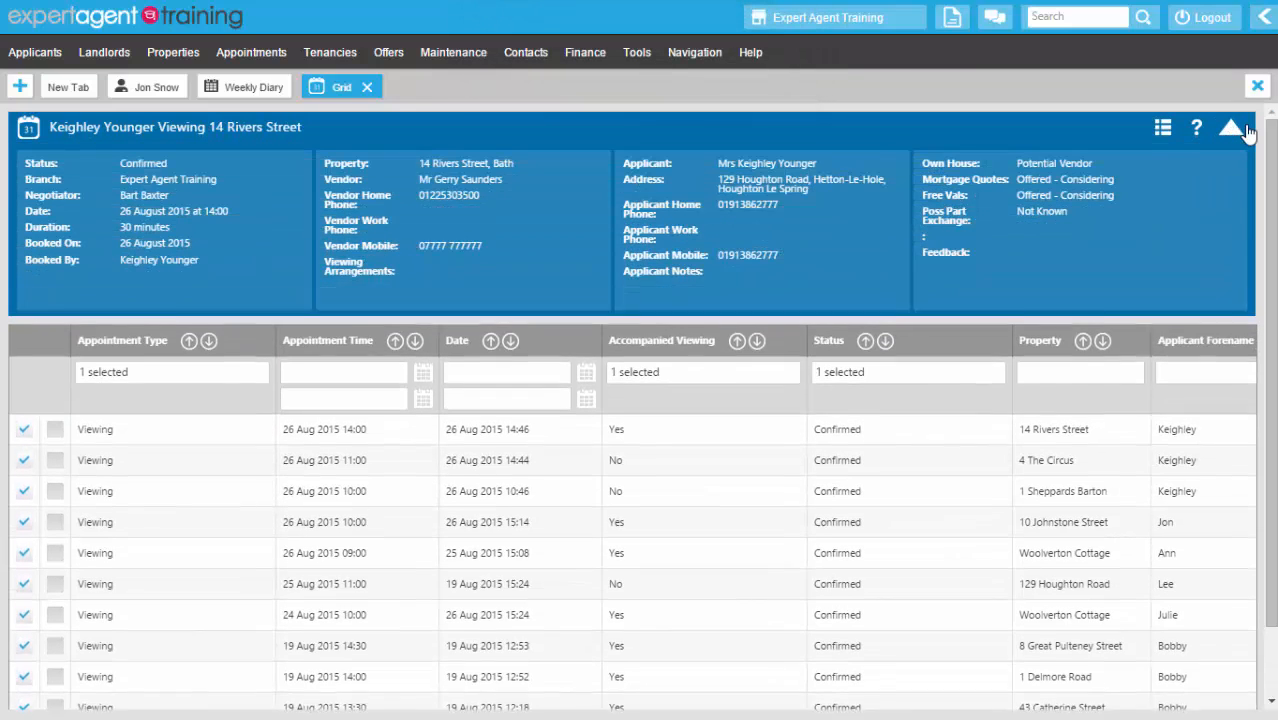
pyautogui.click(1202, 526)
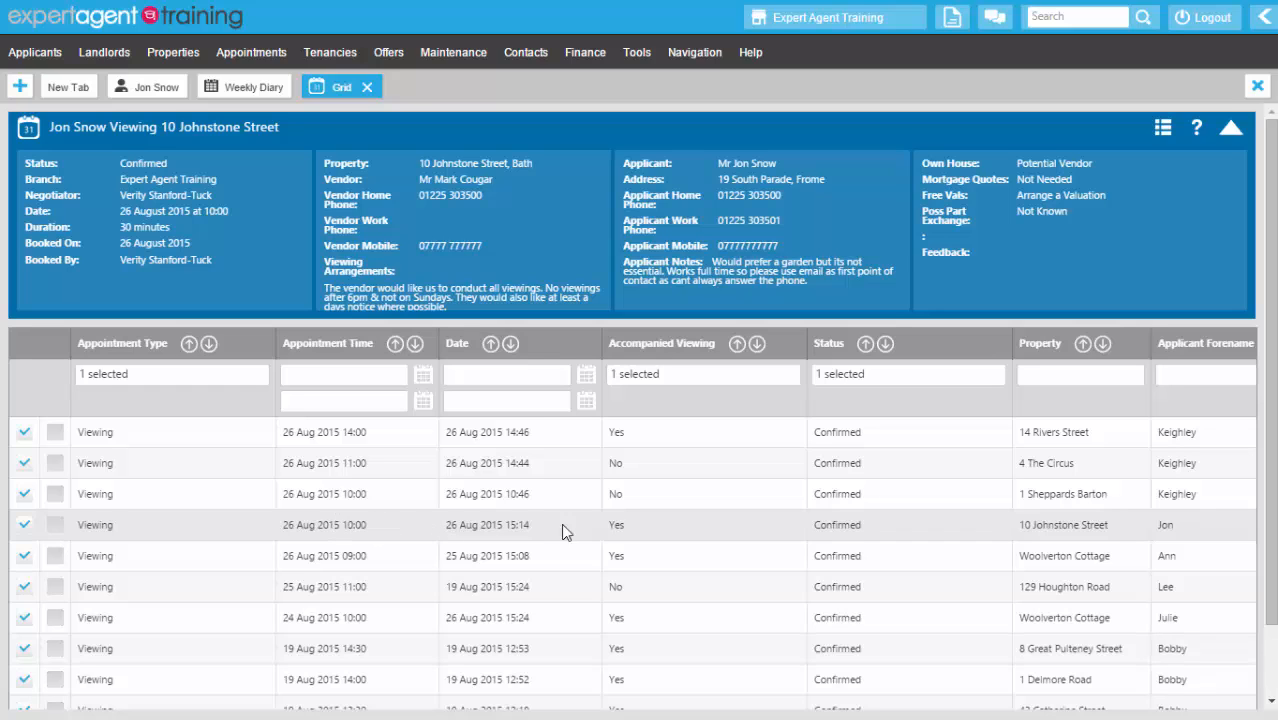
pyautogui.doubleClick(833, 524)
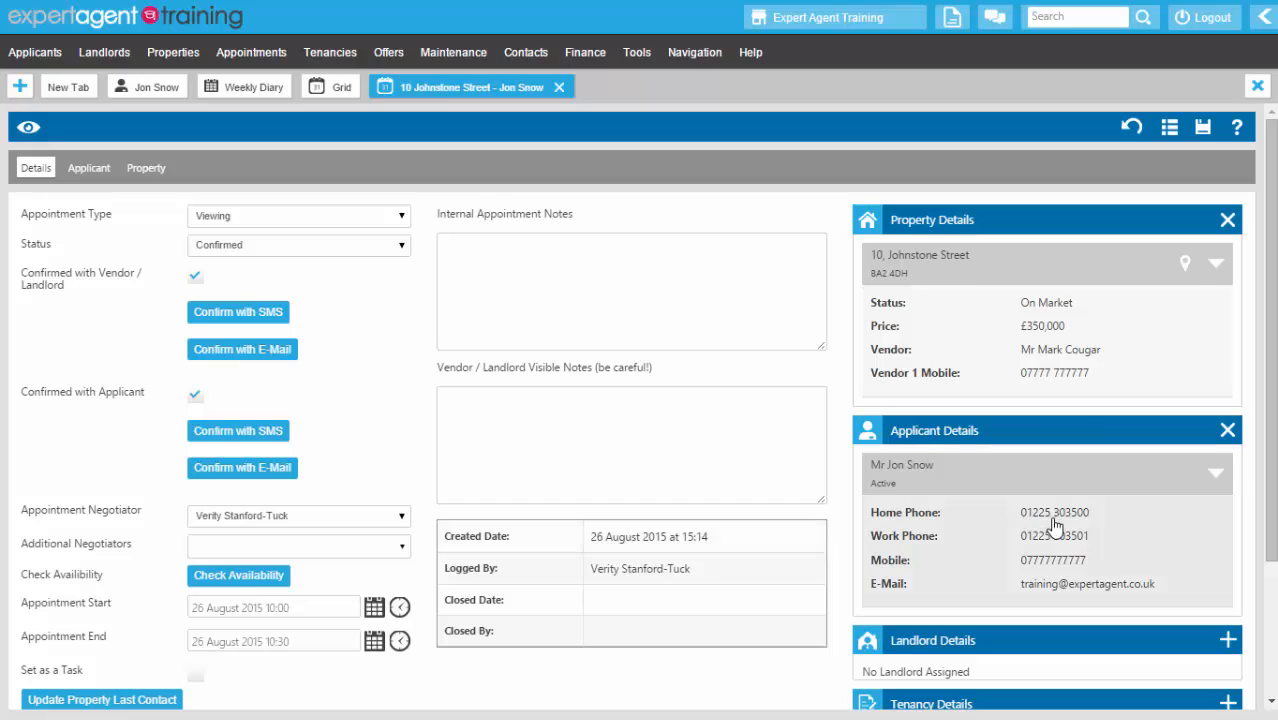
# - Write the applicant's feedback in the internal notes, noting a follow-up call task
pyautogui.click(546, 277)
pyautogui.write('Loved it.')
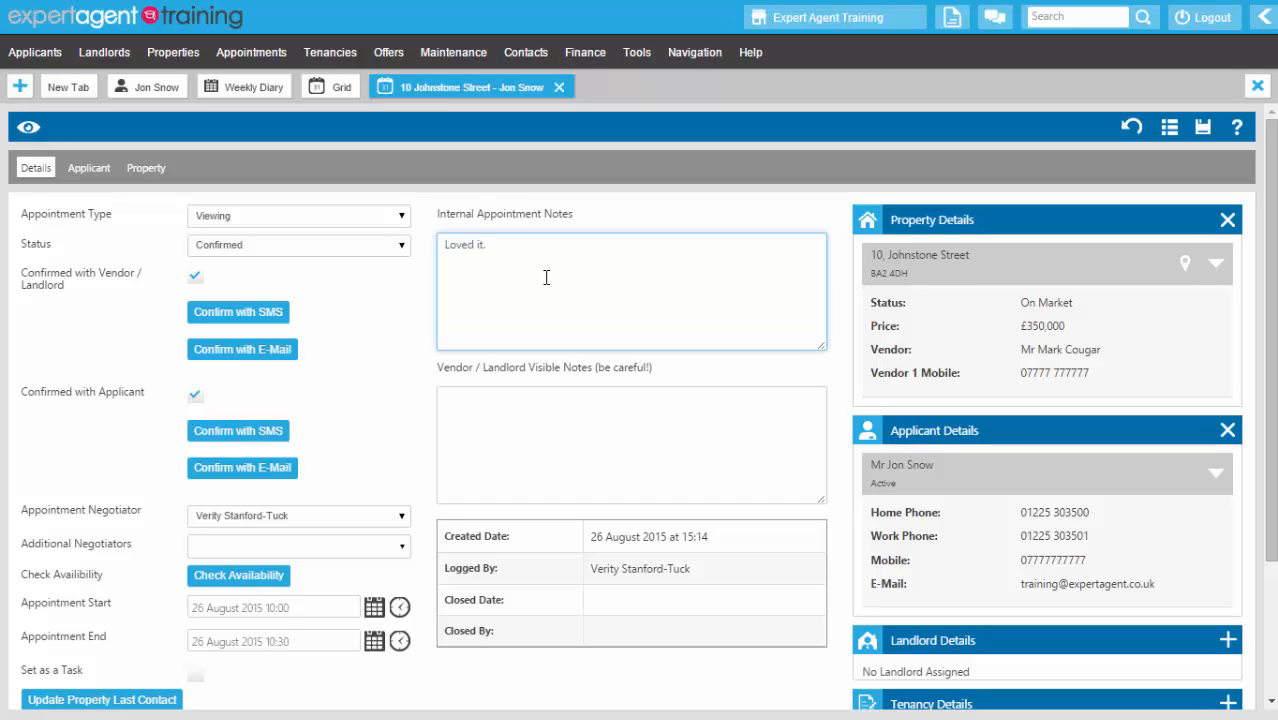
pyautogui.write('  Girlfriend is away North')
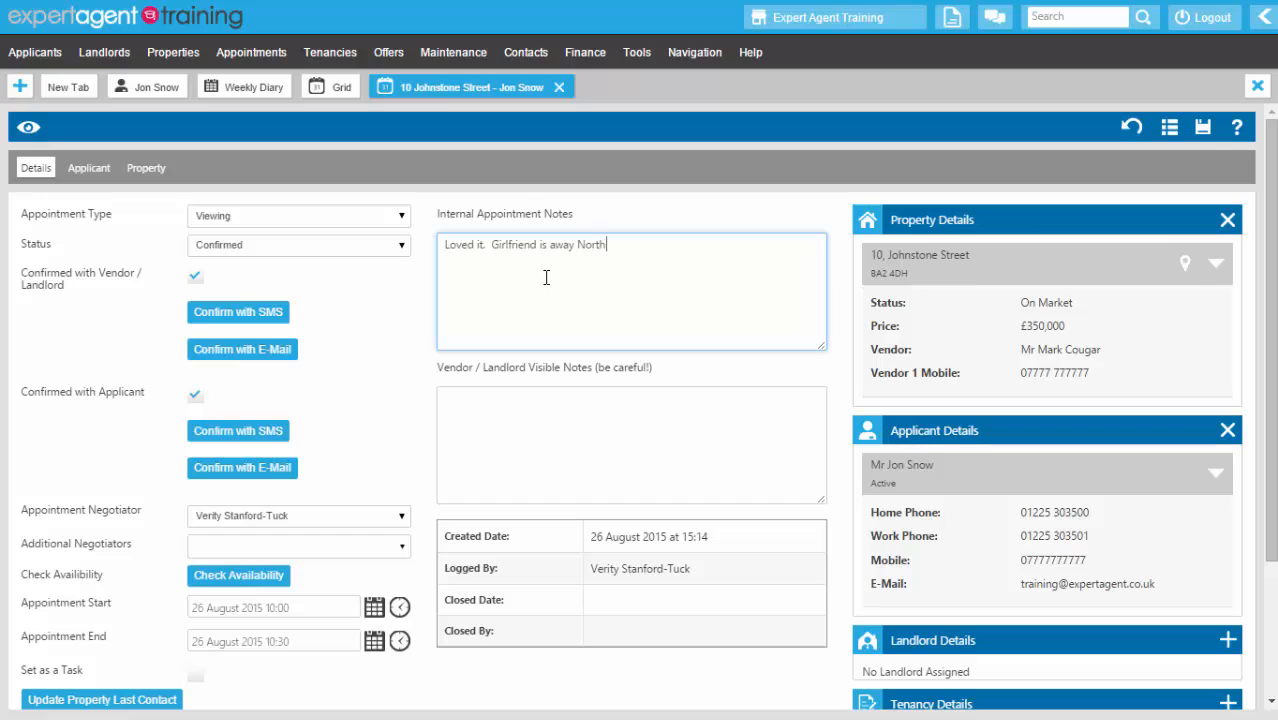
pyautogui.write(' until the weekend, will chat to her on')
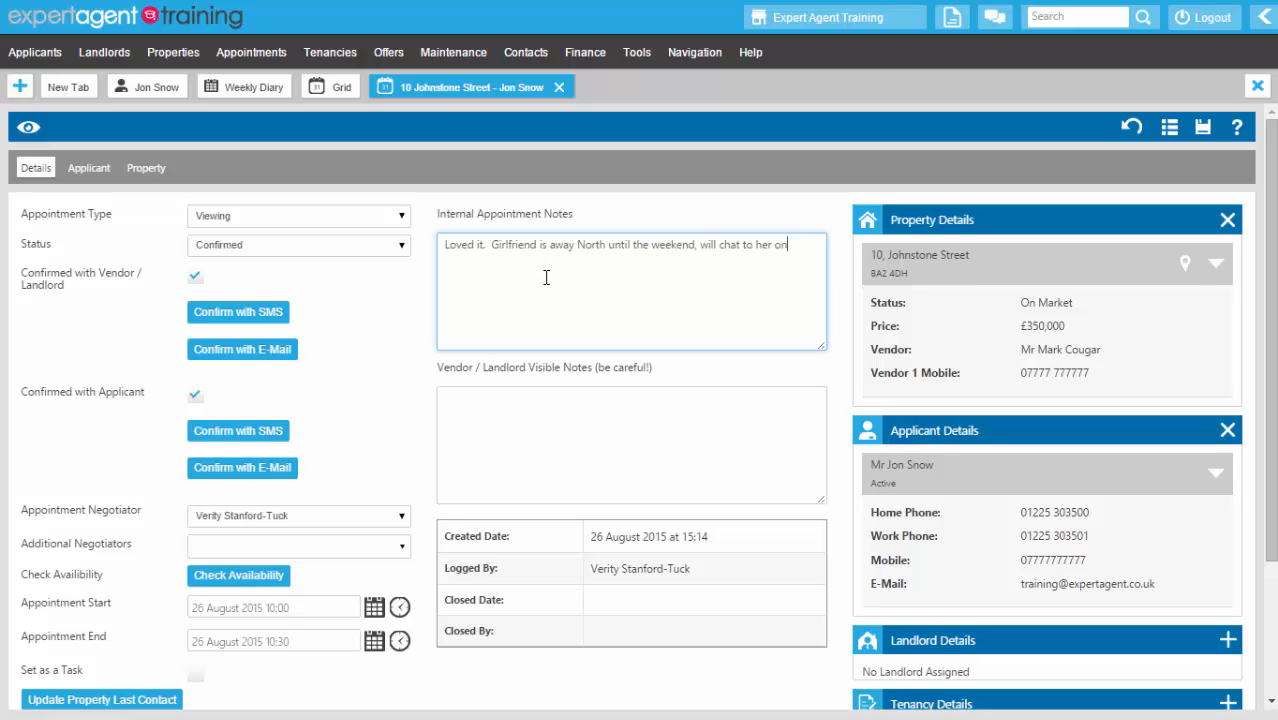
pyautogui.write(' Saturday and let us know early next week we')
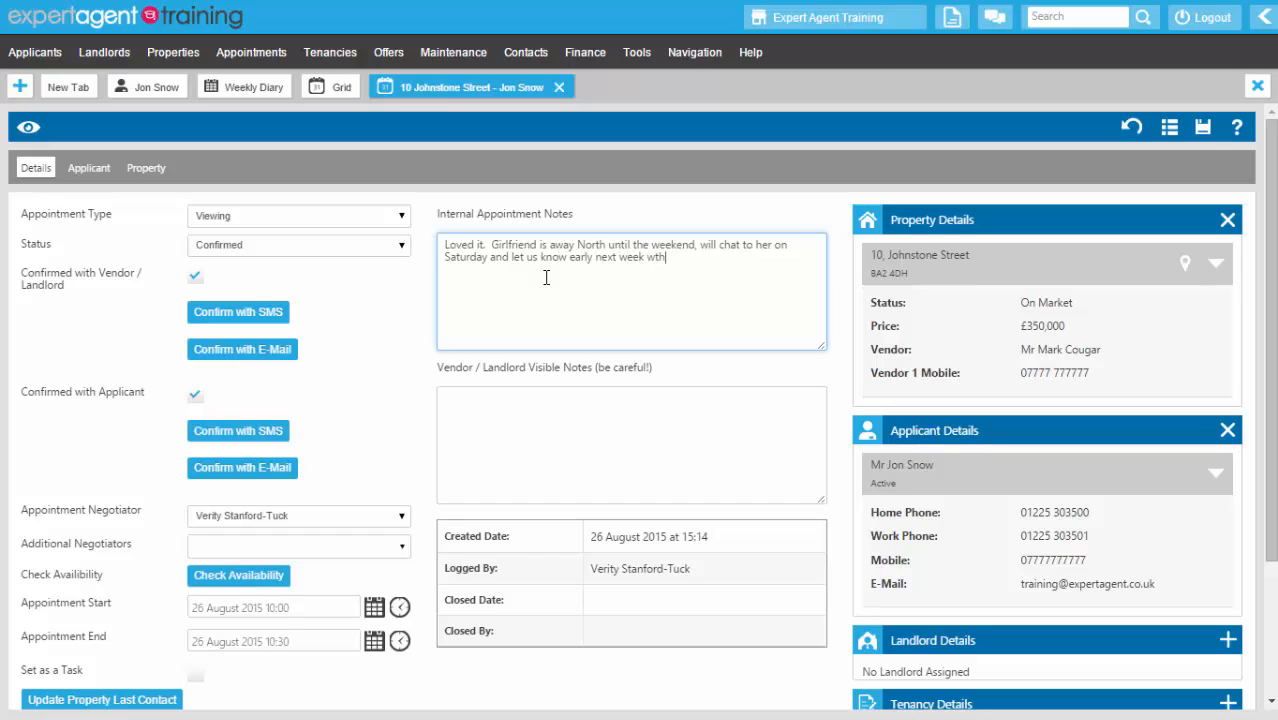
pyautogui.write('ther')
pyautogui.click(706, 260)
pyautogui.press('BackSpace')
pyautogui.press('BackSpace')
pyautogui.press('BackSpace')
pyautogui.press('BackSpace')
pyautogui.press('BackSpace')
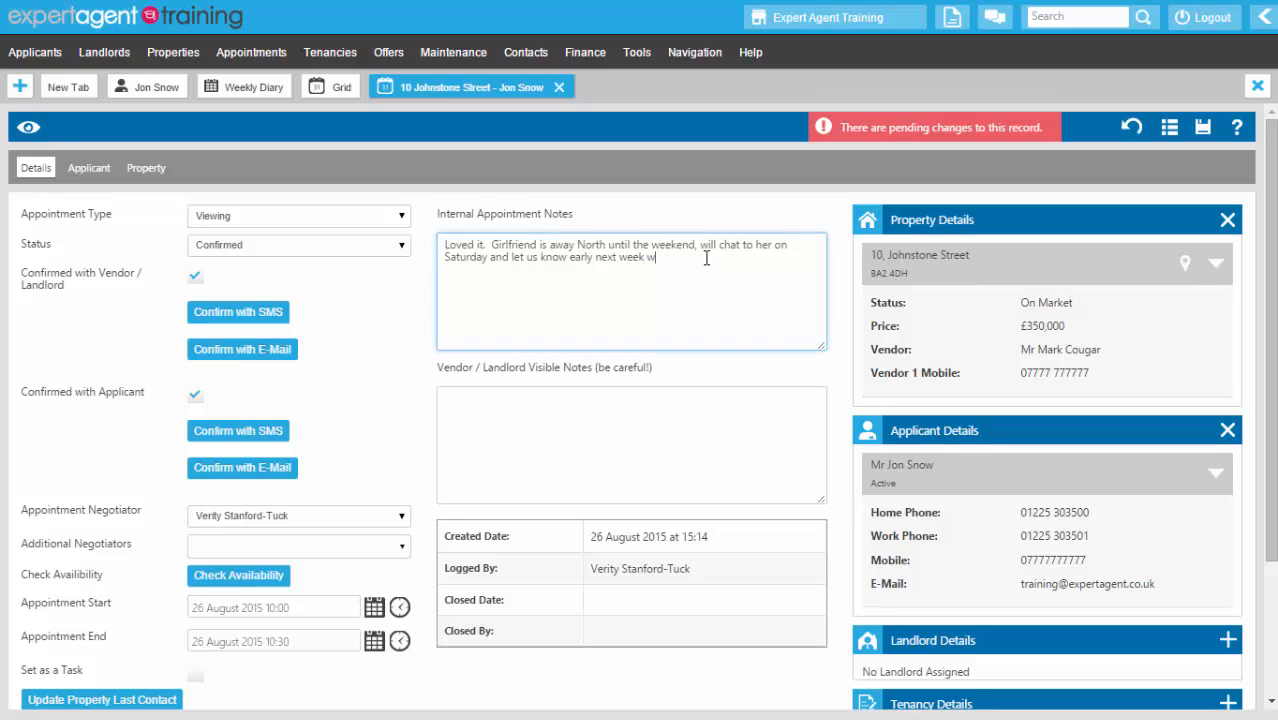
pyautogui.write('hether he wants a second viewing.  VST')
pyautogui.press('BackSpace')
pyautogui.write('ST marks')
pyautogui.write('d as task to call Jon on Tuesday.')
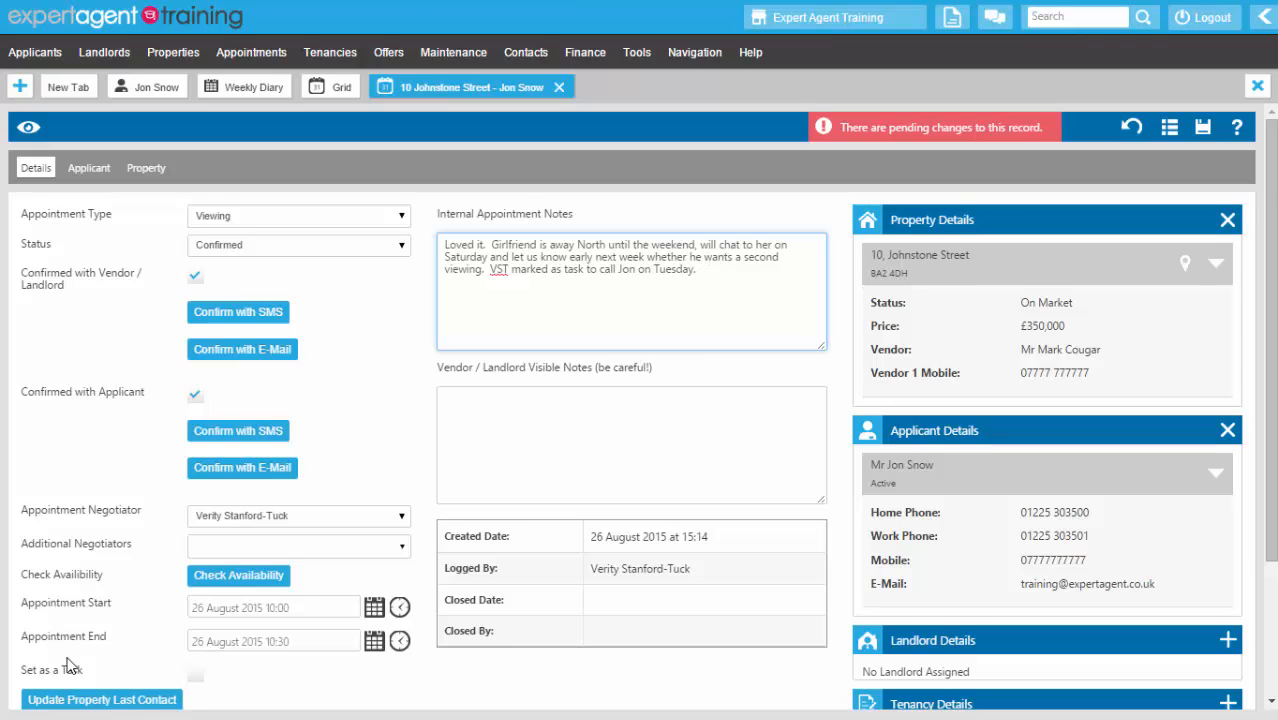
# - Set the viewing as a task dated 1 September 2015
pyautogui.scroll(-1, 123, 662)
pyautogui.click(195, 582)
pyautogui.scroll(-1, 195, 582)
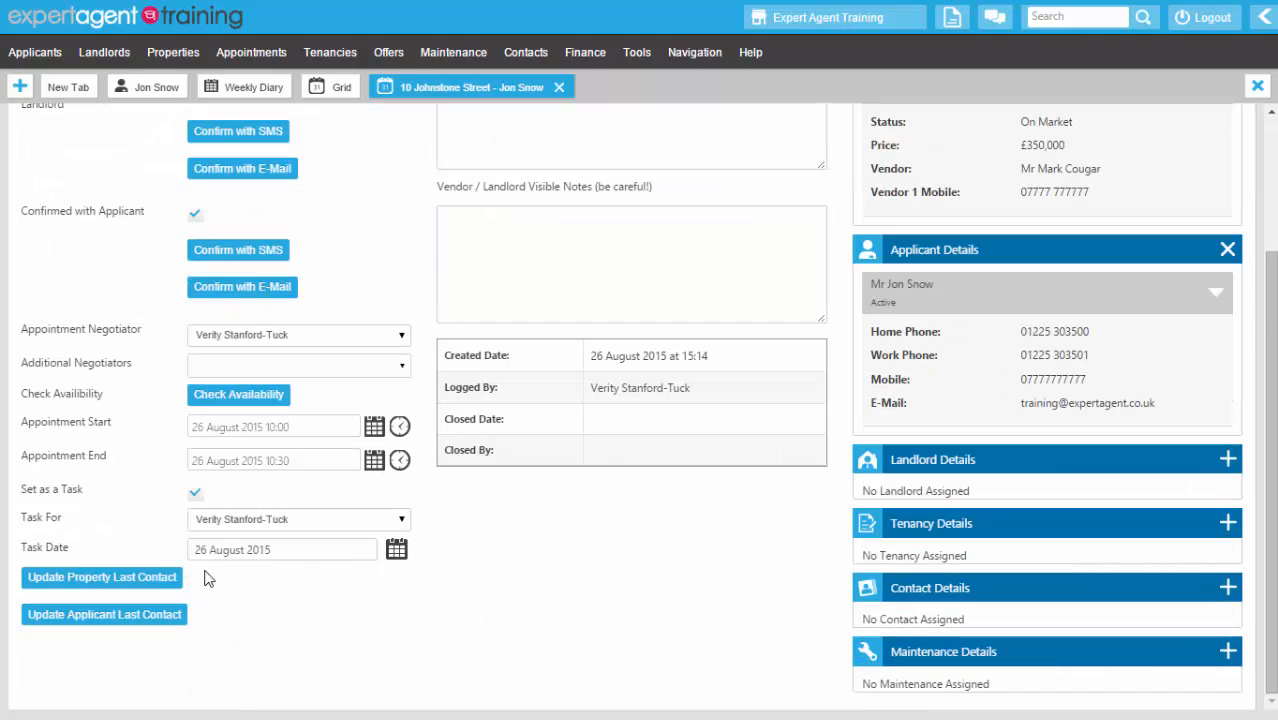
pyautogui.click(394, 551)
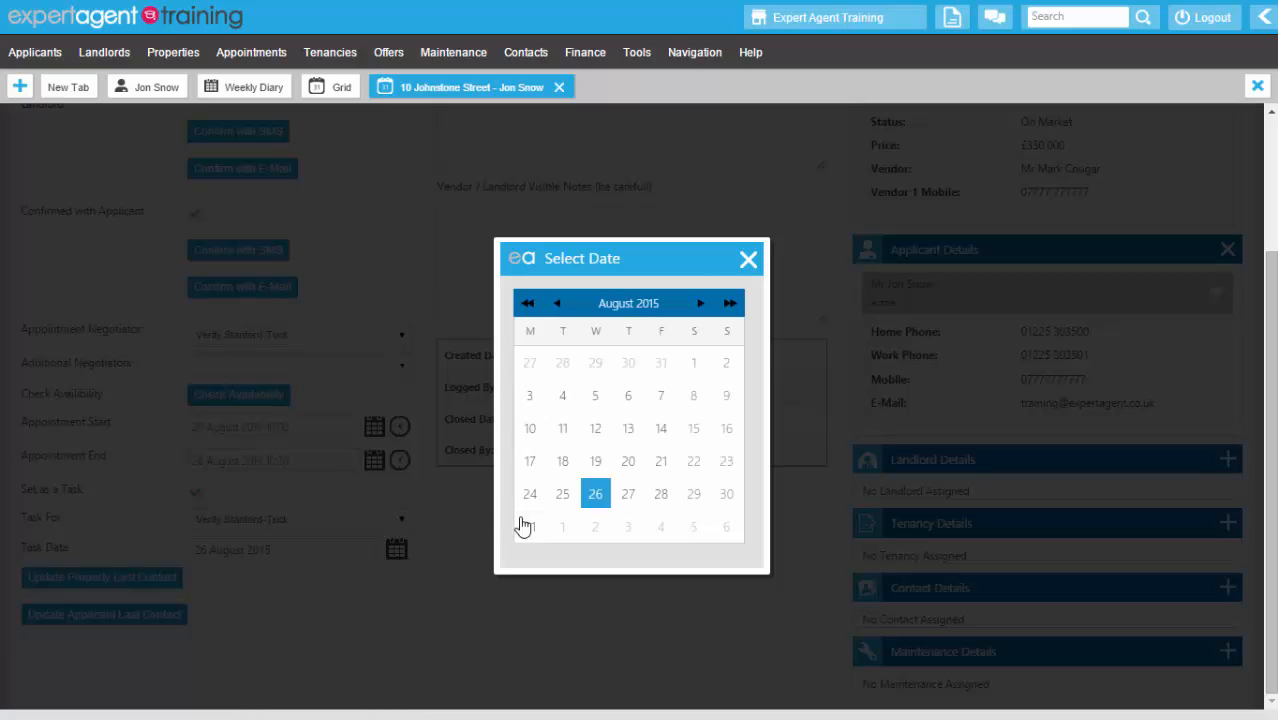
pyautogui.click(564, 531)
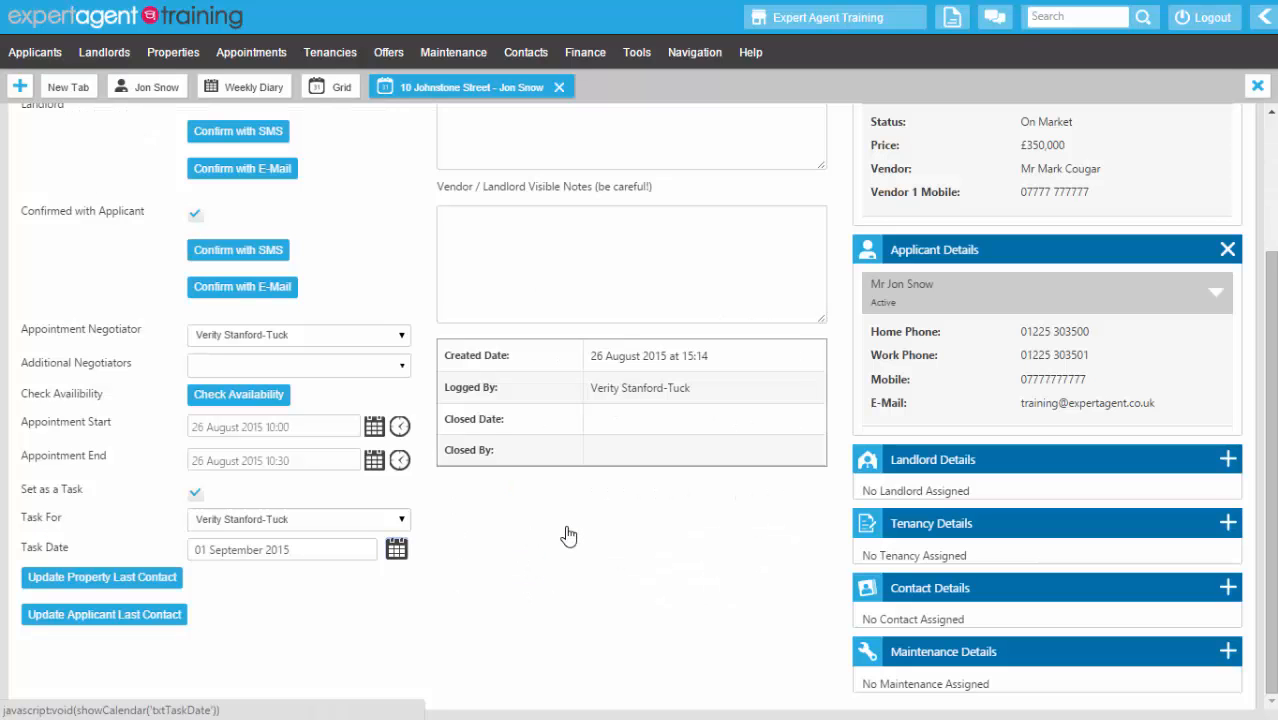
# - Change the status to Chased and save and close the viewing
pyautogui.scroll(2, 568, 537)
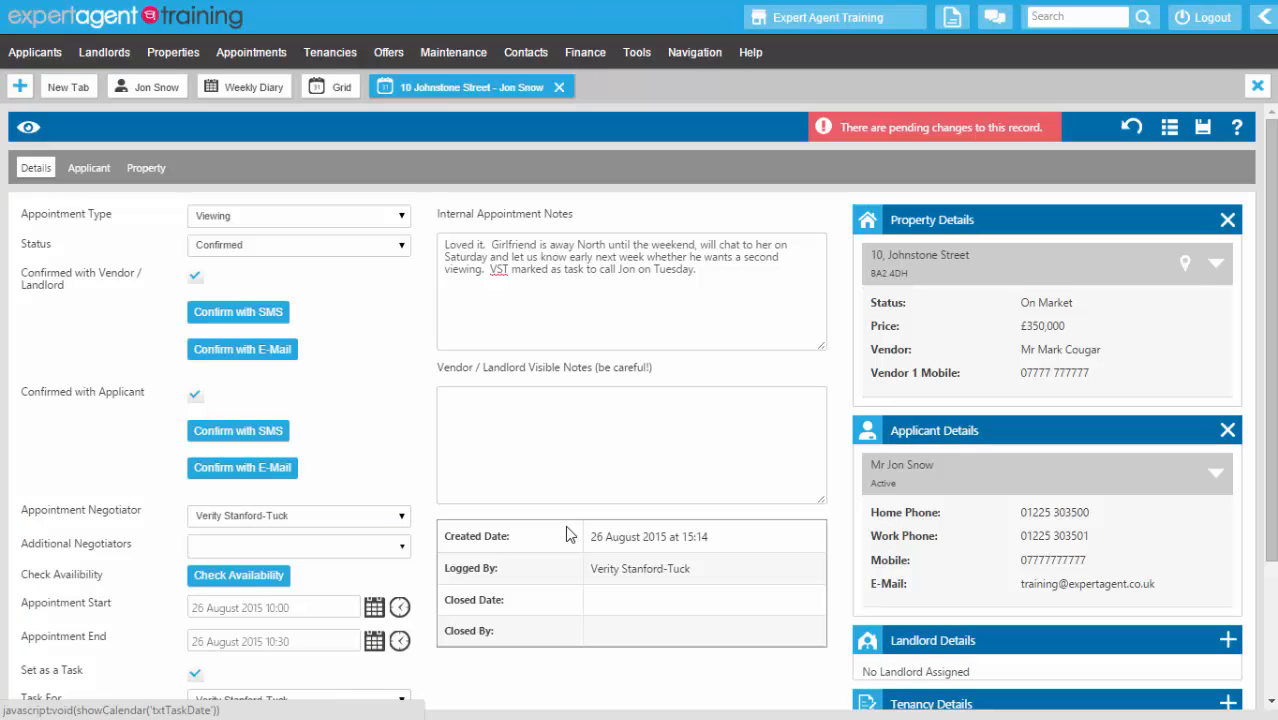
pyautogui.click(249, 250)
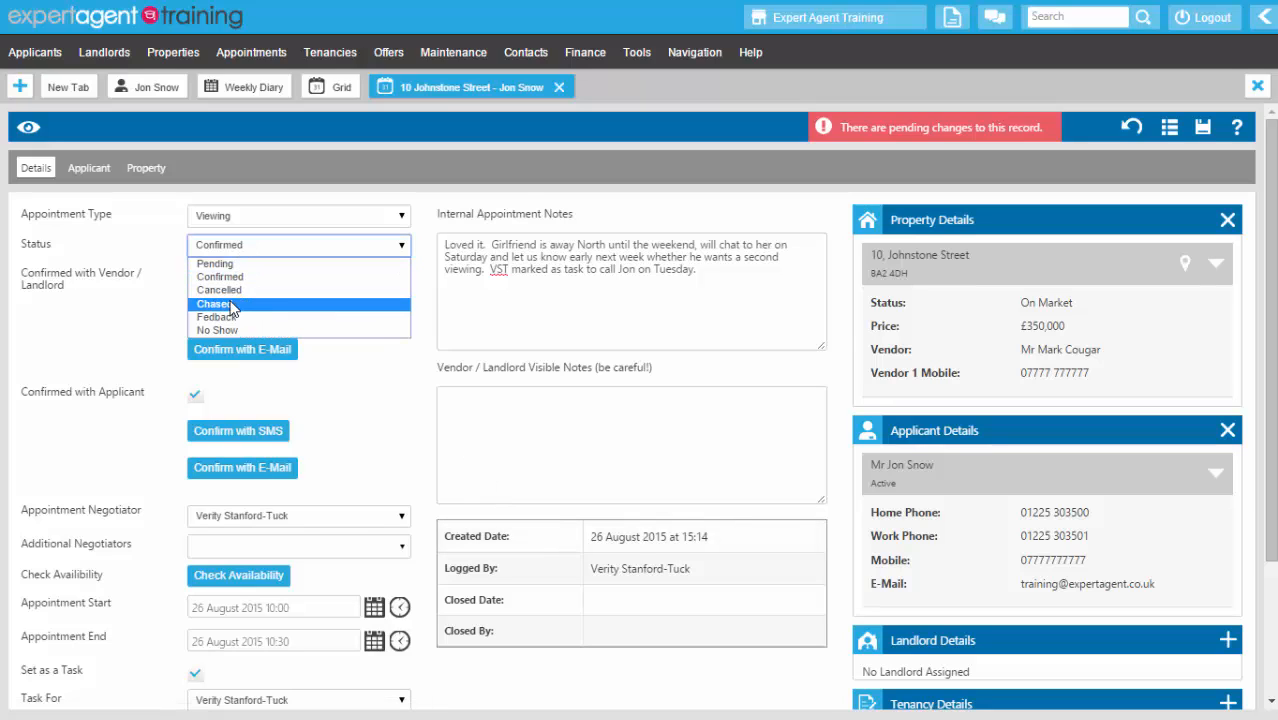
pyautogui.click(232, 305)
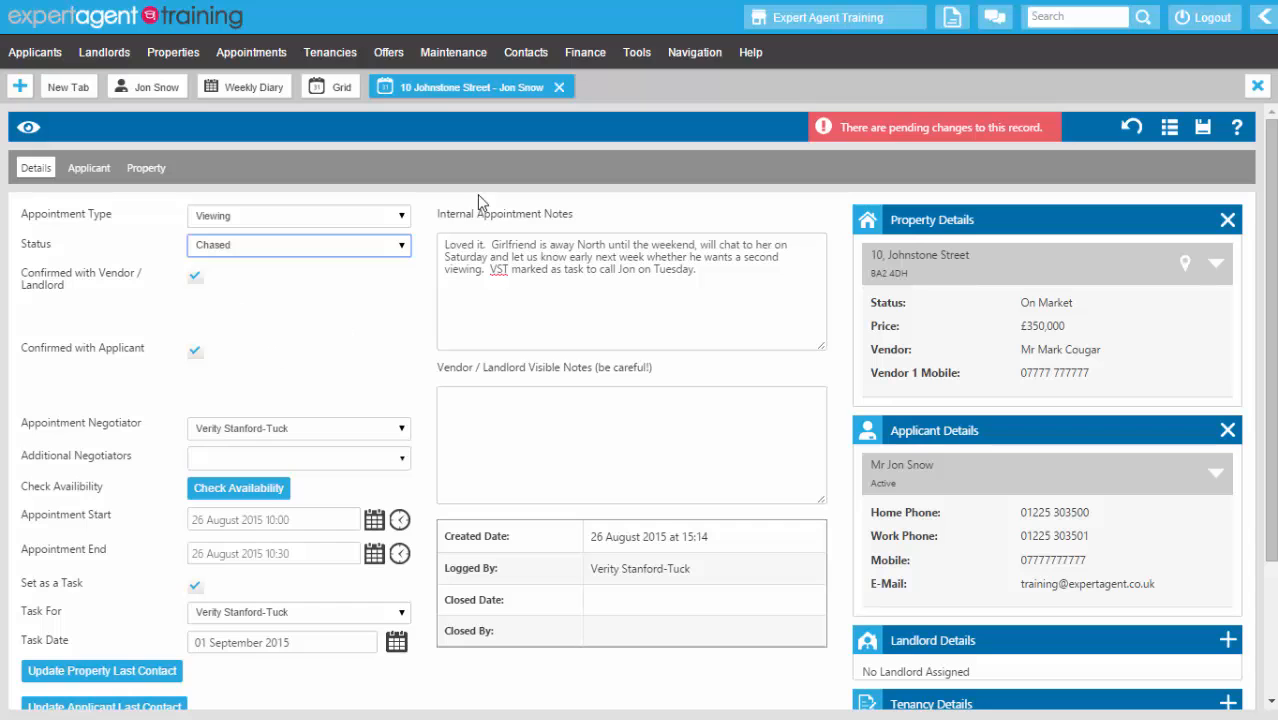
pyautogui.rightClick(470, 162)
pyautogui.click(527, 204)
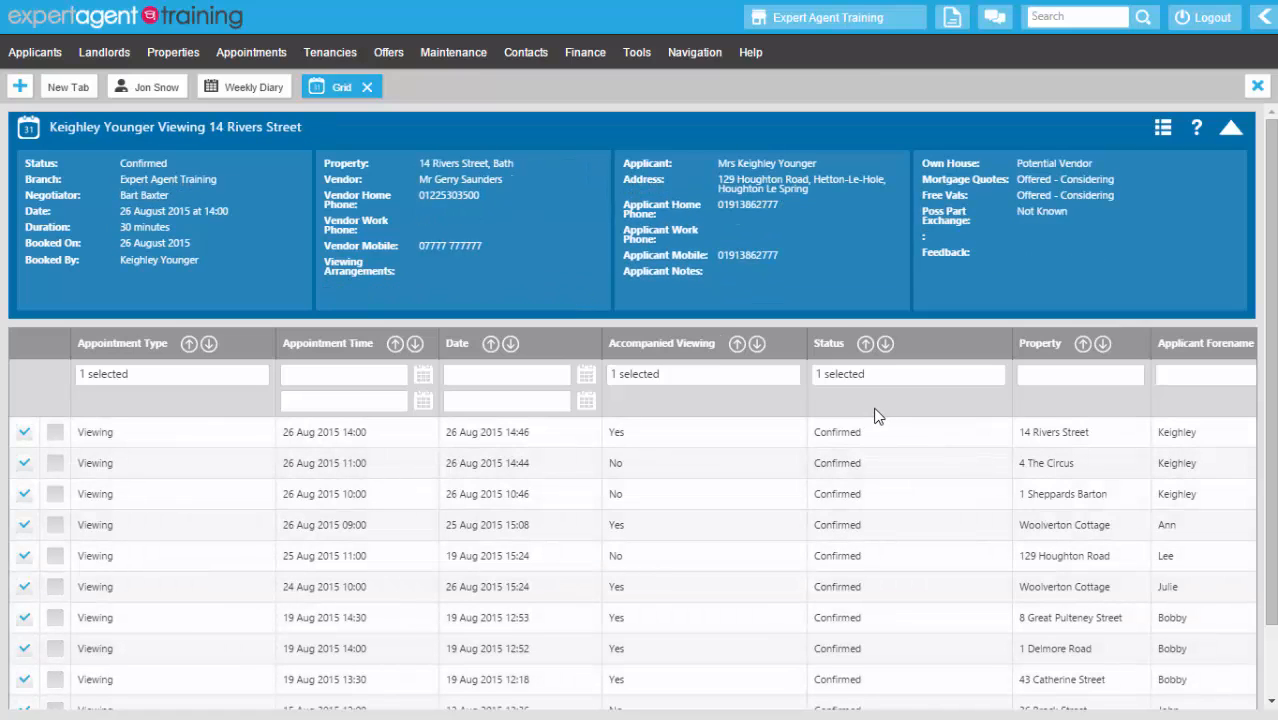
# - List the 42 Office Viewings To Feedback, then return to the 24–30 August weekly diary
pyautogui.click(1262, 18)
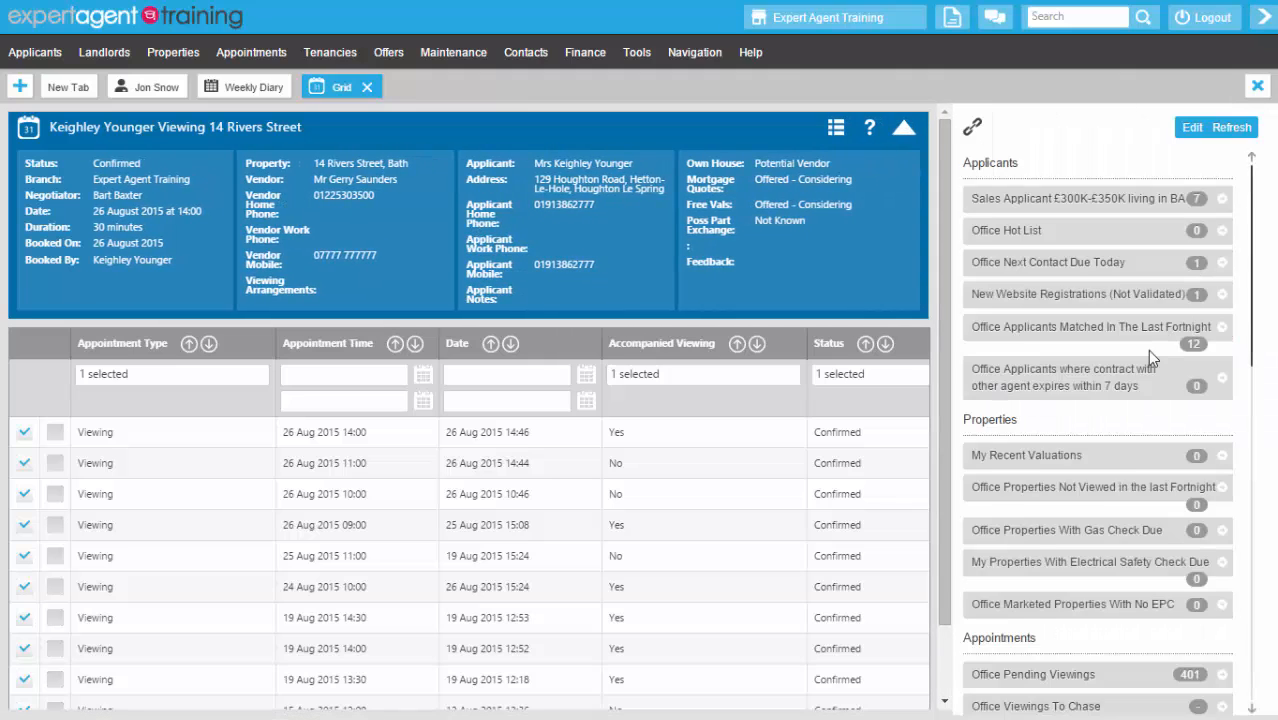
pyautogui.scroll(-3, 1147, 349)
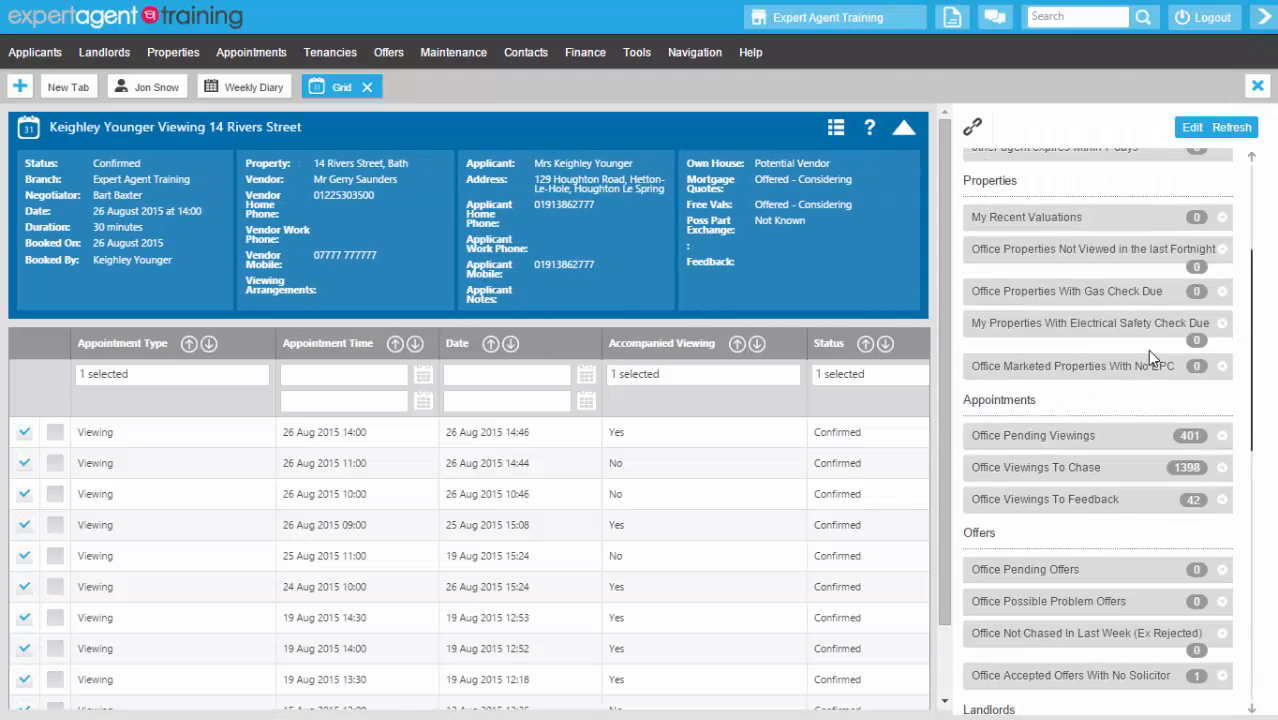
pyautogui.click(1055, 500)
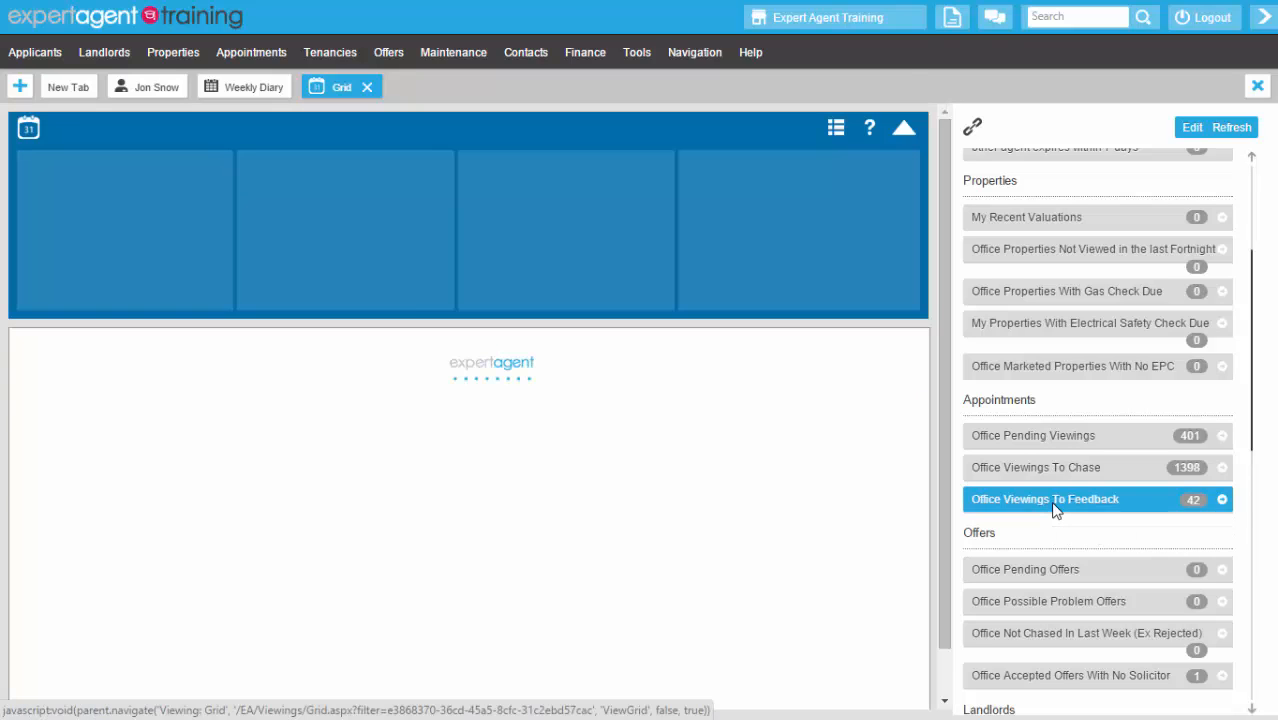
pyautogui.click(1264, 18)
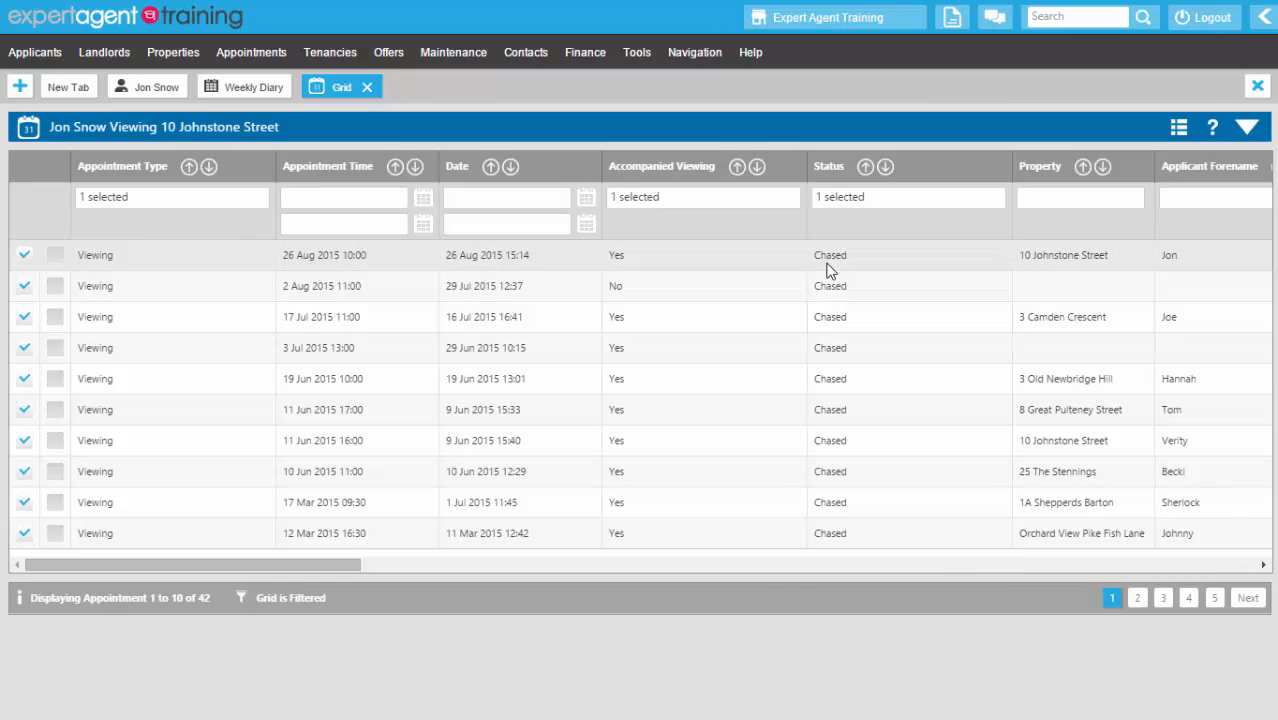
pyautogui.click(232, 92)
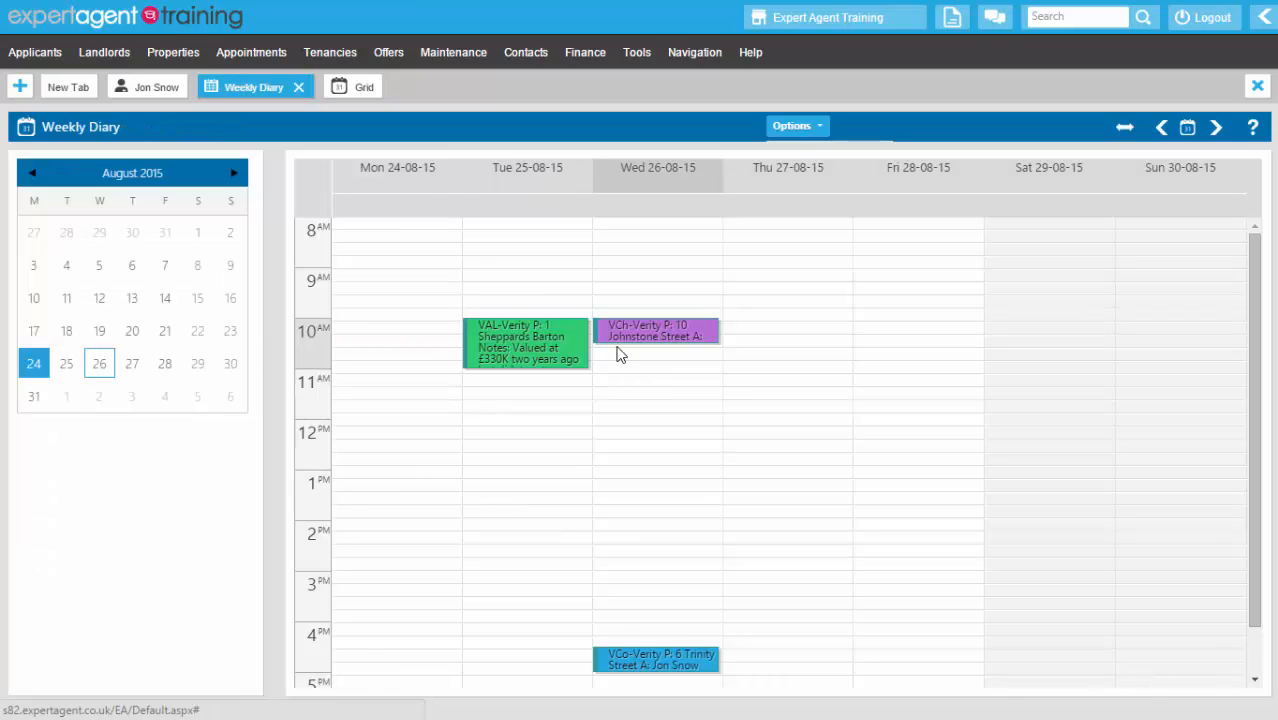
pyautogui.click(341, 87)
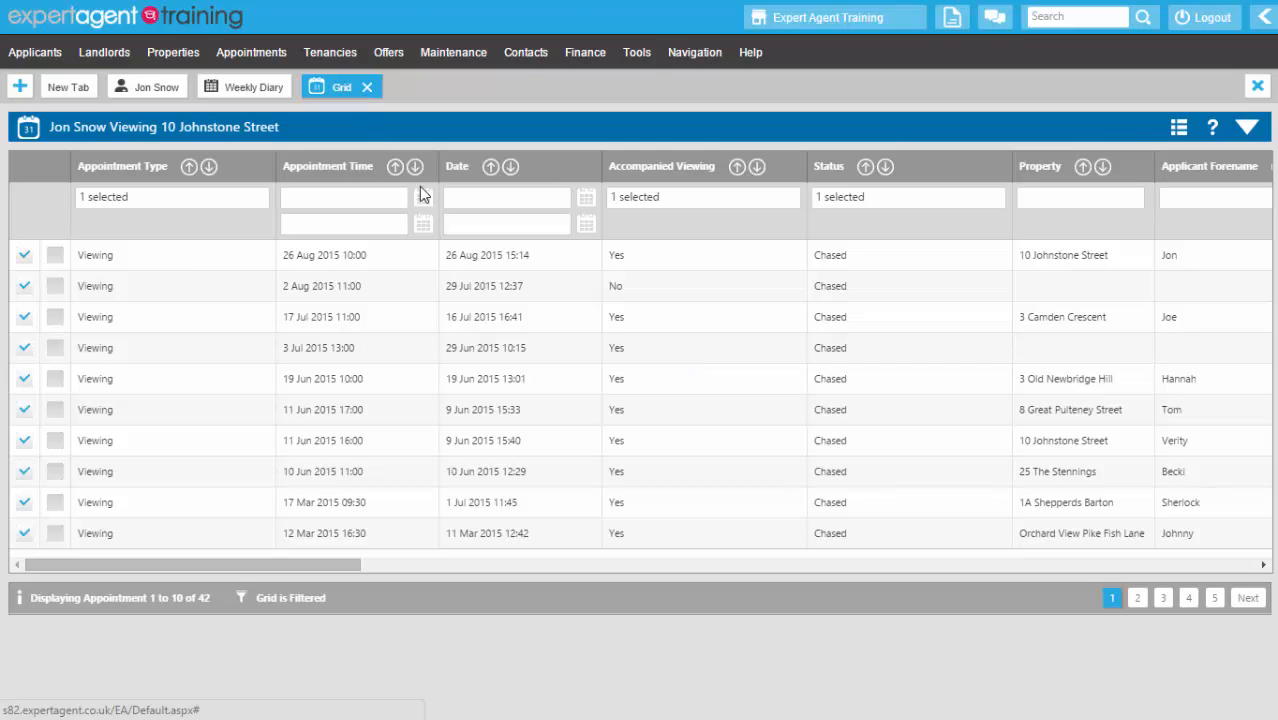
pyautogui.doubleClick(1157, 257)
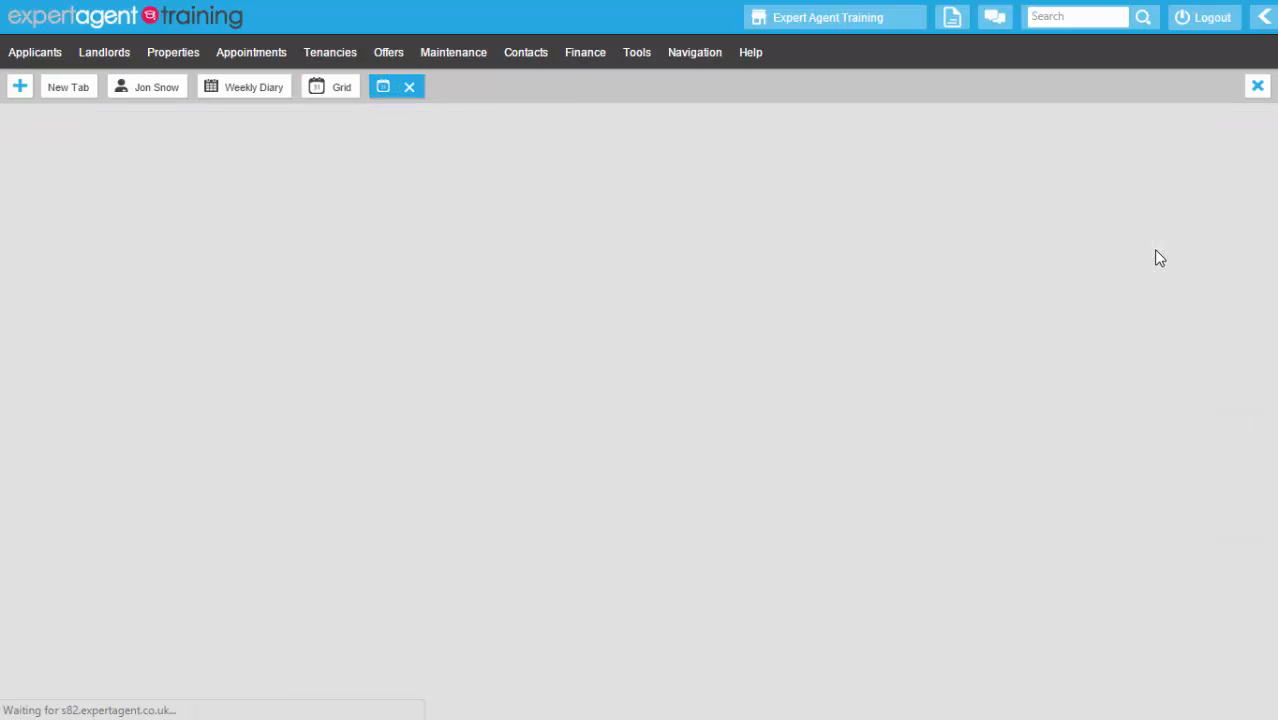
pyautogui.click(557, 440)
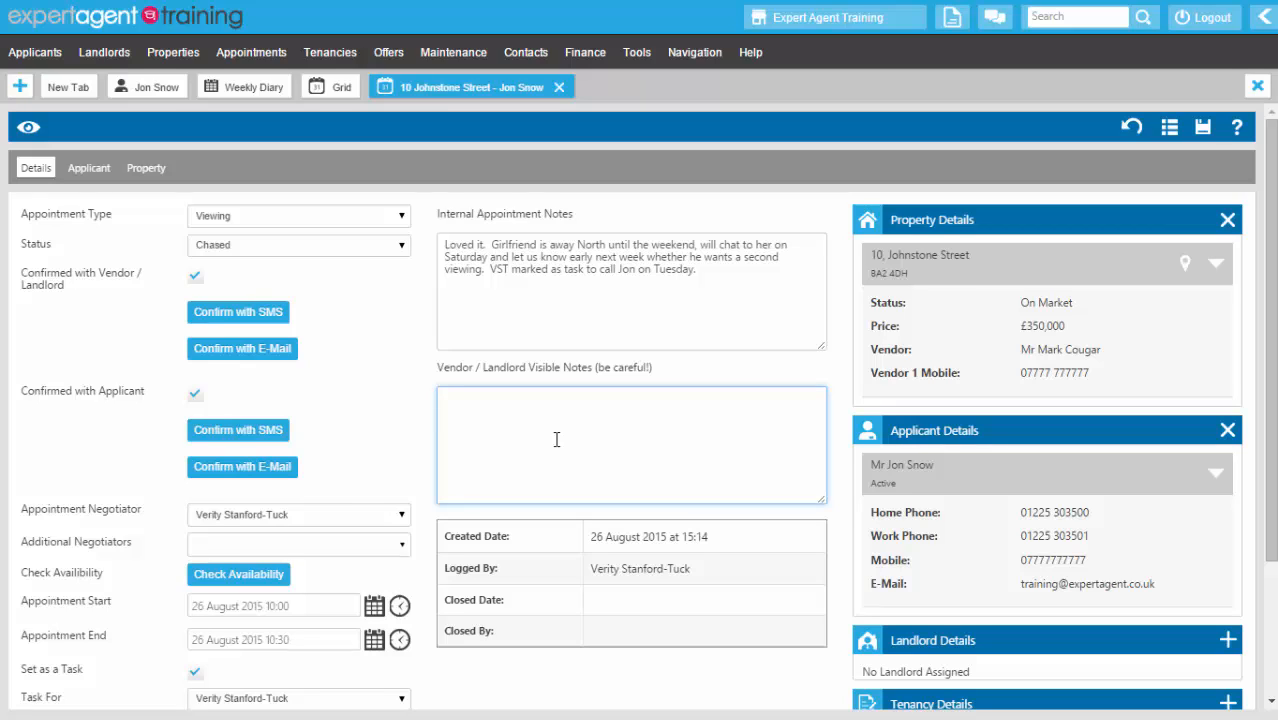
pyautogui.rightClick(662, 408)
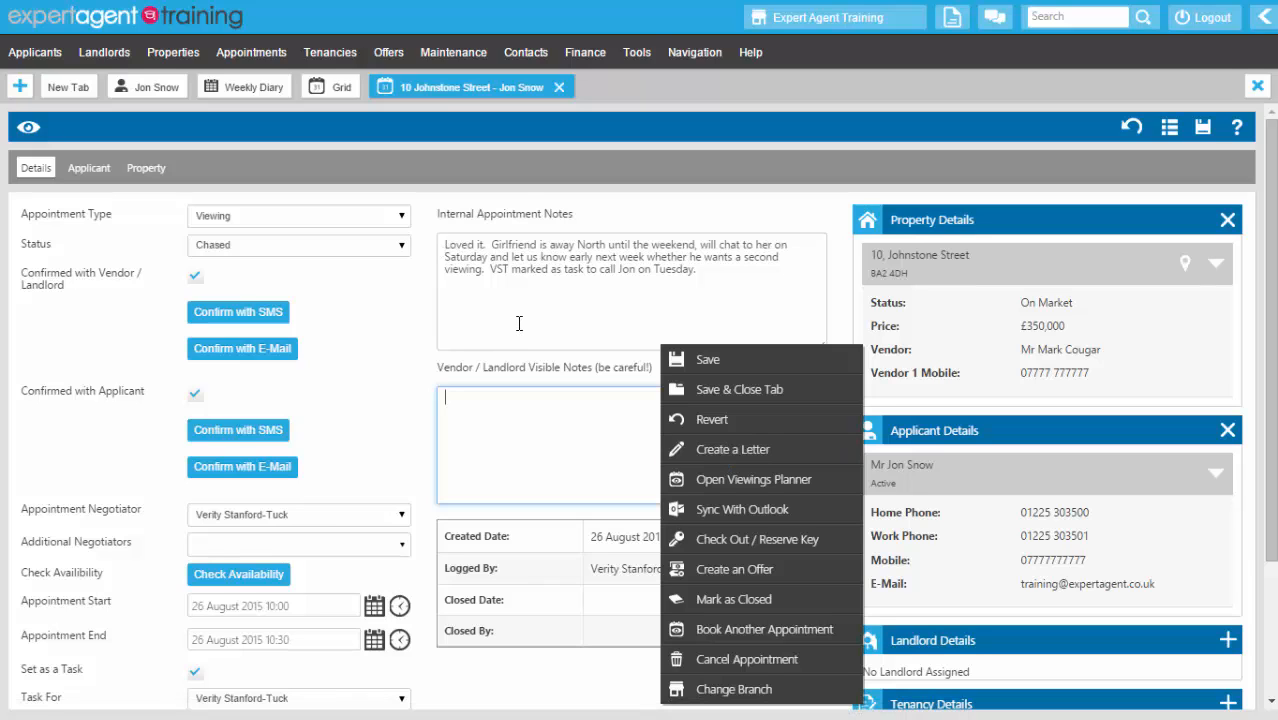
pyautogui.click(357, 334)
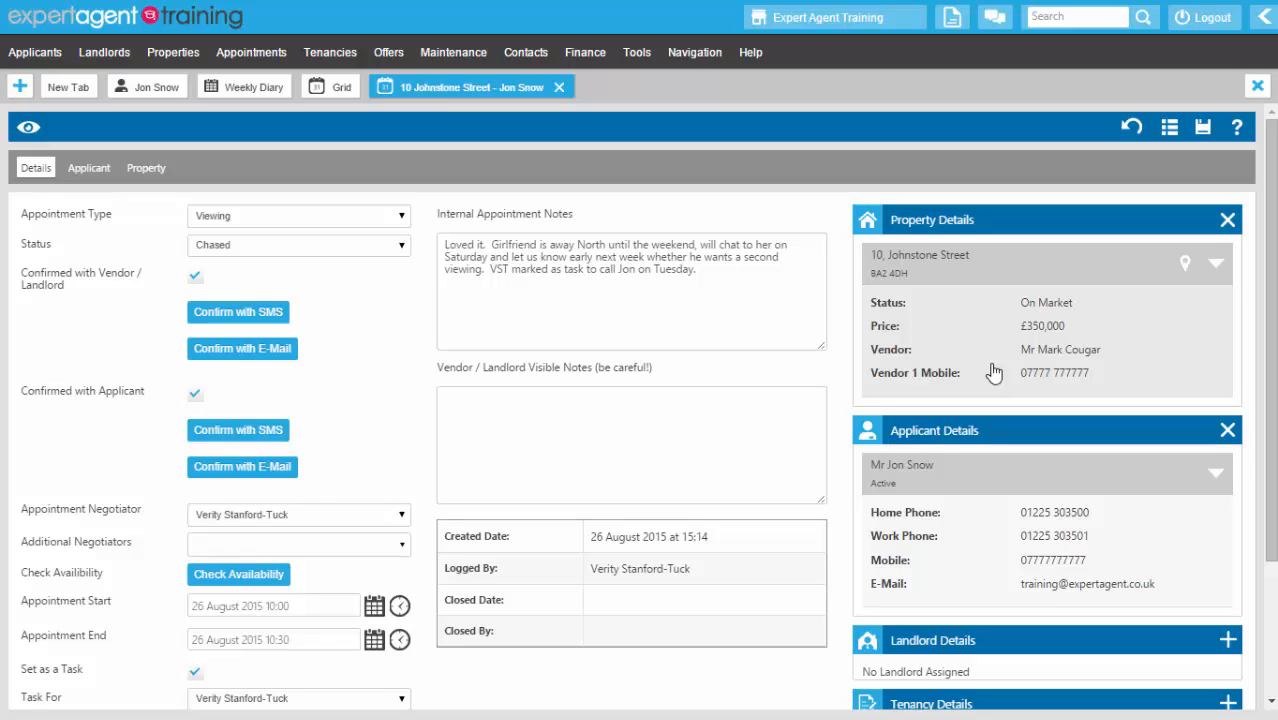
pyautogui.click(343, 256)
pyautogui.click(322, 318)
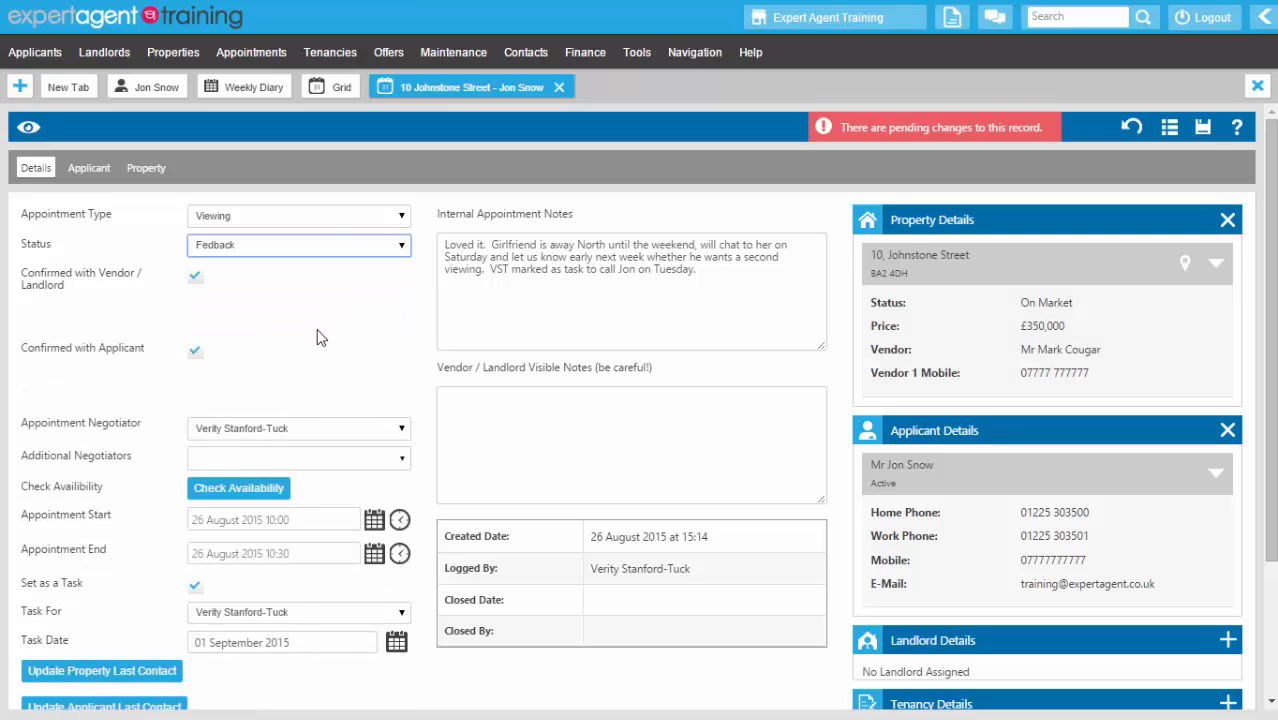
pyautogui.rightClick(439, 157)
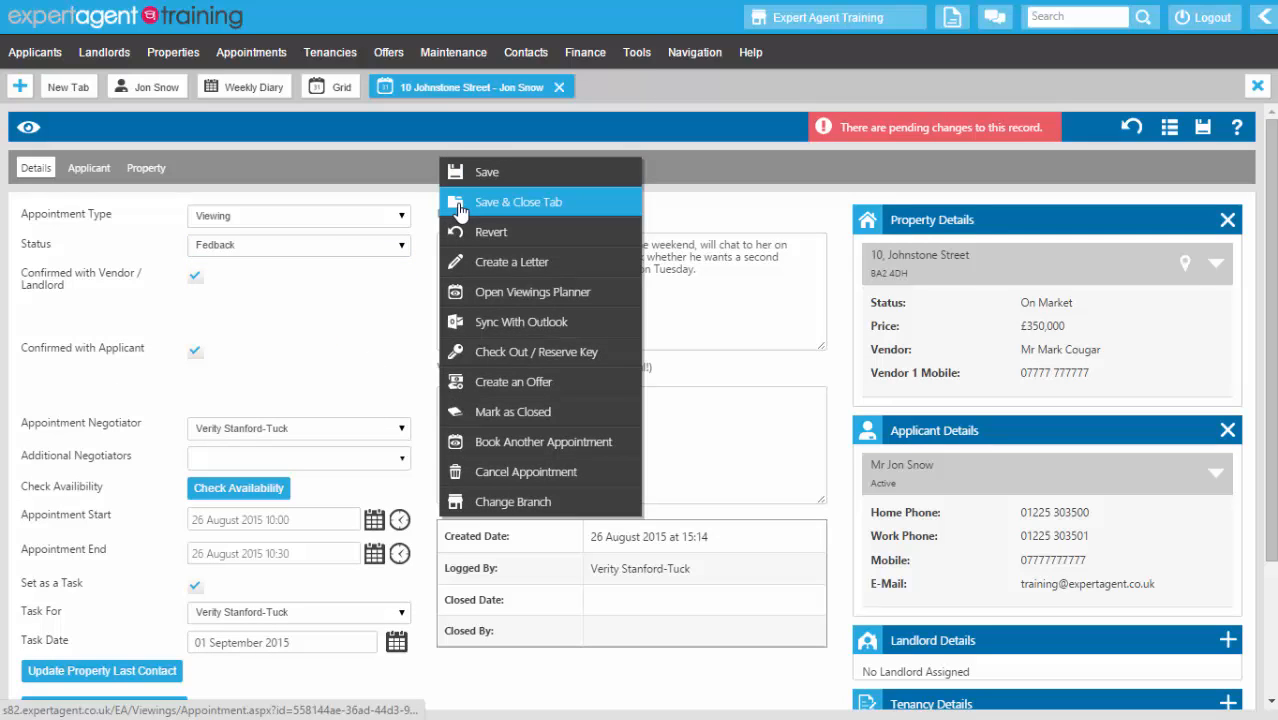
pyautogui.click(459, 209)
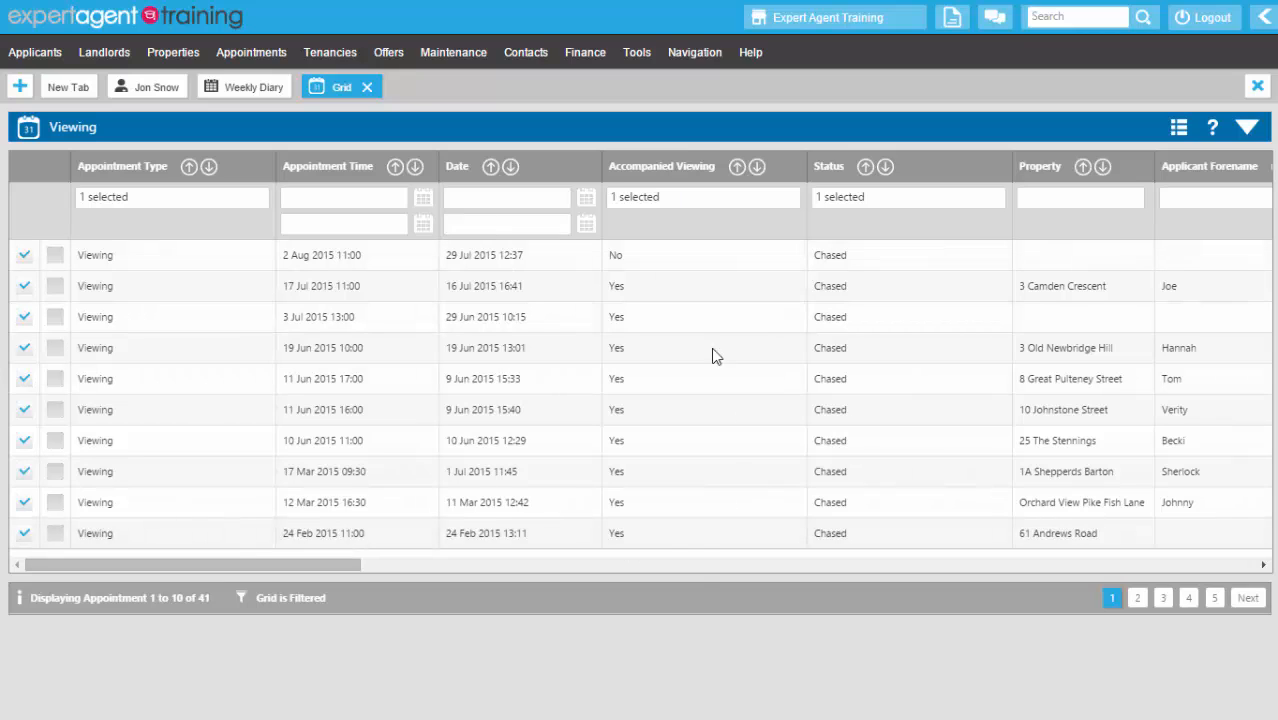
pyautogui.click(240, 90)
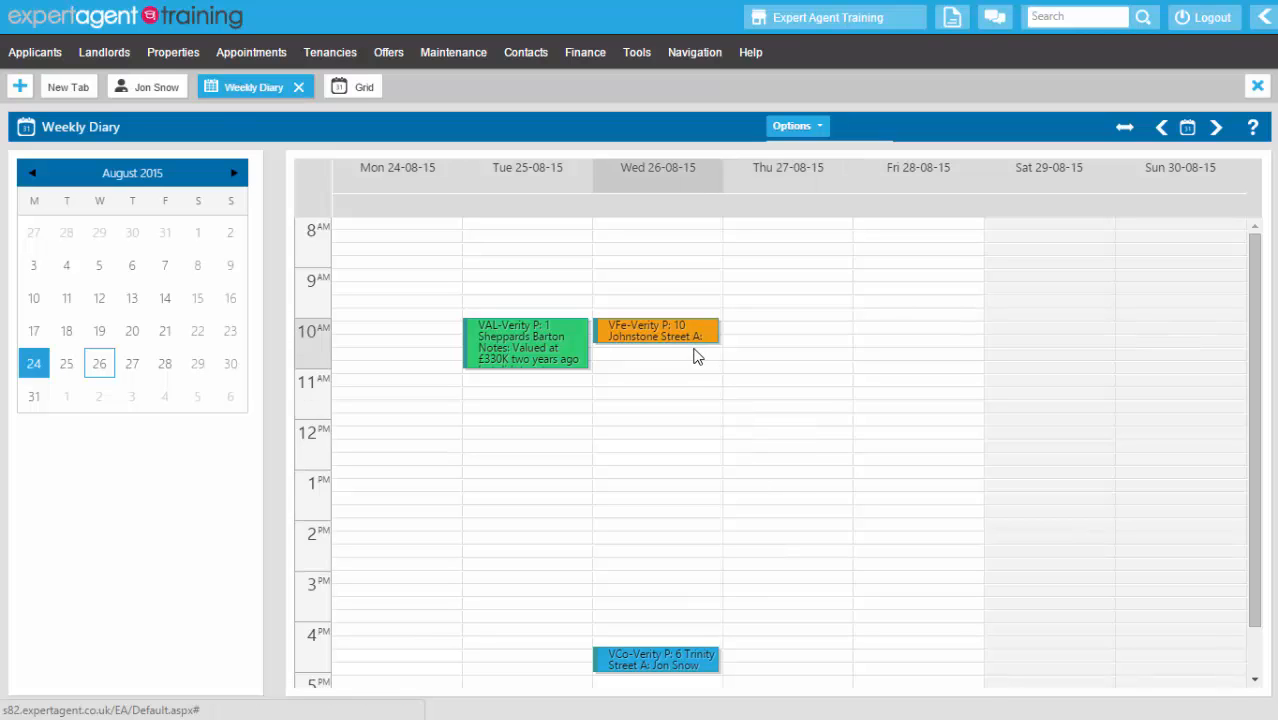
# - Open a new appointments grid filtered to the Viewing appointment type
pyautogui.click(20, 88)
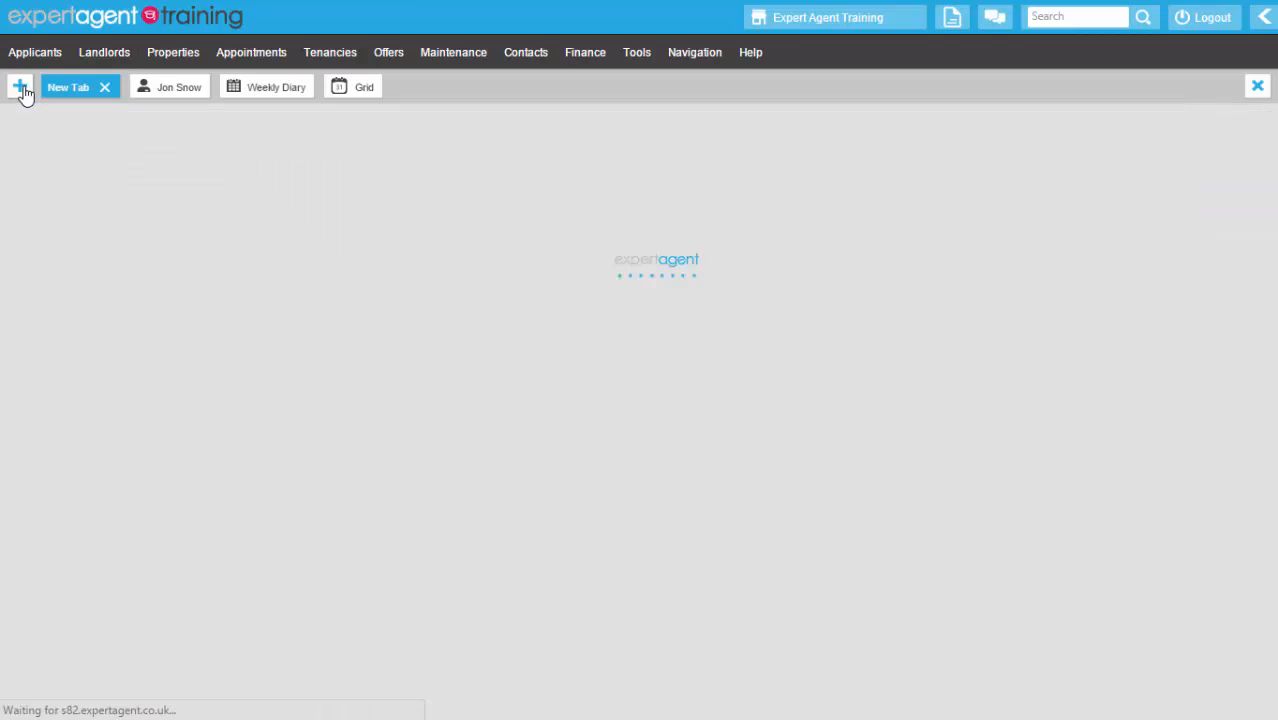
pyautogui.moveTo(257, 57)
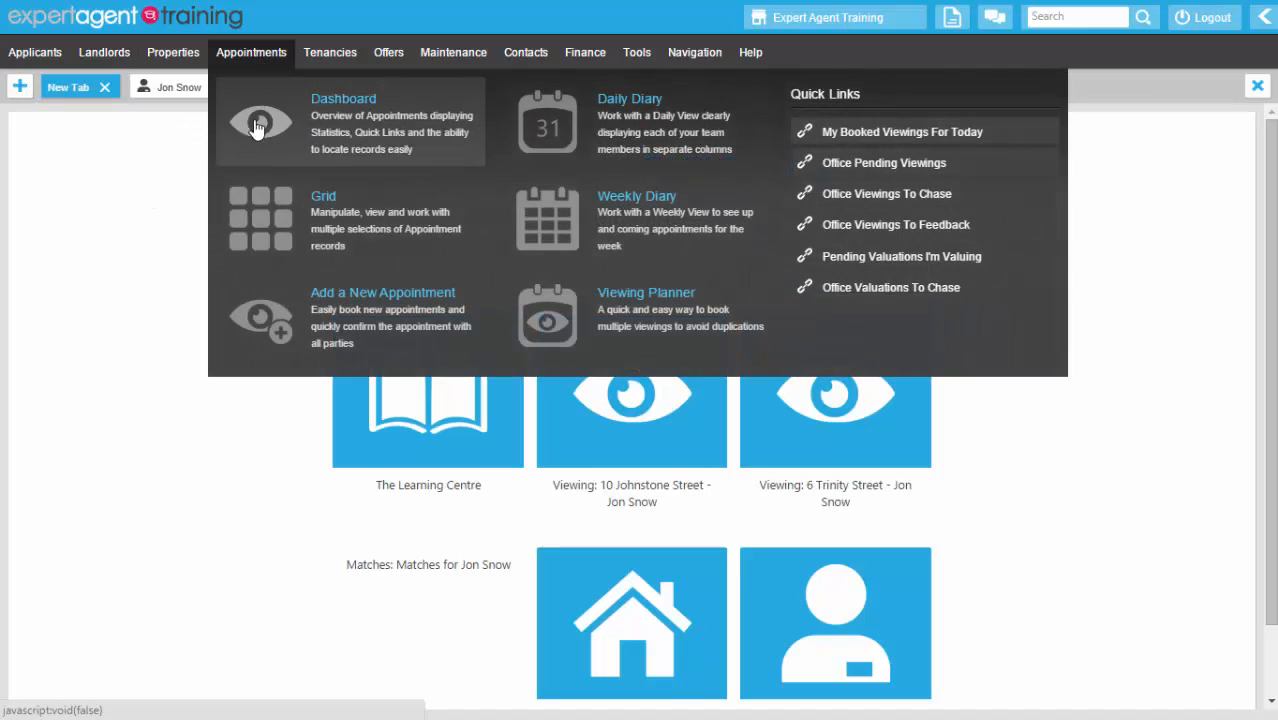
pyautogui.click(258, 217)
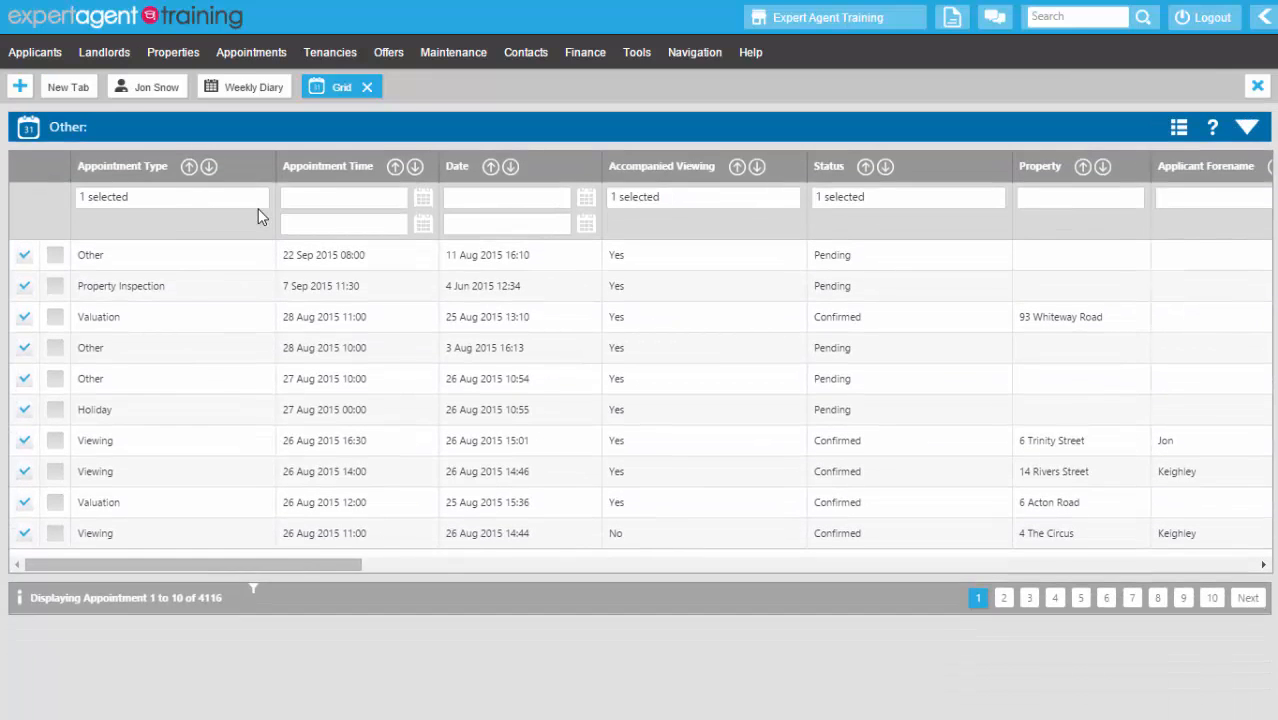
pyautogui.click(242, 199)
pyautogui.click(88, 258)
pyautogui.click(88, 293)
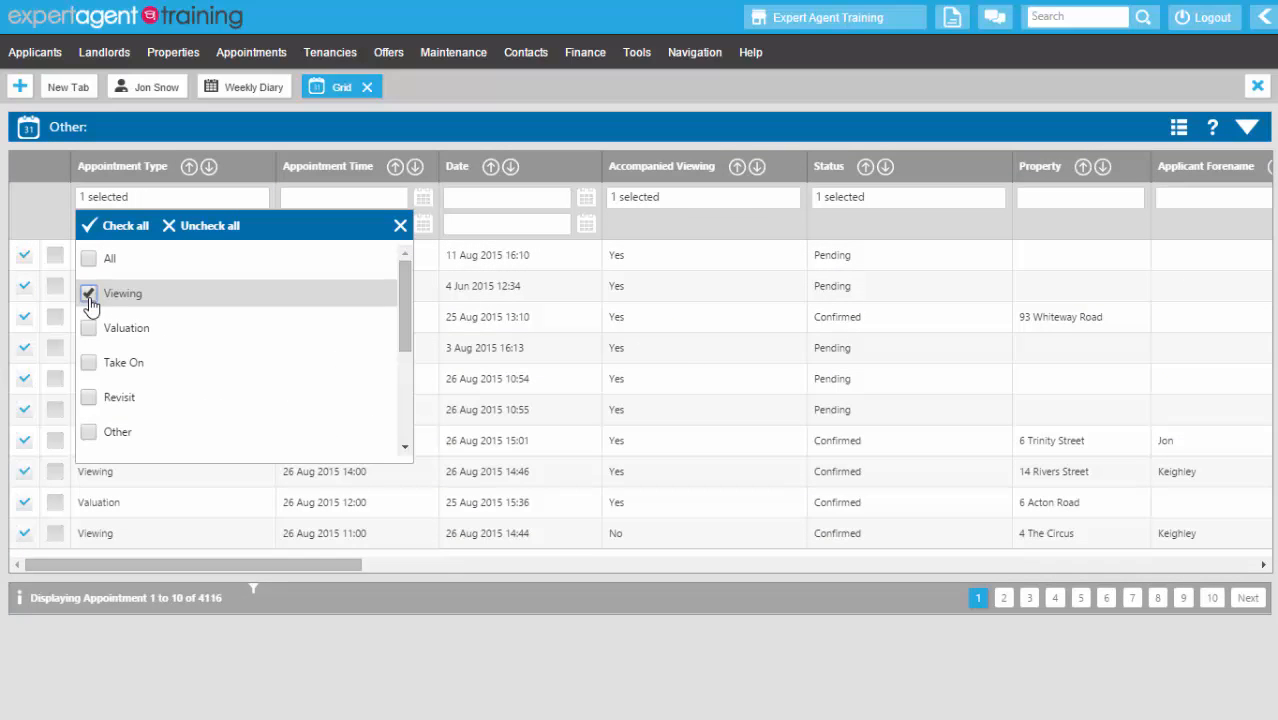
pyautogui.click(588, 148)
# - Restrict the status filter to Fedback only, listing 175 viewings
pyautogui.click(862, 200)
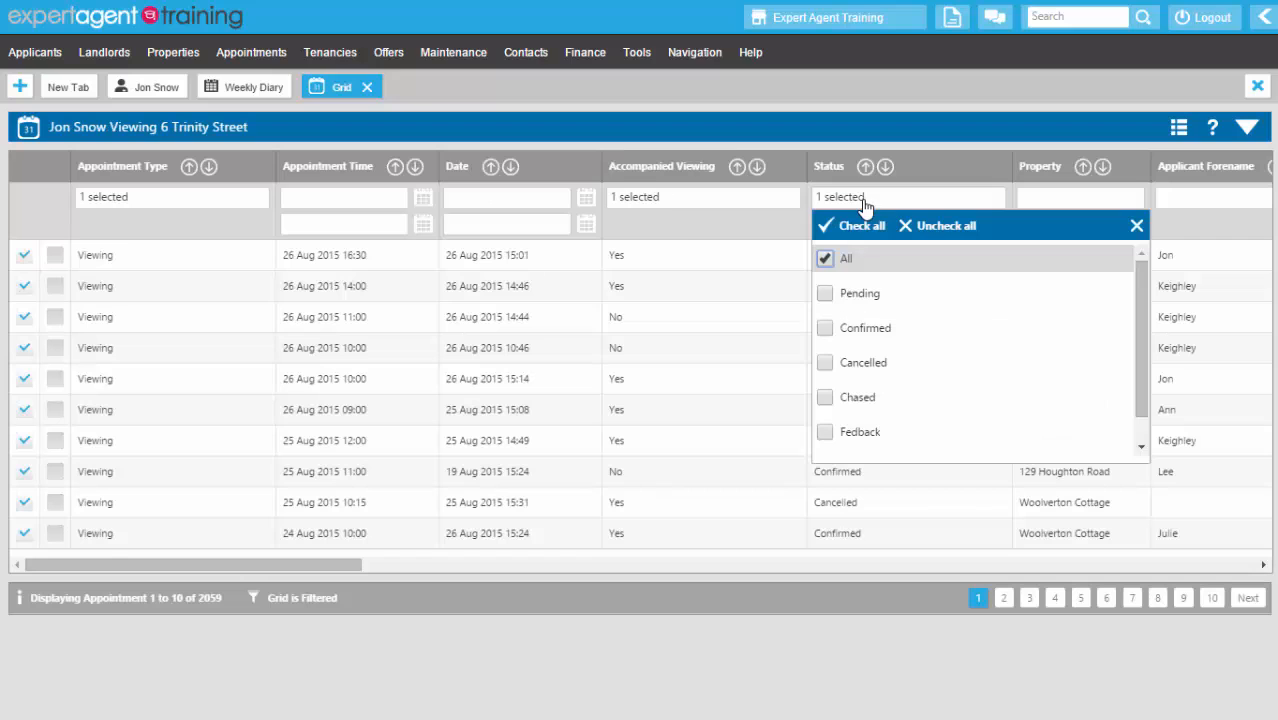
pyautogui.click(824, 258)
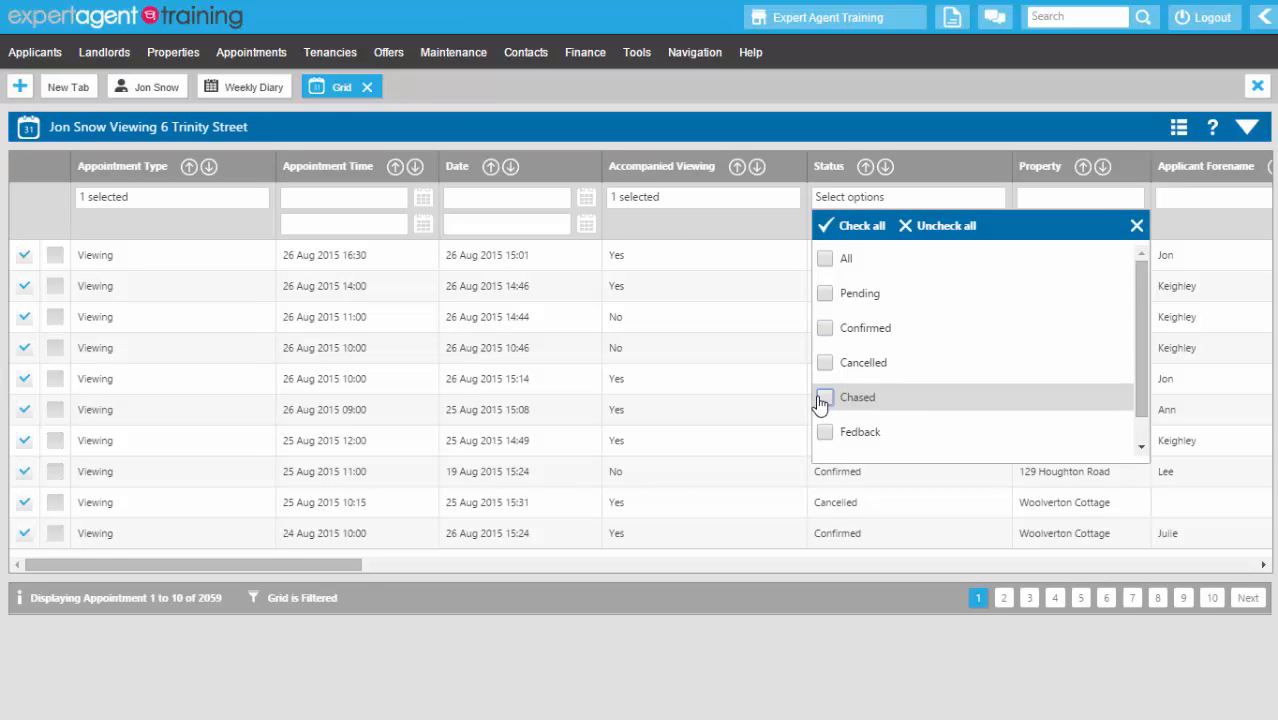
pyautogui.click(824, 432)
pyautogui.click(784, 131)
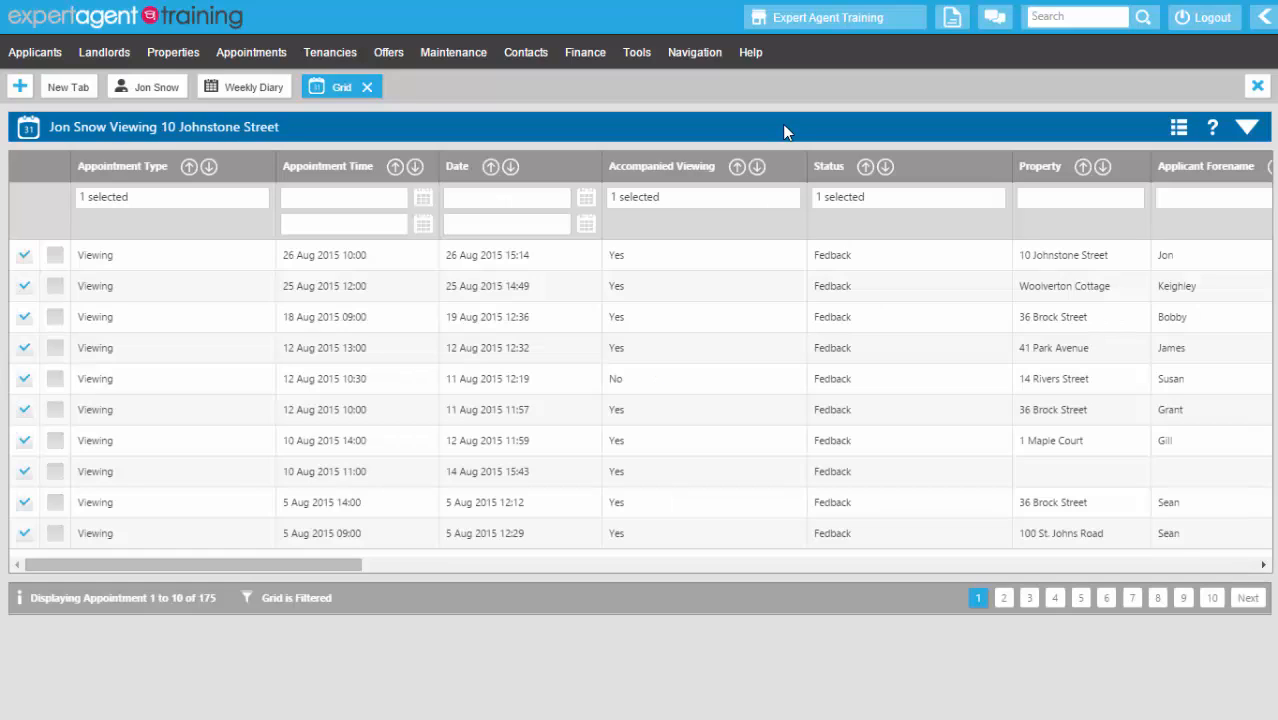
pyautogui.doubleClick(951, 253)
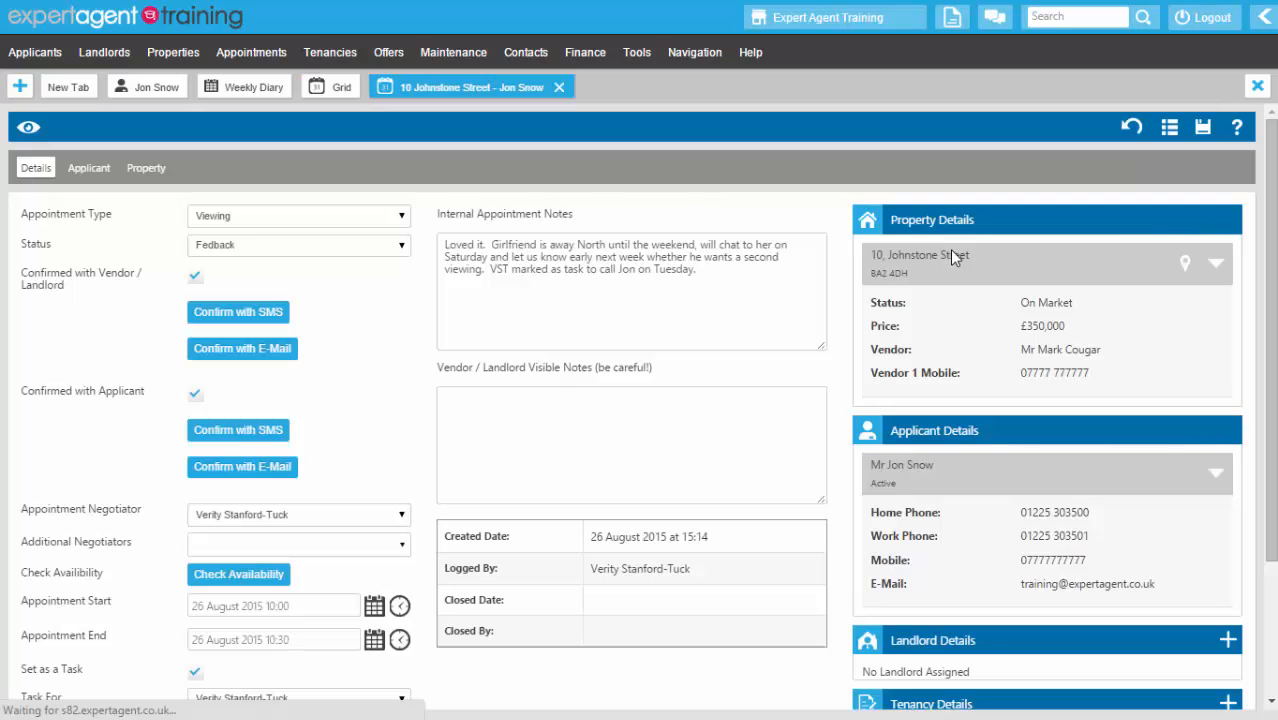
pyautogui.rightClick(728, 182)
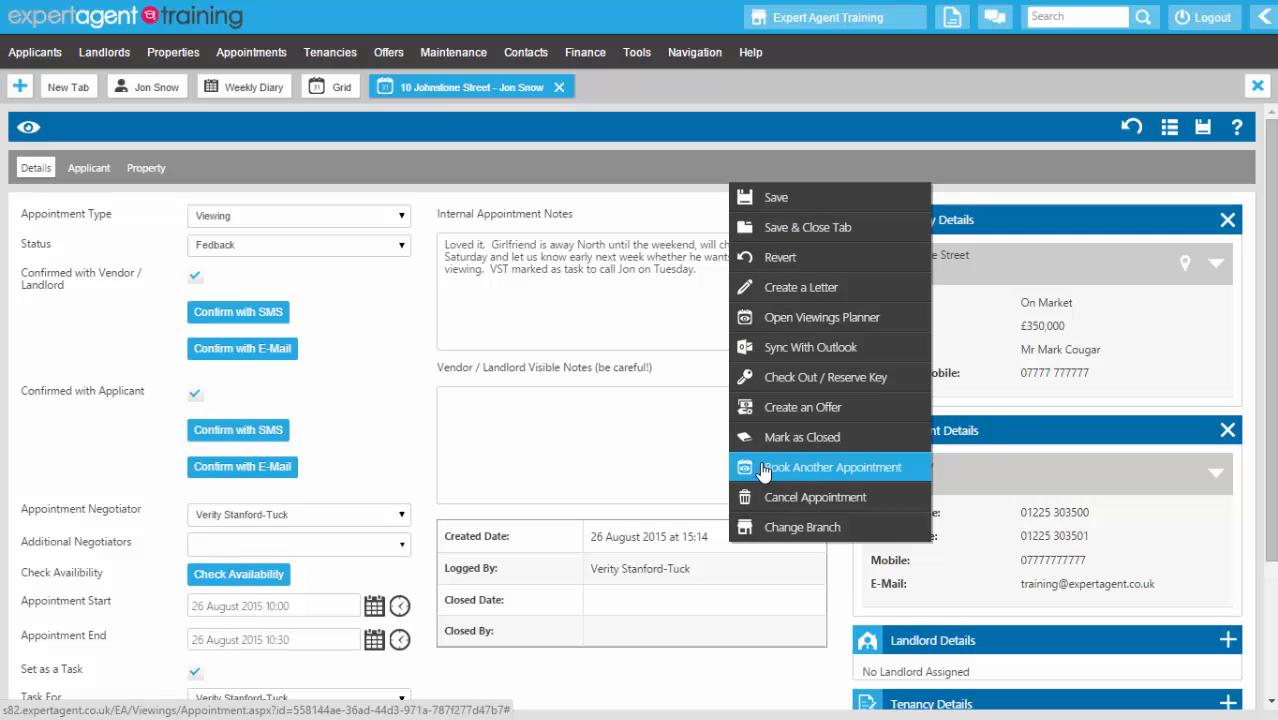
pyautogui.click(368, 414)
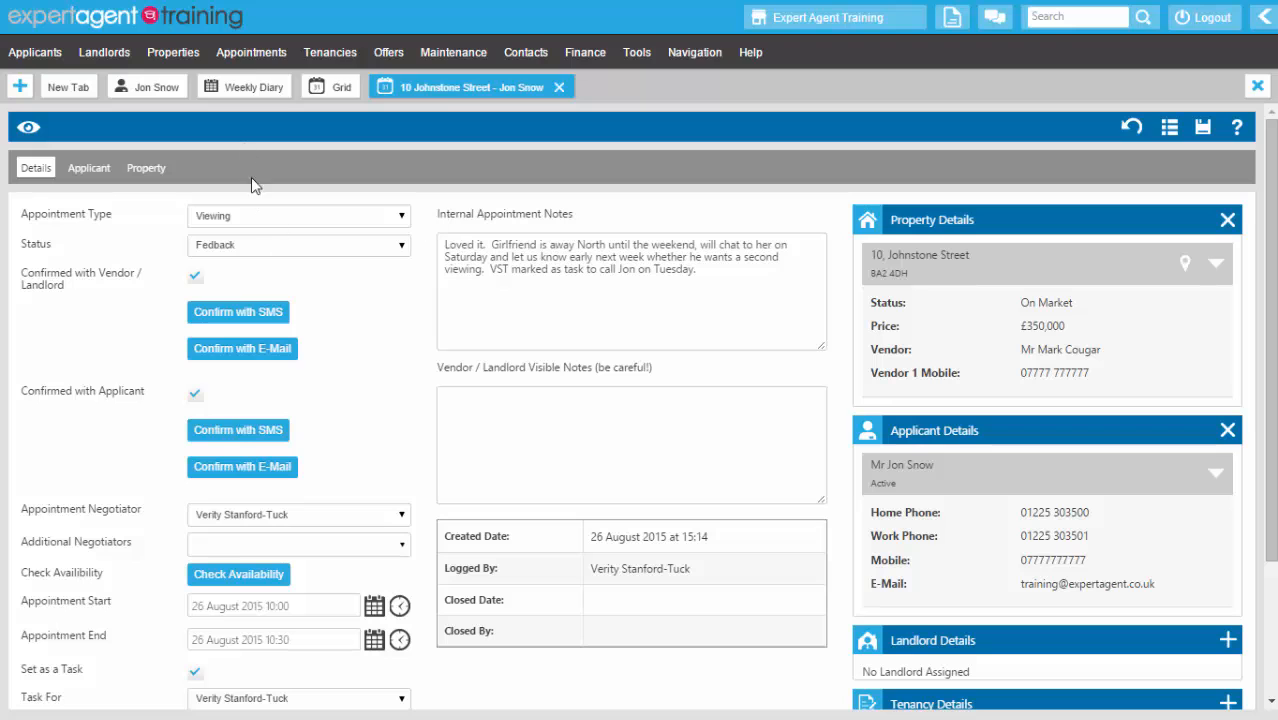
pyautogui.moveTo(245, 63)
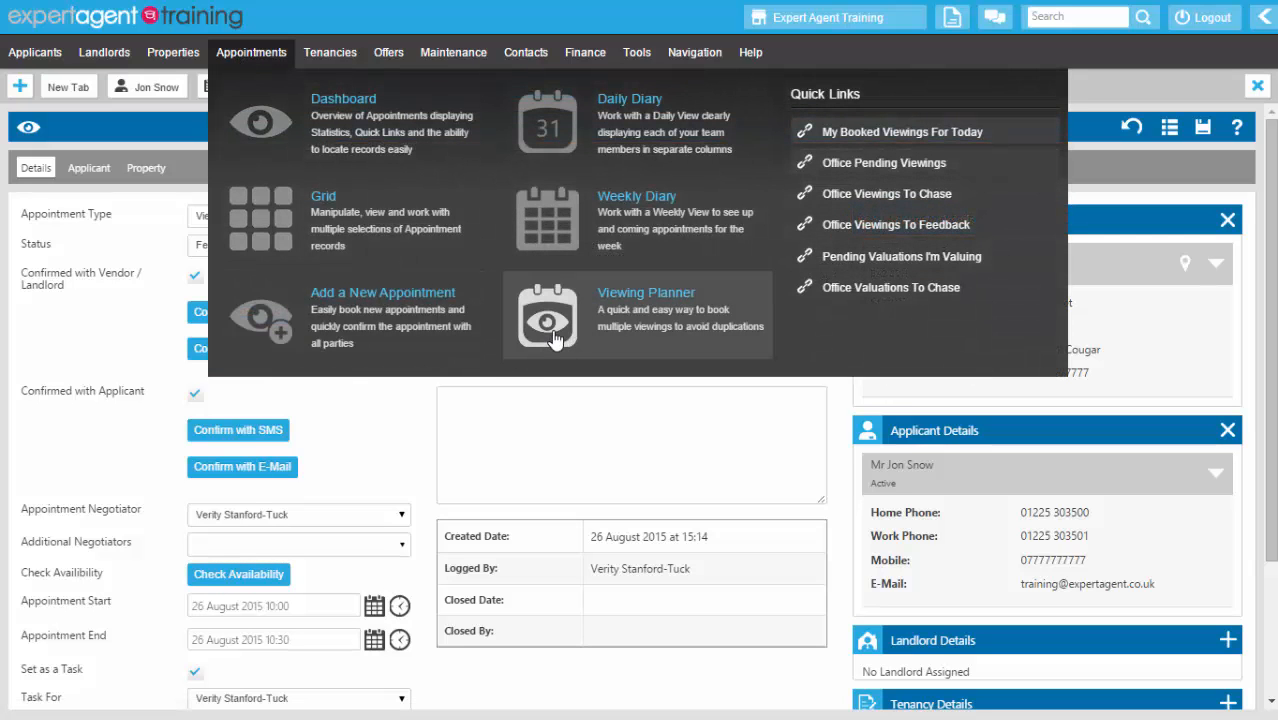
pyautogui.click(553, 338)
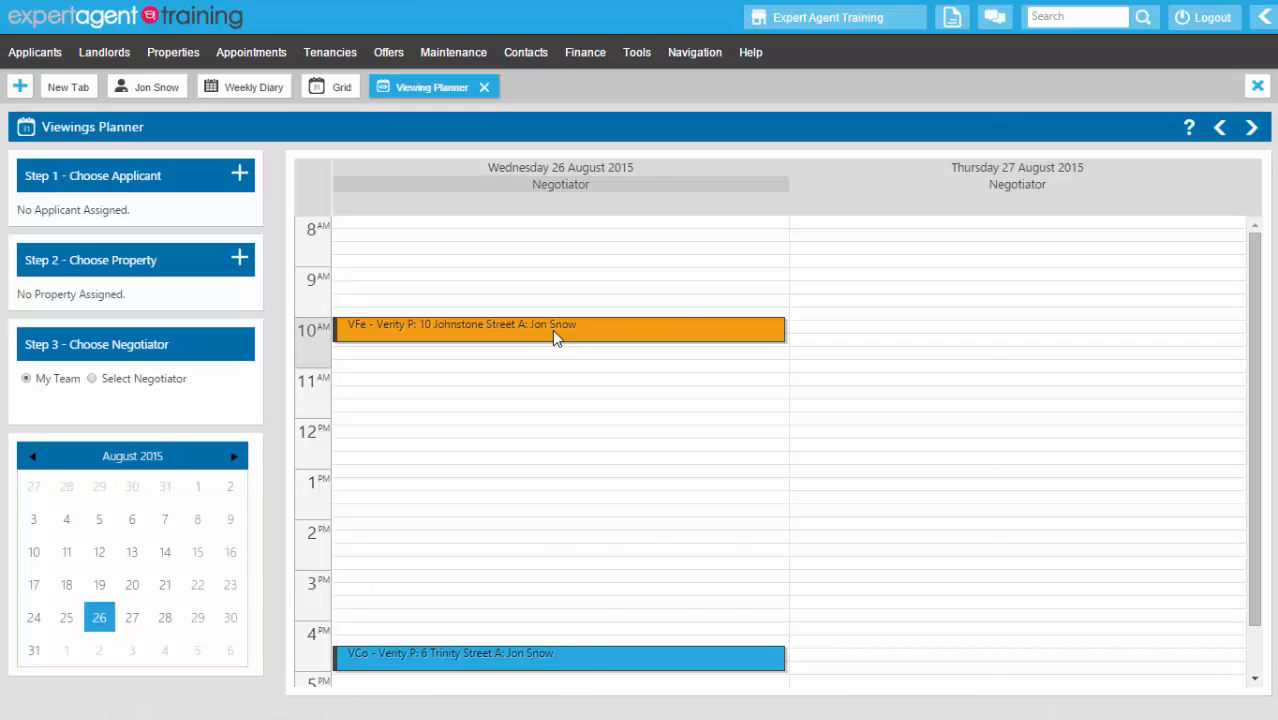
pyautogui.moveTo(554, 334)
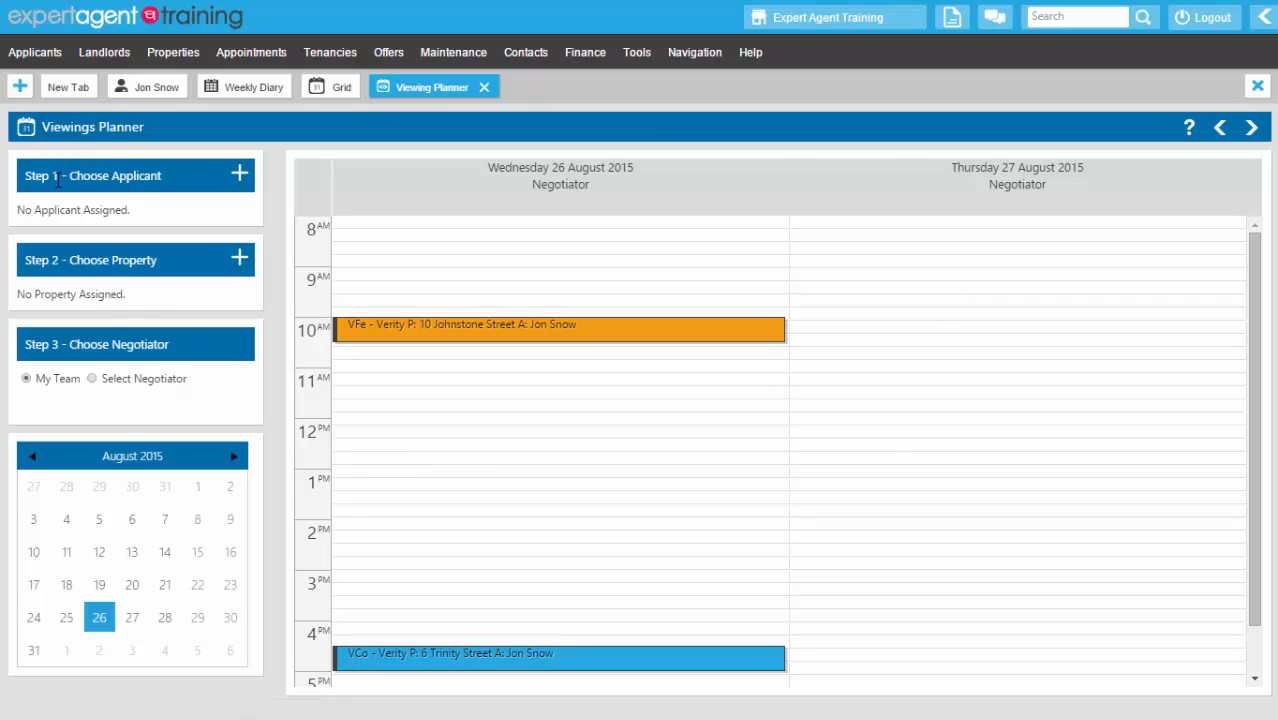
pyautogui.click(239, 175)
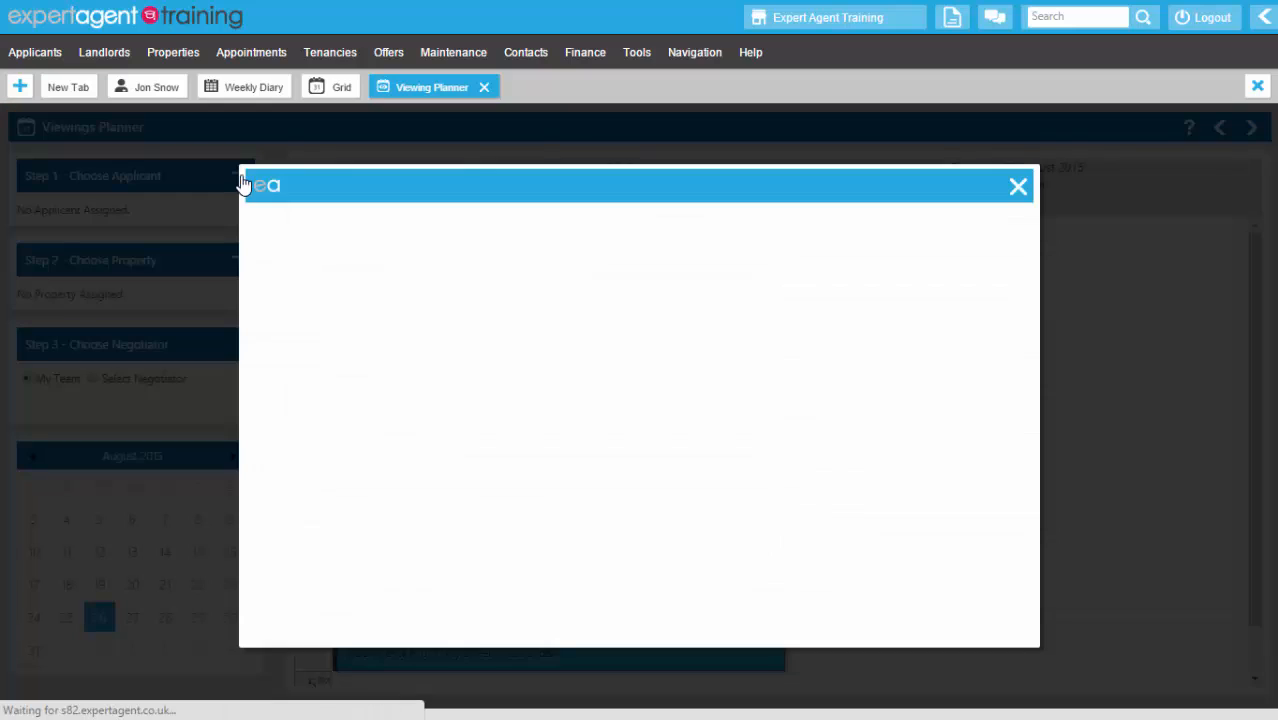
pyautogui.click(383, 310)
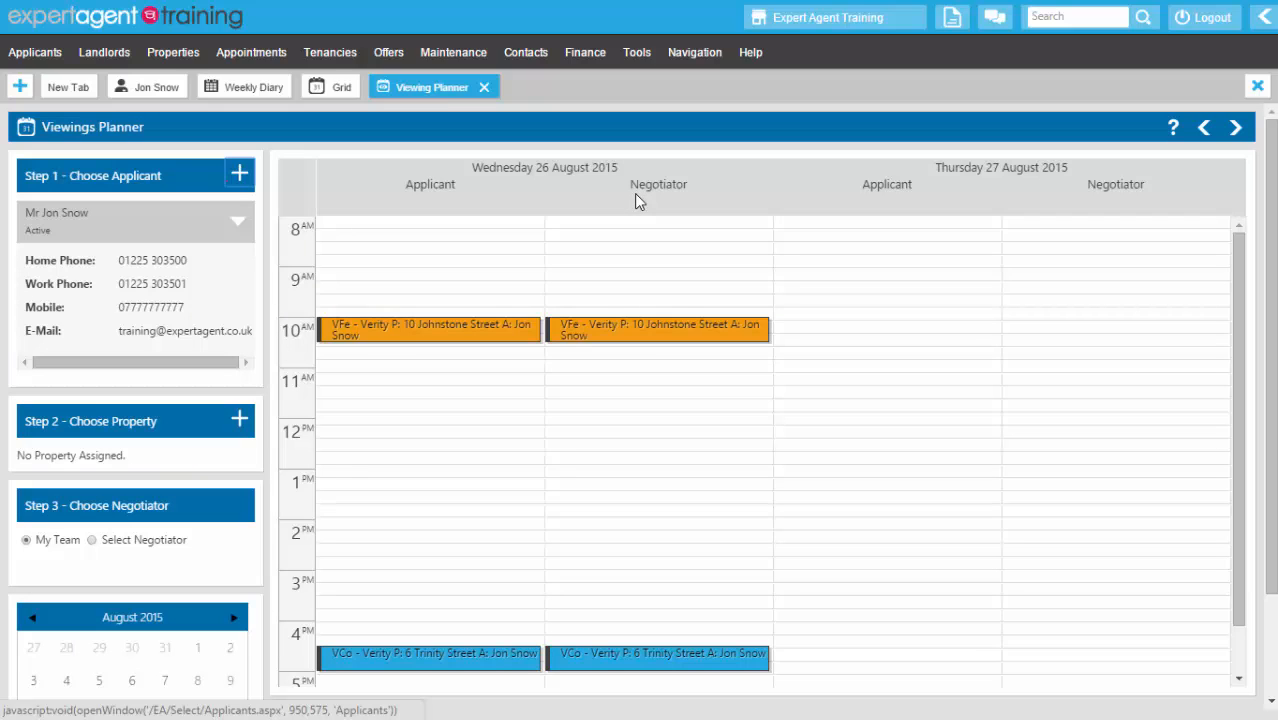
pyautogui.click(240, 423)
pyautogui.click(364, 382)
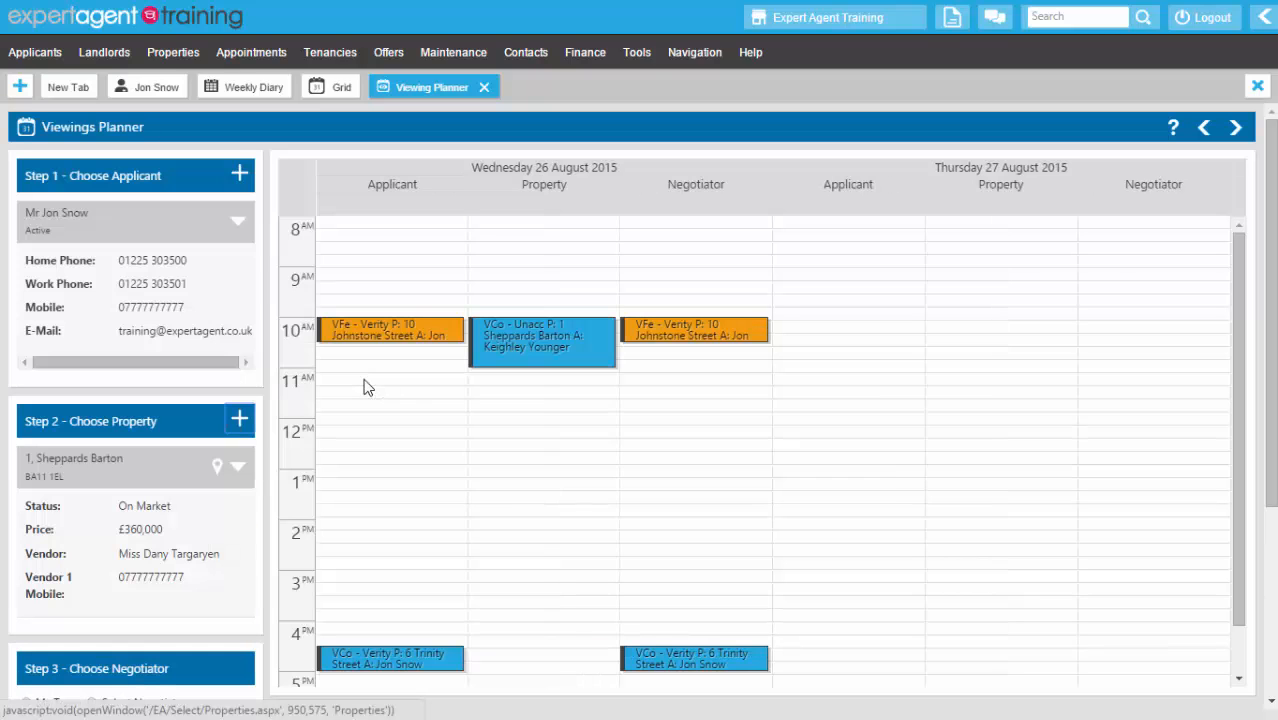
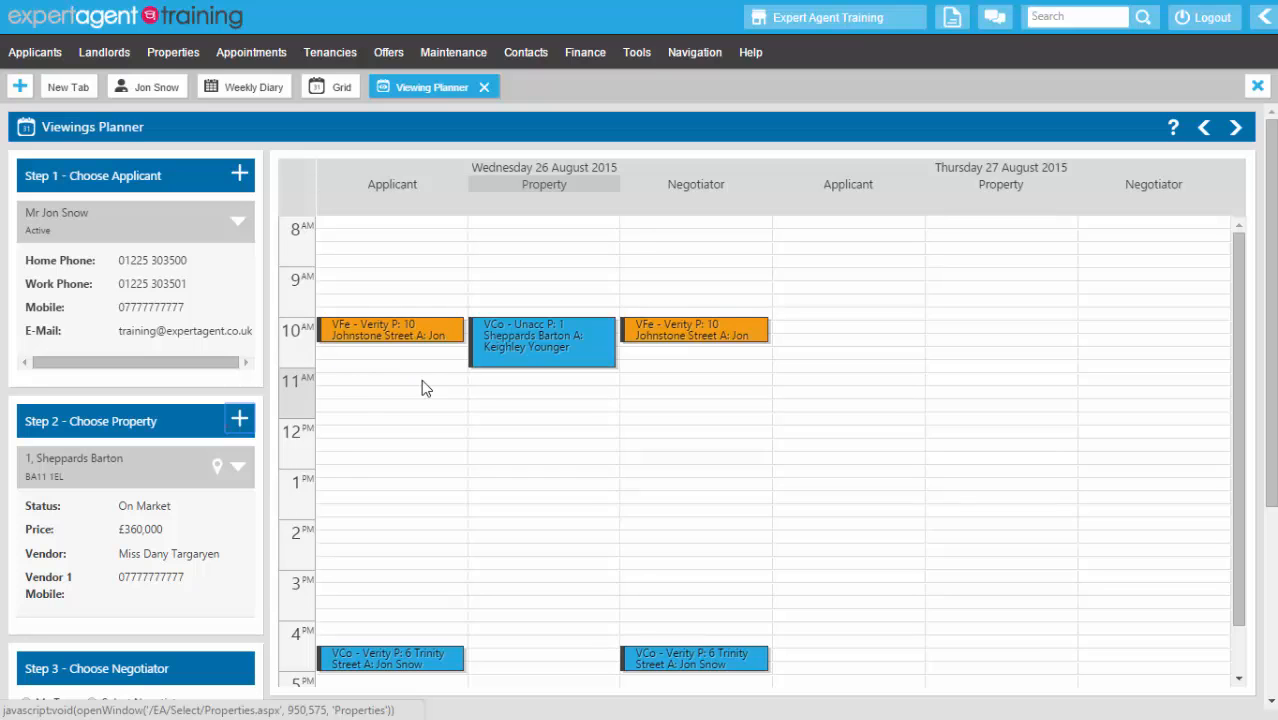
# - Create an 11:15 viewing on 26 August and email confirmations to vendor and applicant
pyautogui.click(366, 393)
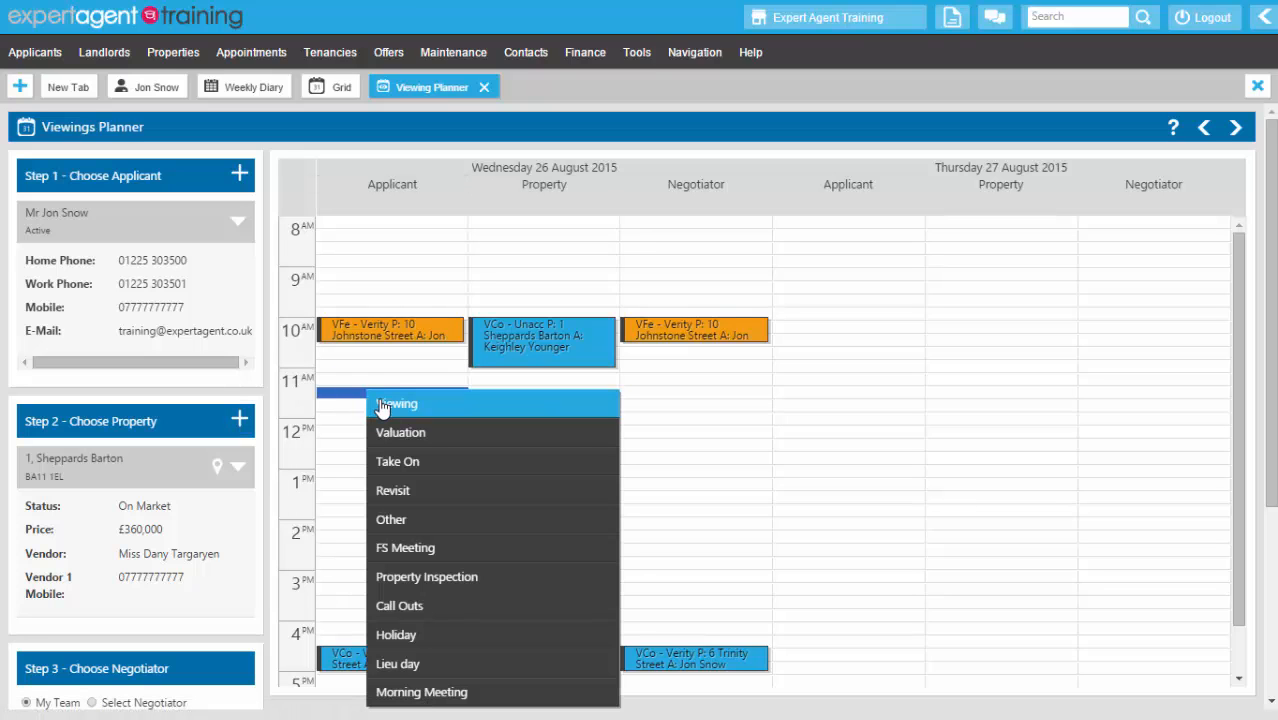
pyautogui.click(380, 403)
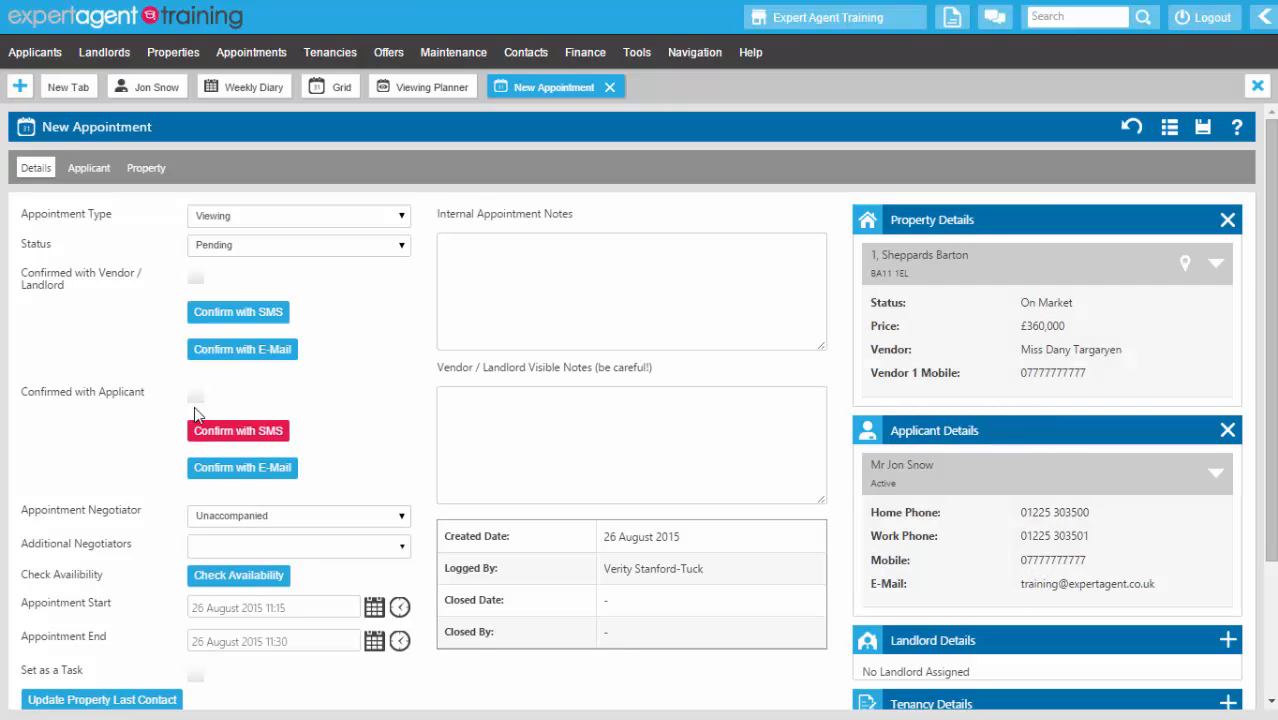
pyautogui.click(208, 354)
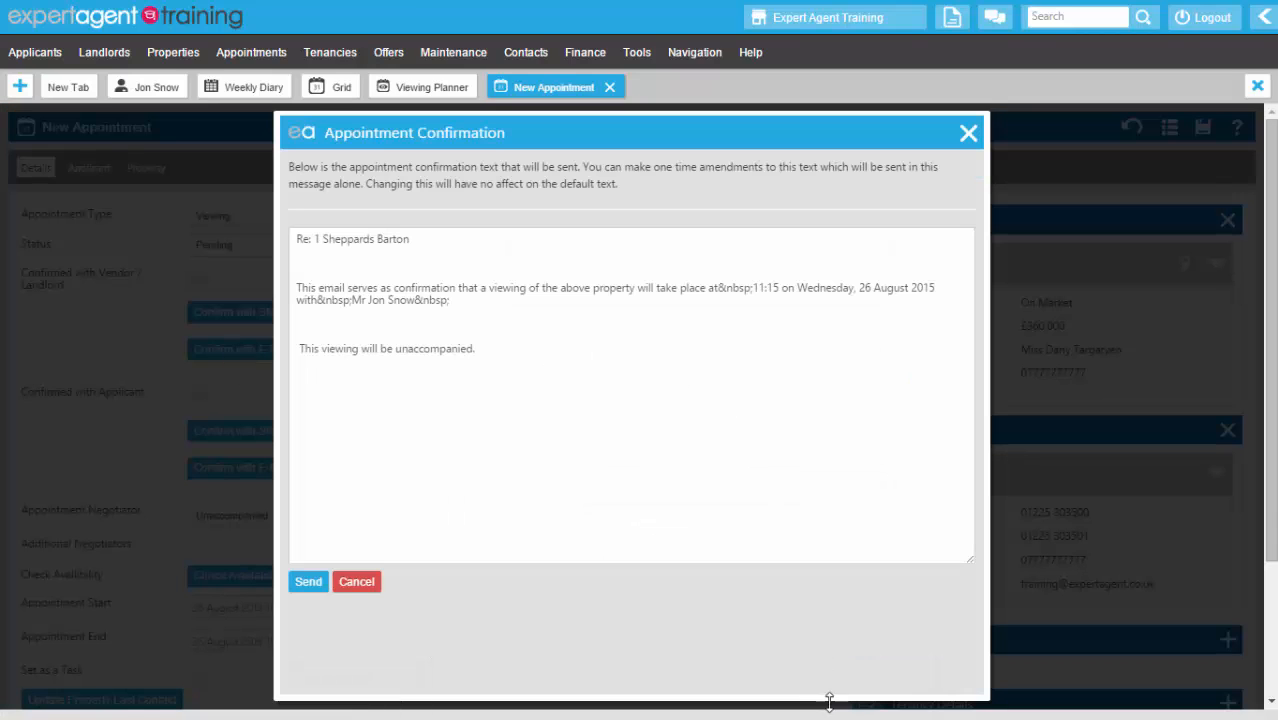
pyautogui.click(310, 588)
pyautogui.click(232, 472)
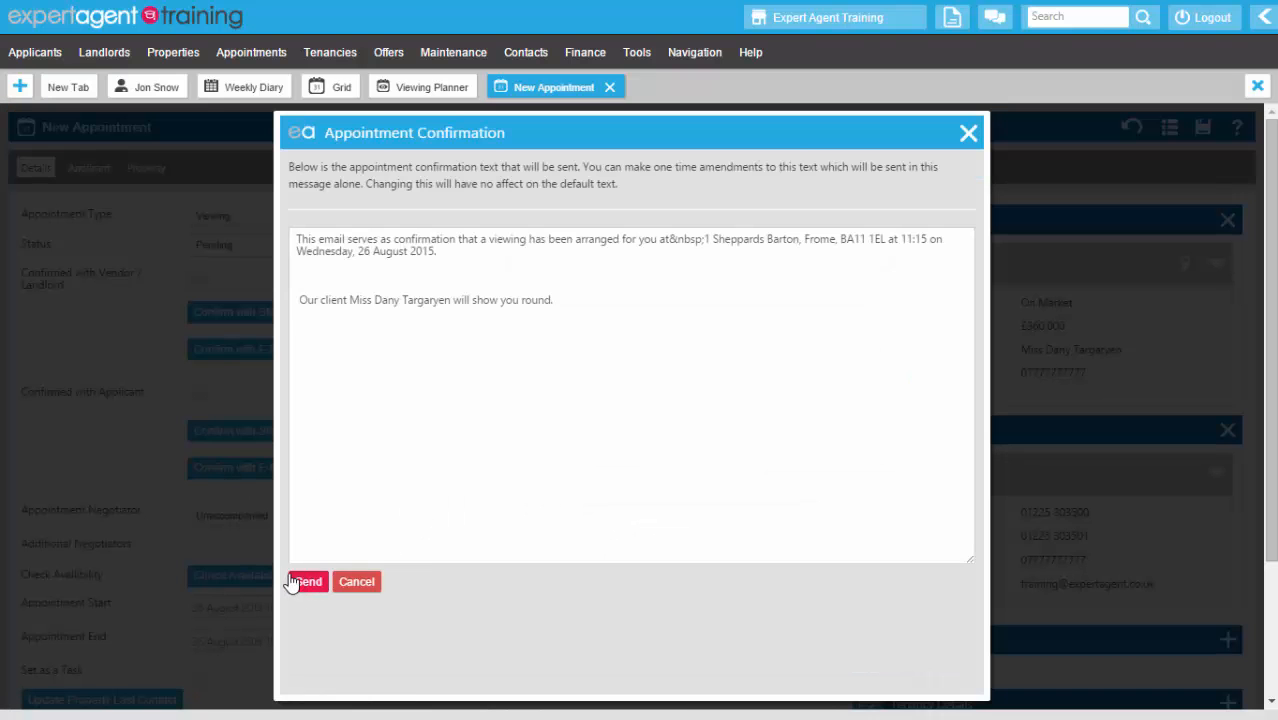
pyautogui.click(304, 584)
# - Mark the viewing confirmed with vendor and applicant, then save and close it
pyautogui.click(196, 278)
pyautogui.click(196, 397)
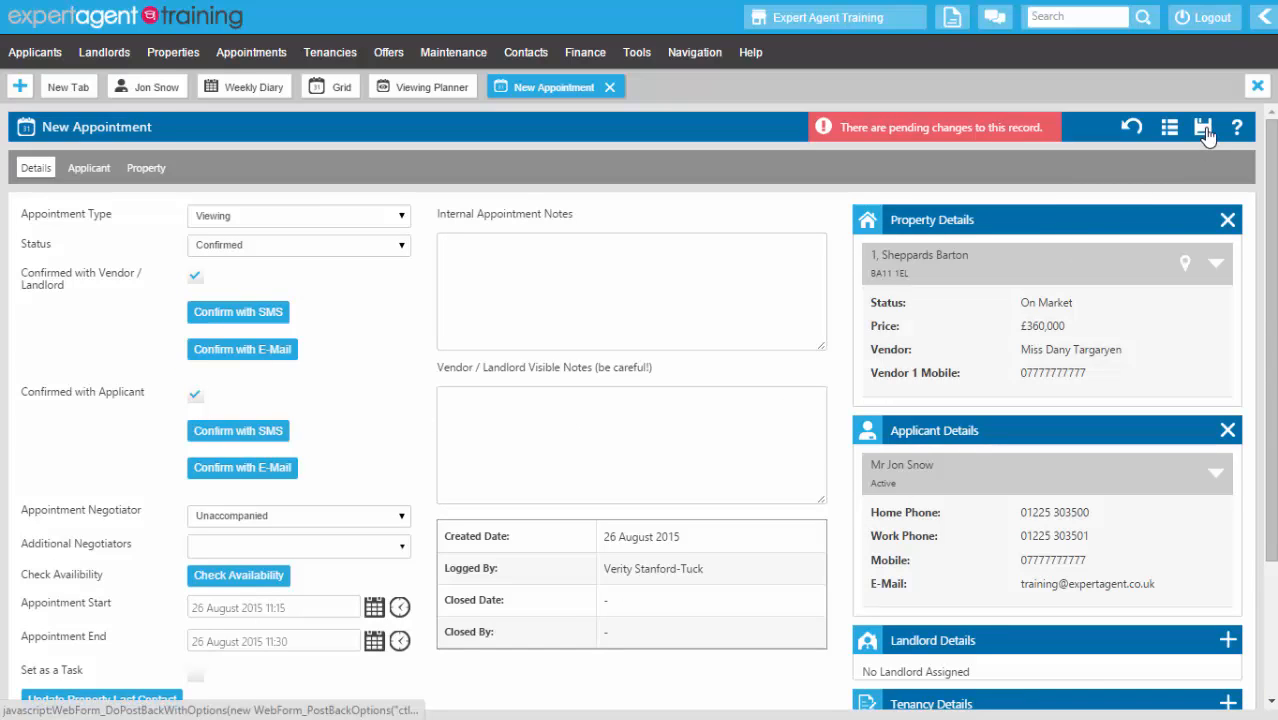
pyautogui.rightClick(642, 263)
pyautogui.click(678, 306)
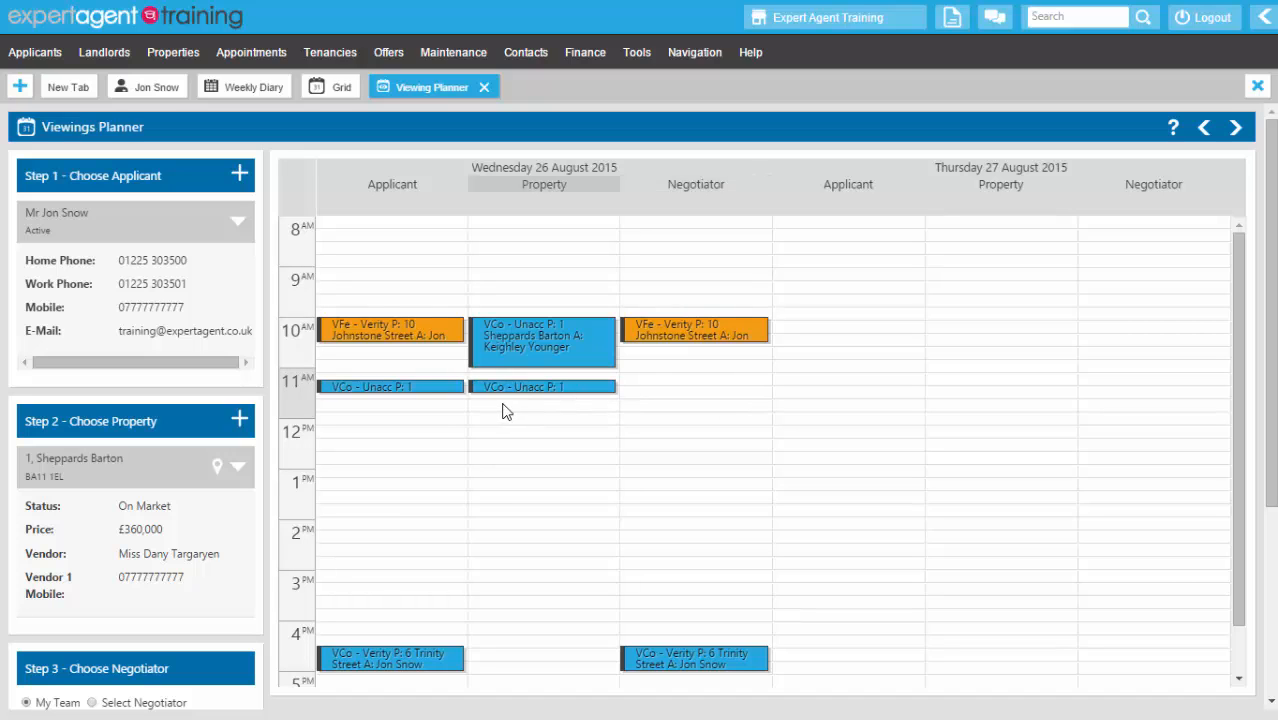
pyautogui.moveTo(508, 396)
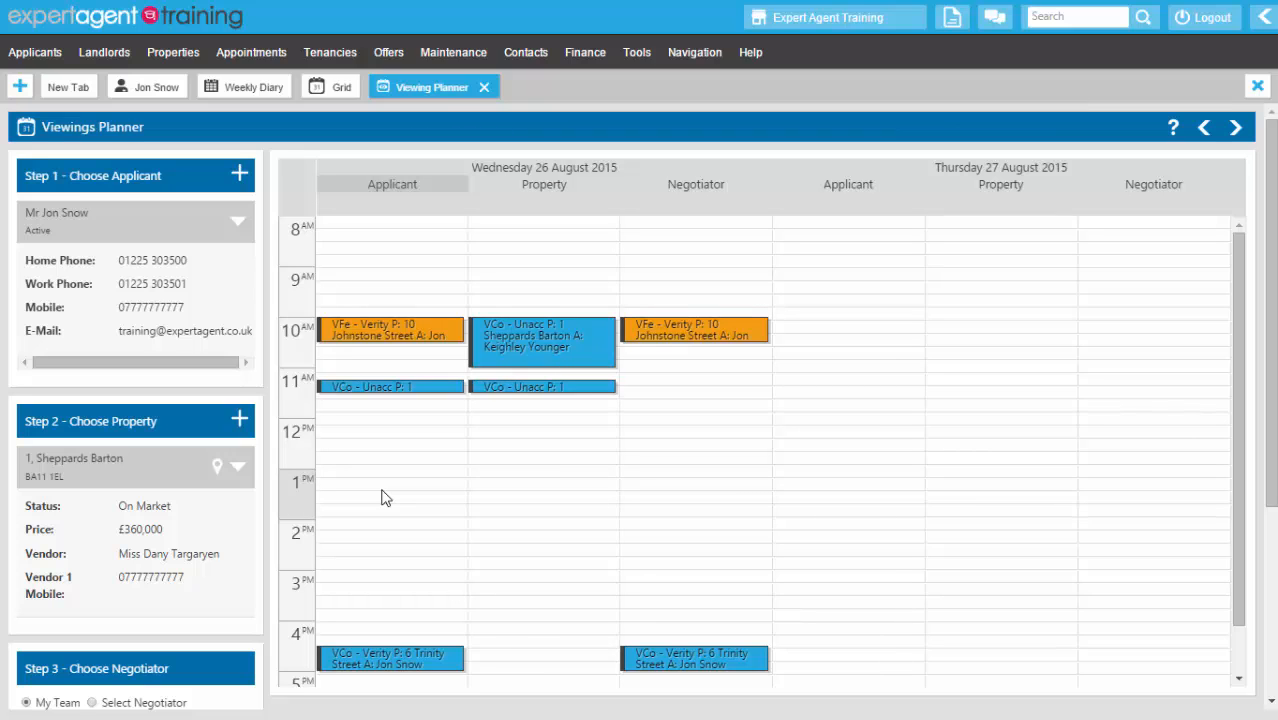
pyautogui.click(241, 88)
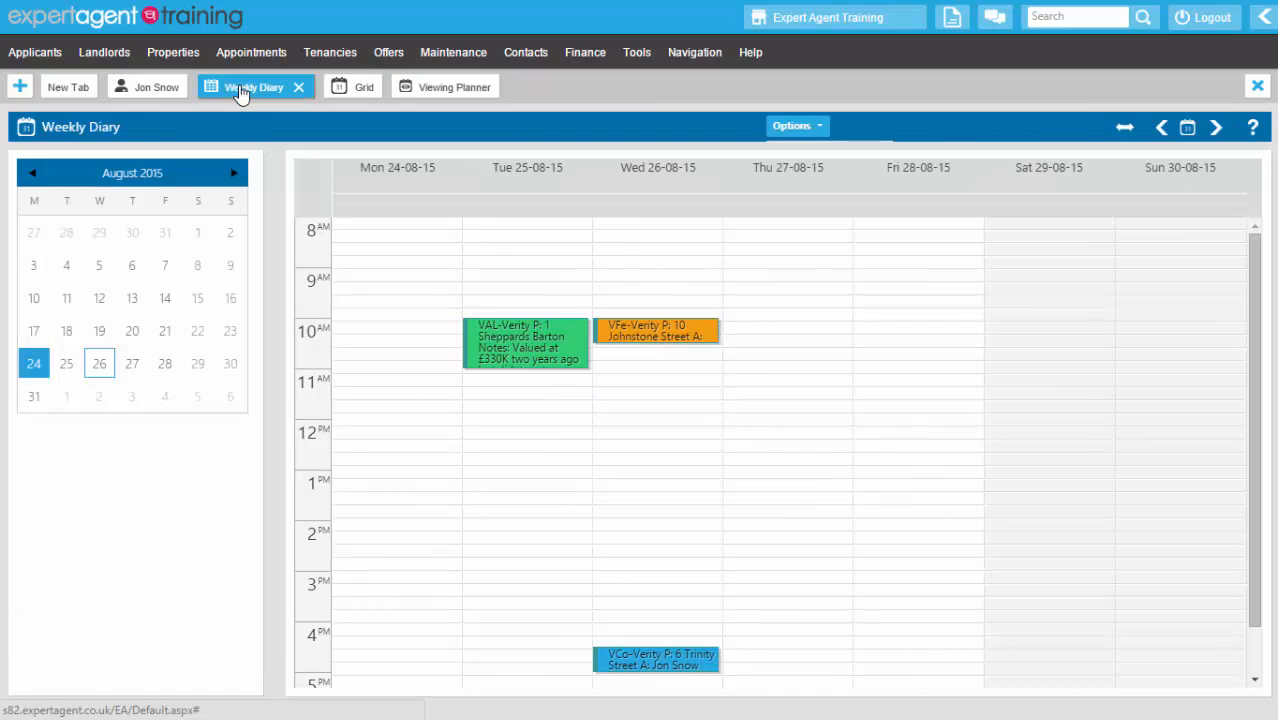
pyautogui.moveTo(670, 335)
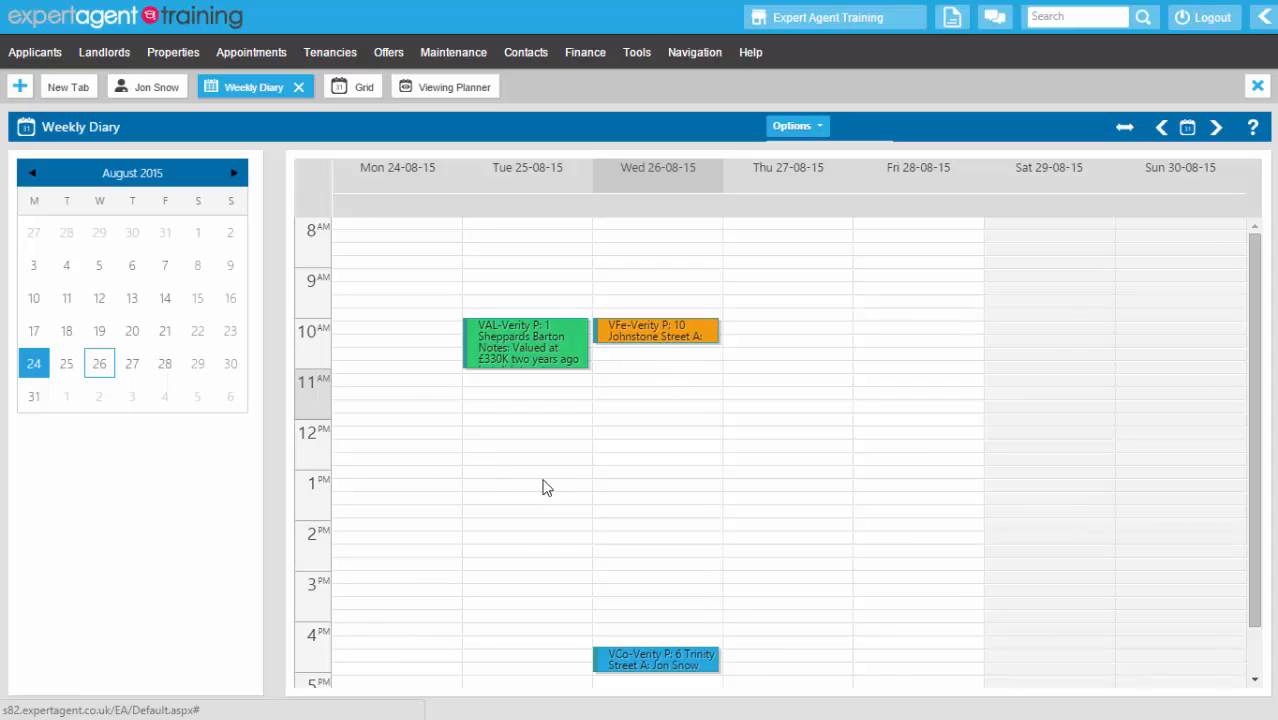
pyautogui.click(438, 90)
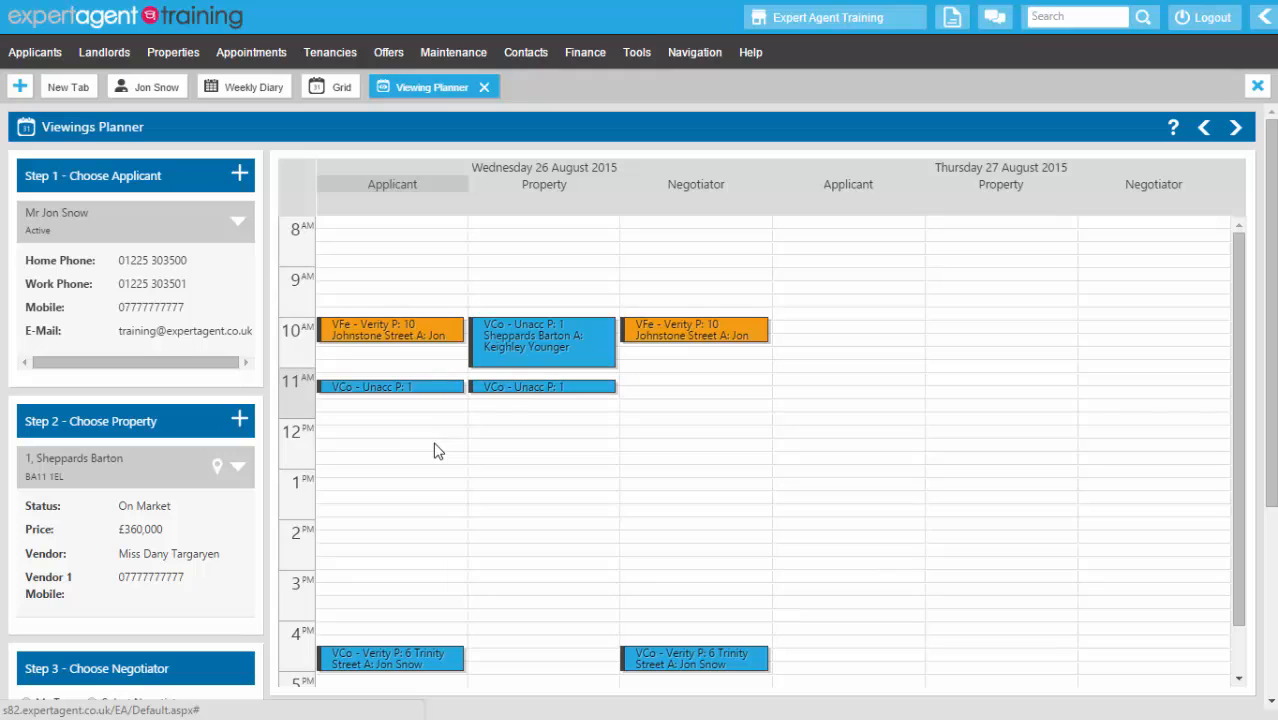
# - Create an 11:30 viewing of Woolverton Cottage with an accompanying negotiator assigned
pyautogui.click(239, 421)
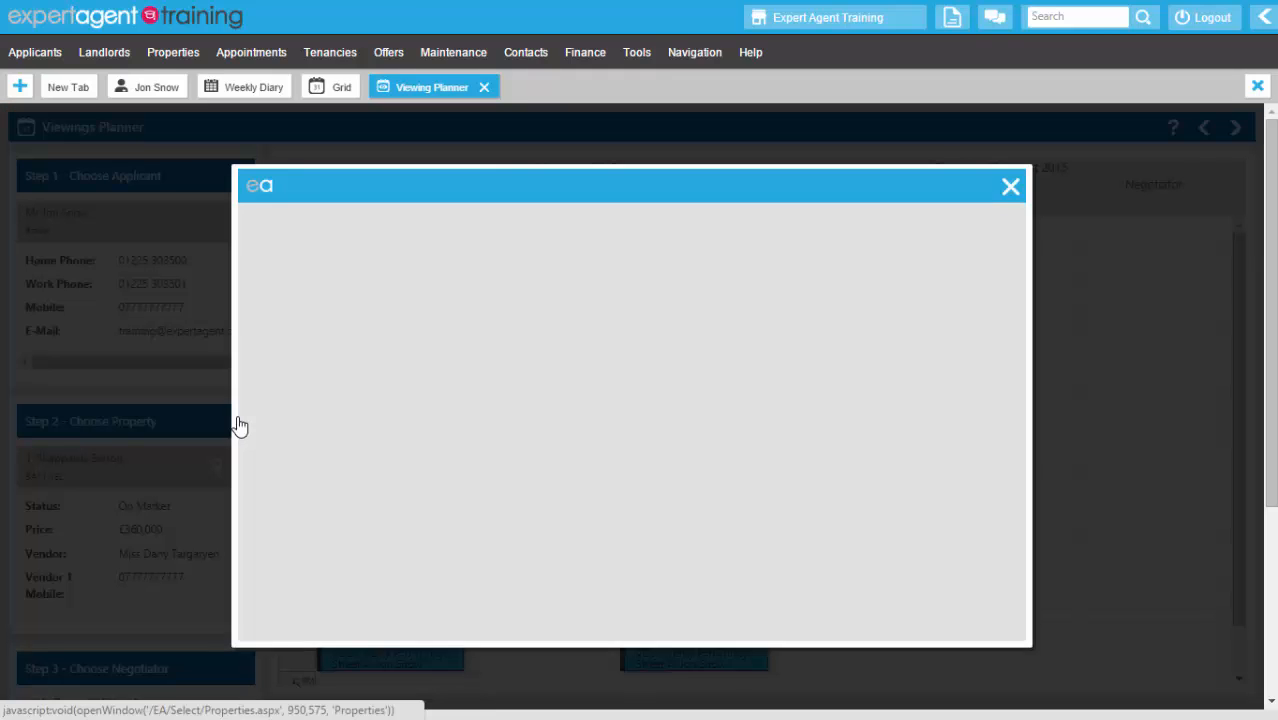
pyautogui.click(379, 394)
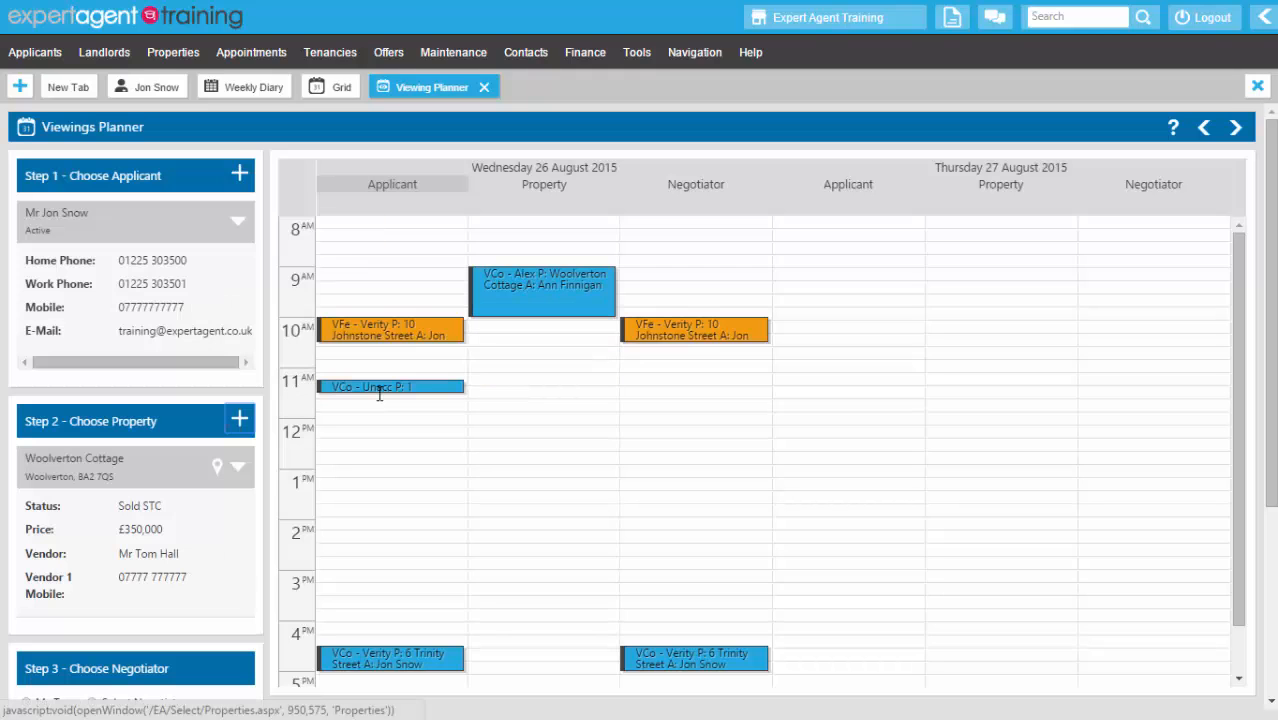
pyautogui.click(494, 406)
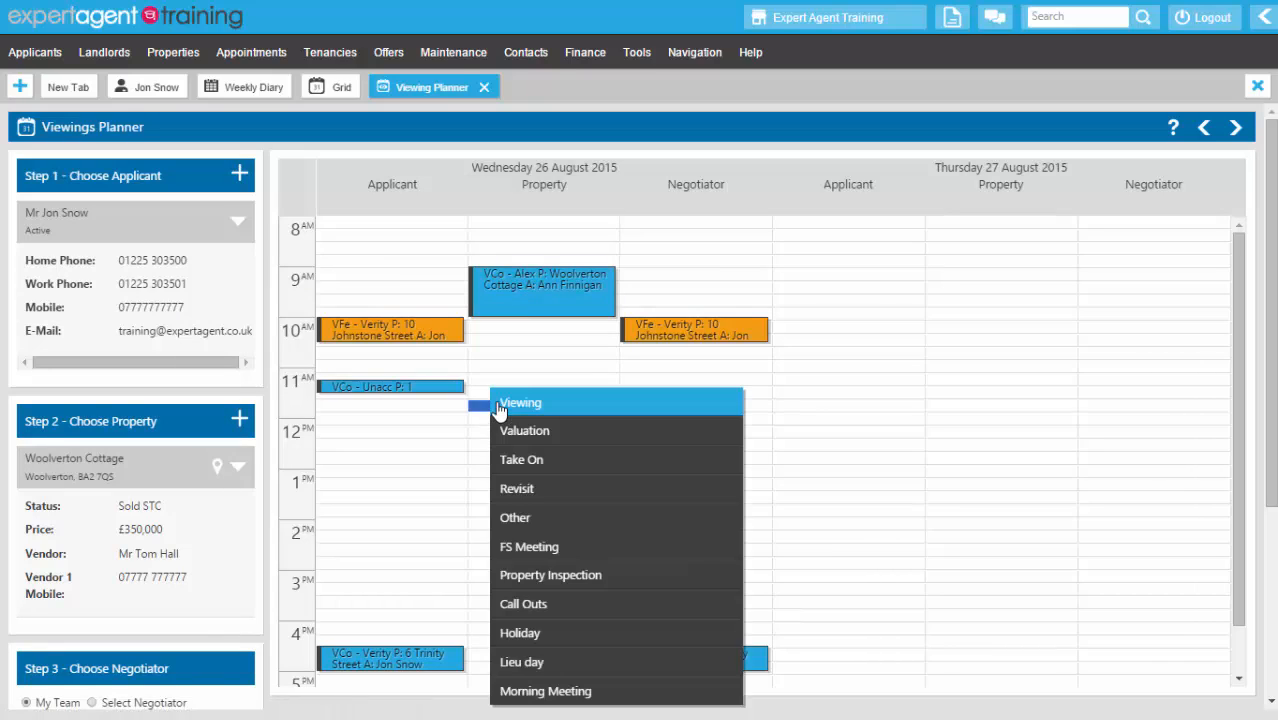
pyautogui.click(499, 404)
pyautogui.click(294, 519)
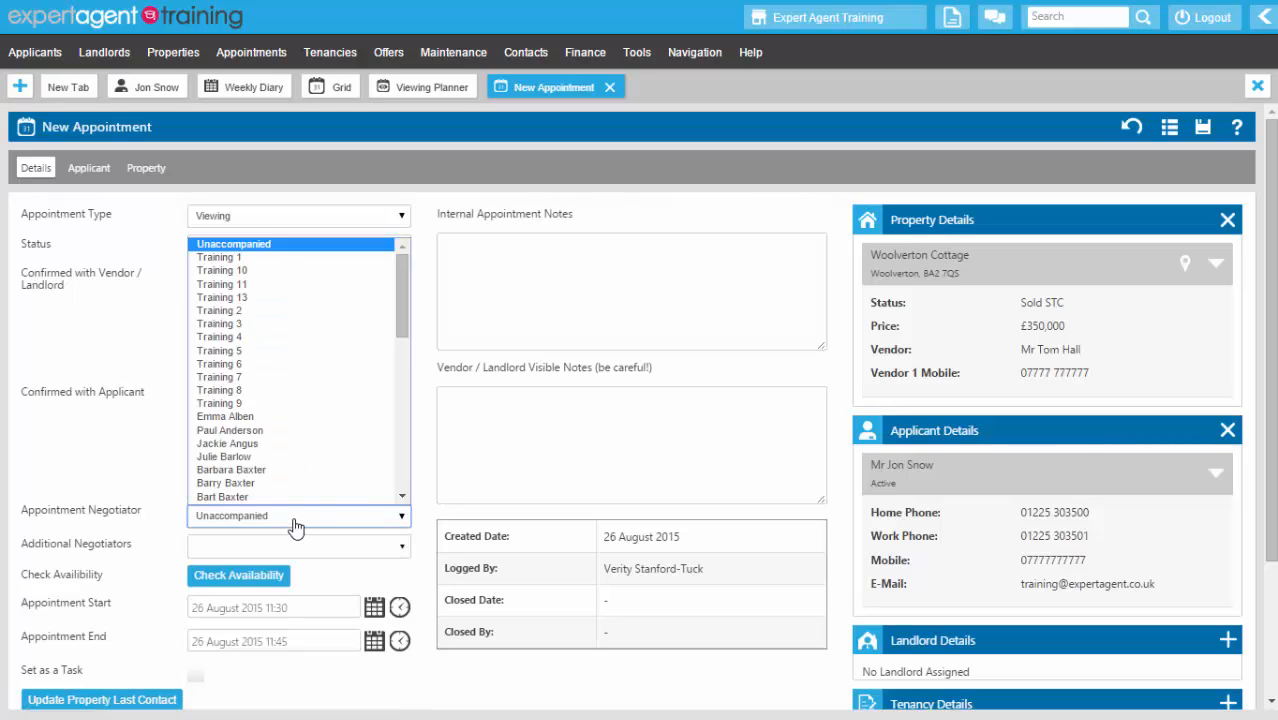
pyautogui.scroll(-10, 302, 392)
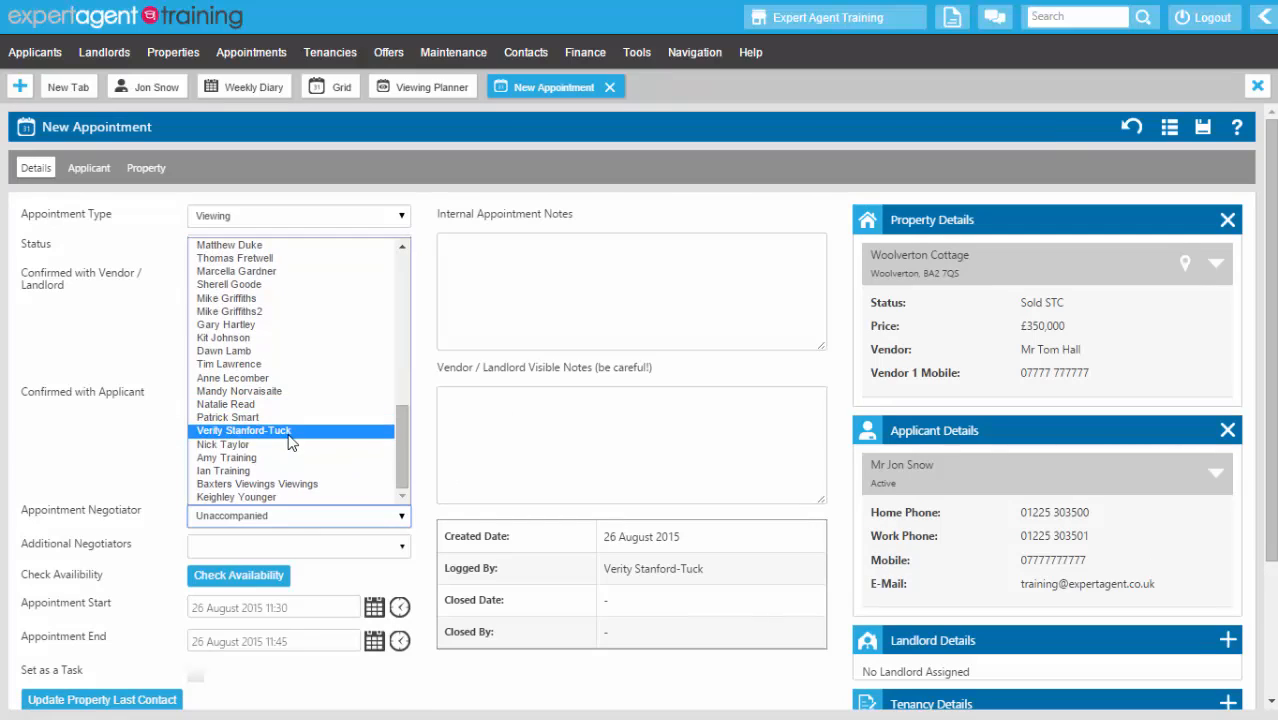
pyautogui.click(289, 431)
# - Confirm the viewing with vendor and applicant, save it, and check the Weekly Diary
pyautogui.click(196, 277)
pyautogui.click(195, 396)
pyautogui.rightClick(573, 184)
pyautogui.click(580, 222)
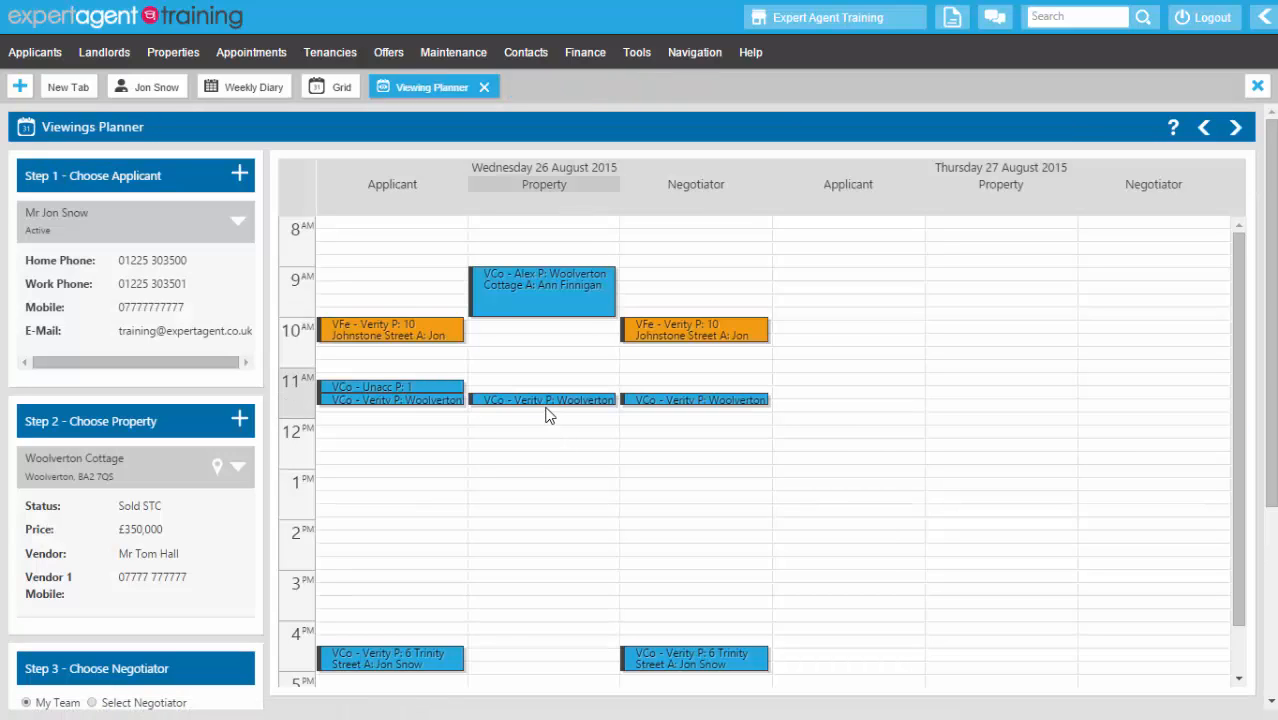
pyautogui.click(250, 88)
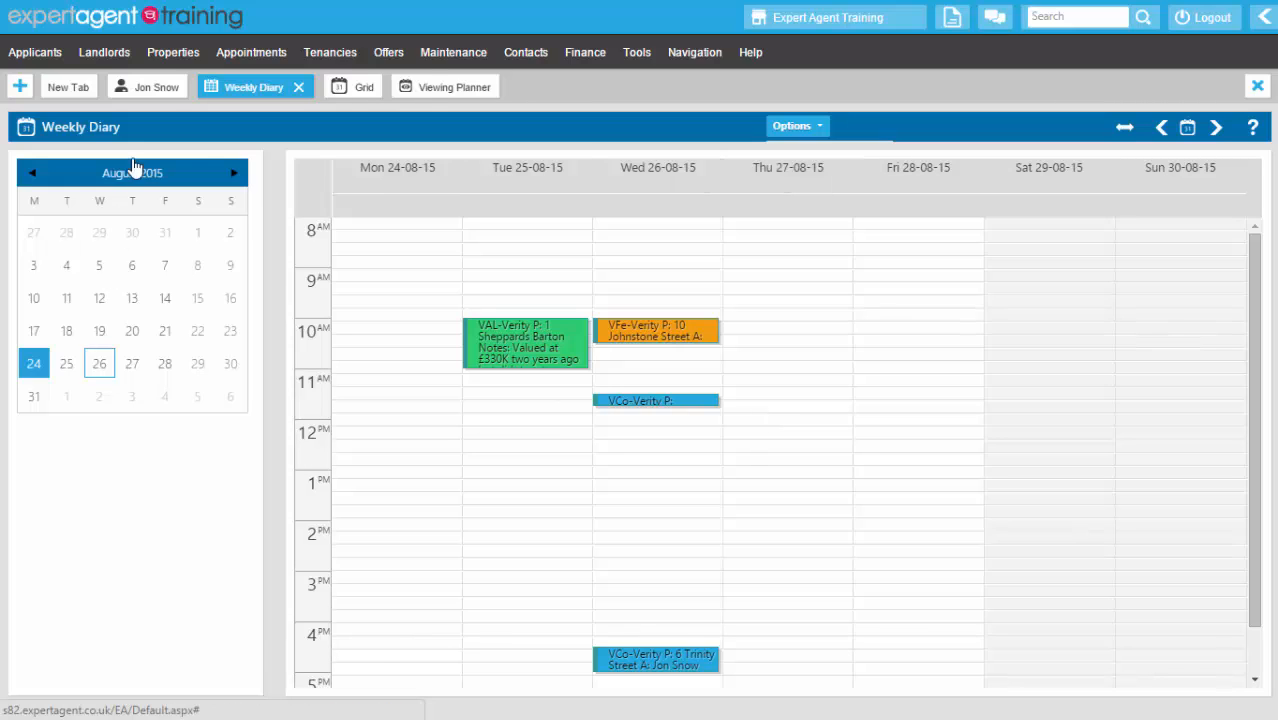
pyautogui.click(420, 90)
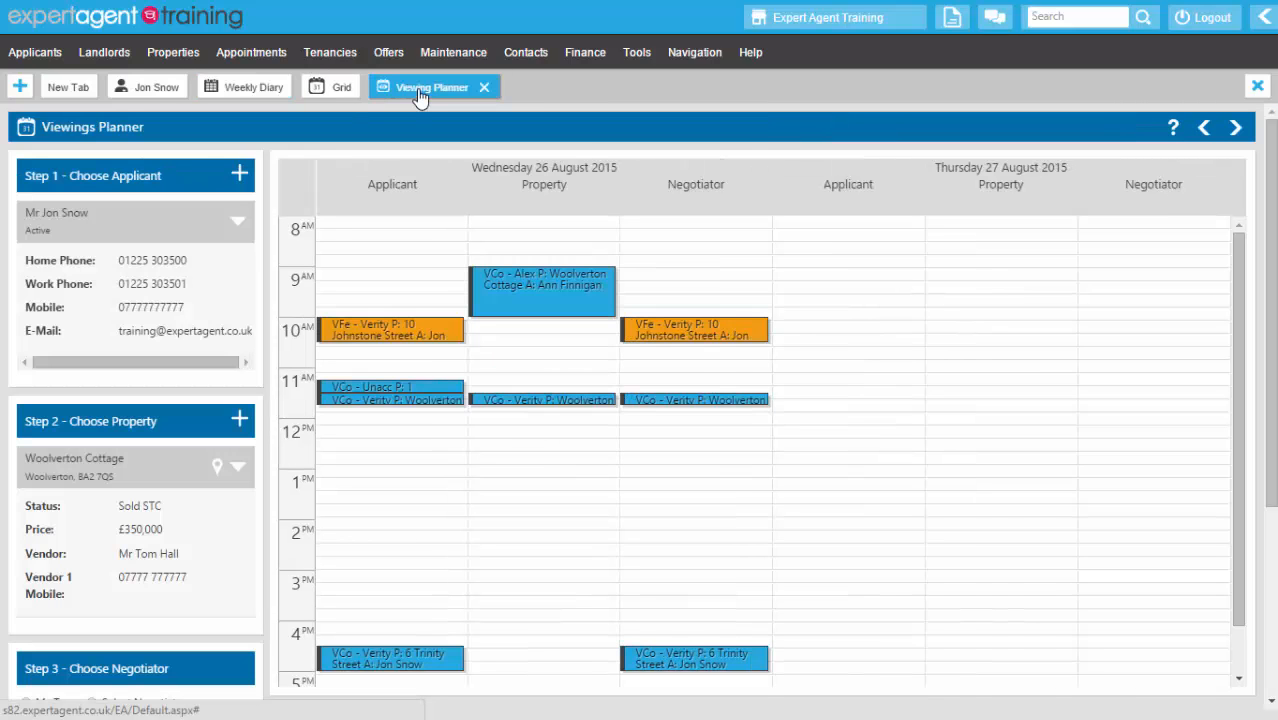